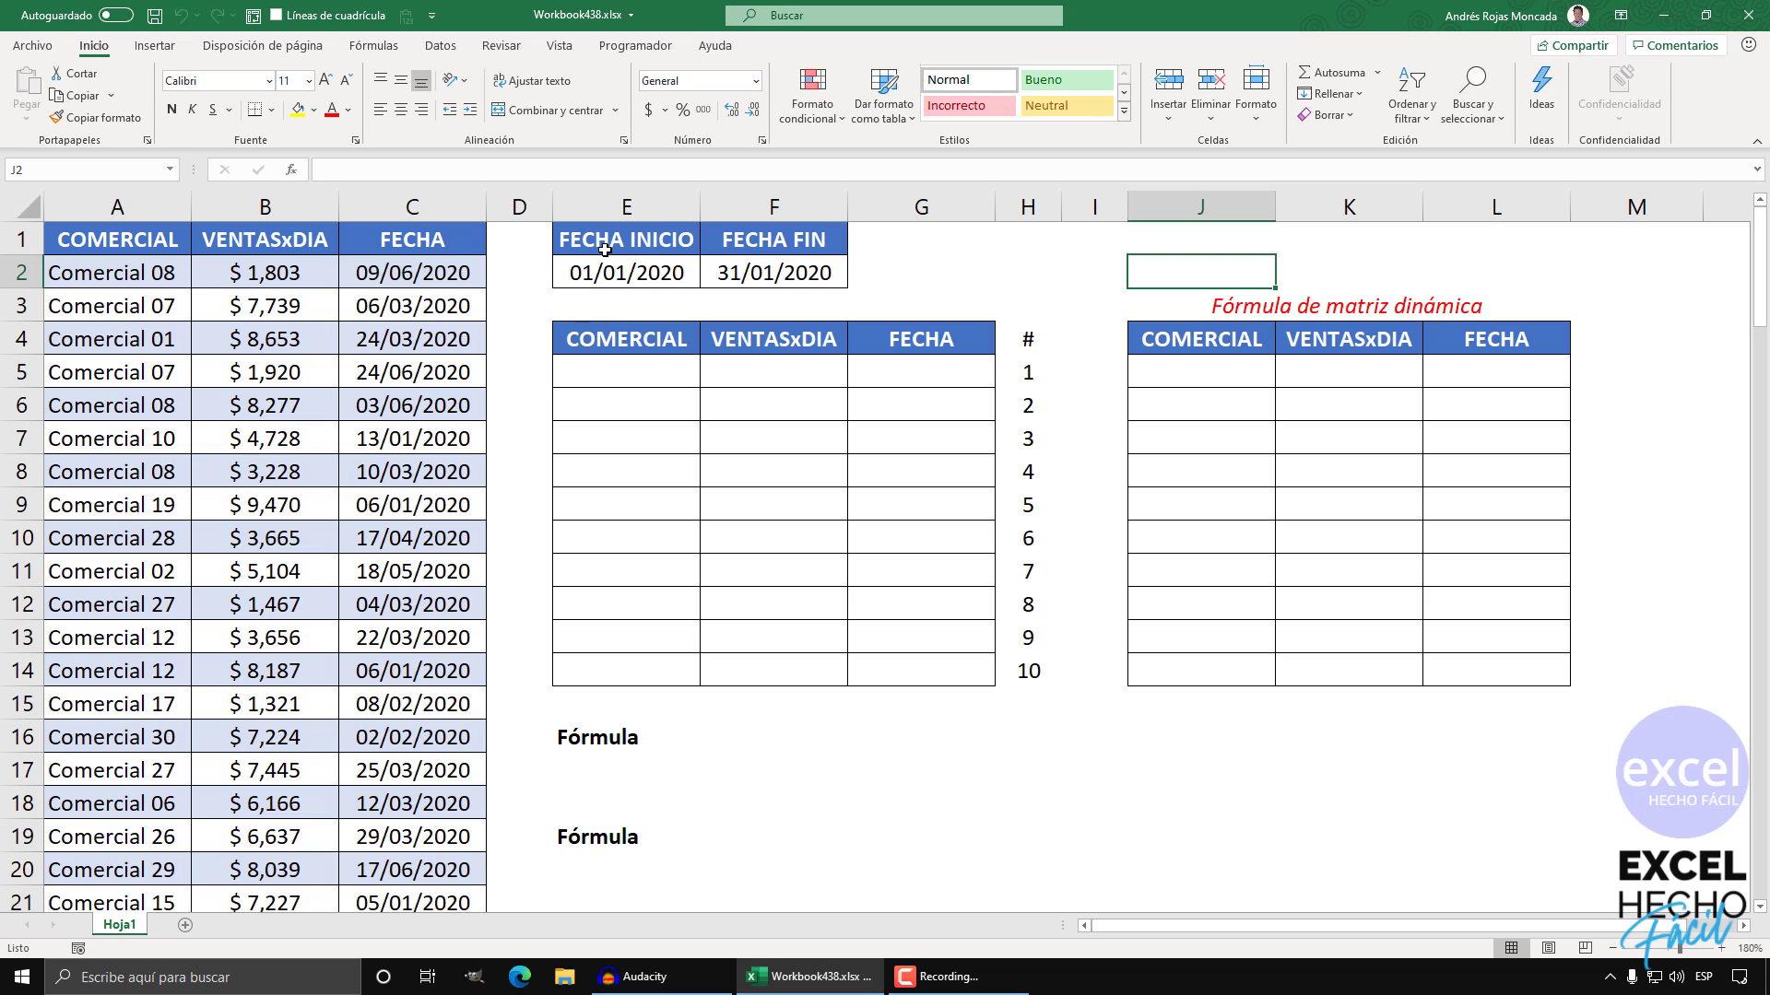
Step: Highlight the start and end date cells E1:F2 and their date values
mouse_move(606, 249)
left_mouse_down()
mouse_move(775, 268)
mouse_move(750, 265)
left_mouse_up()
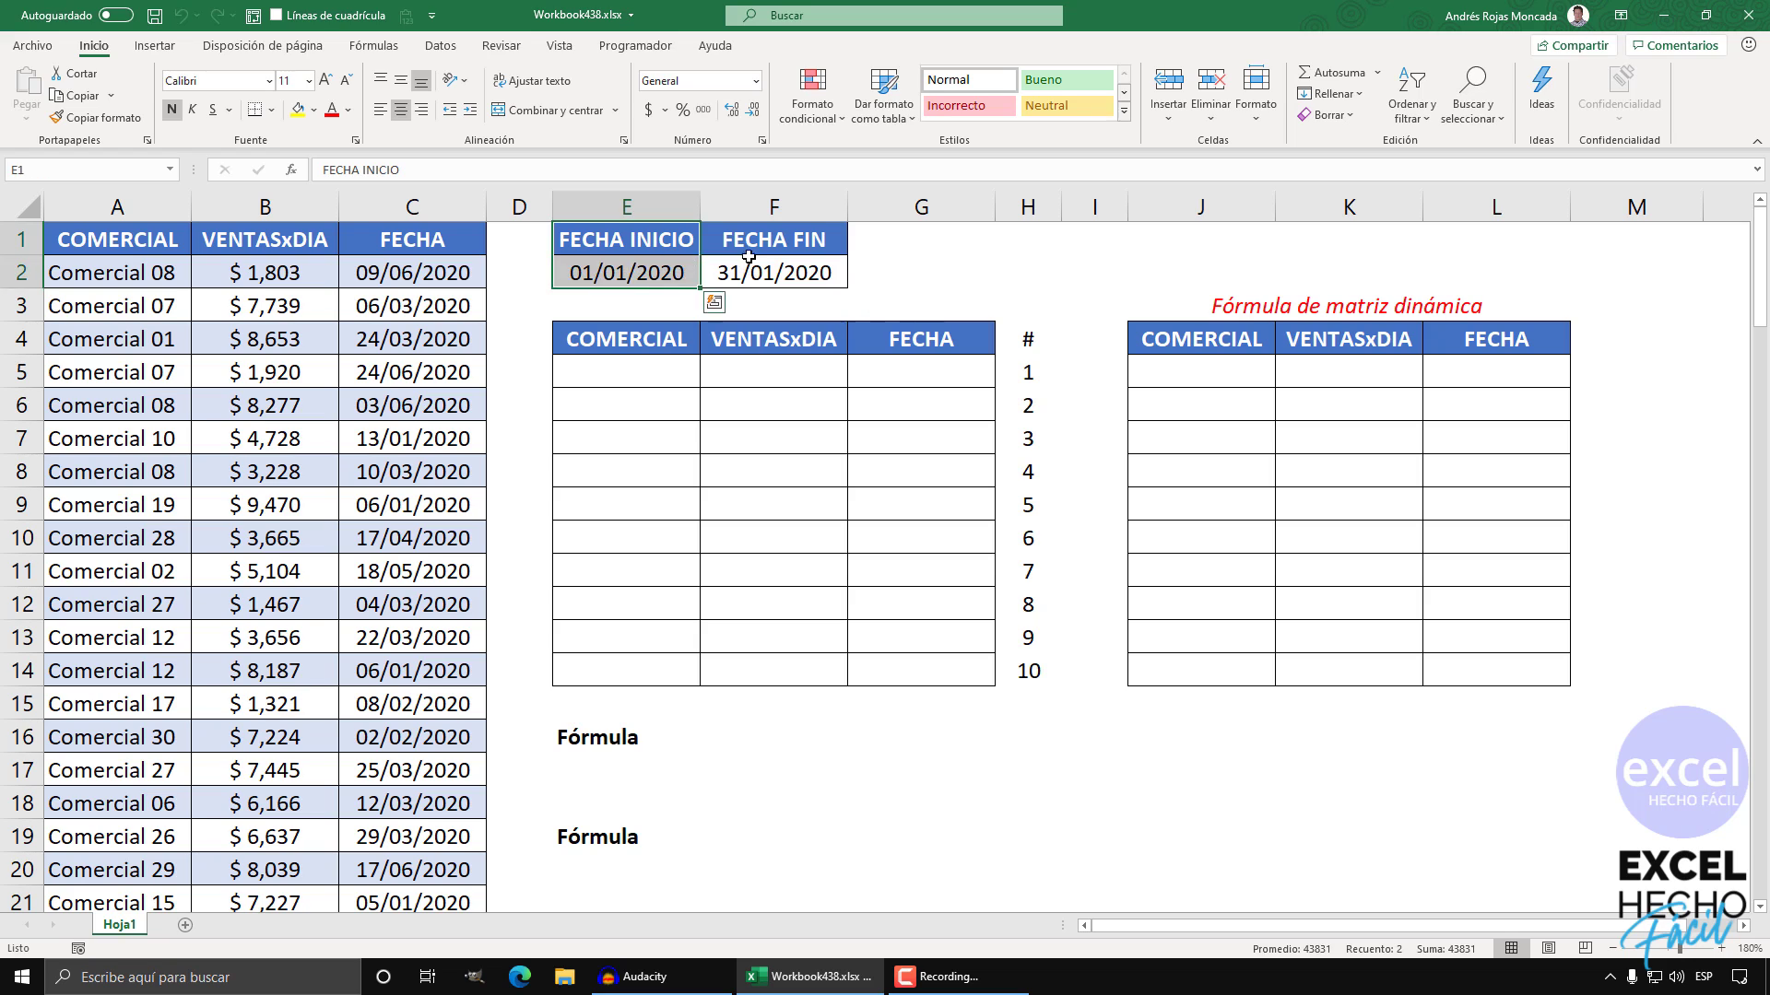
left_click(658, 278)
key("shift+Right")
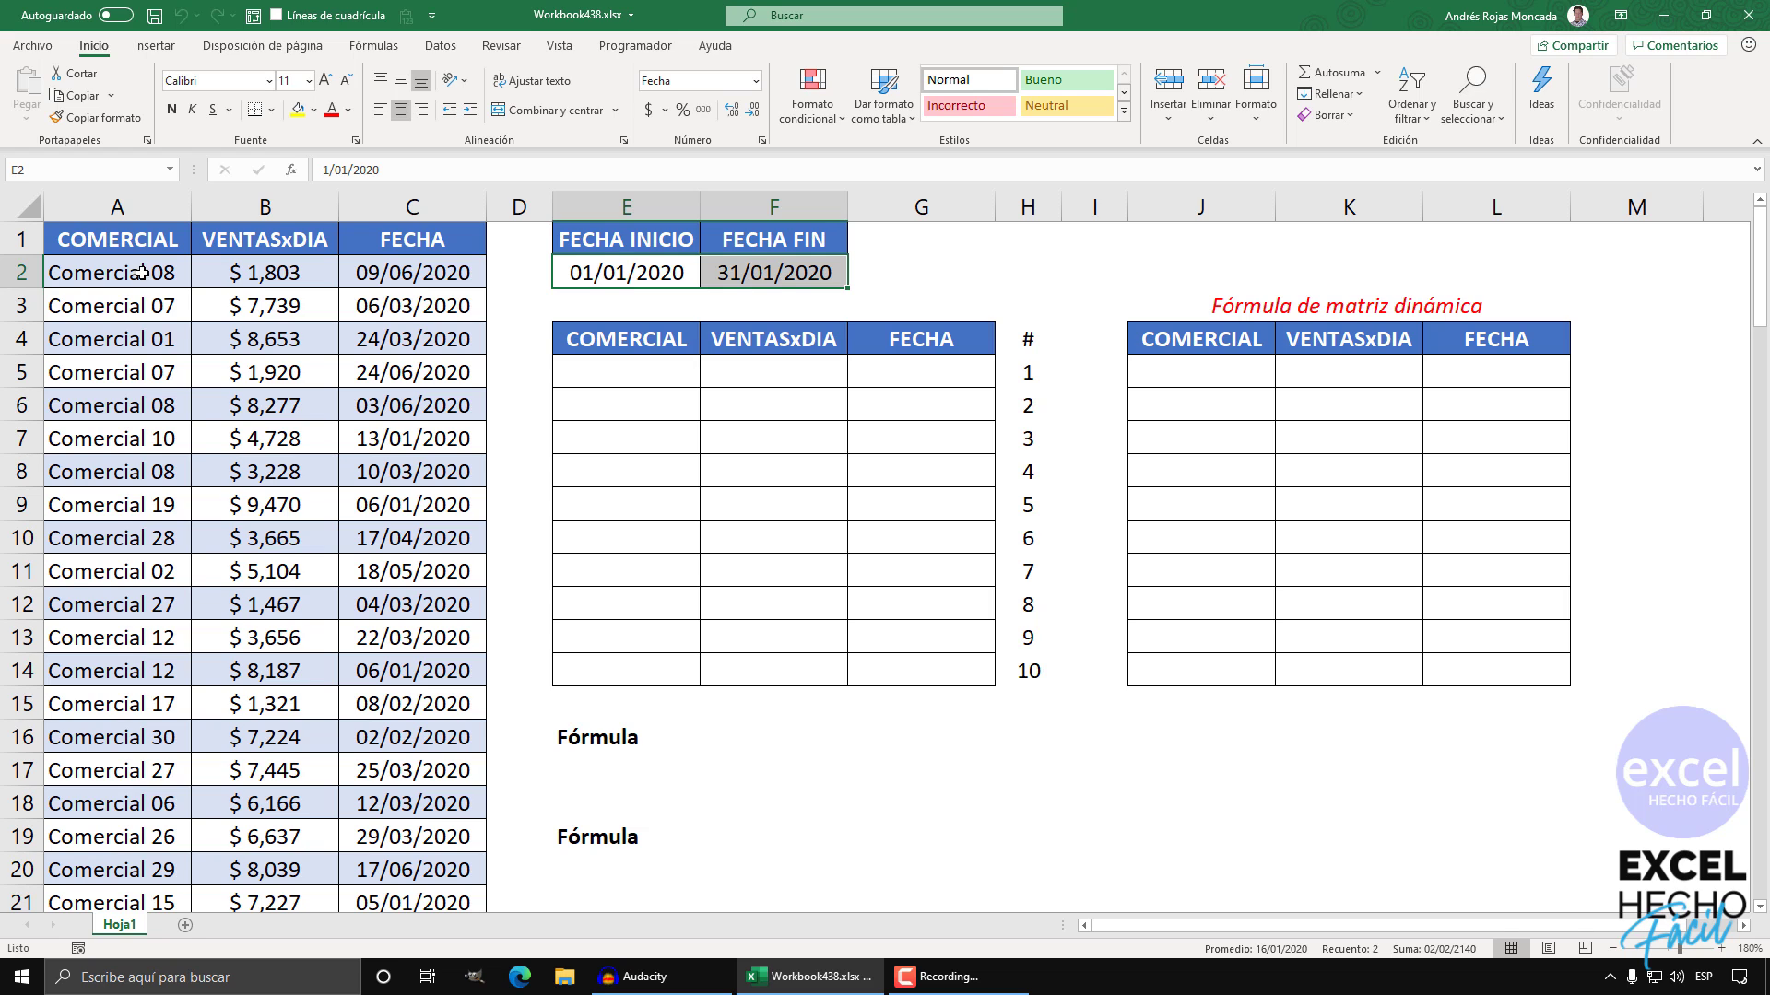
Step: Point out the sales data A1:C15 and the empty result area E5:G14, then select E5
left_click_drag(137, 244, 433, 706)
left_click(343, 378)
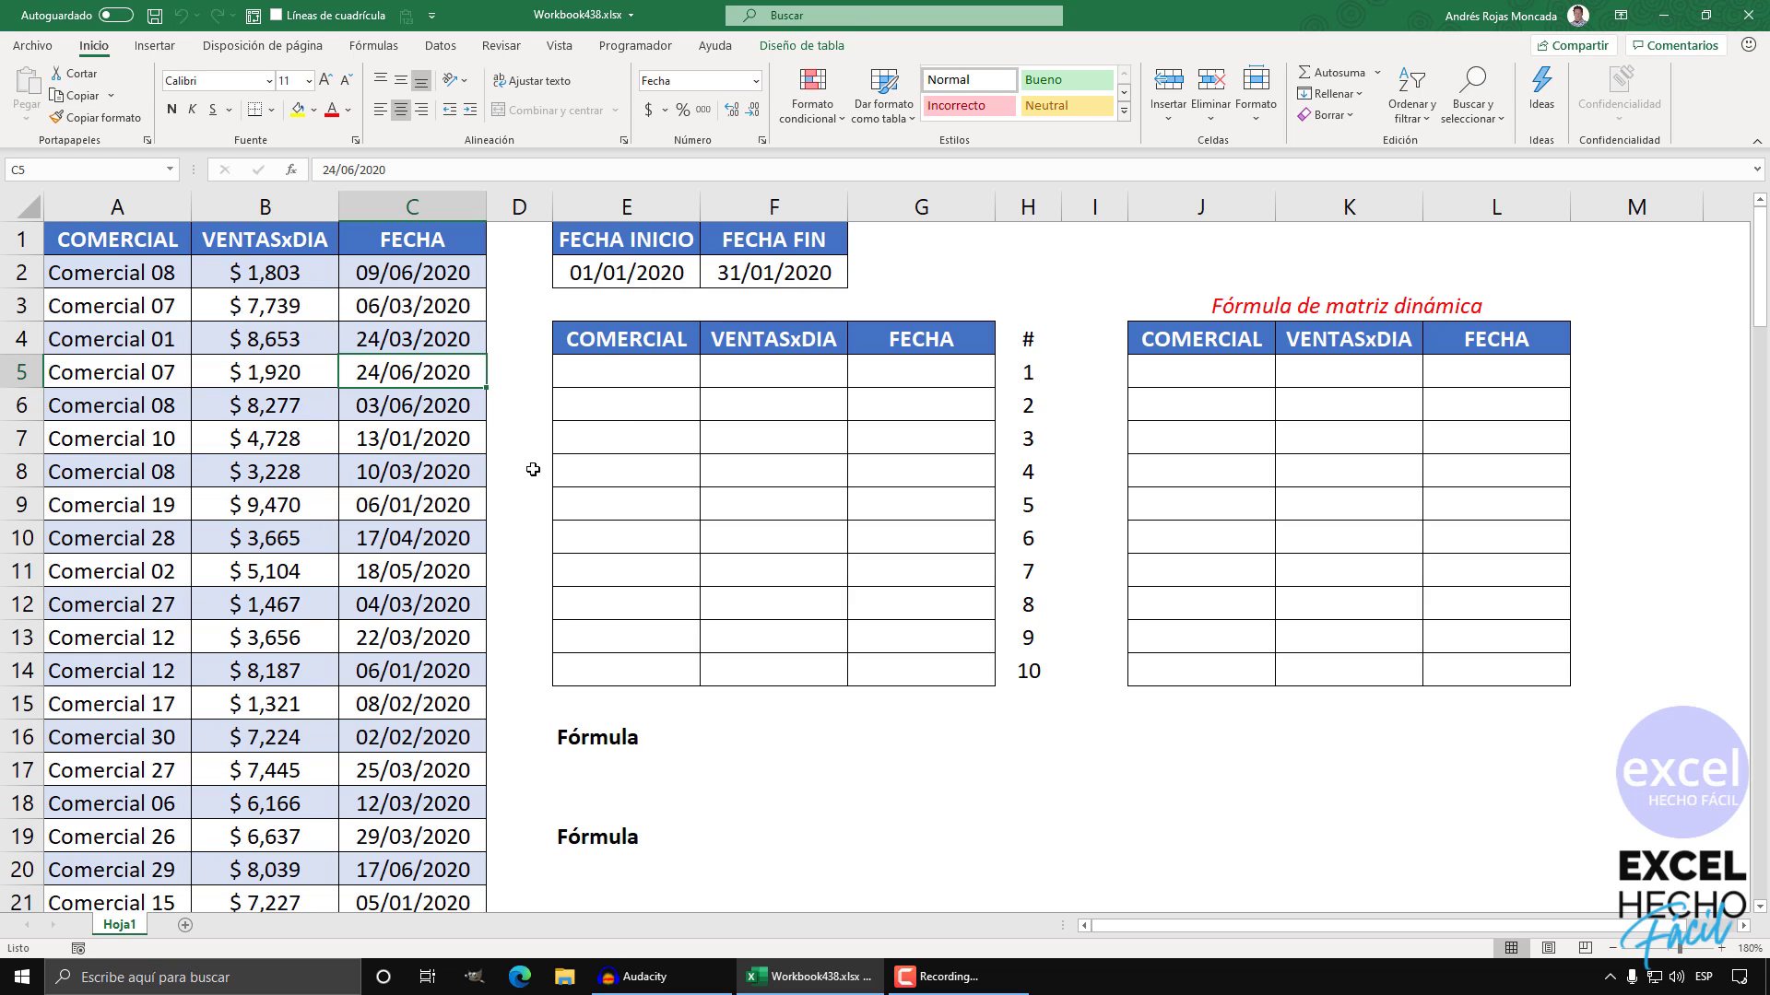
left_click_drag(600, 369, 916, 662)
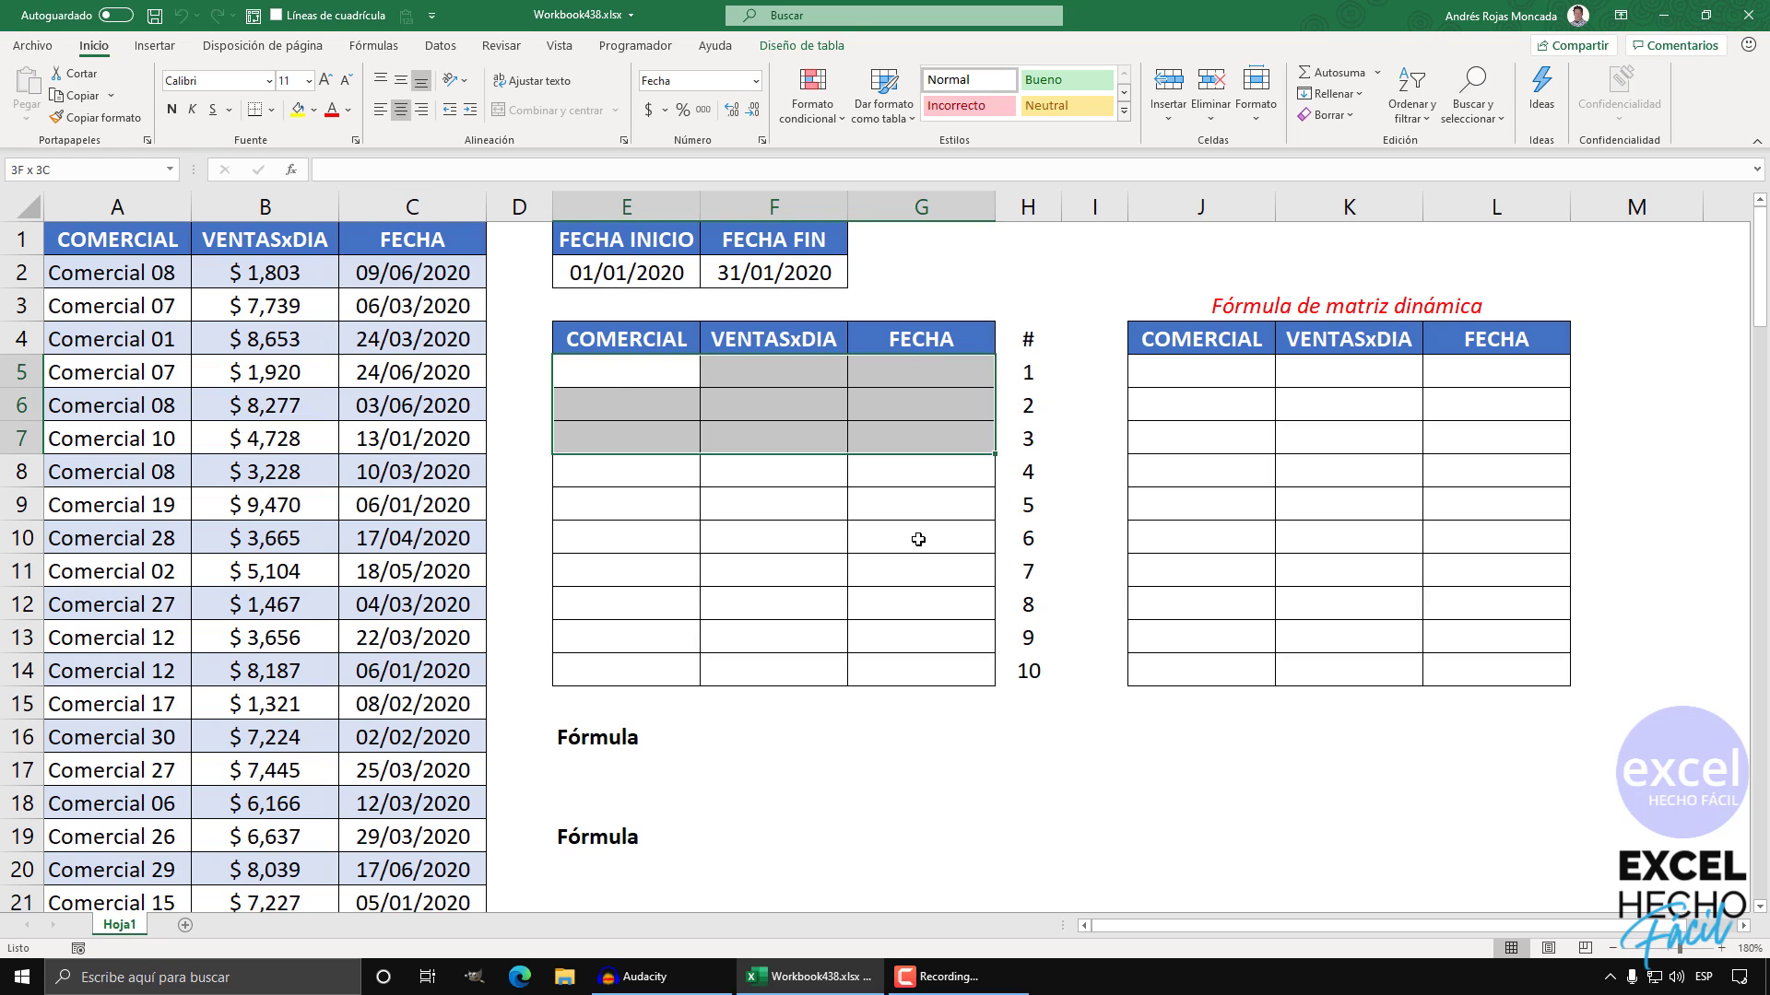
left_click(623, 379)
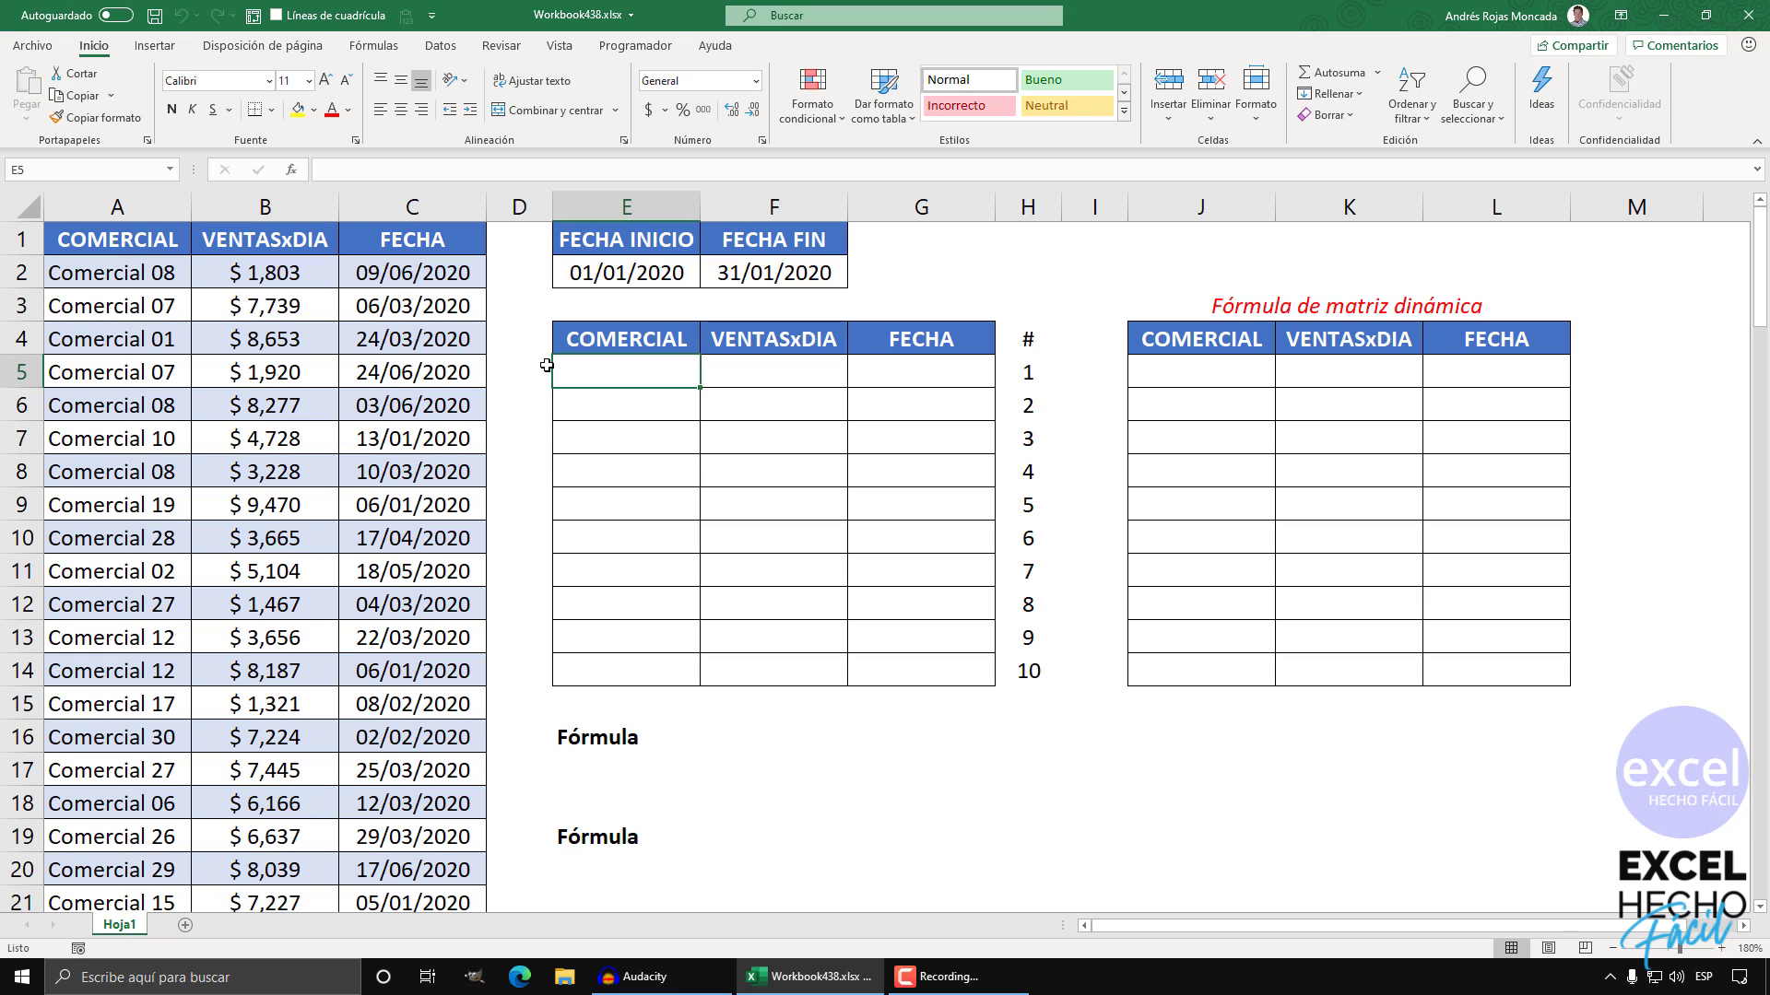
Step: Start E5's formula with the condition (FECHA>=$E$2), locking the start-date reference
type("=")
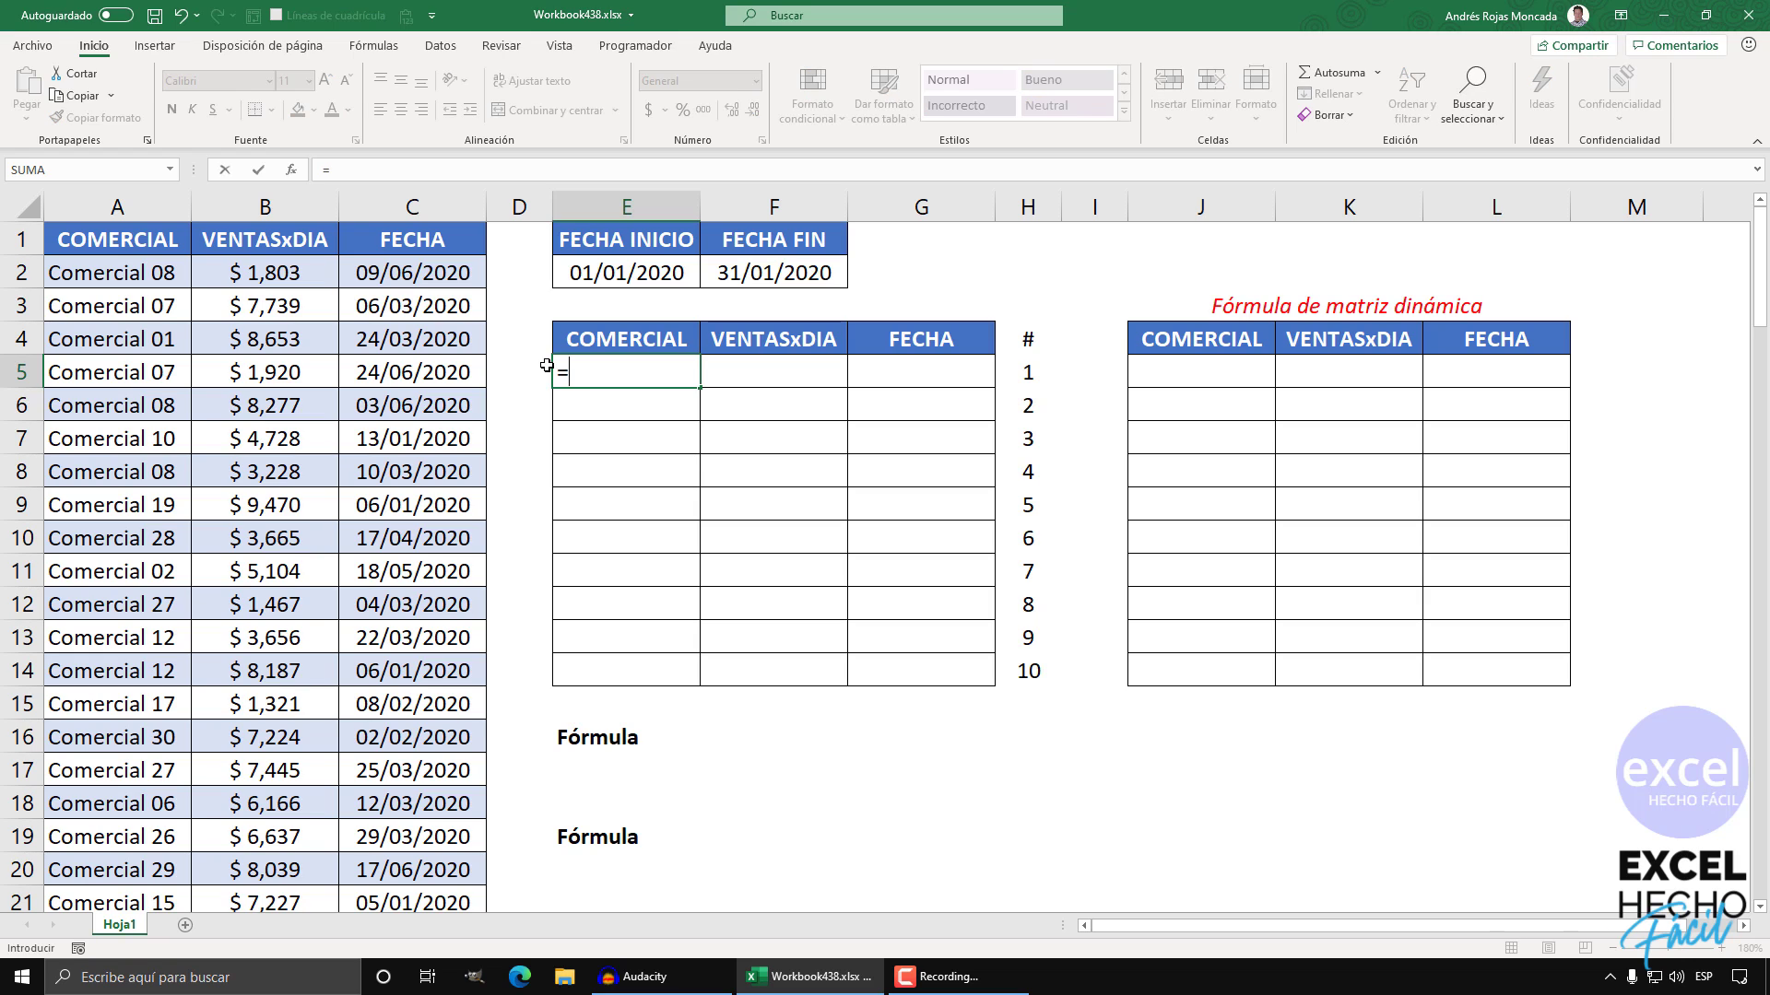
type("()")
key("F2")
left_click(412, 230)
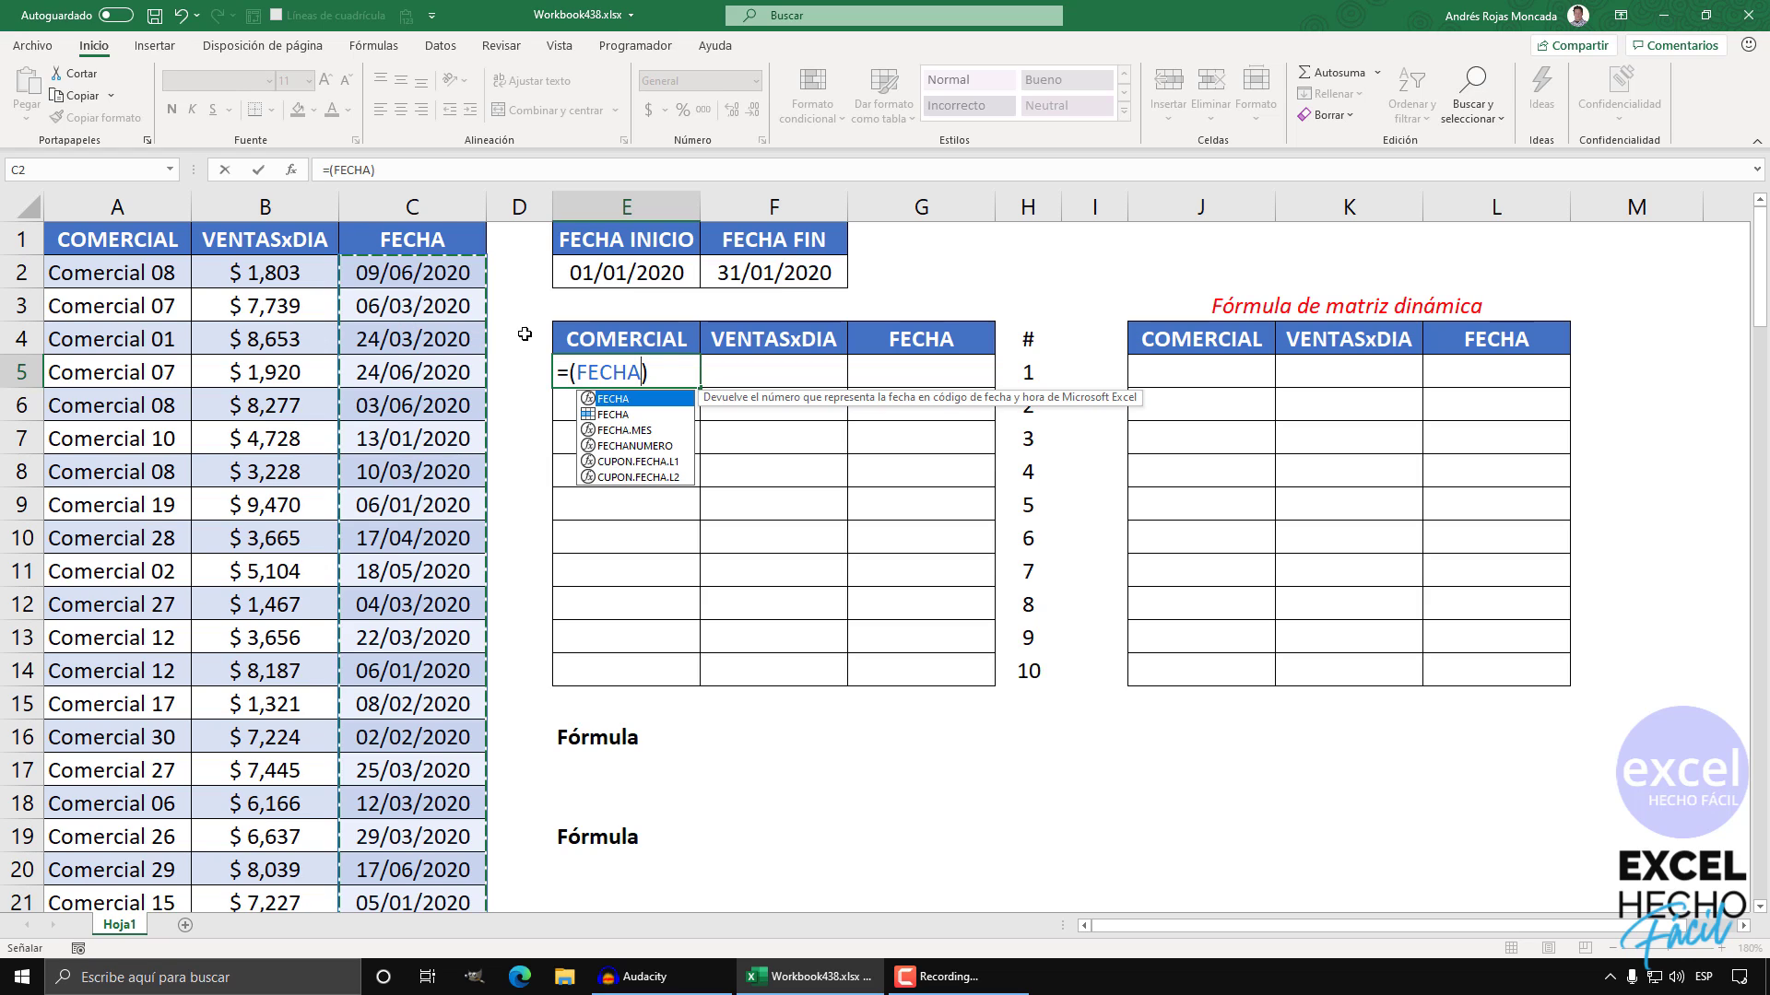
type(">=")
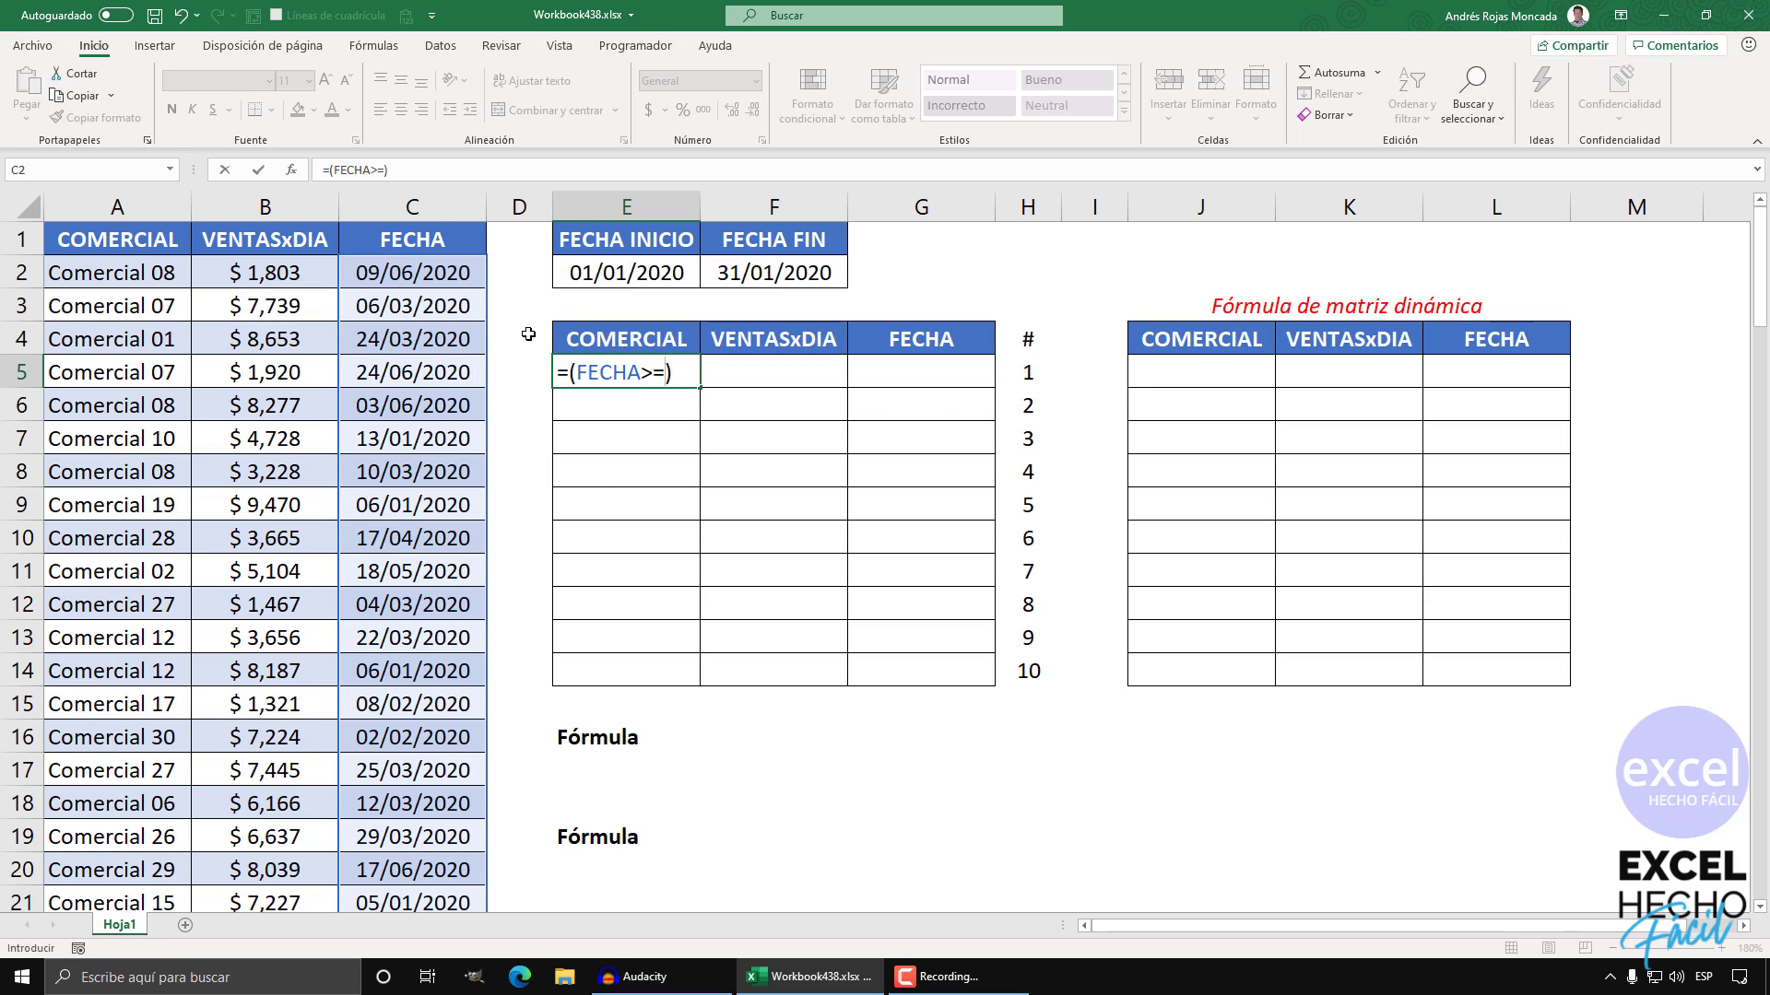
left_click(589, 274)
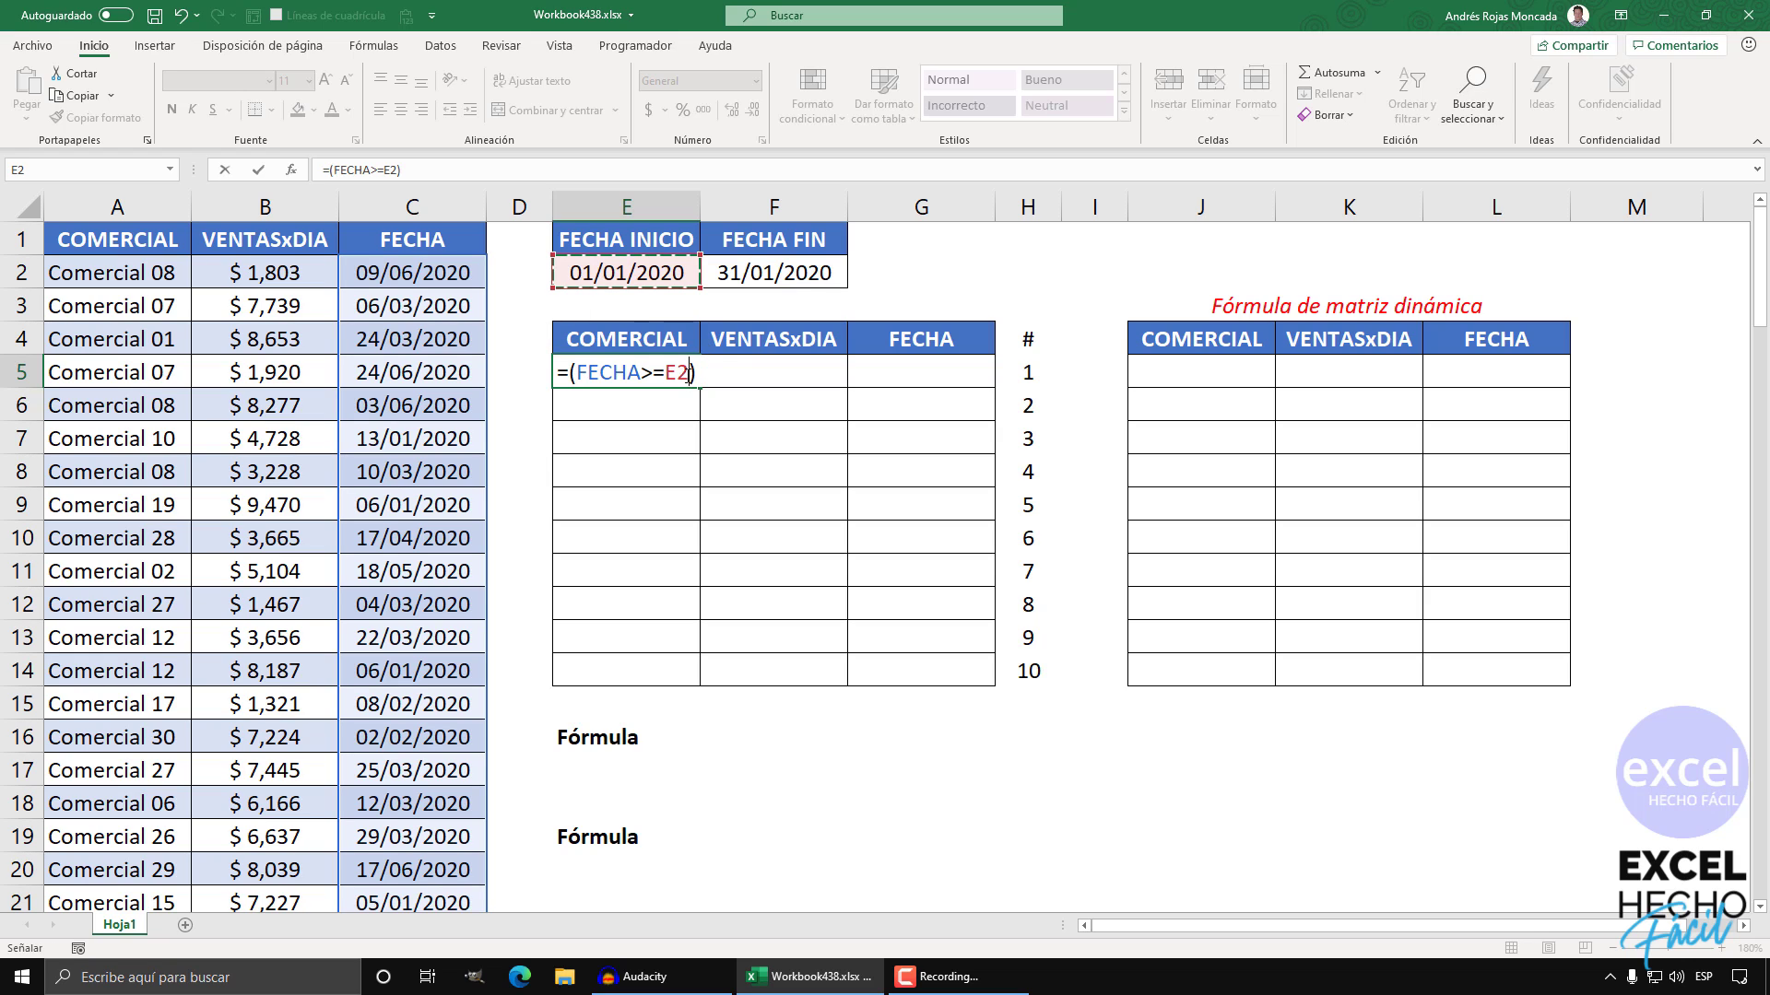
key("F2")
key("shift+Left")
key("shift+Left")
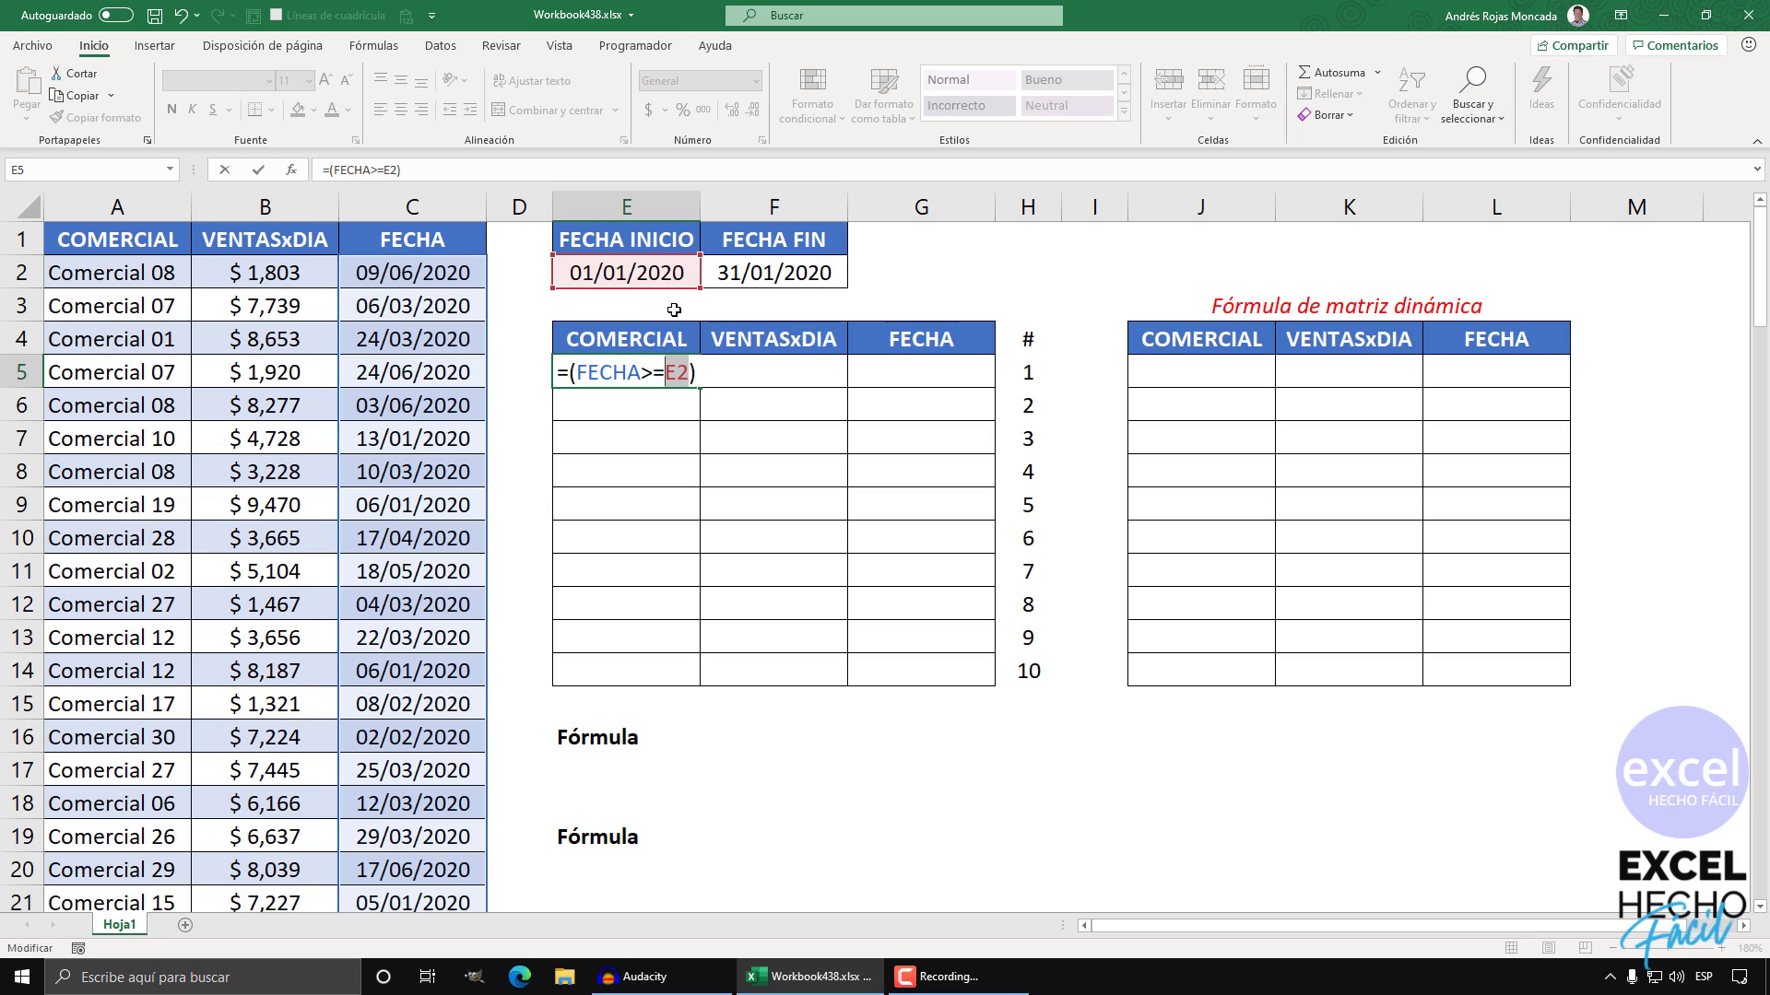
key("F4")
Step: Preview the start-date comparison as an array with F9, then undo the preview
left_click_drag(719, 372, 563, 373)
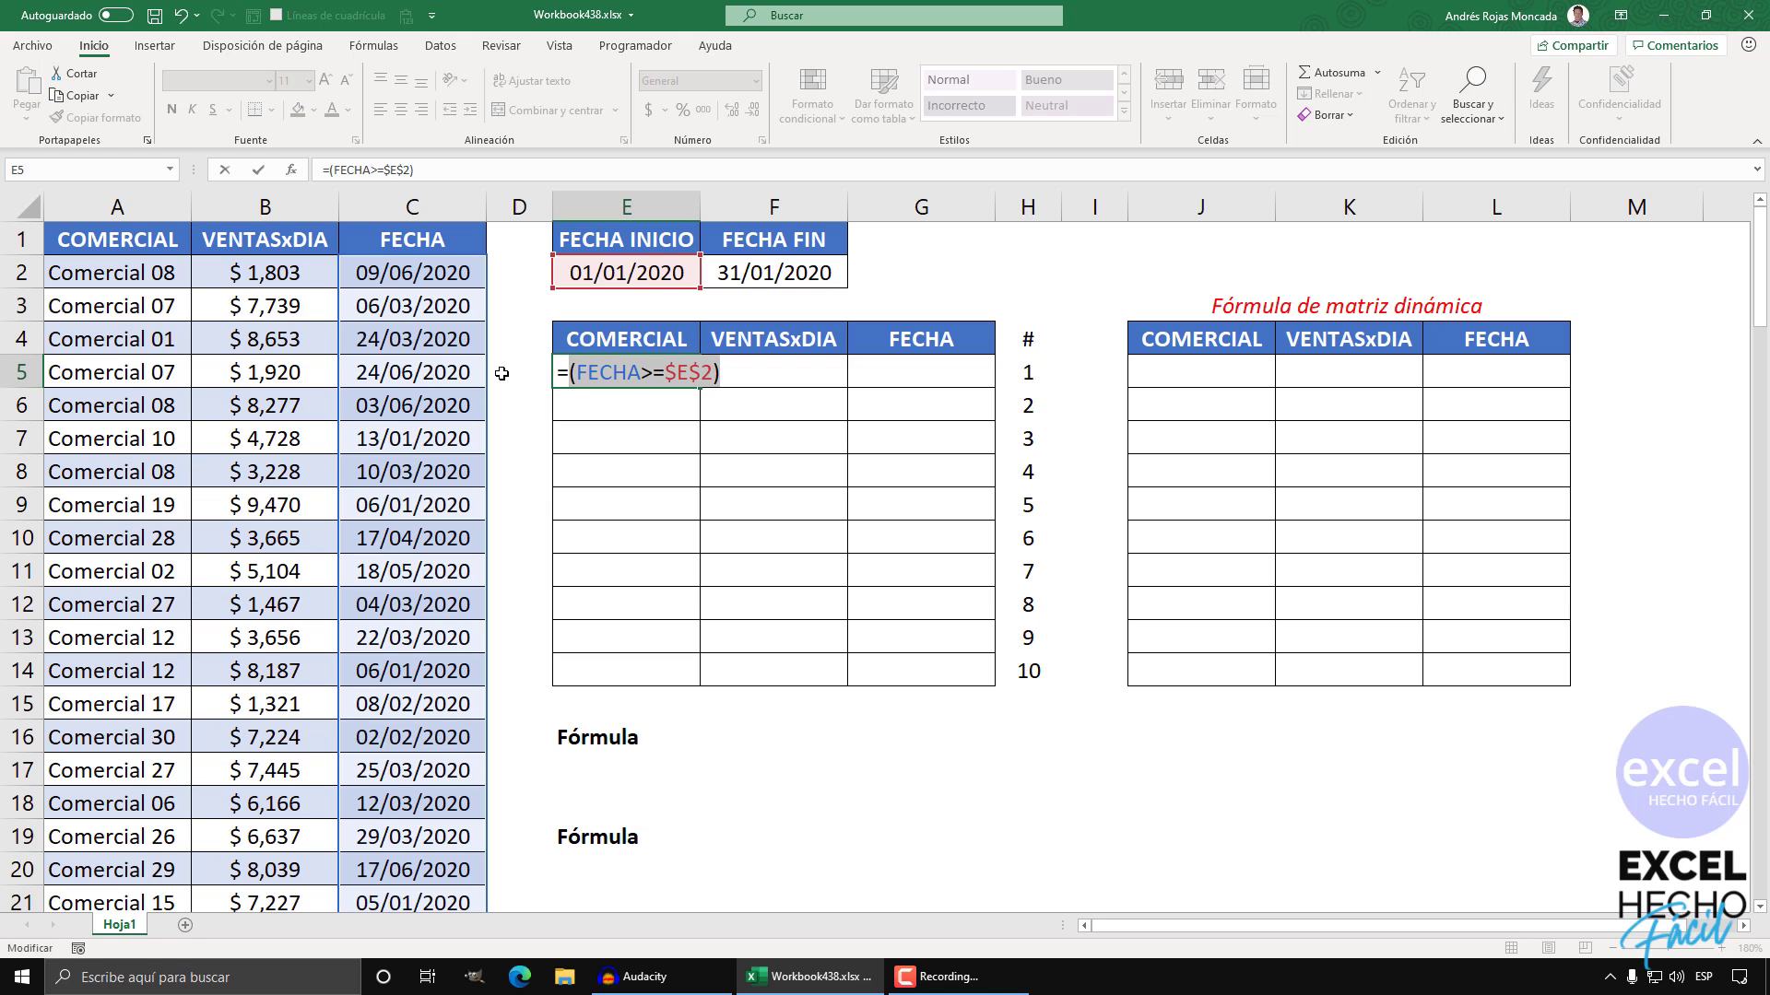
key("F9")
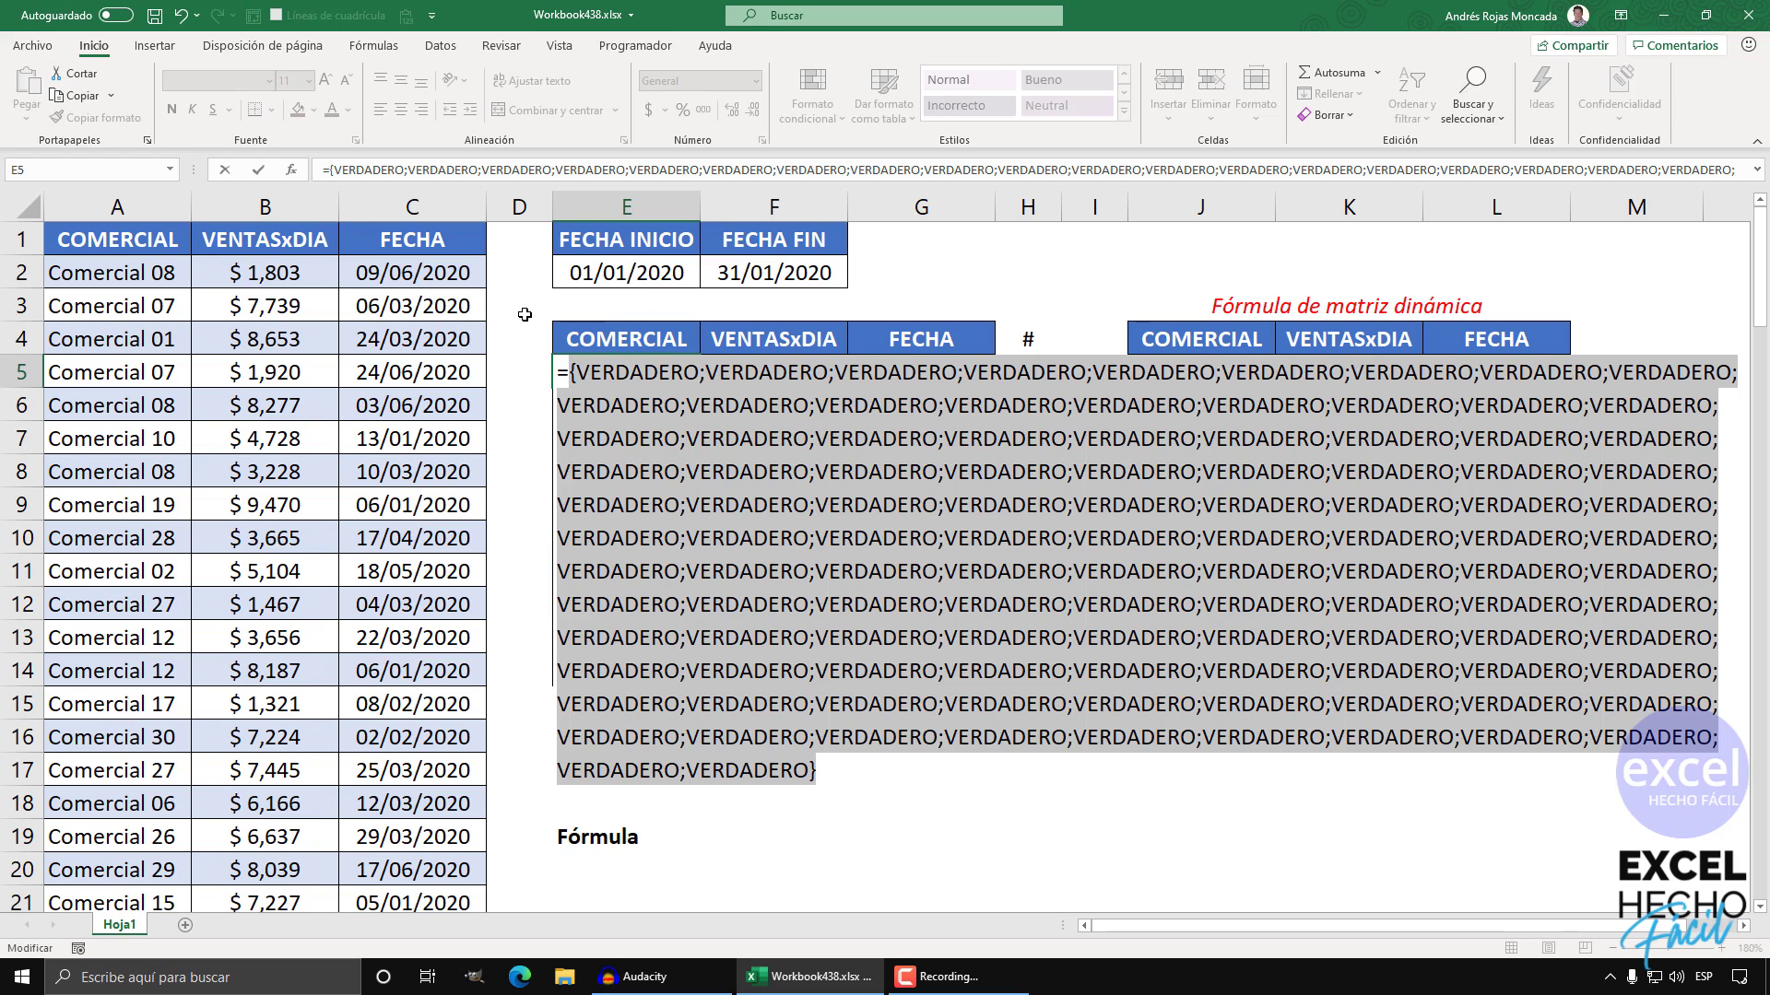
key("ctrl+z")
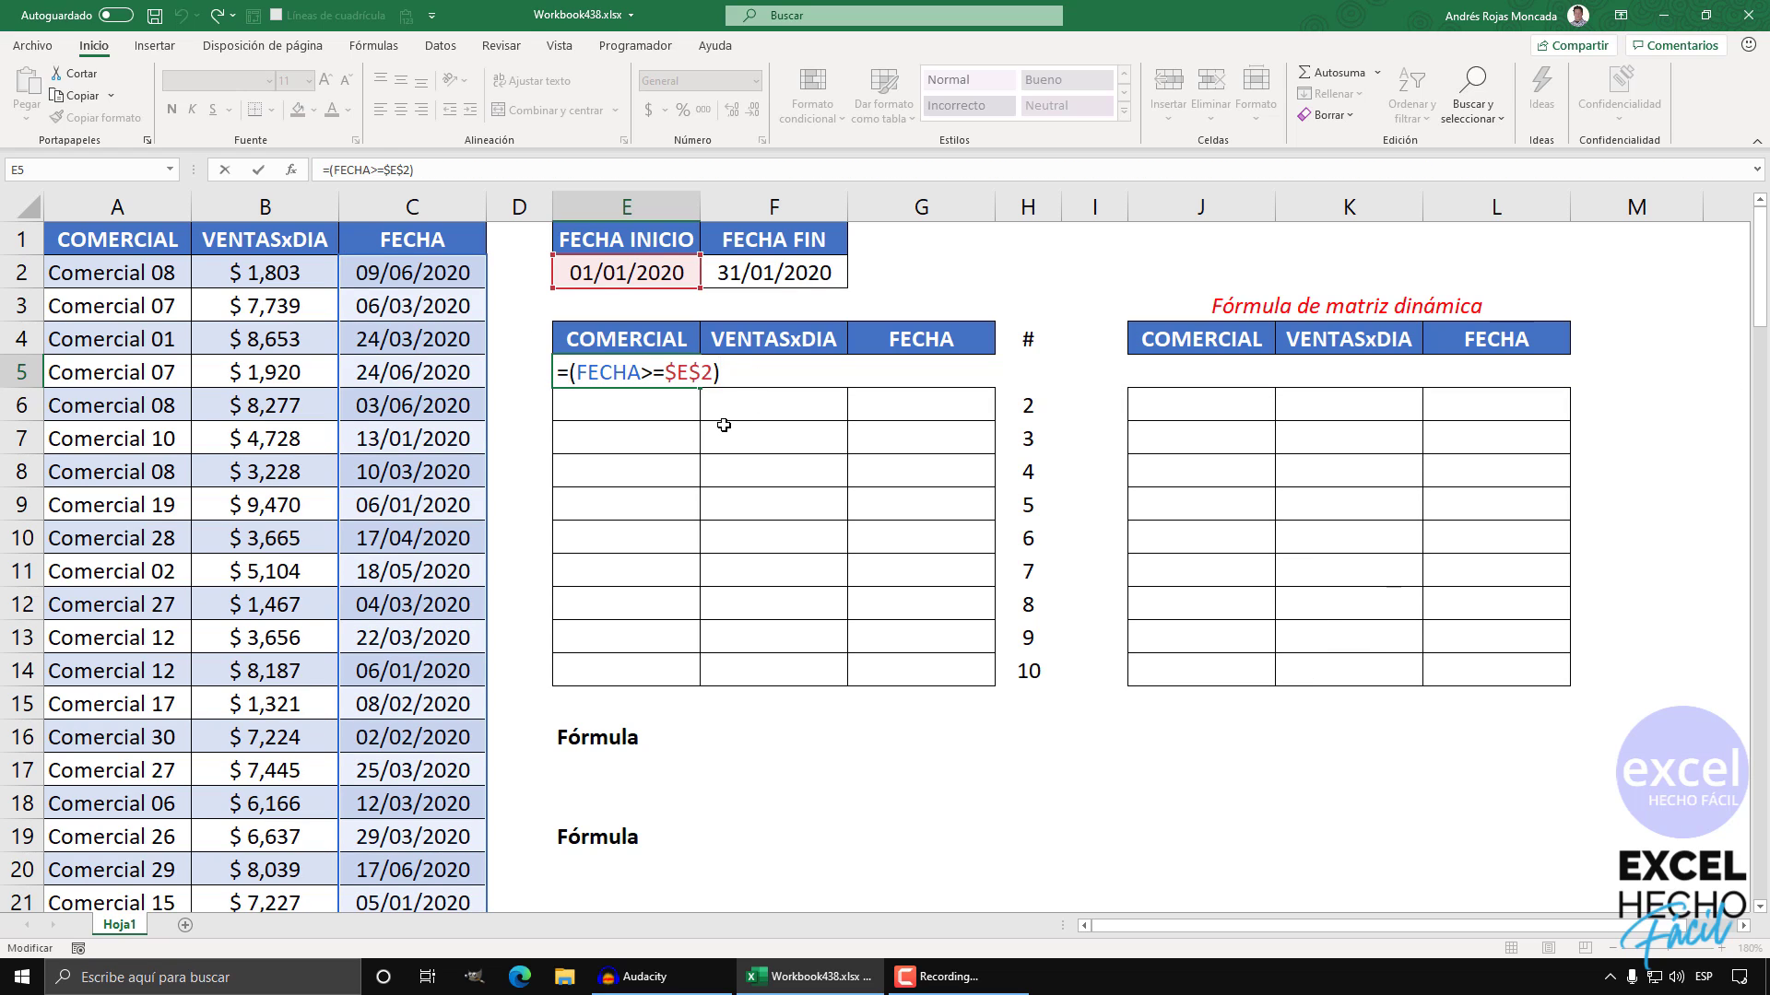
Step: Multiply in a second condition (FECHA<=$F$2) with an absolute end-date reference
type("*()")
left_click(450, 225)
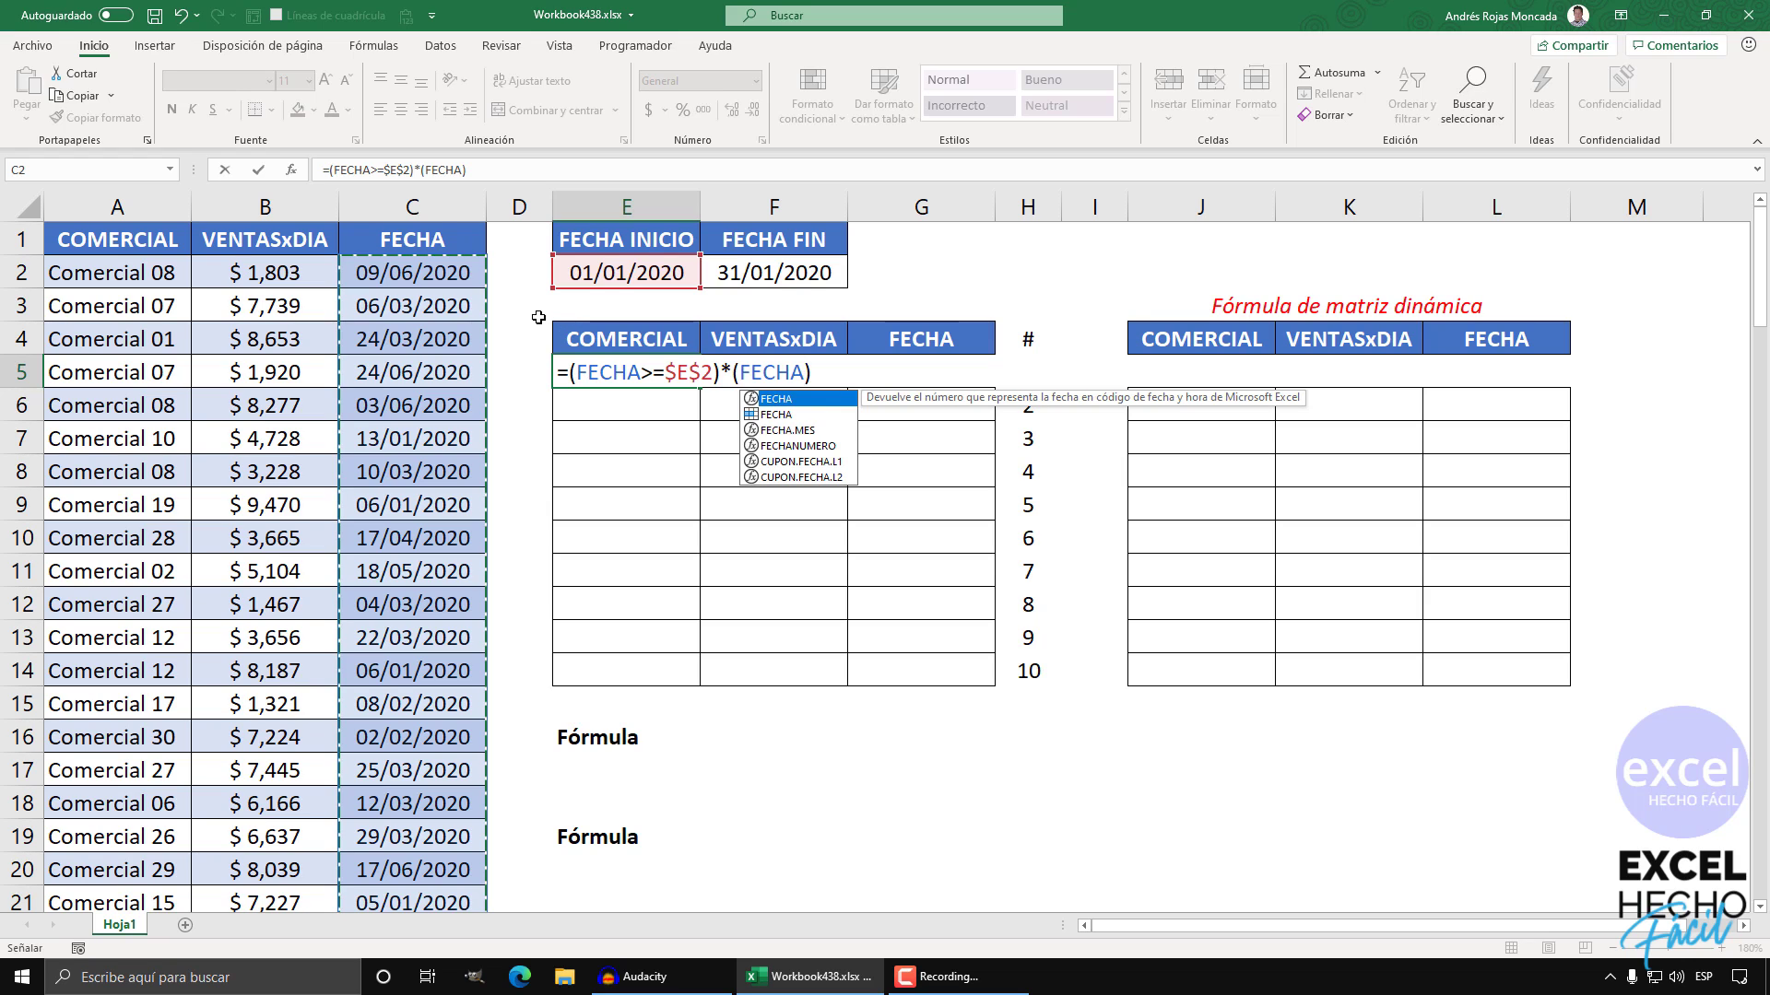
type("<=")
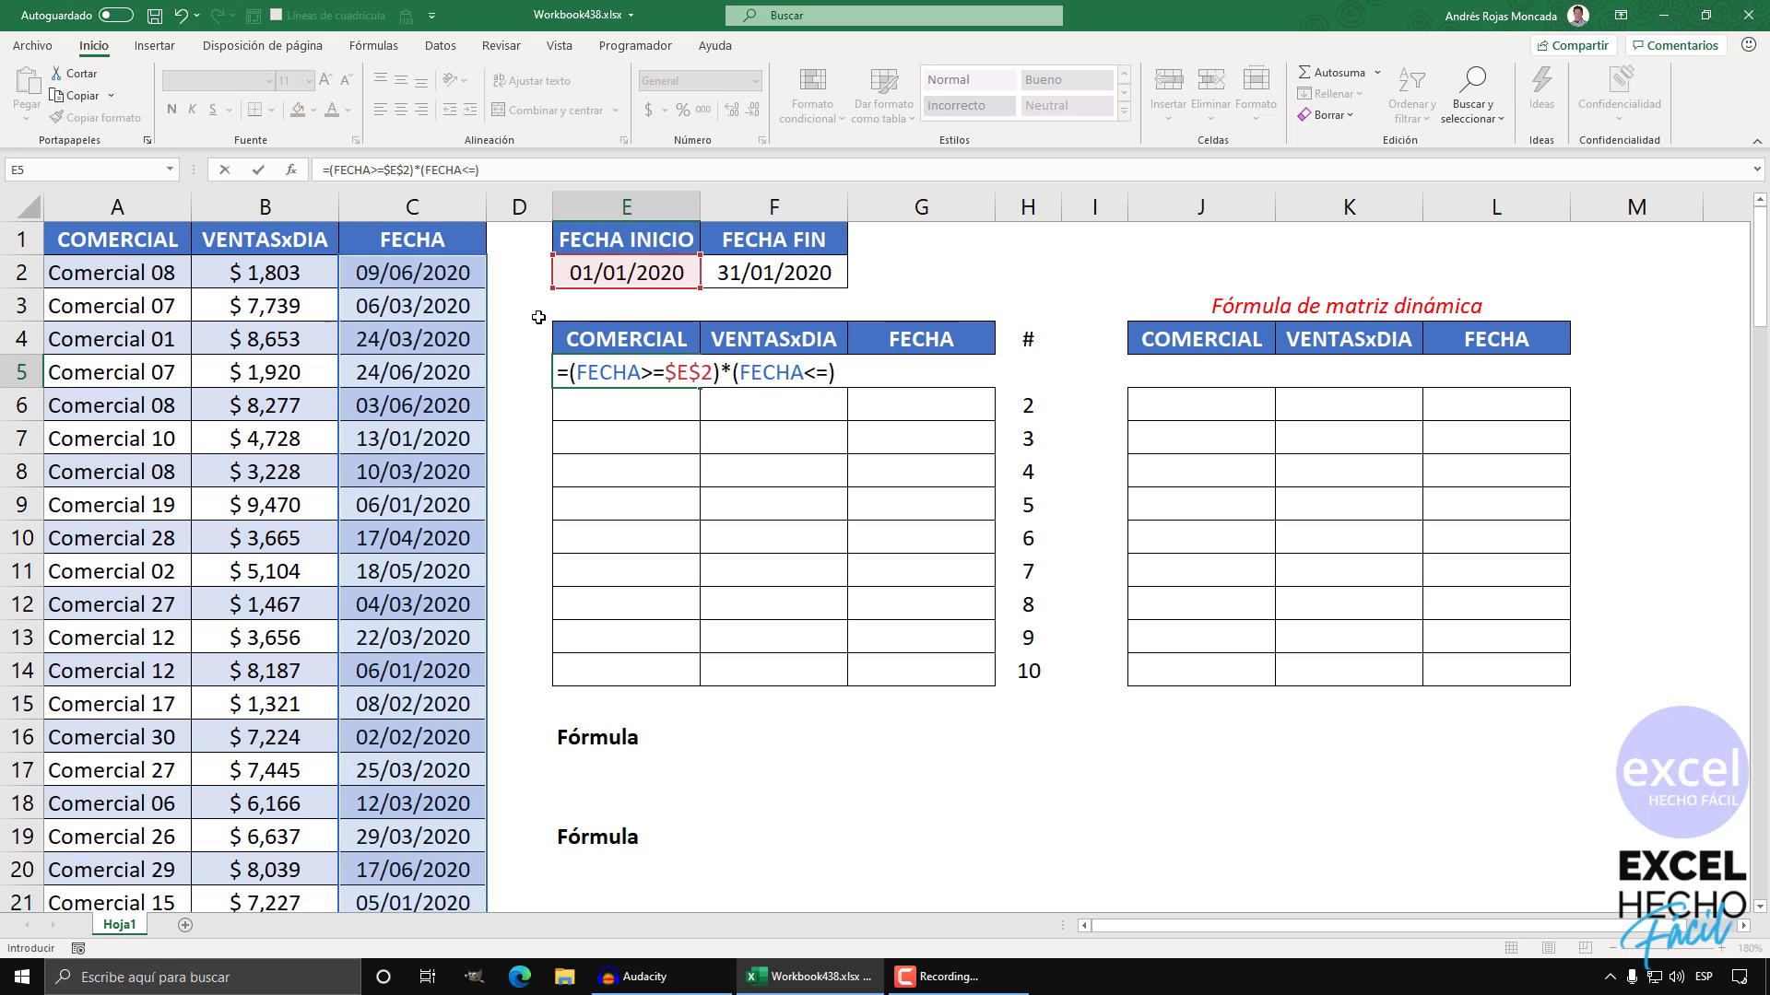
left_click(755, 279)
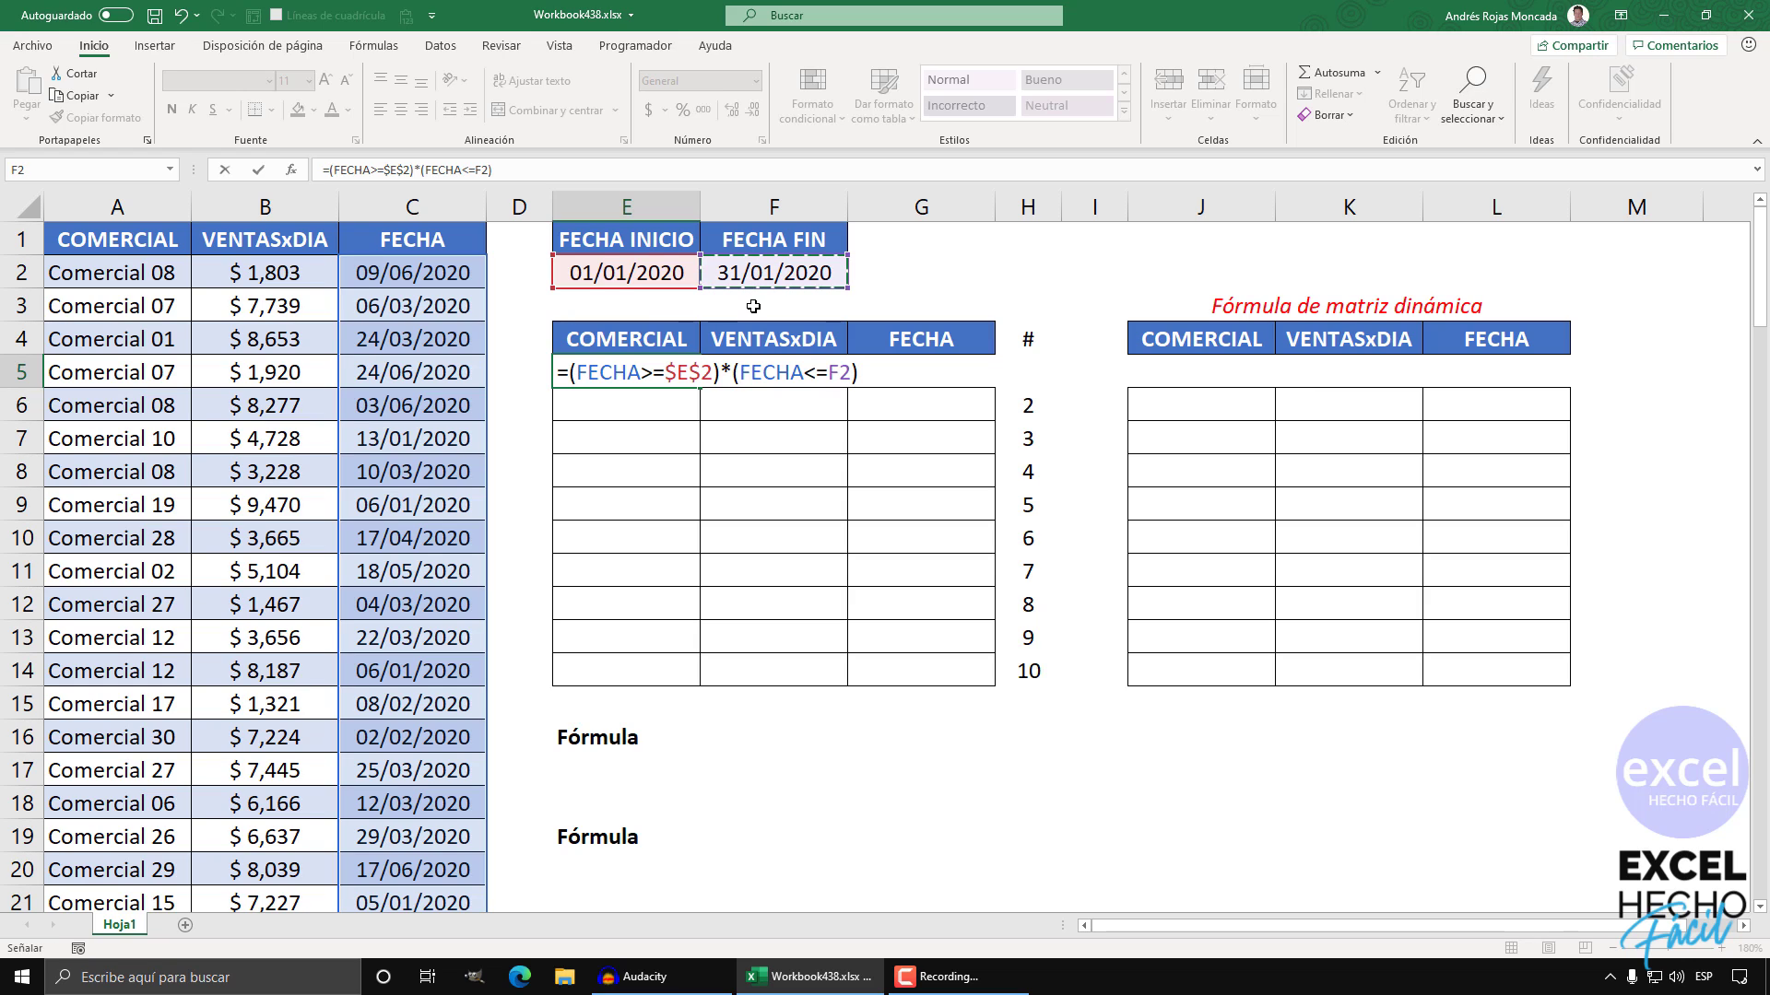
key("F4")
Step: Preview the end-date comparison array, restore it, and highlight the combined date test
left_click_drag(890, 372, 733, 373)
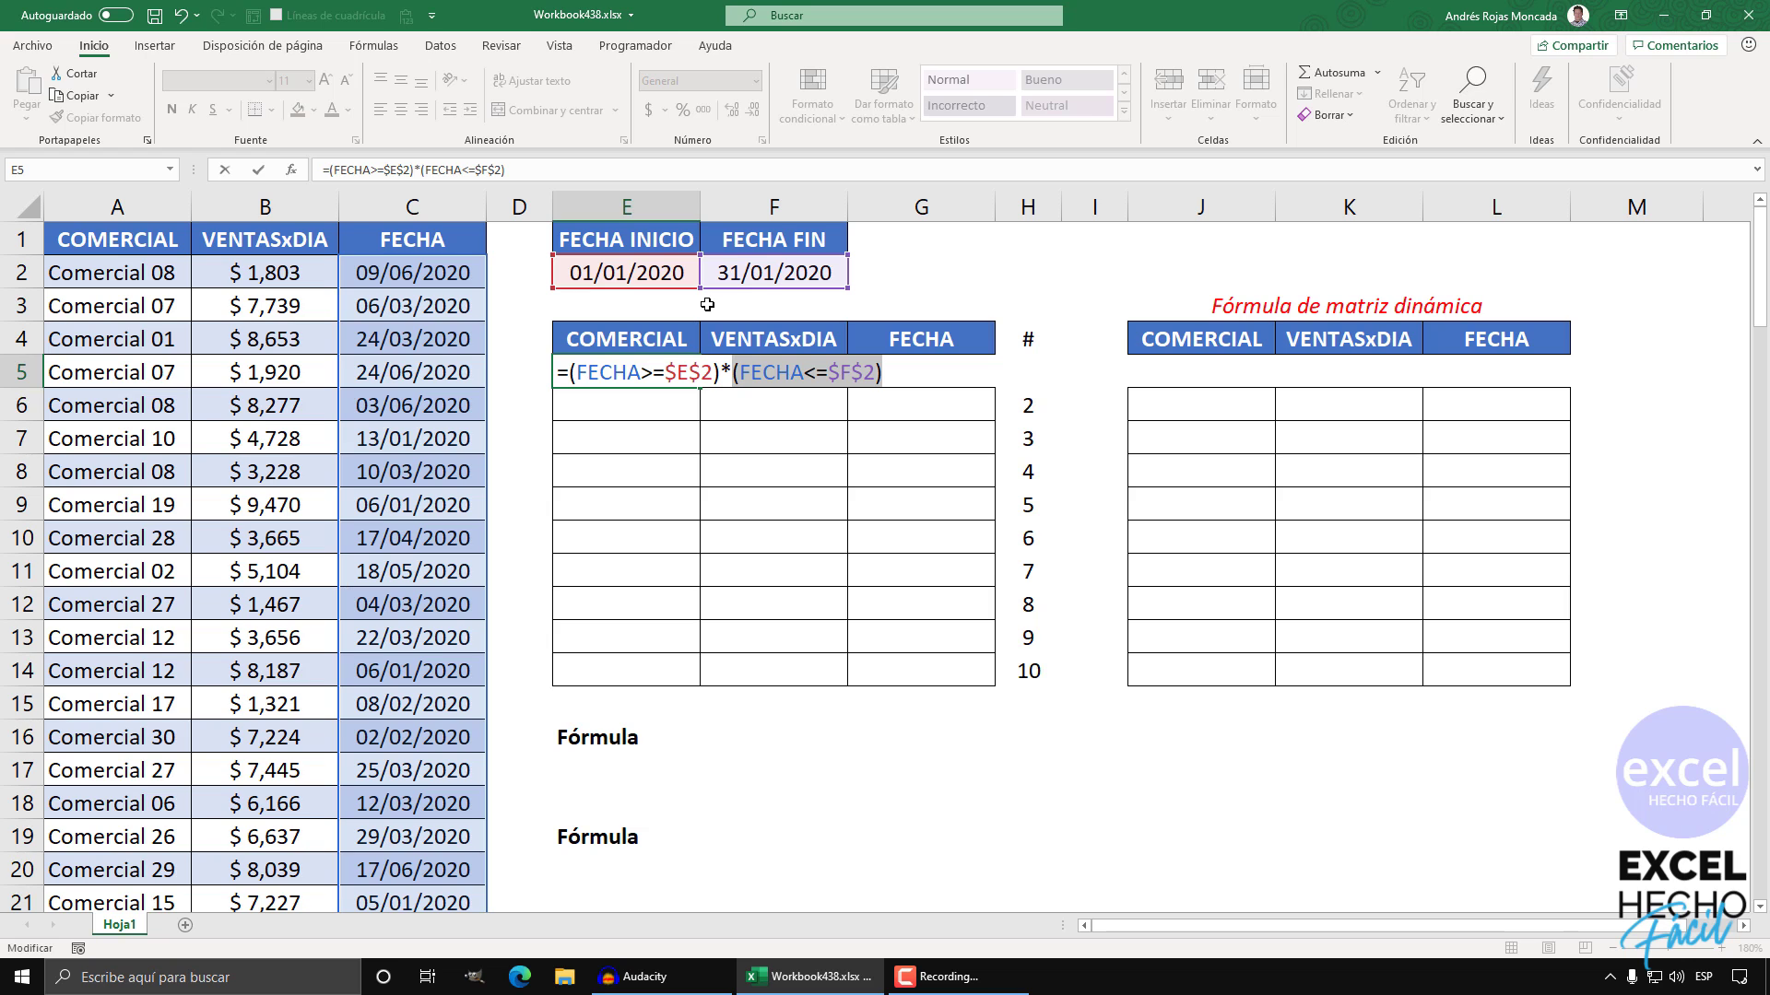
key("F9")
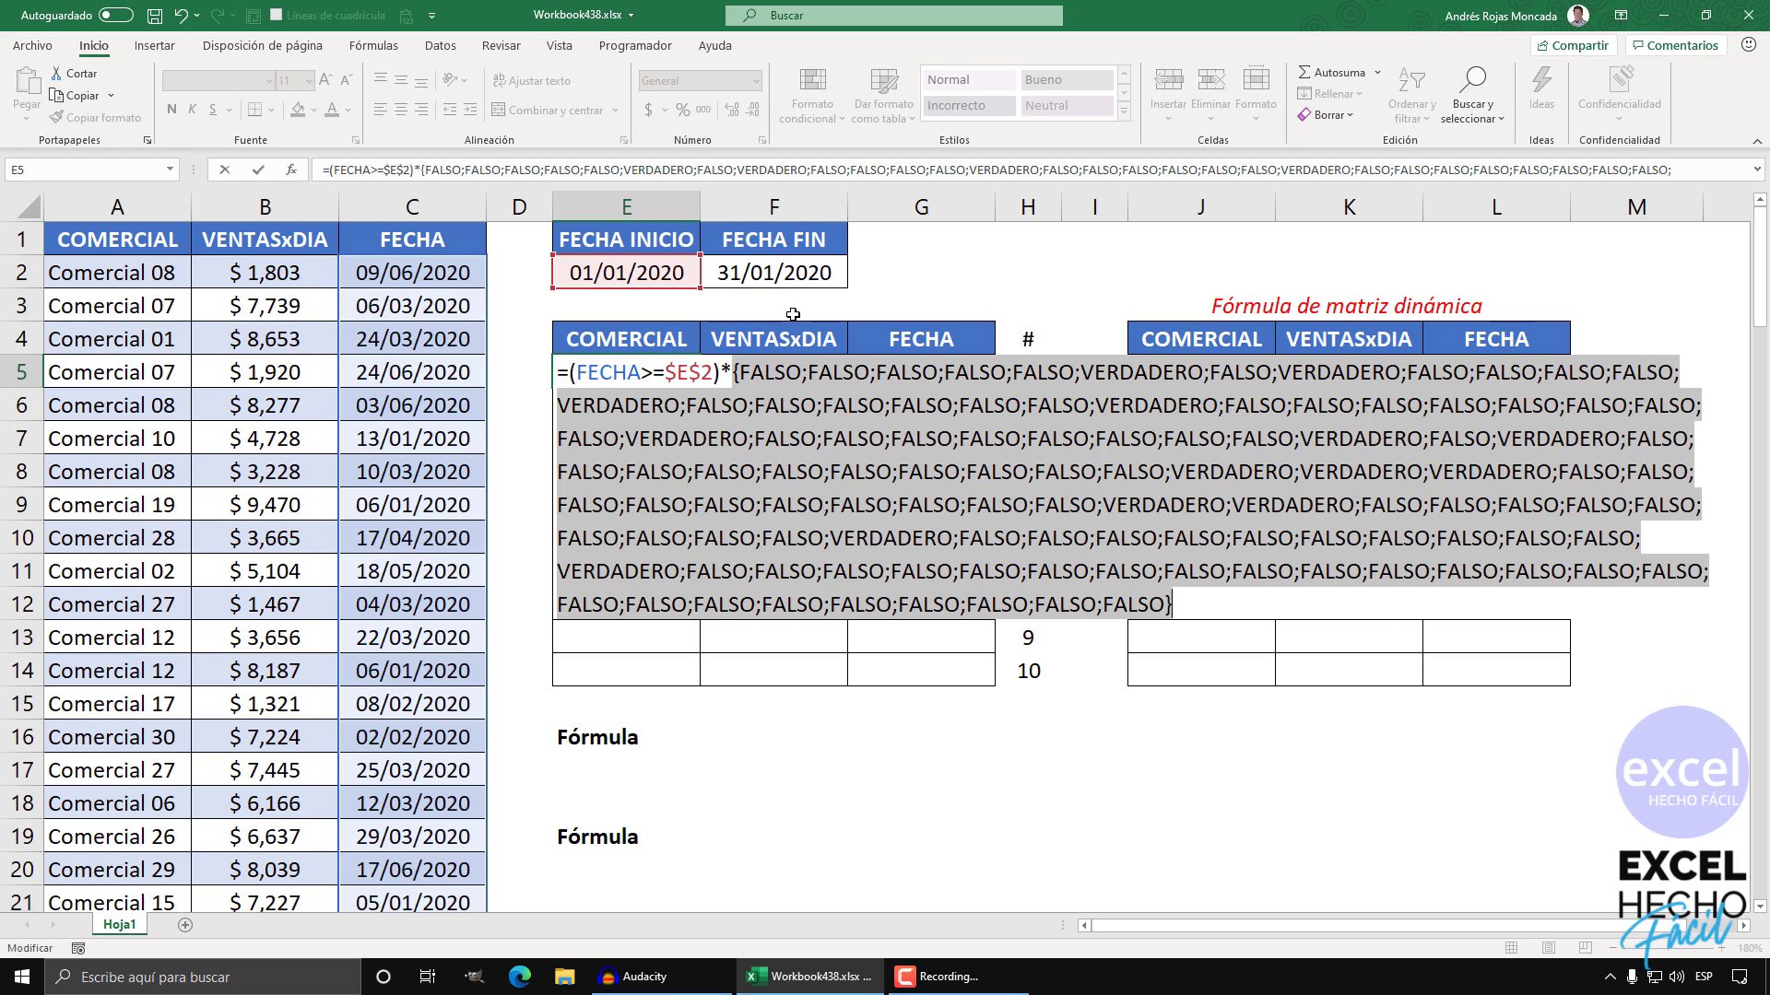
key("ctrl+z")
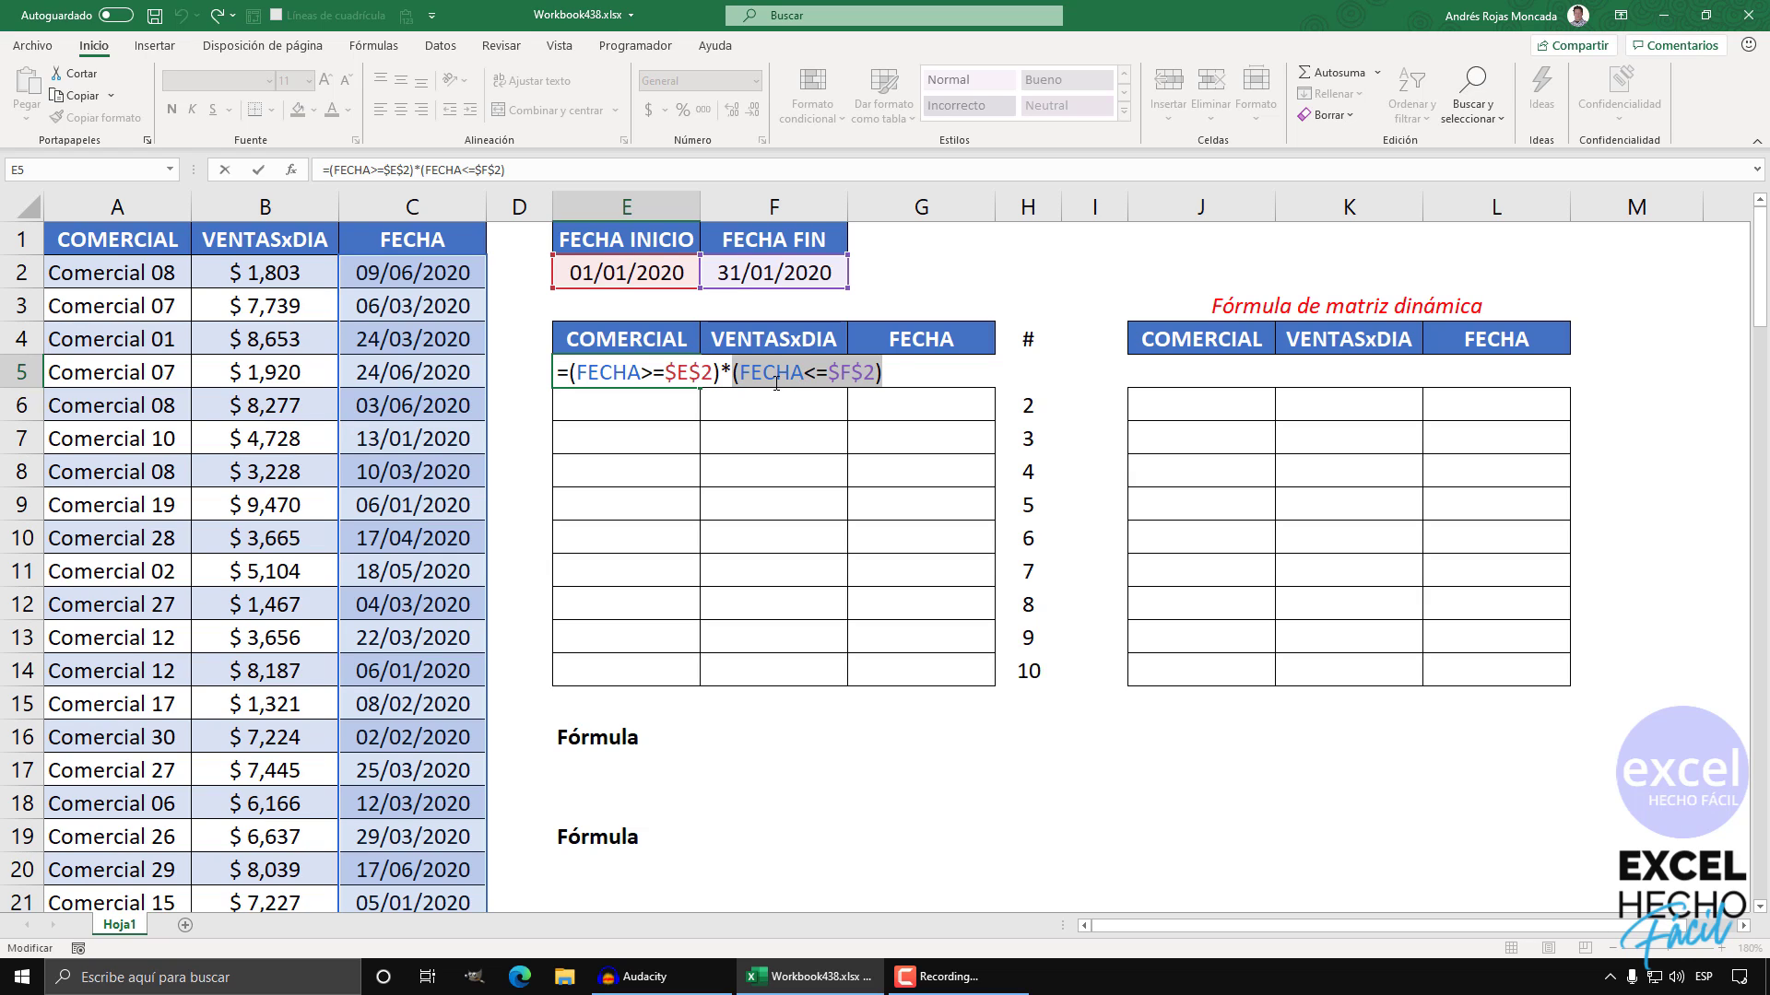
left_click_drag(893, 372, 540, 370)
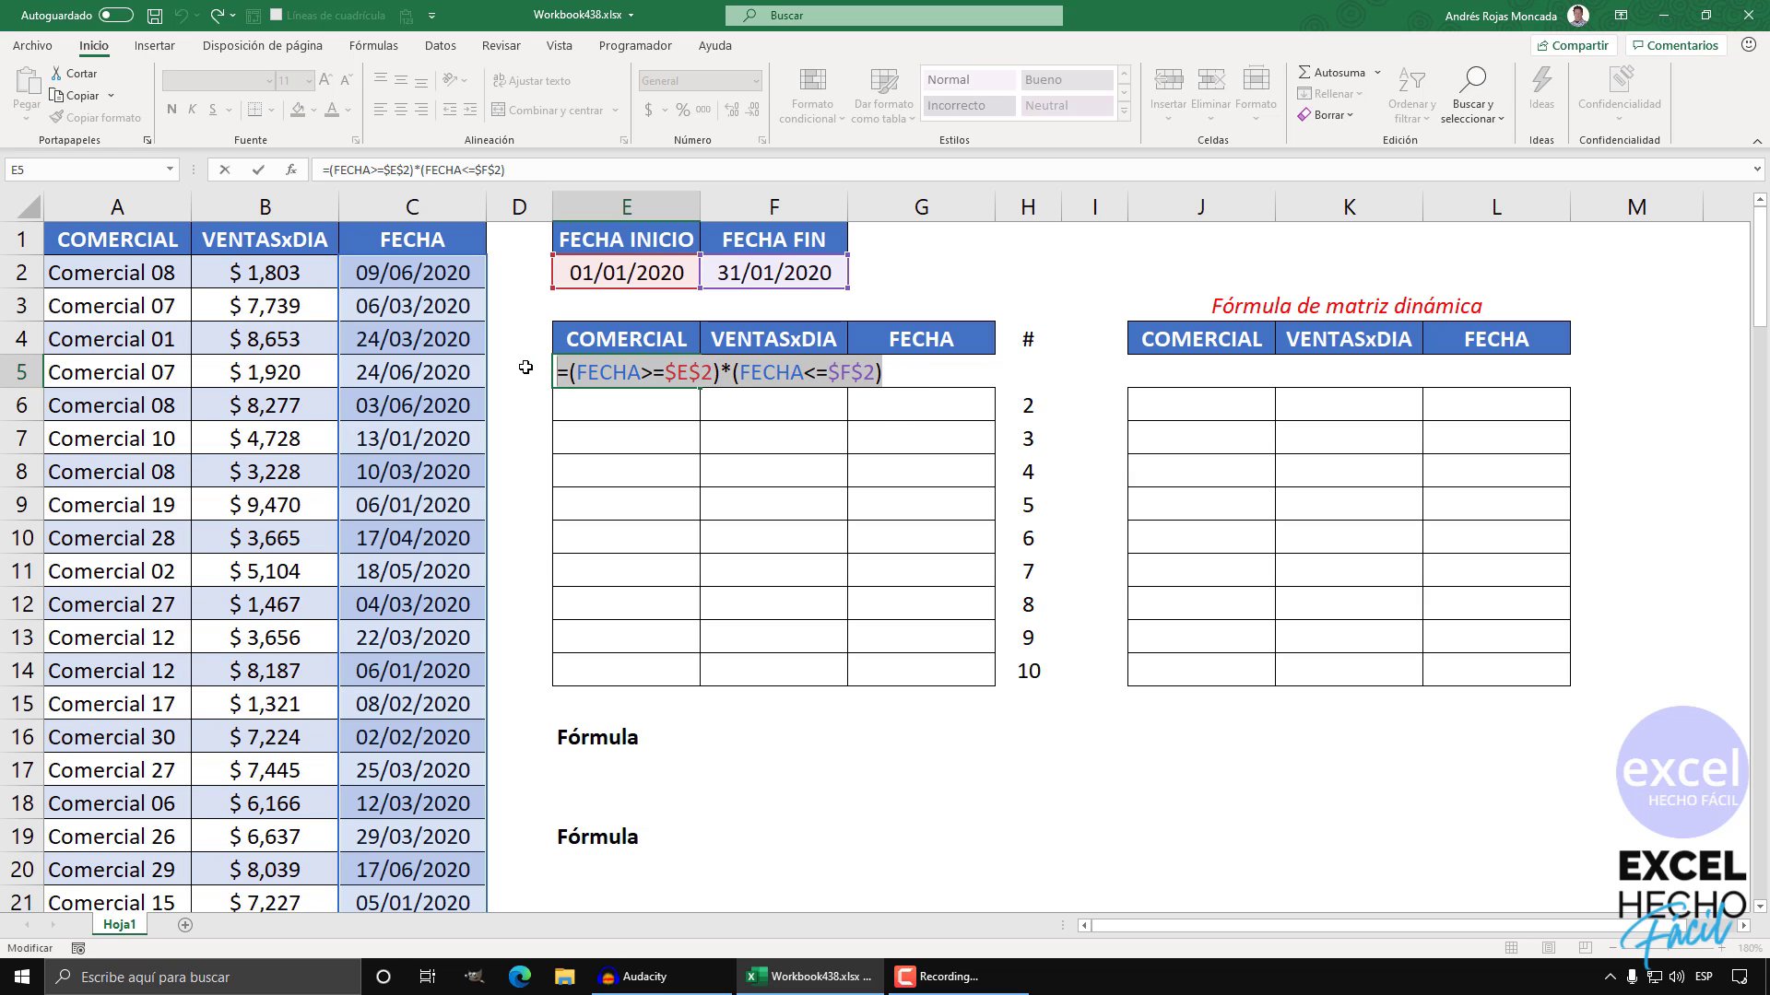
key("F9")
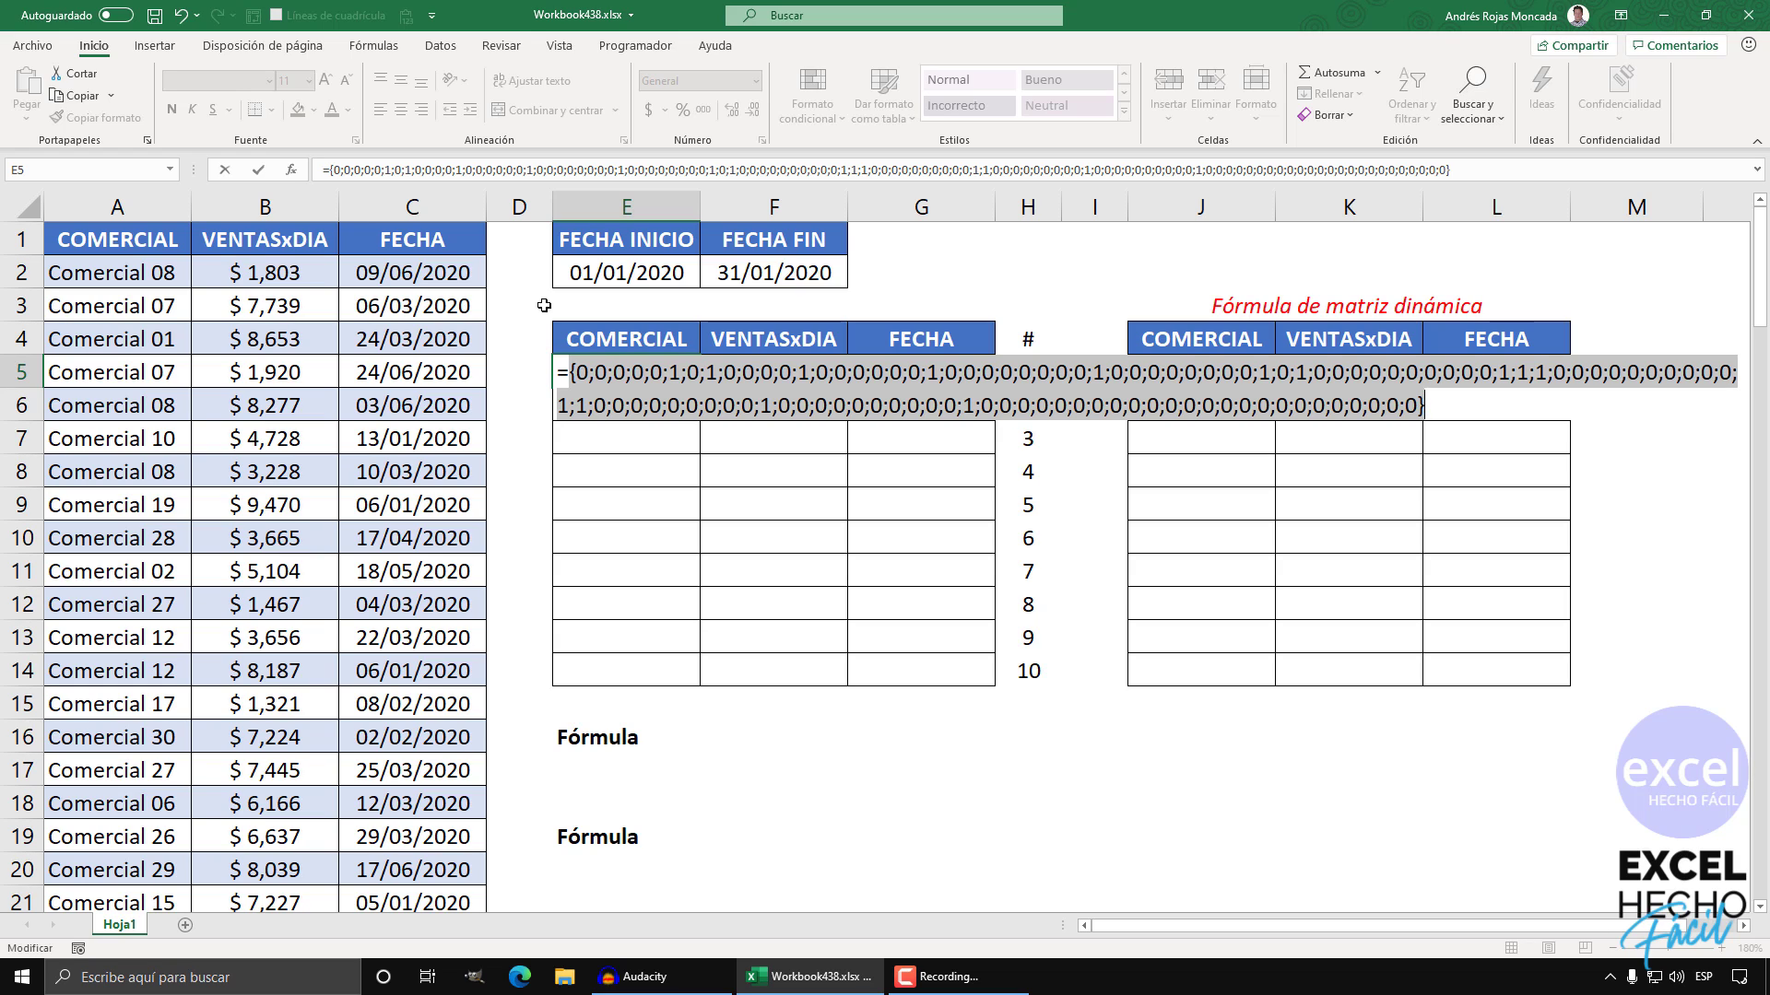
key("ctrl+z")
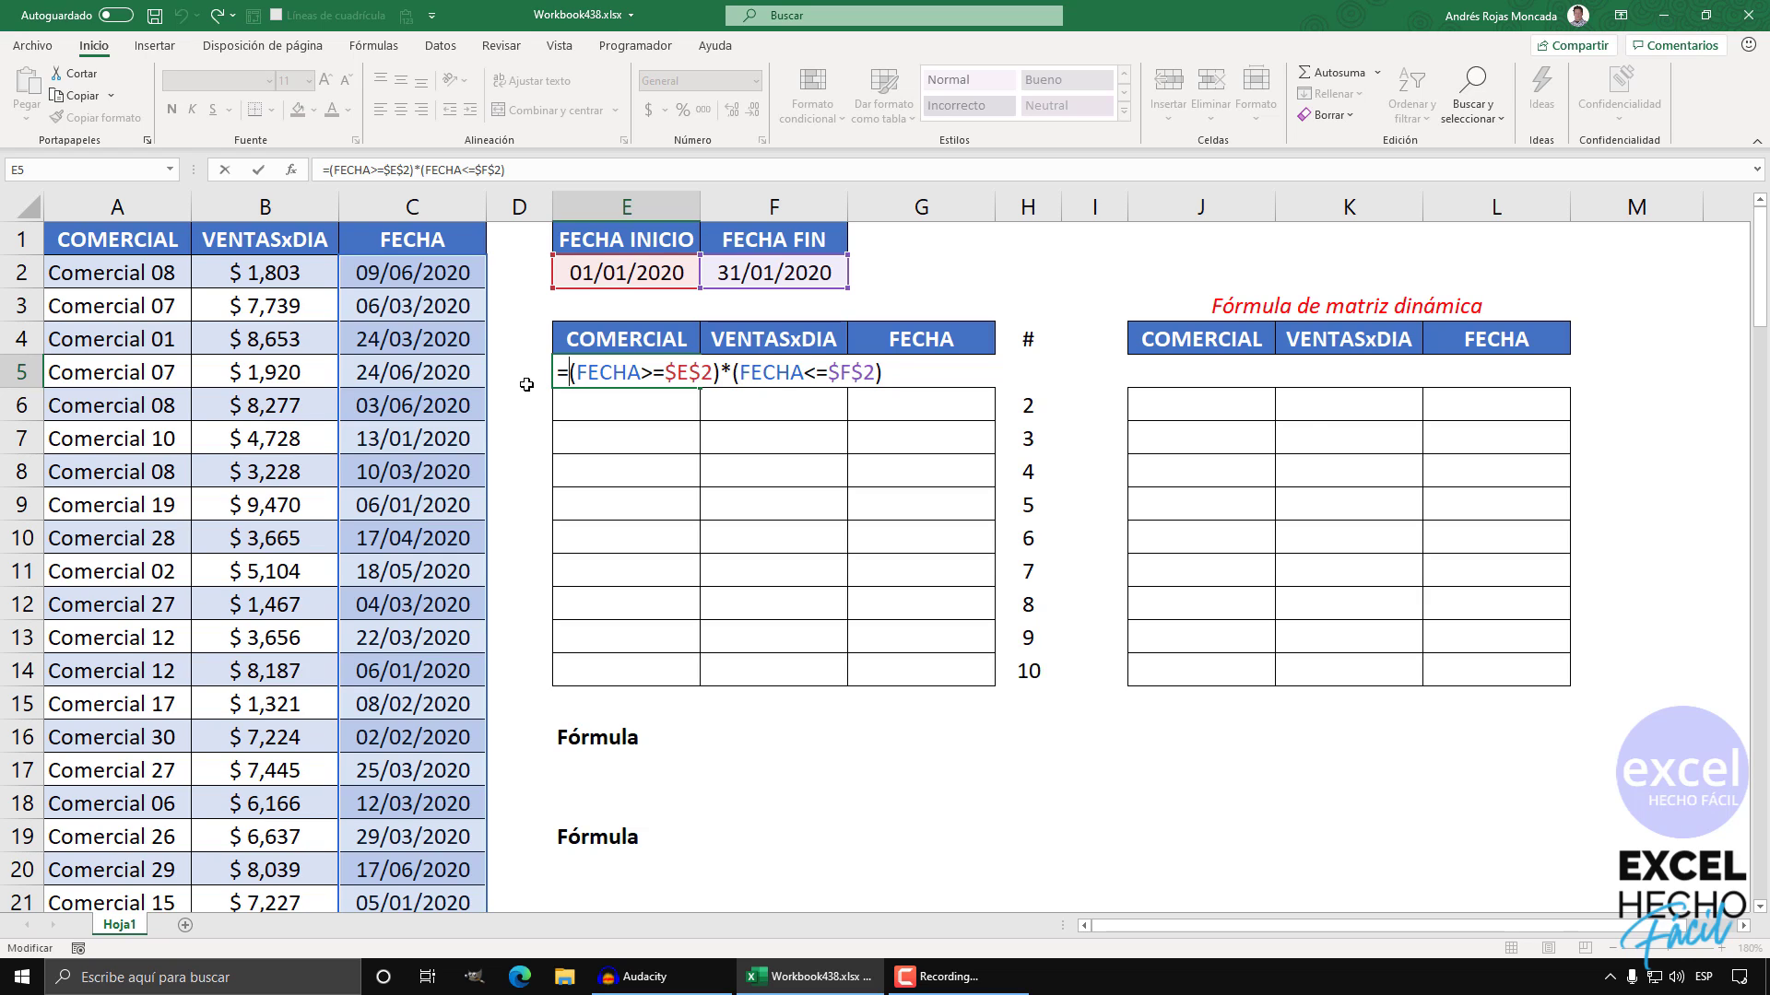
Step: Wrap the date test in SI returning VENTASxDIA, previewing the array with F9 and undoing
type("SI")
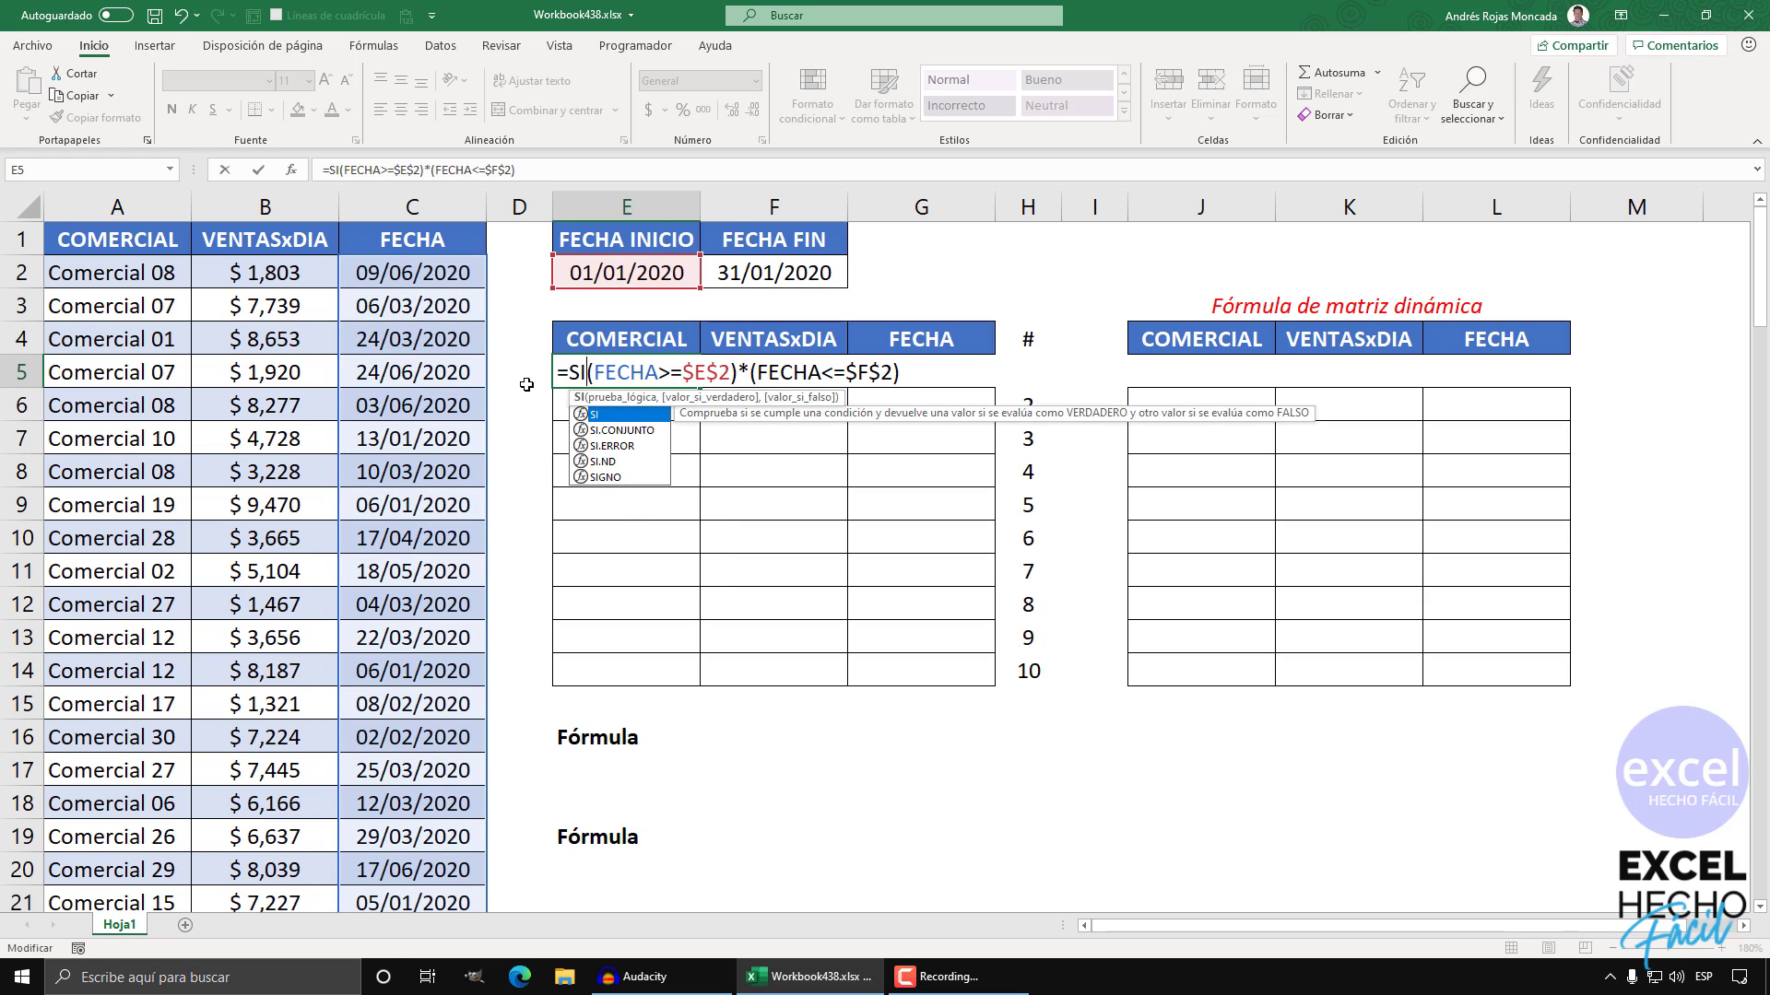
type("(")
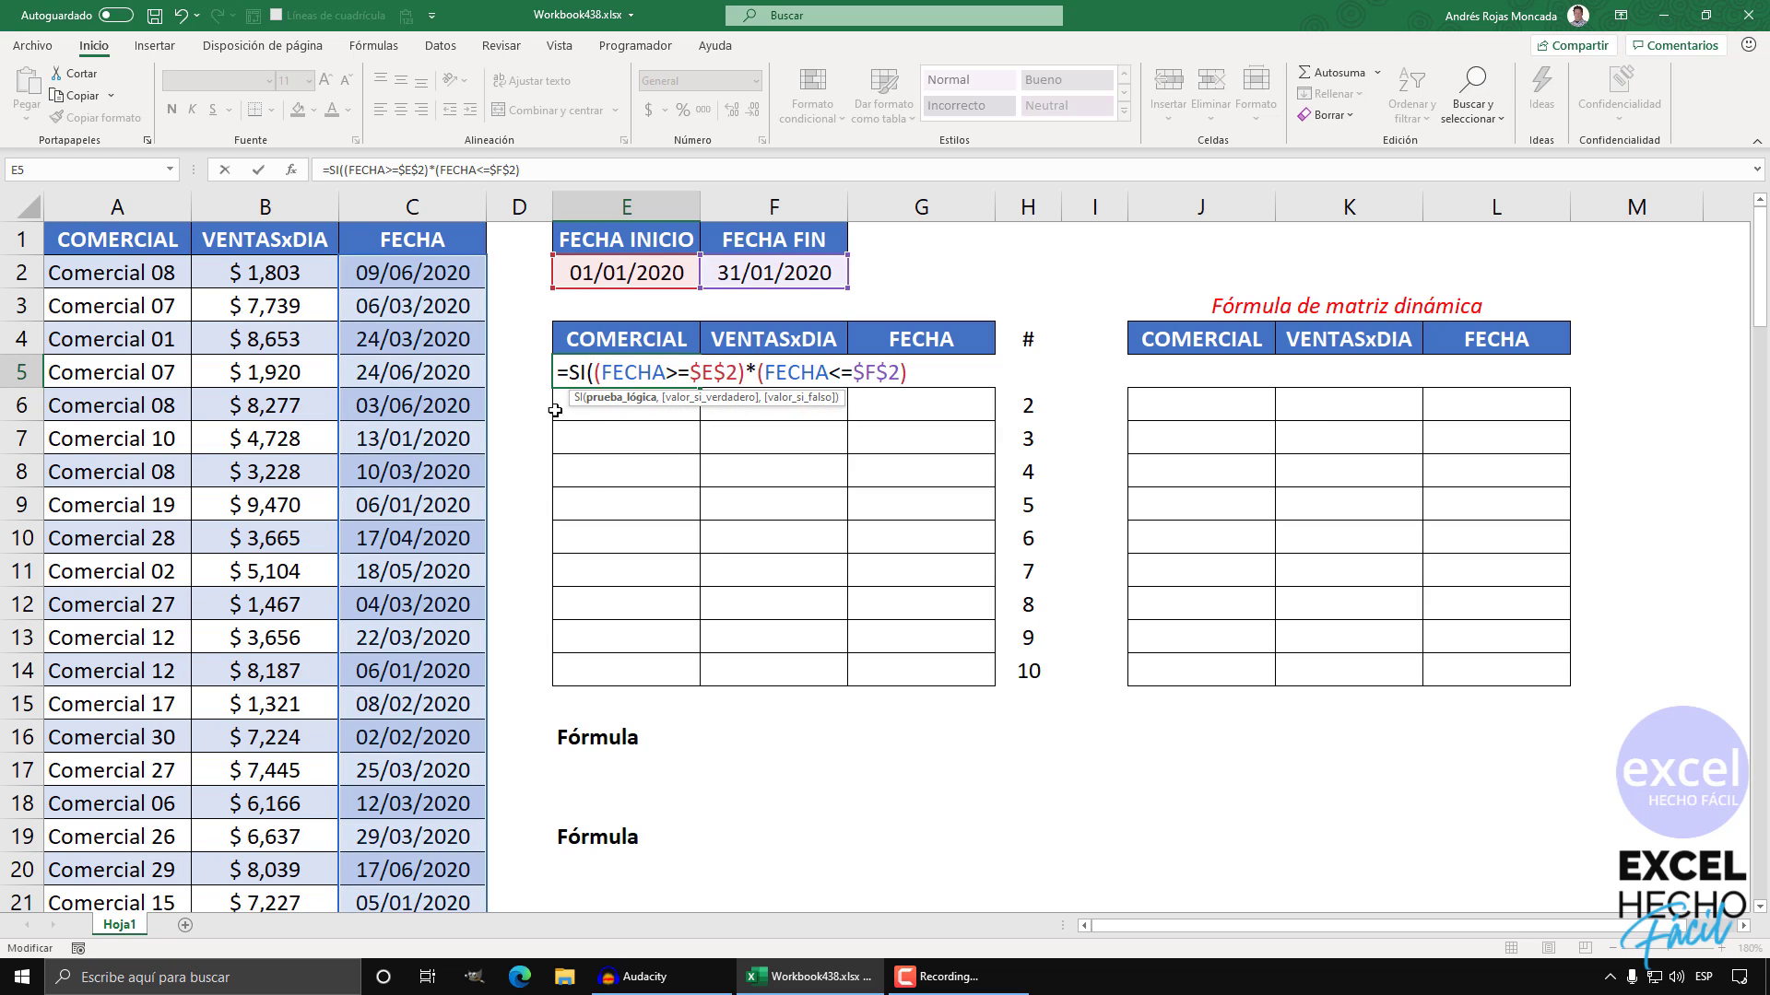
key("shift+End")
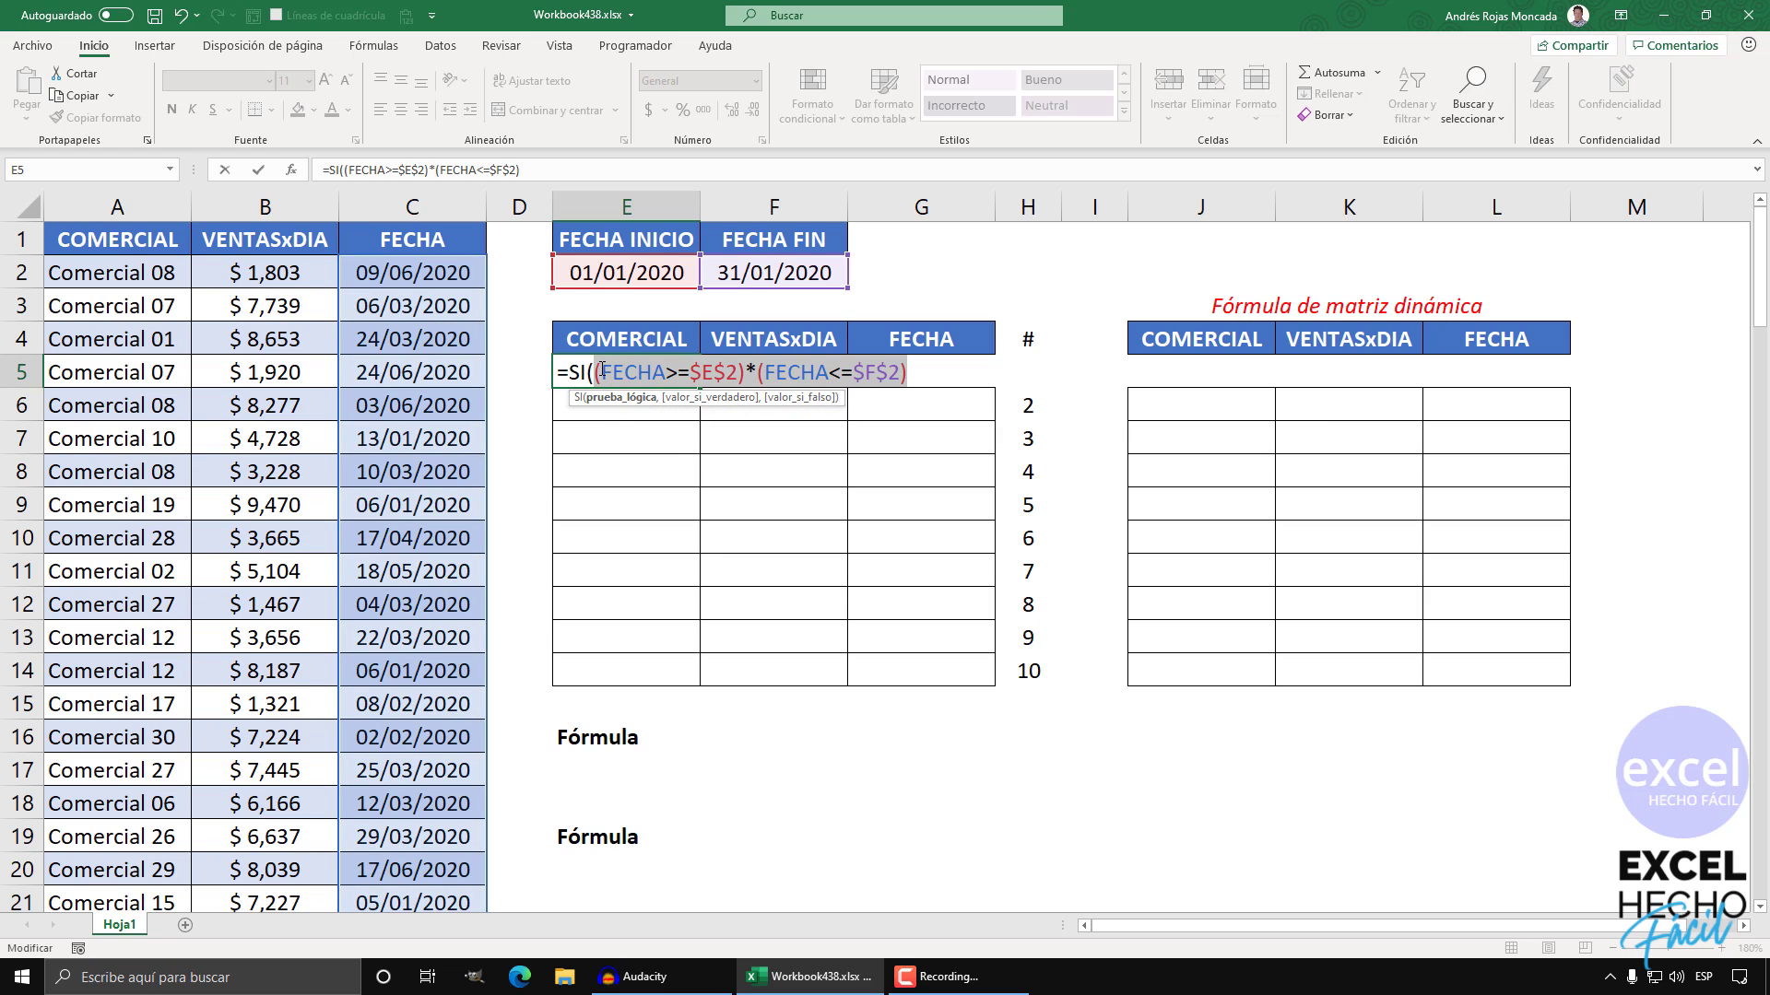
left_click(902, 374)
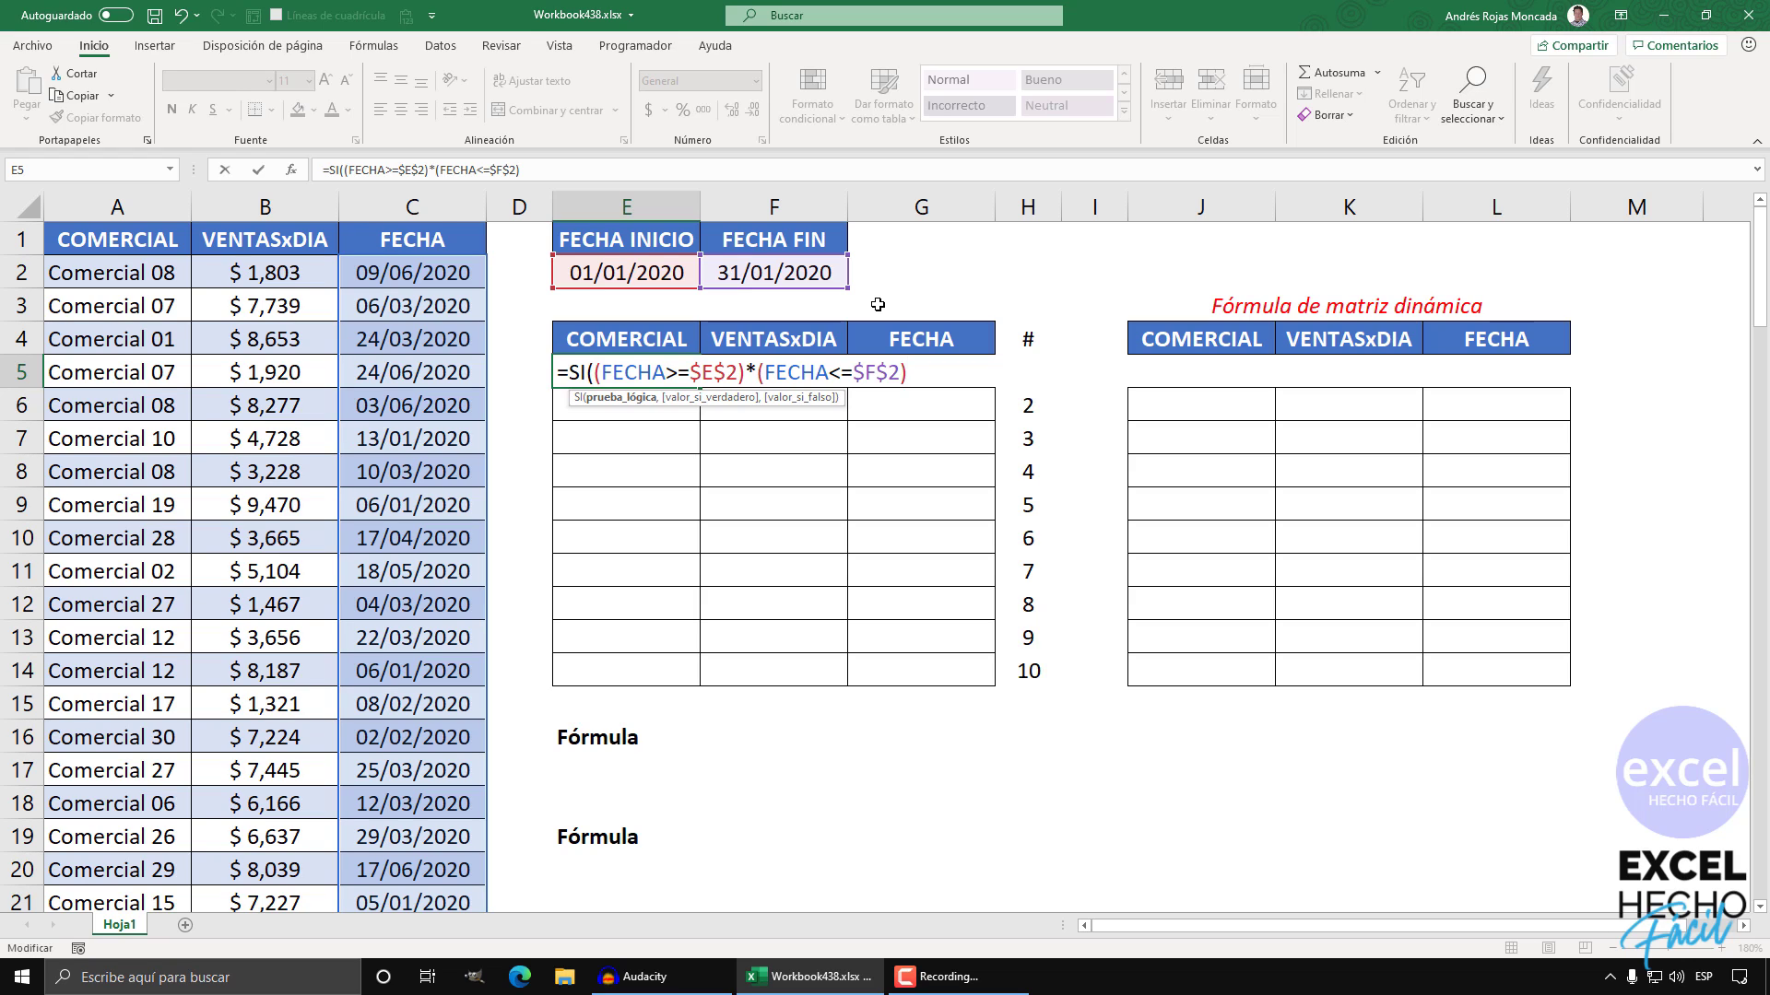
type(",")
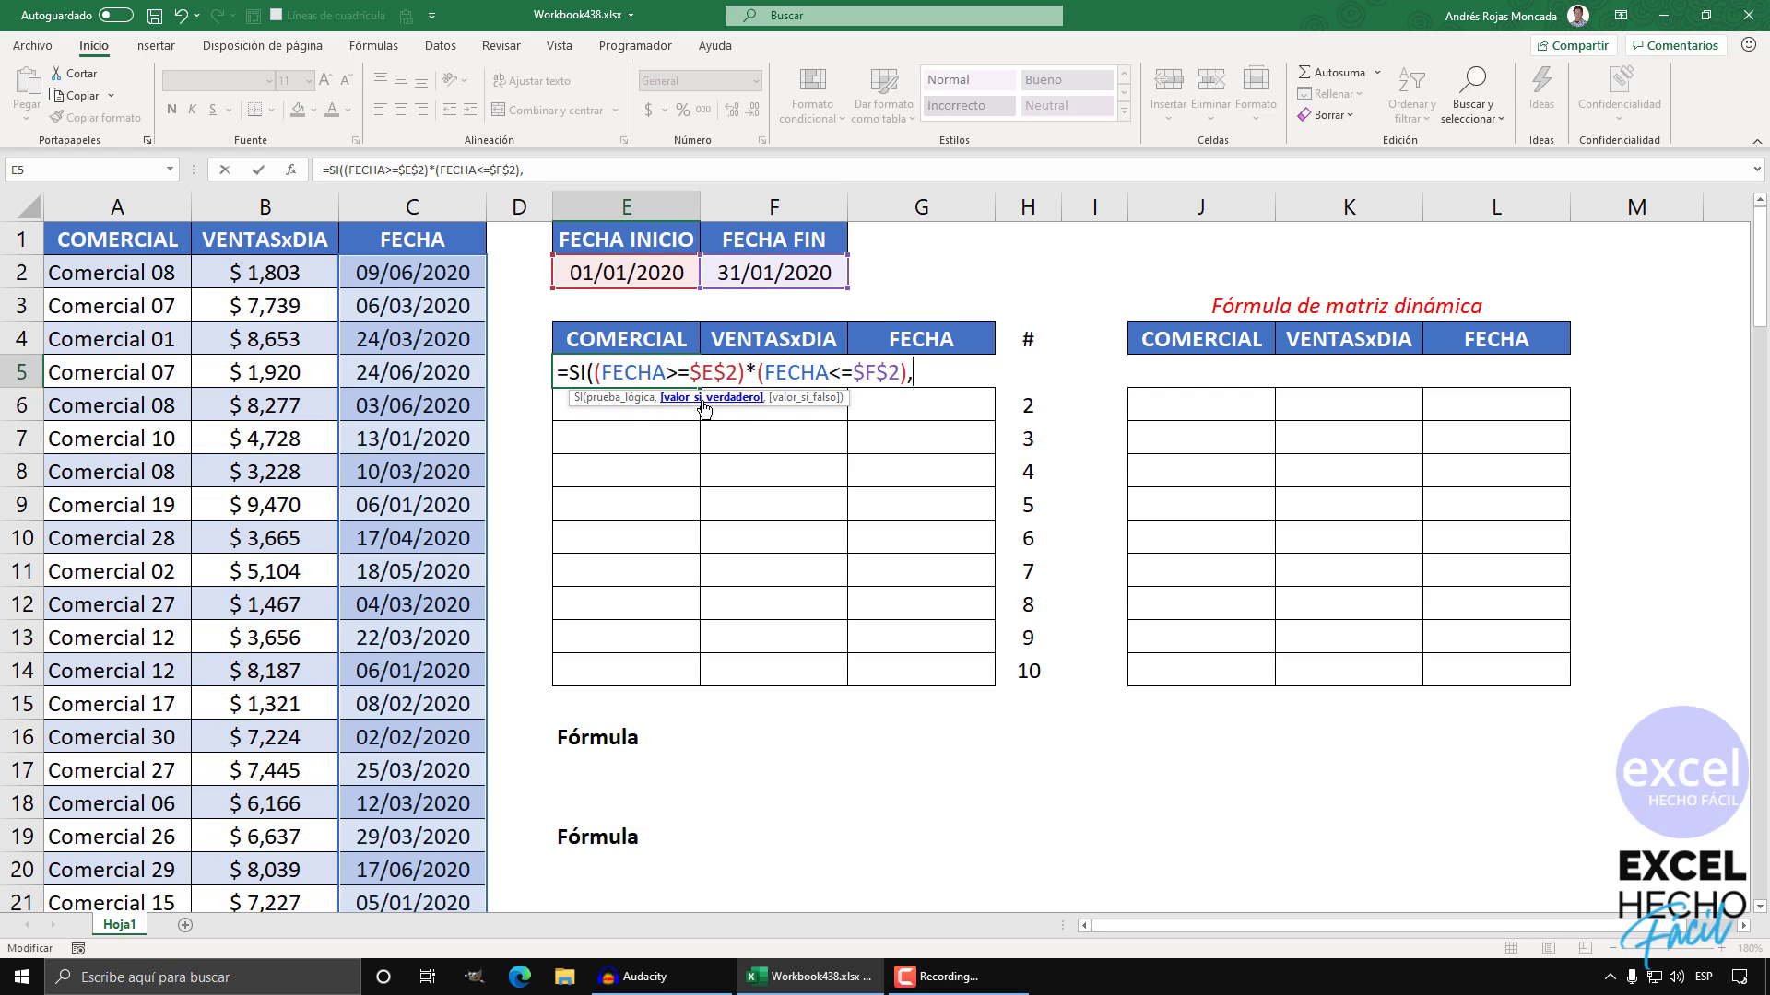
left_click(277, 228)
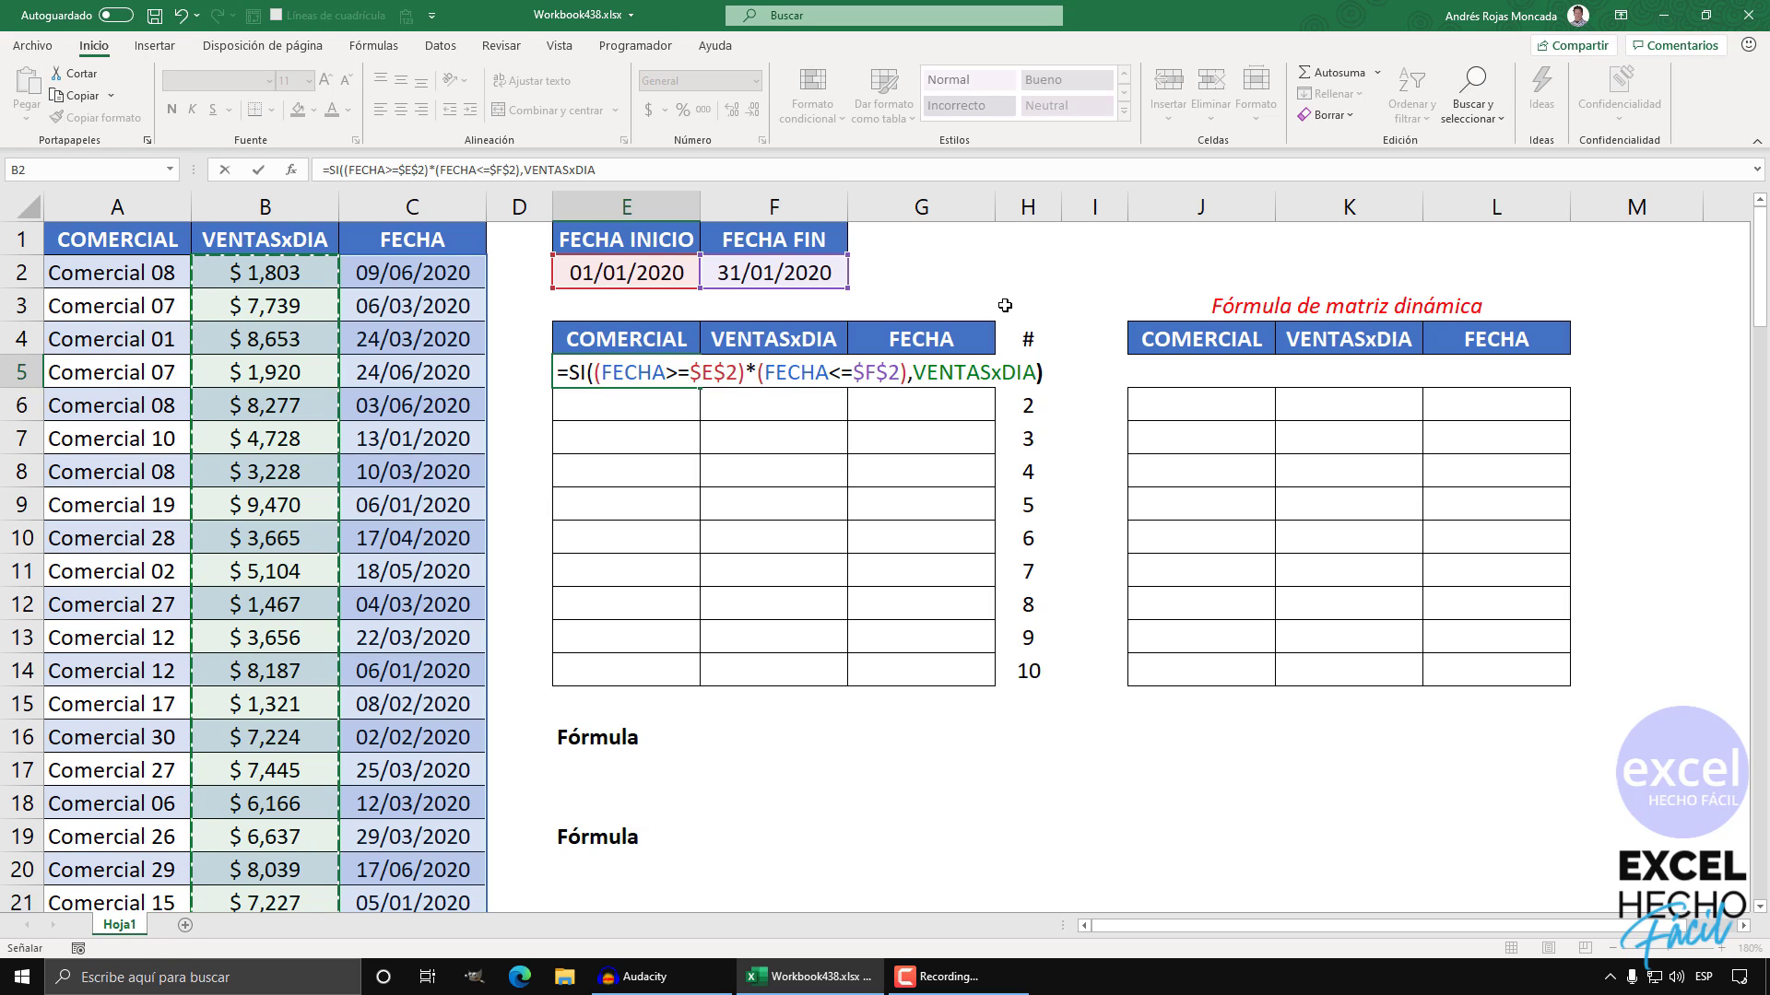
key("F9")
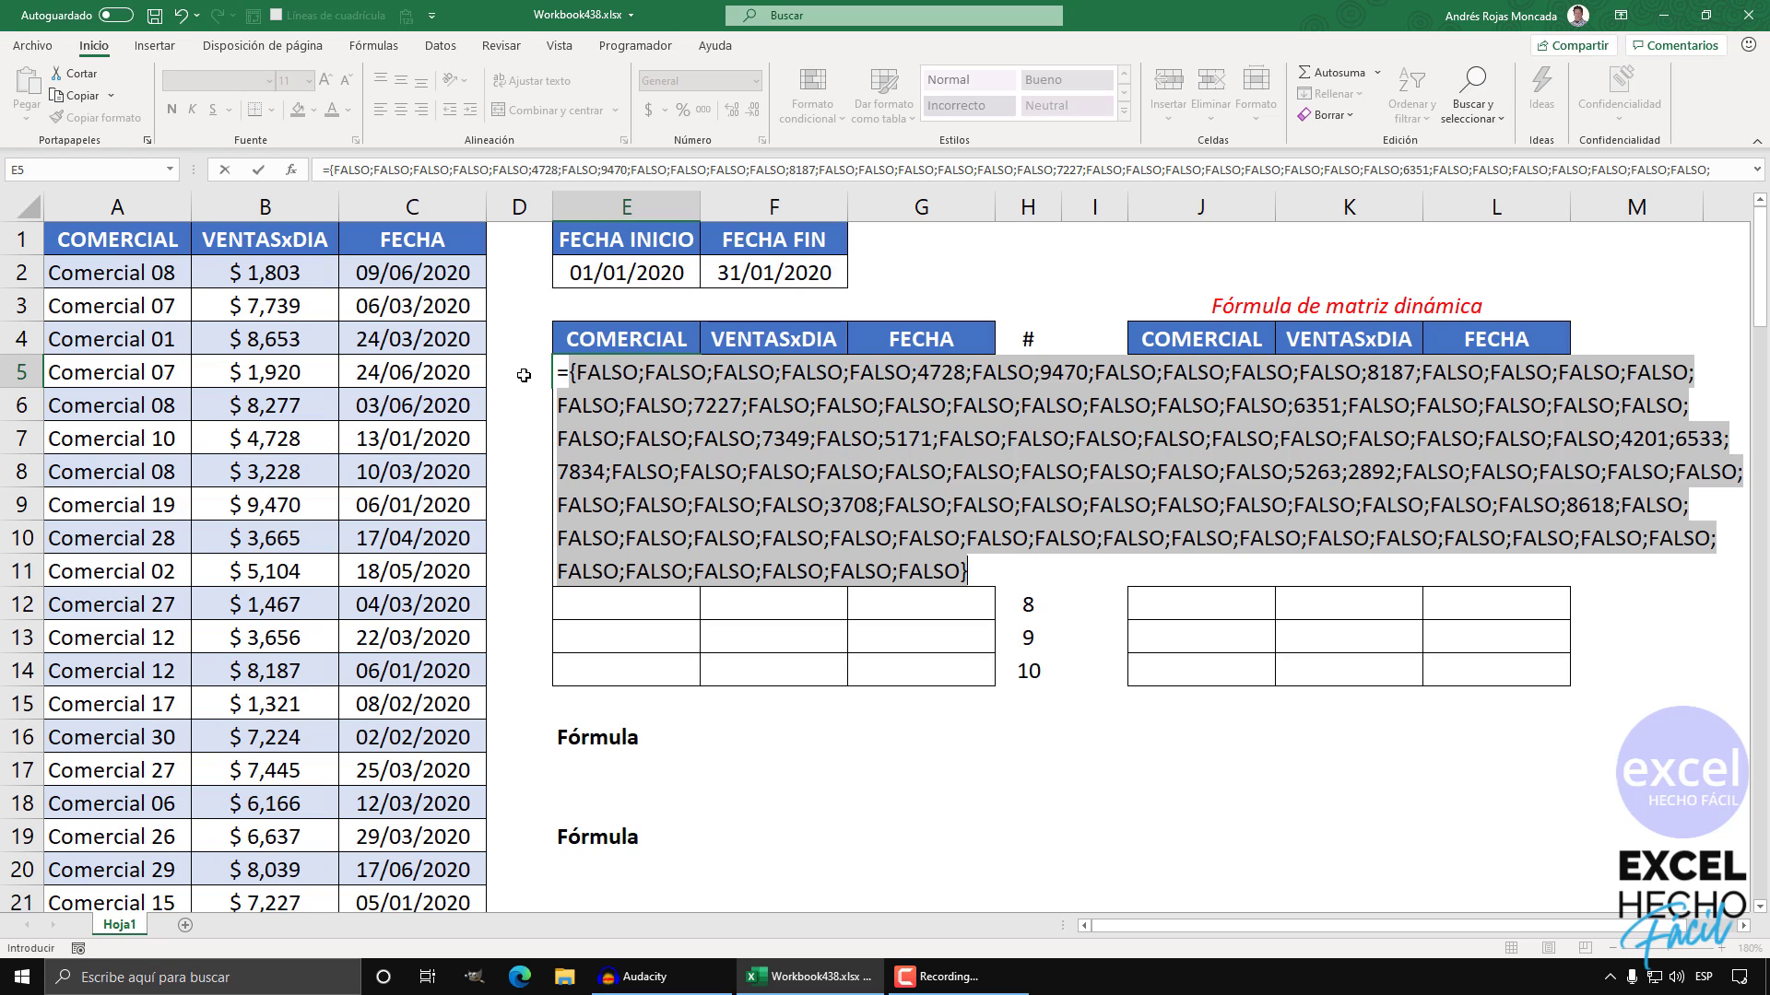
key("ctrl+z")
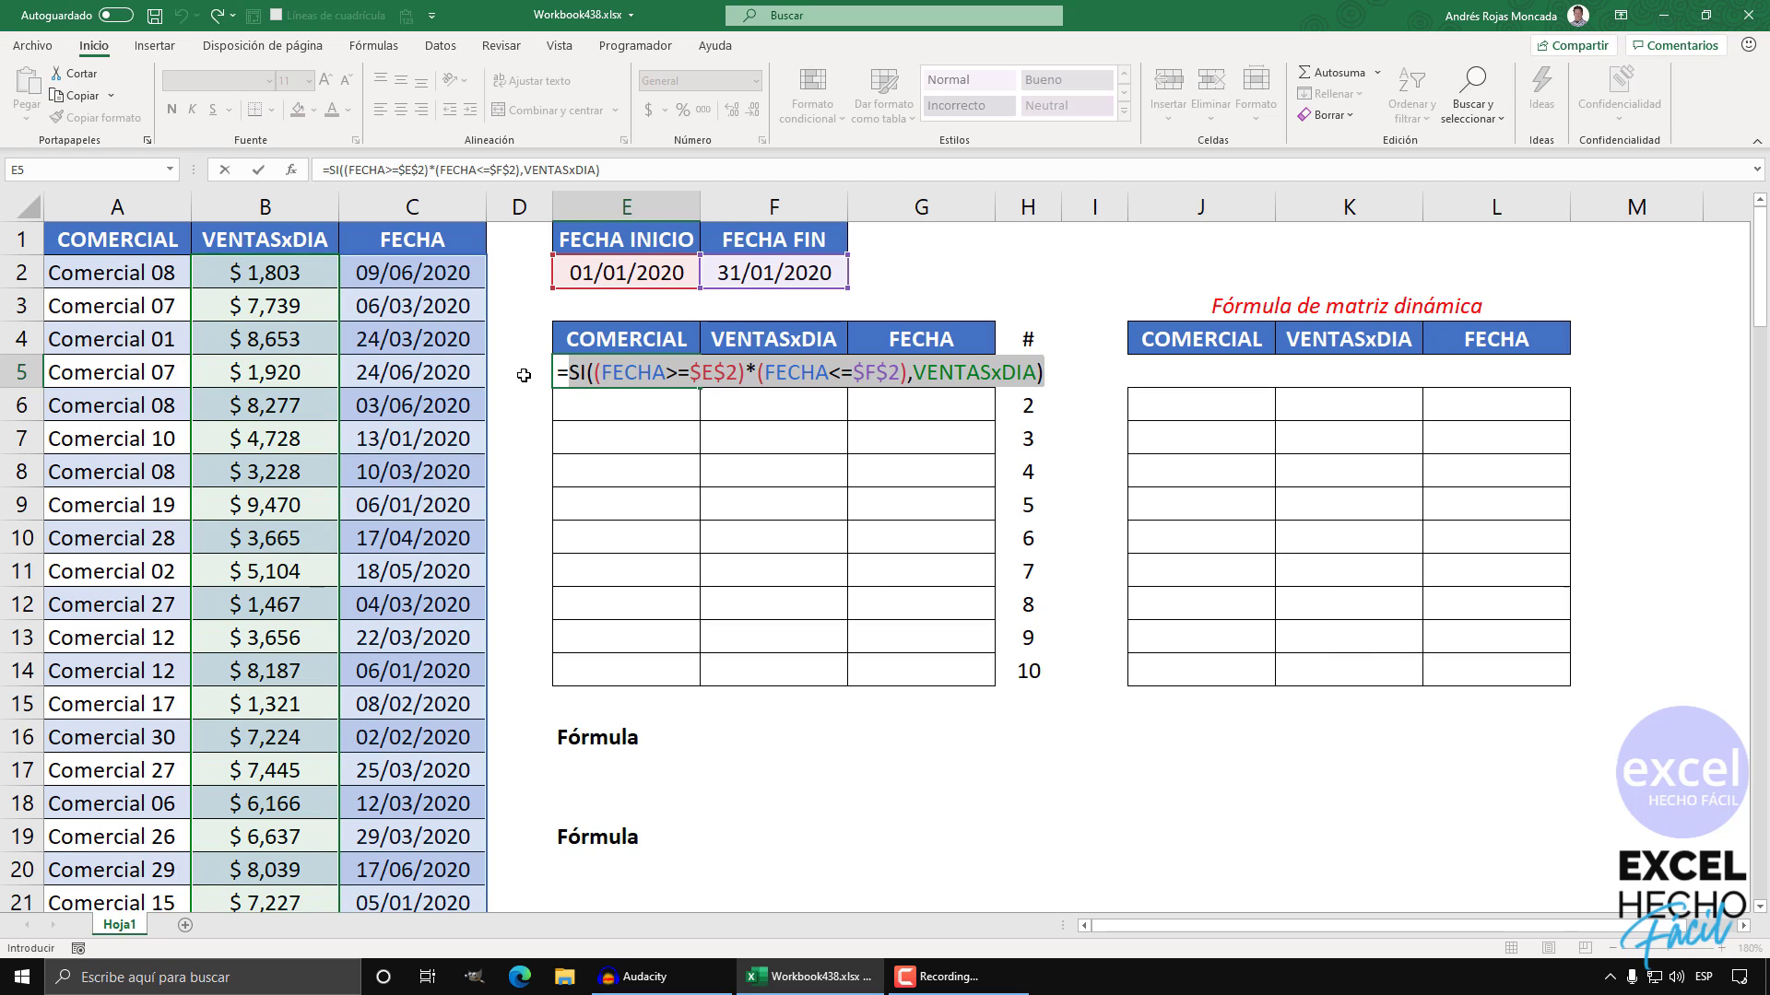
Step: Wrap the SI formula in K.ESIMO.MAYOR as its array, adding a comma for the k argument
left_click(561, 373)
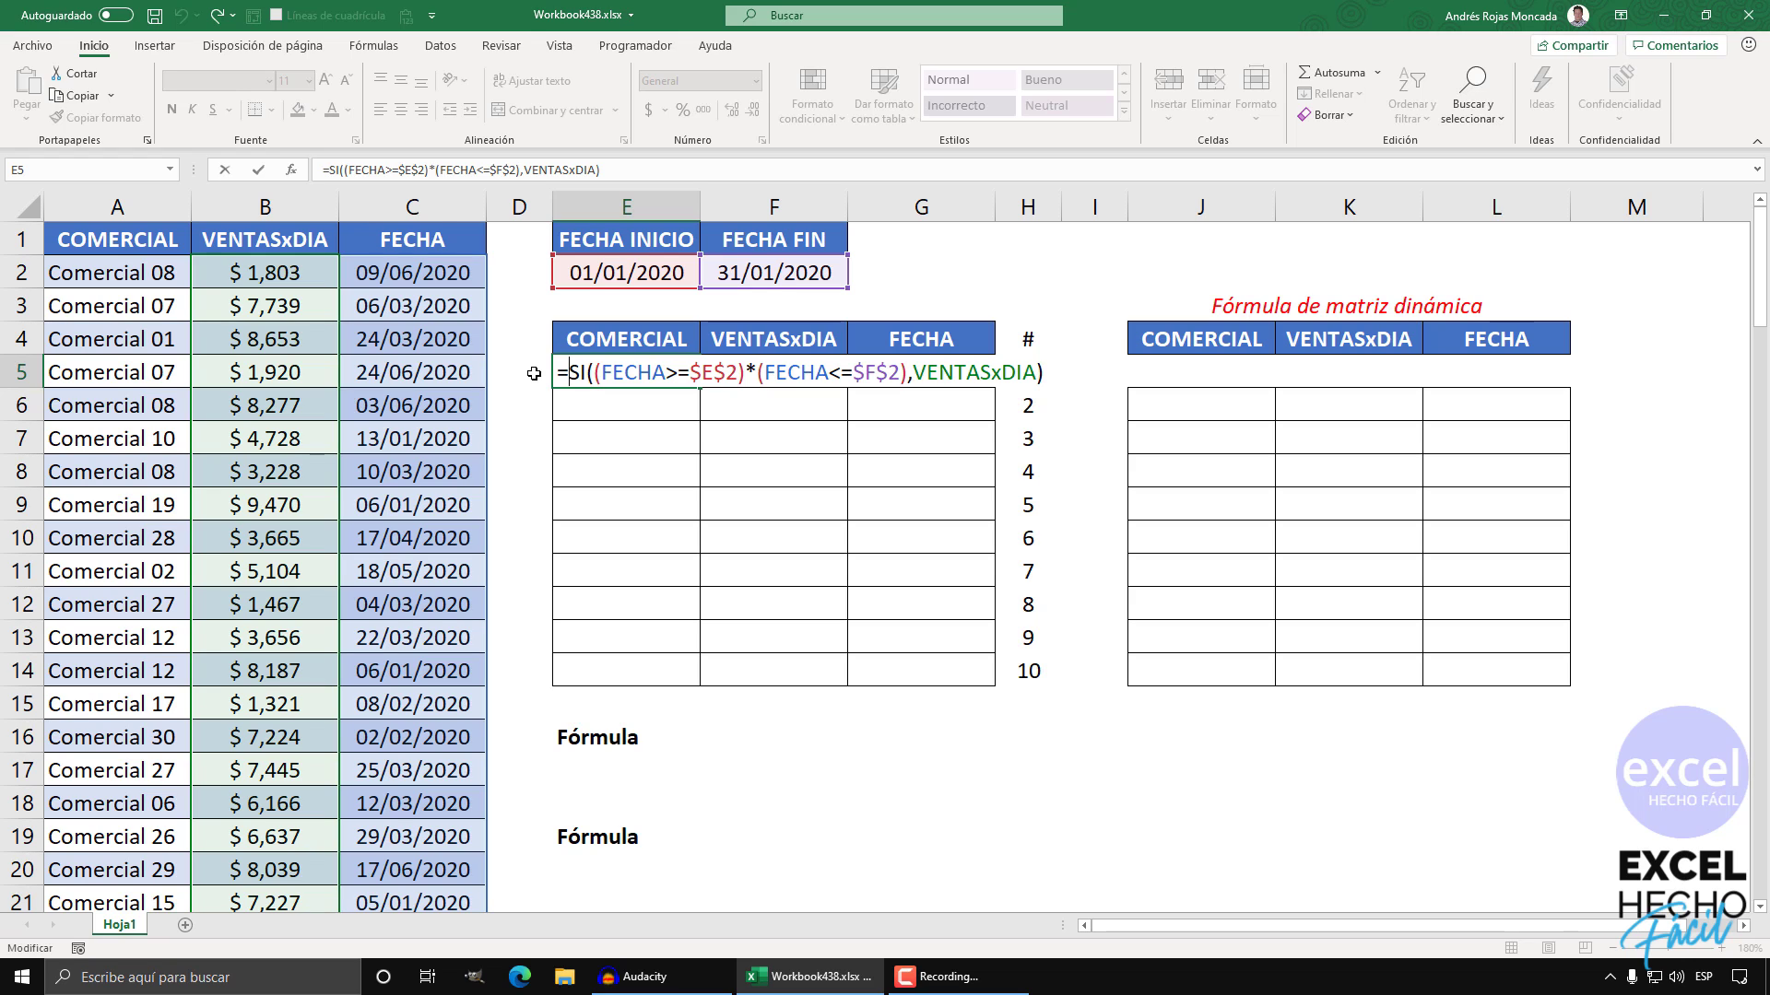
type("K.")
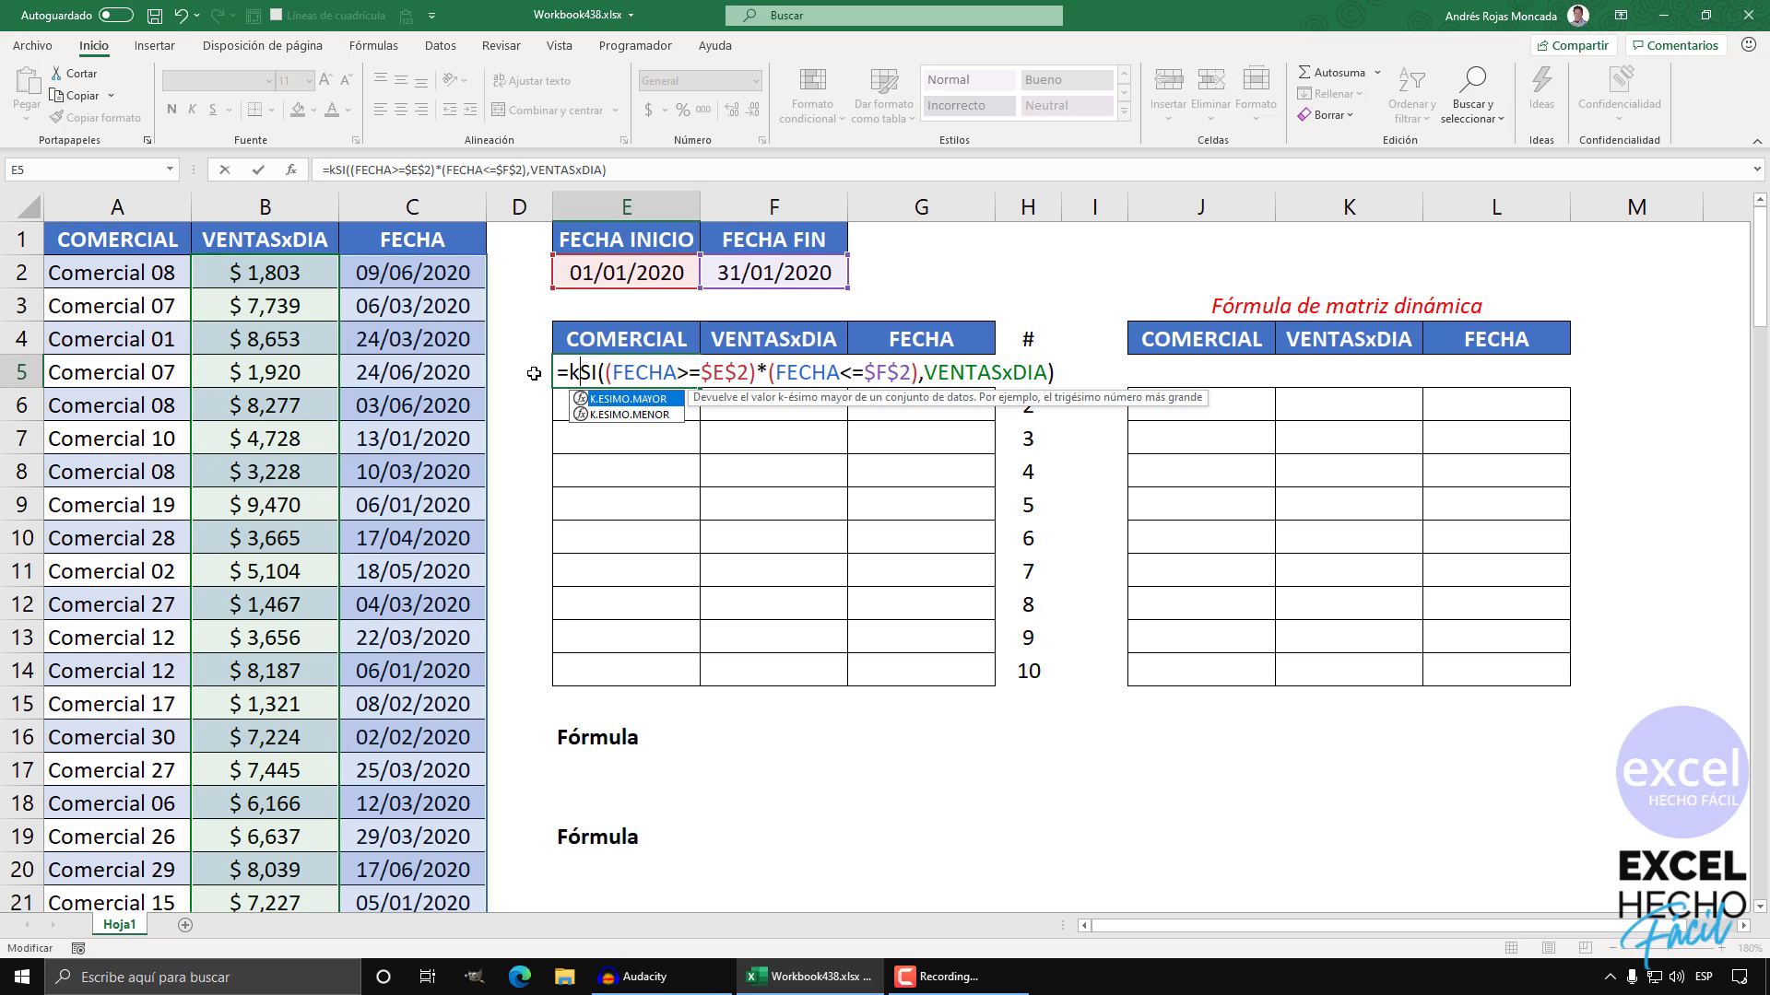
type("E")
key("Tab")
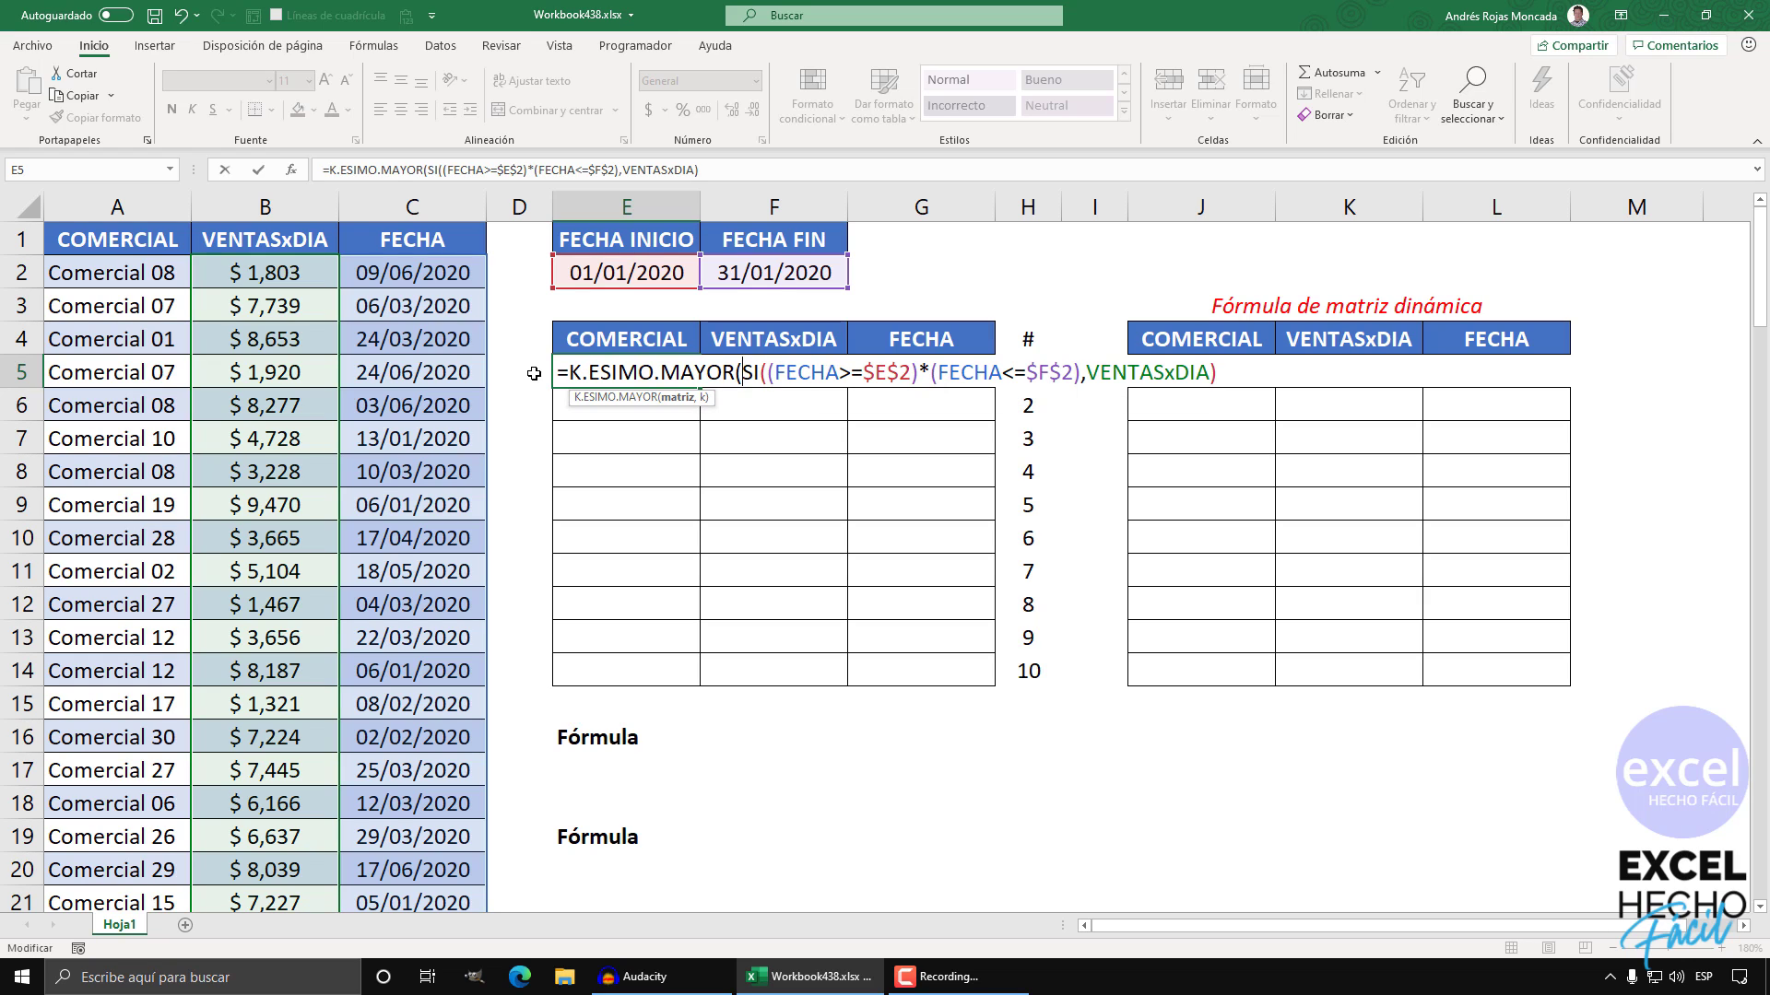
left_click(679, 397)
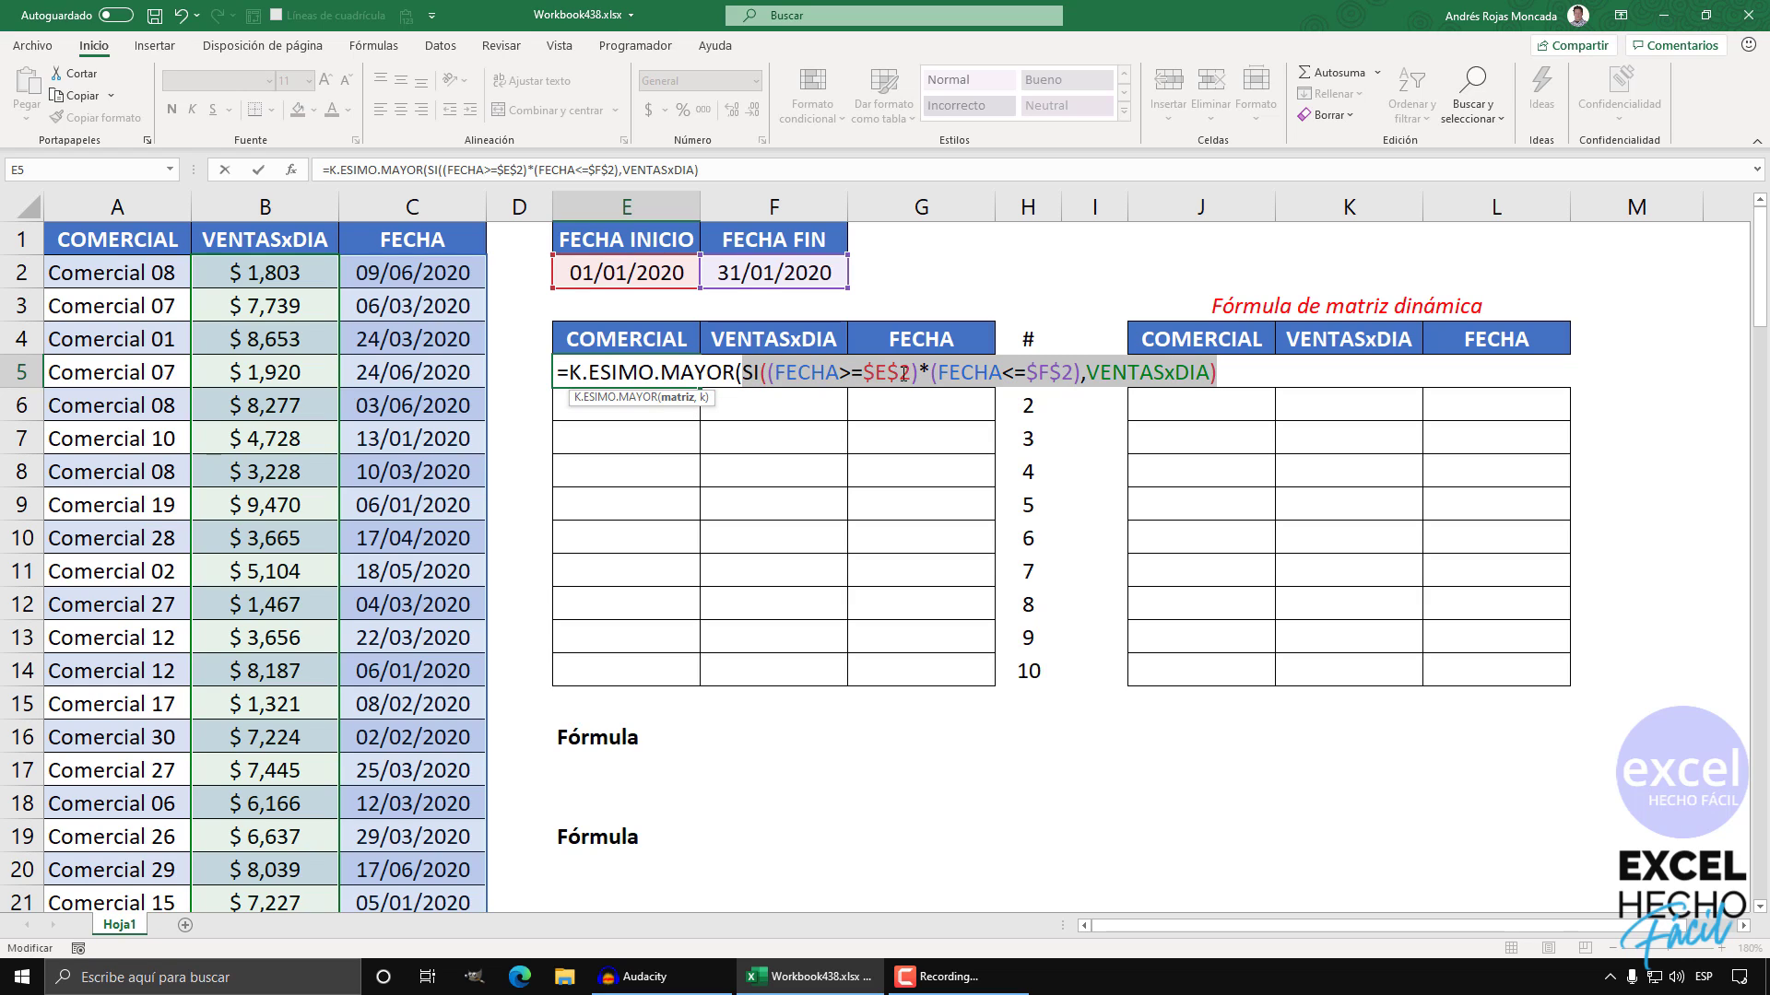
left_click(1213, 373)
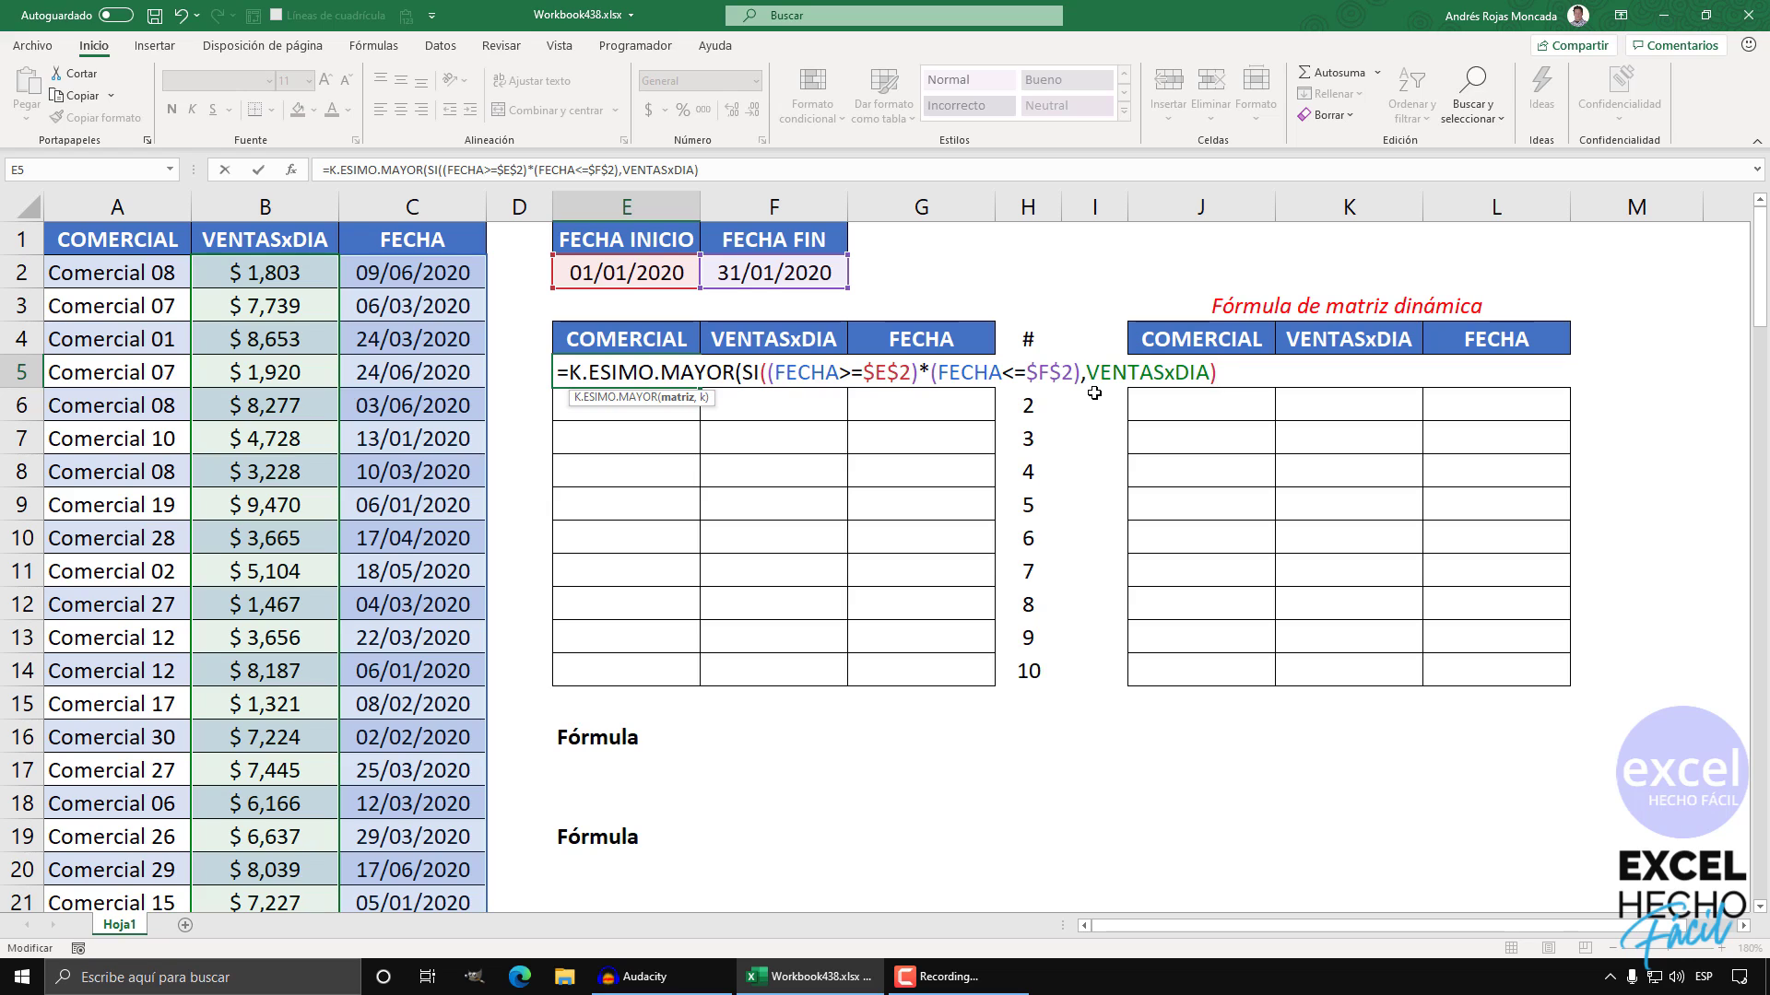
type(",")
Step: Set K.ESIMO.MAYOR's k to FILAS($E$5:E5) and preview the top sale, 9470
type("FILAS(")
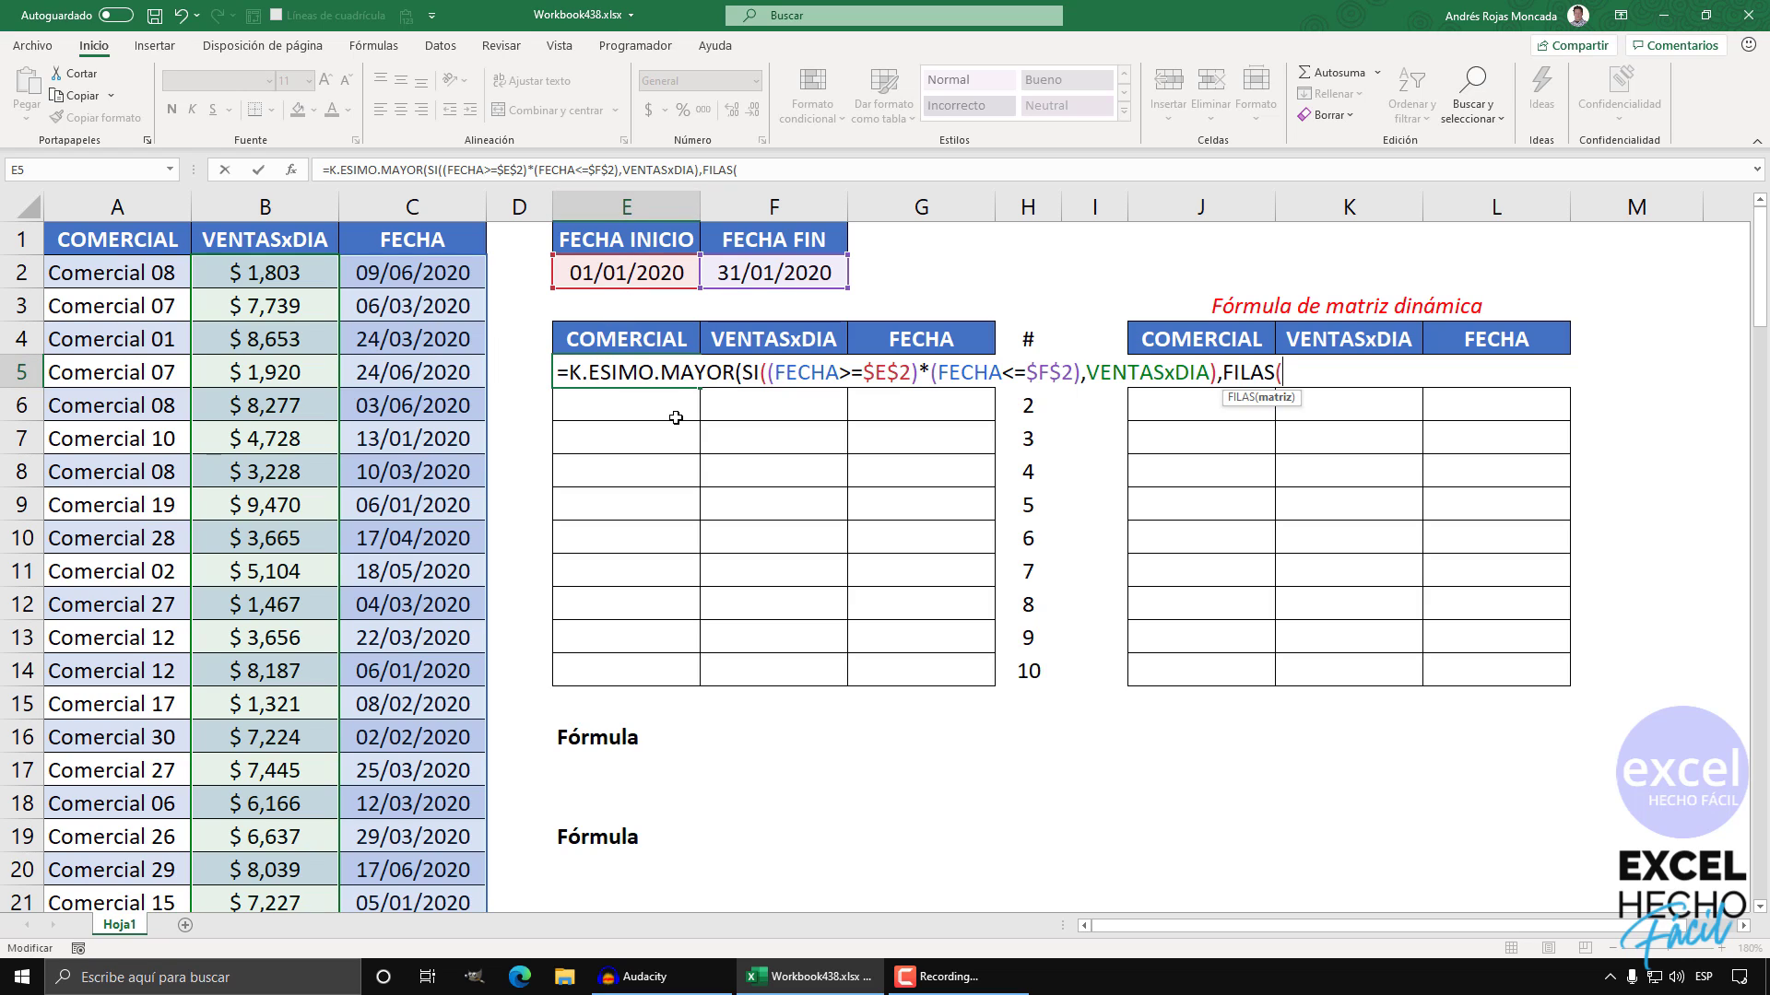
type("E5")
key("F4")
type("E5")
type(")")
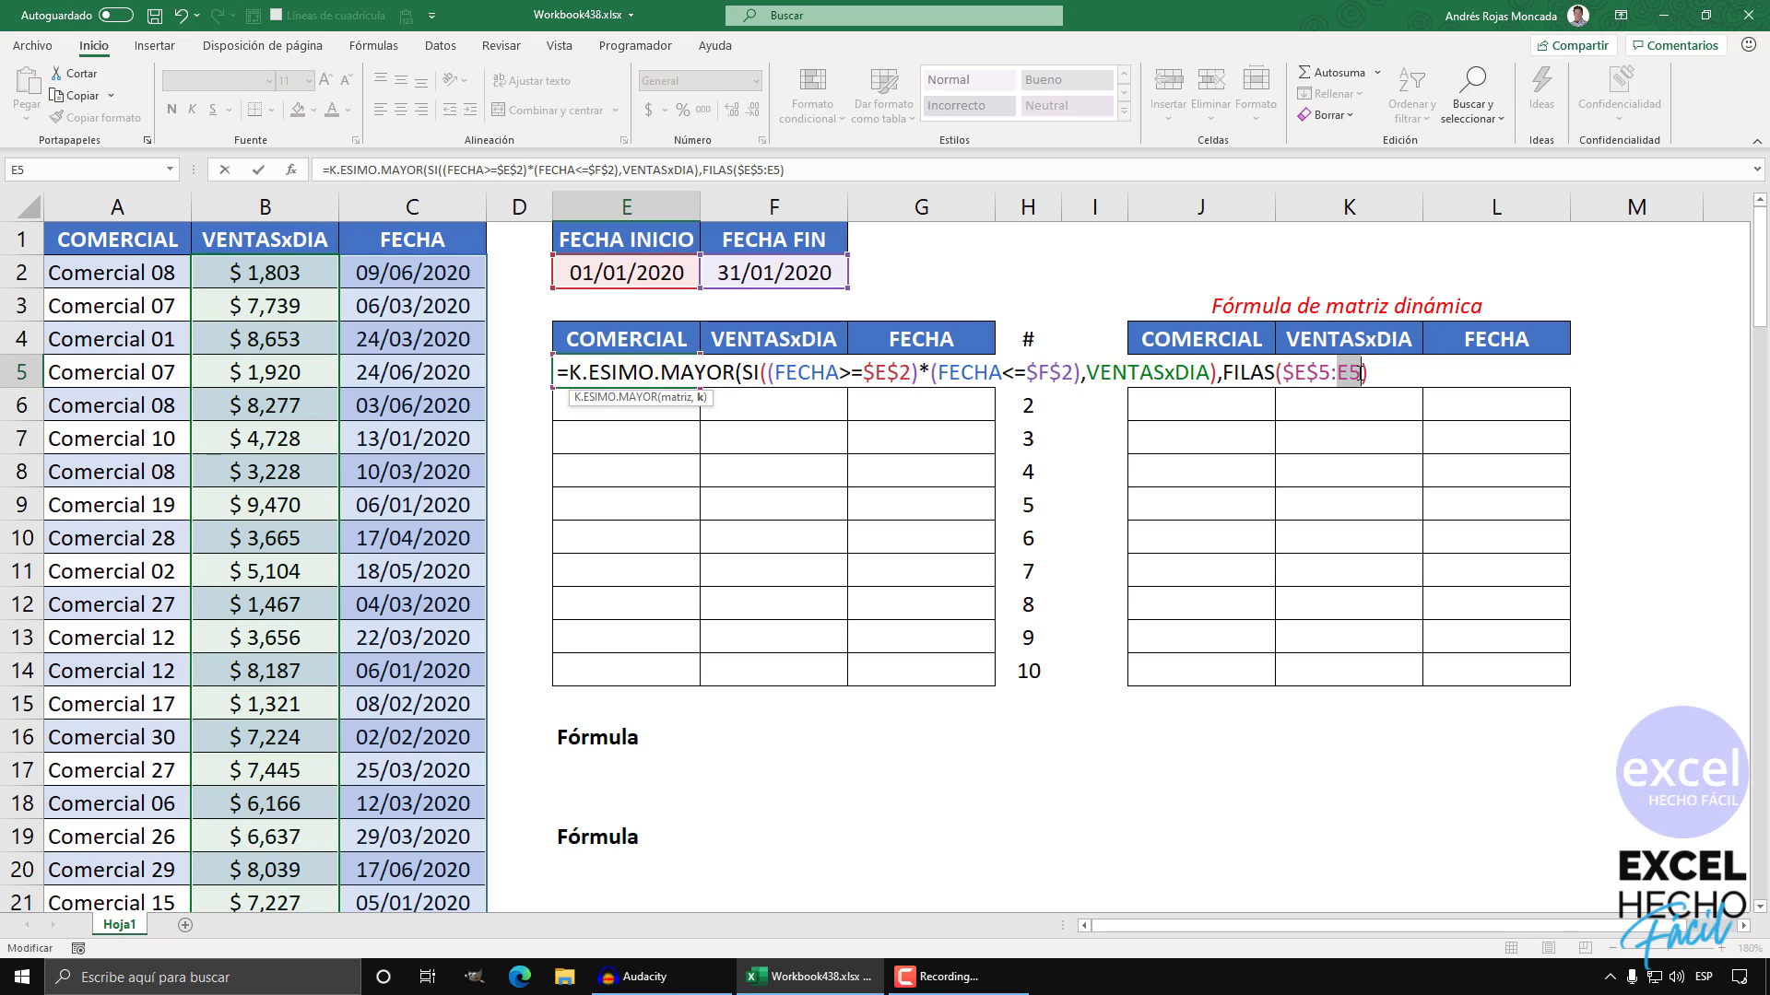
left_click(1354, 374)
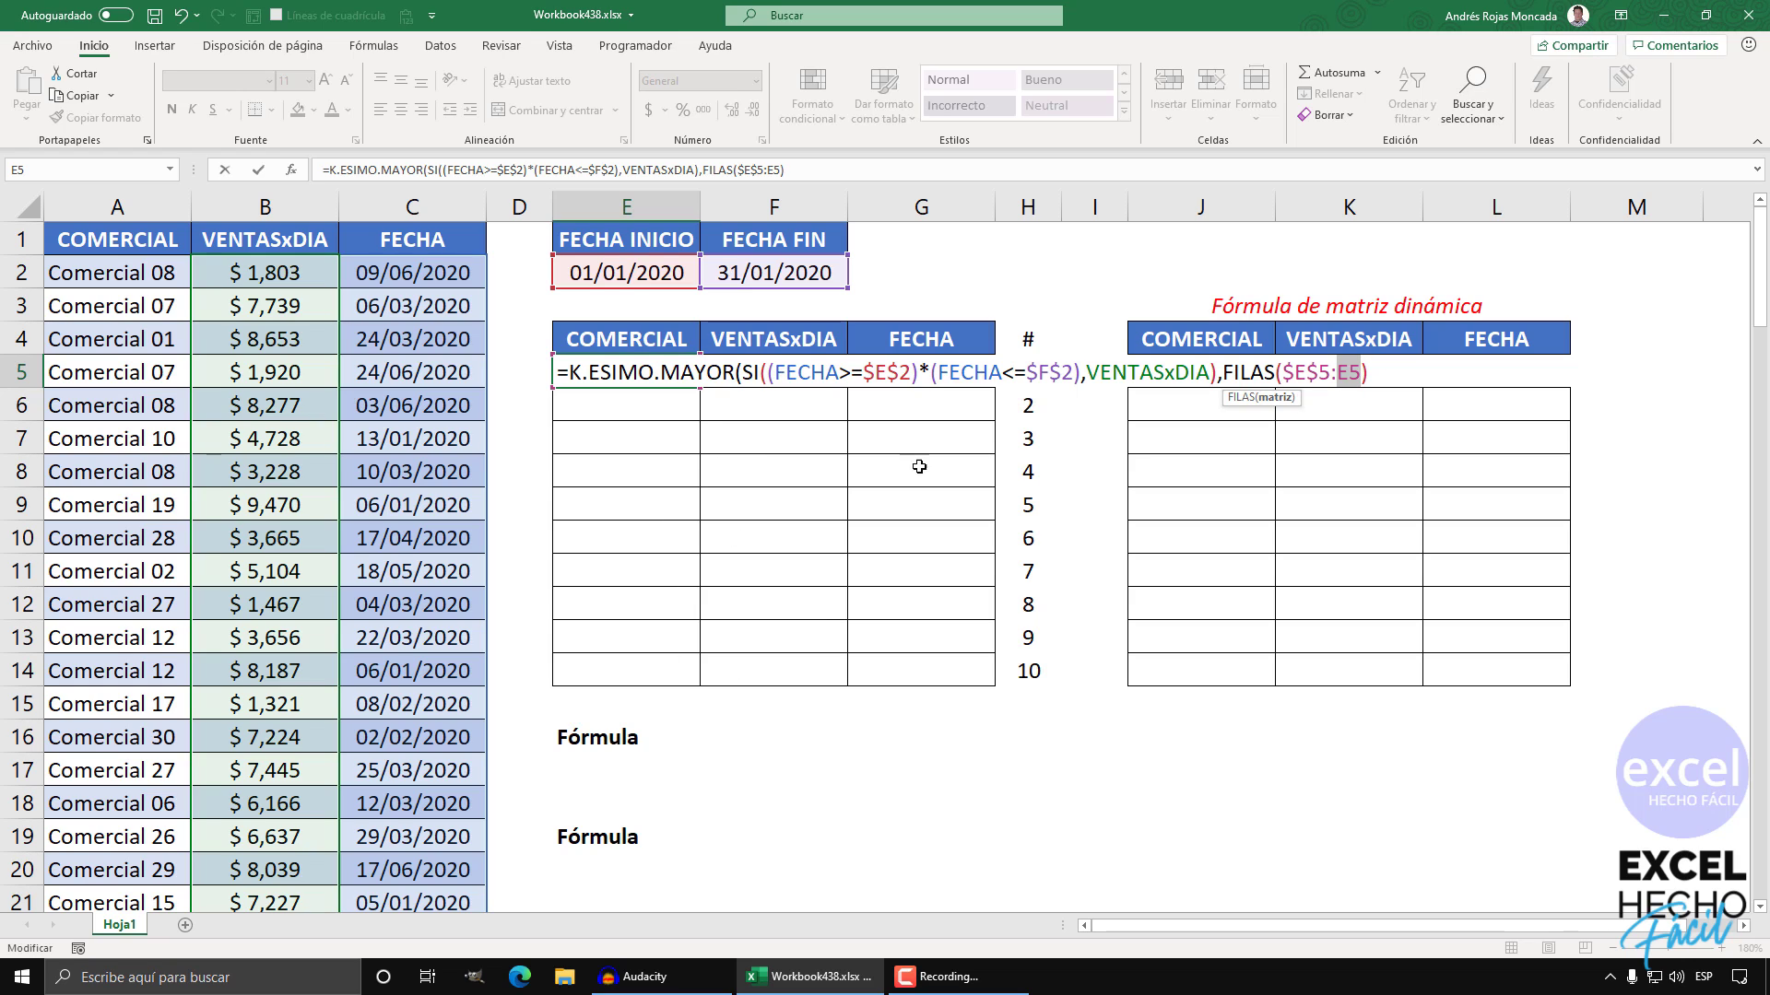
key("End")
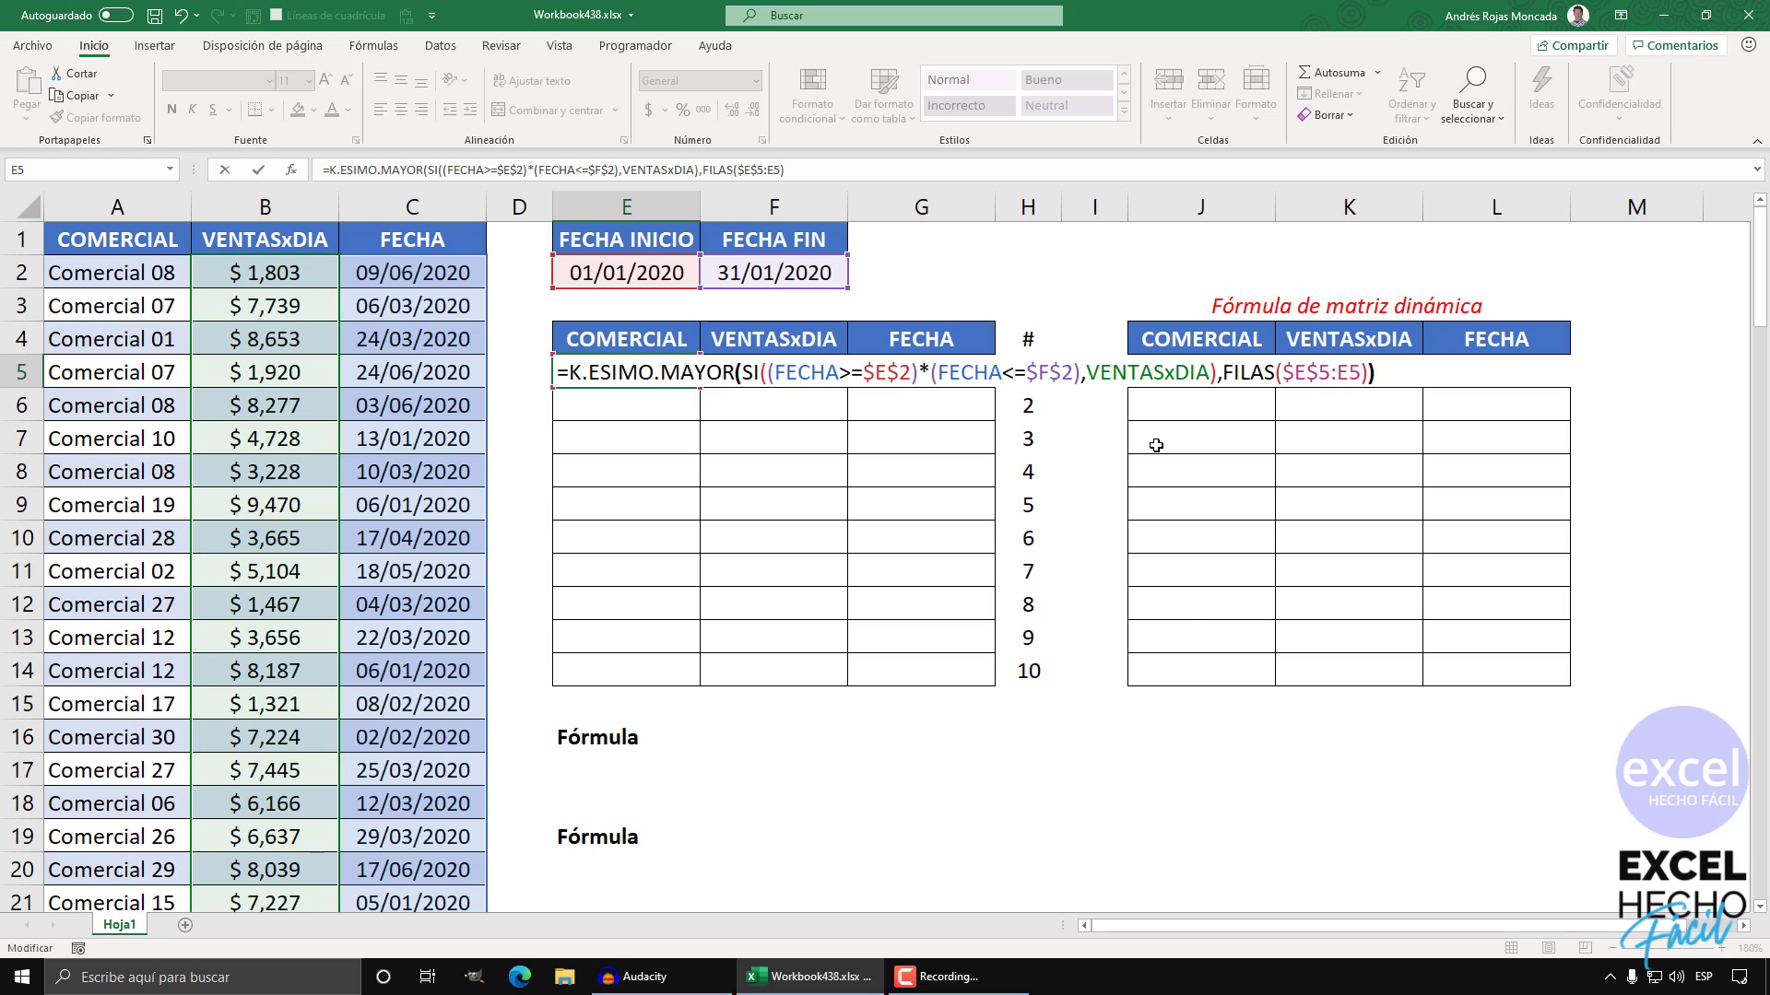
key("F9")
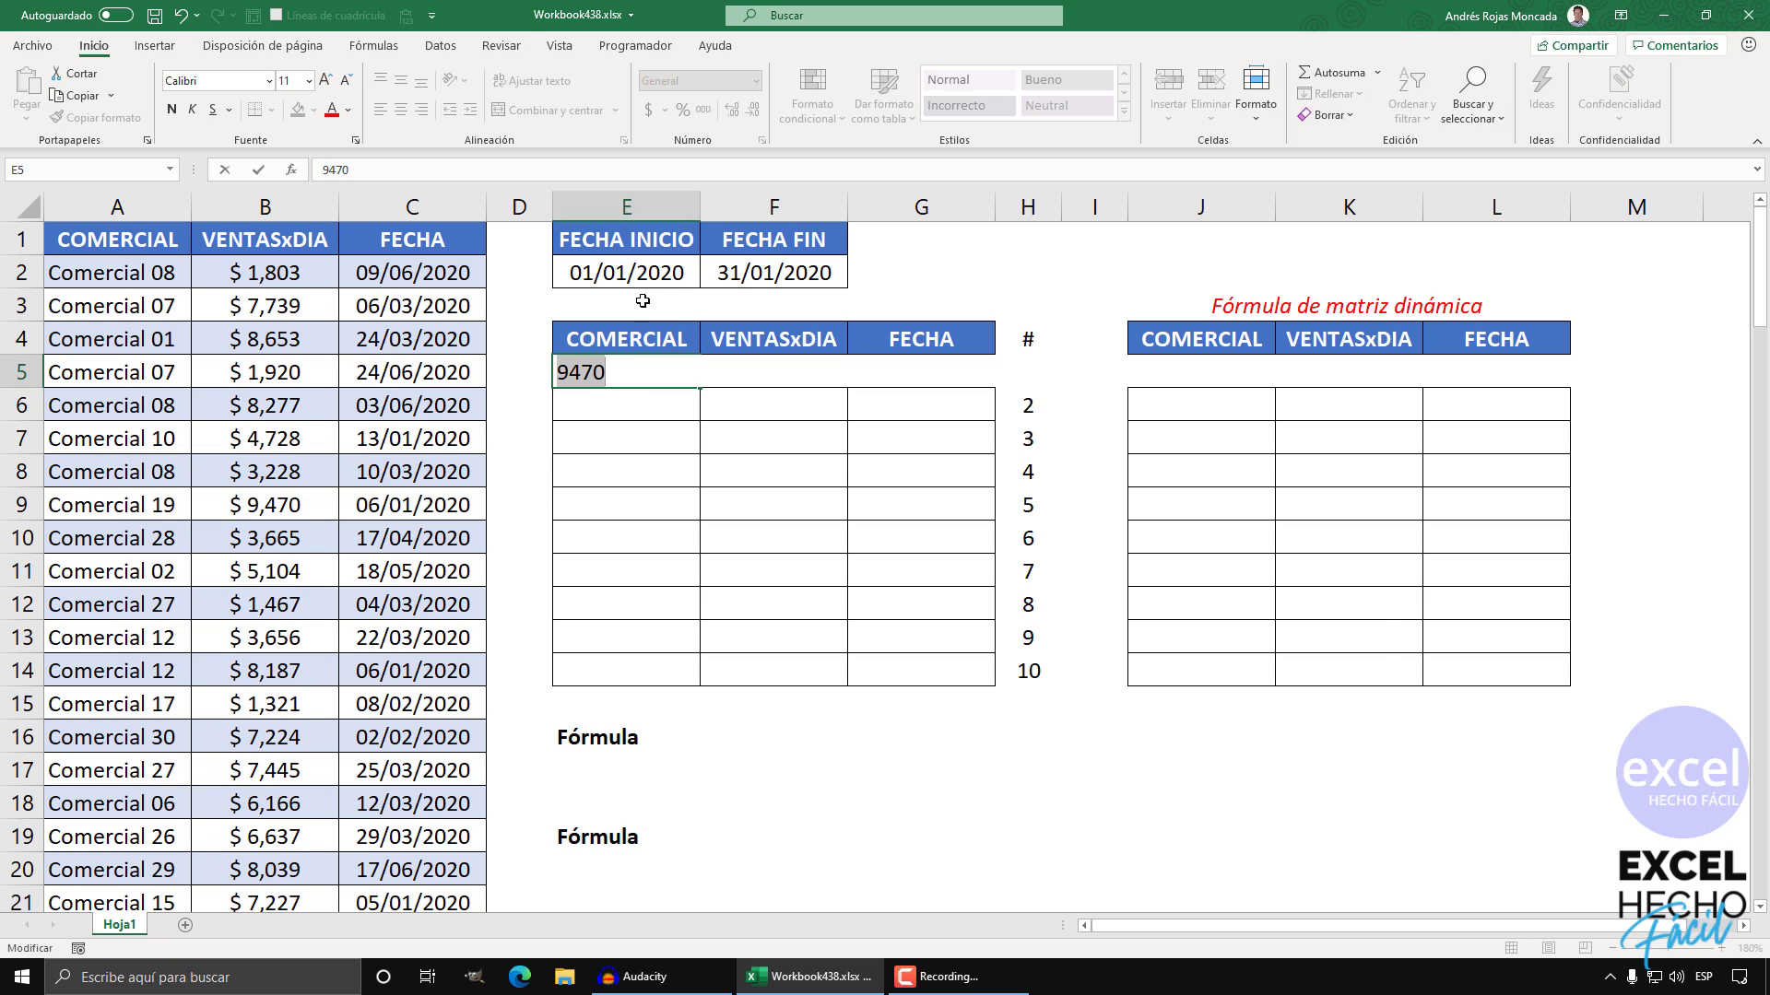
key("ctrl+z")
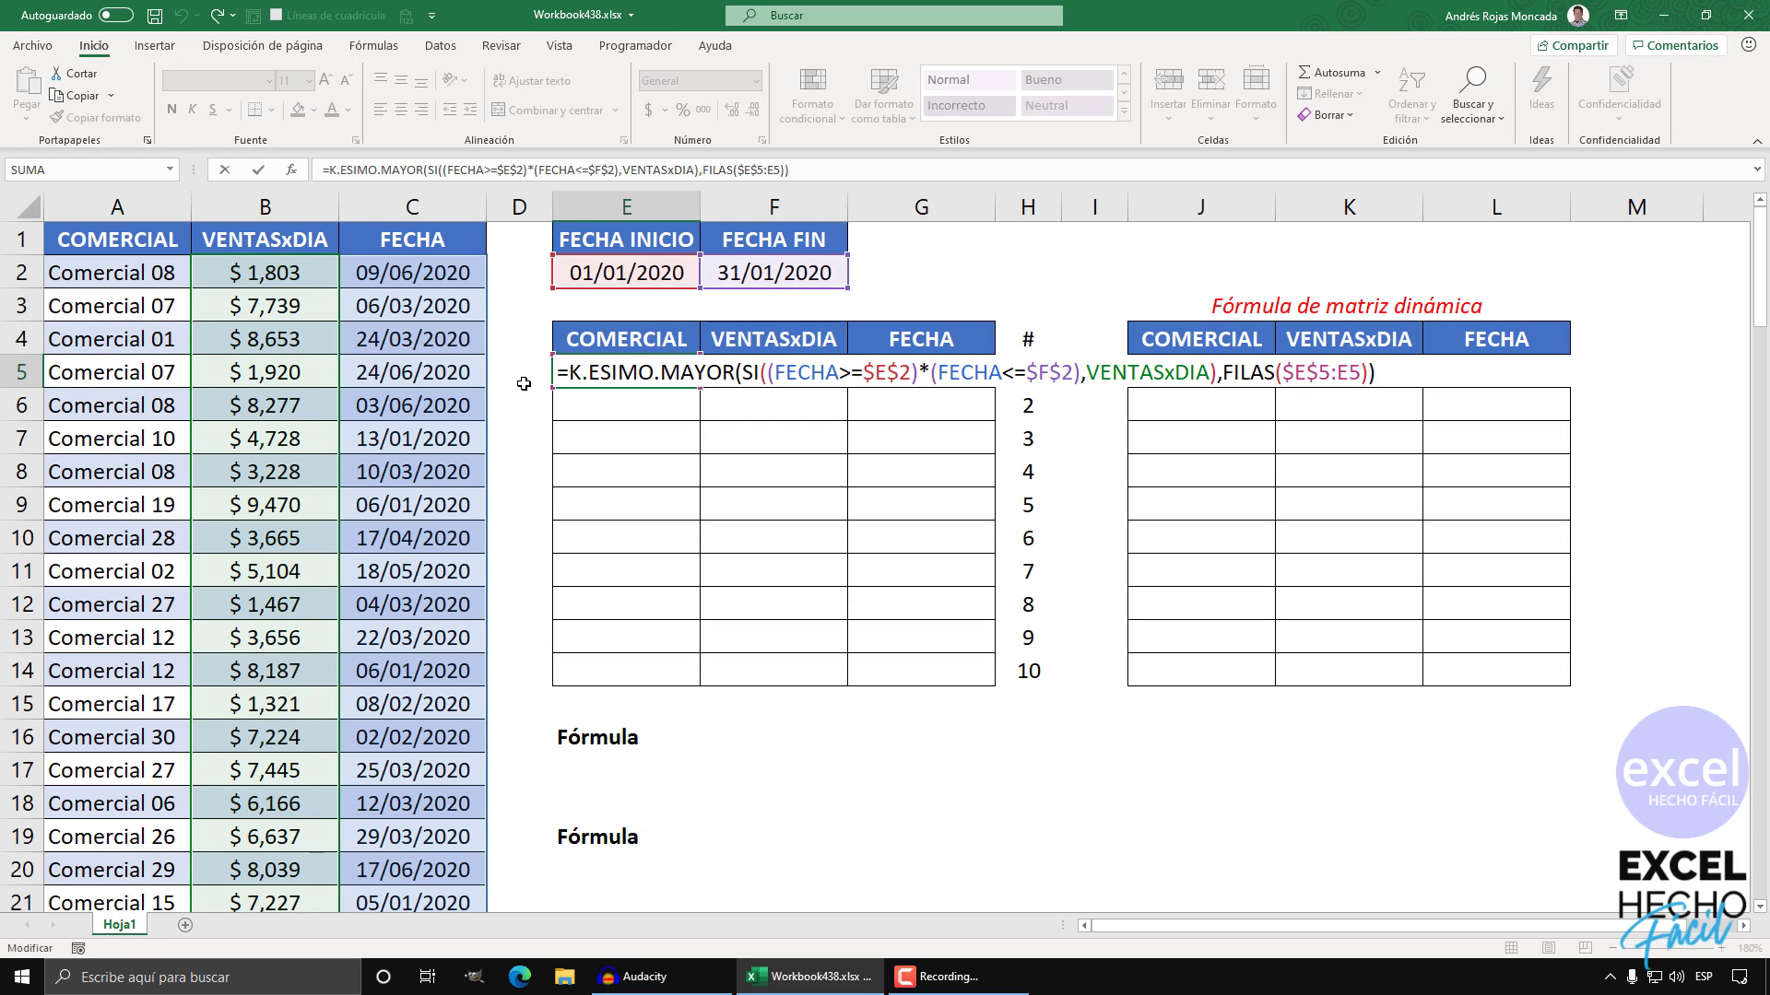
Step: Wrap K.ESIMO.MAYOR in COINCIDIR as its lookup value, followed by a comma
type("COINCIDIR(")
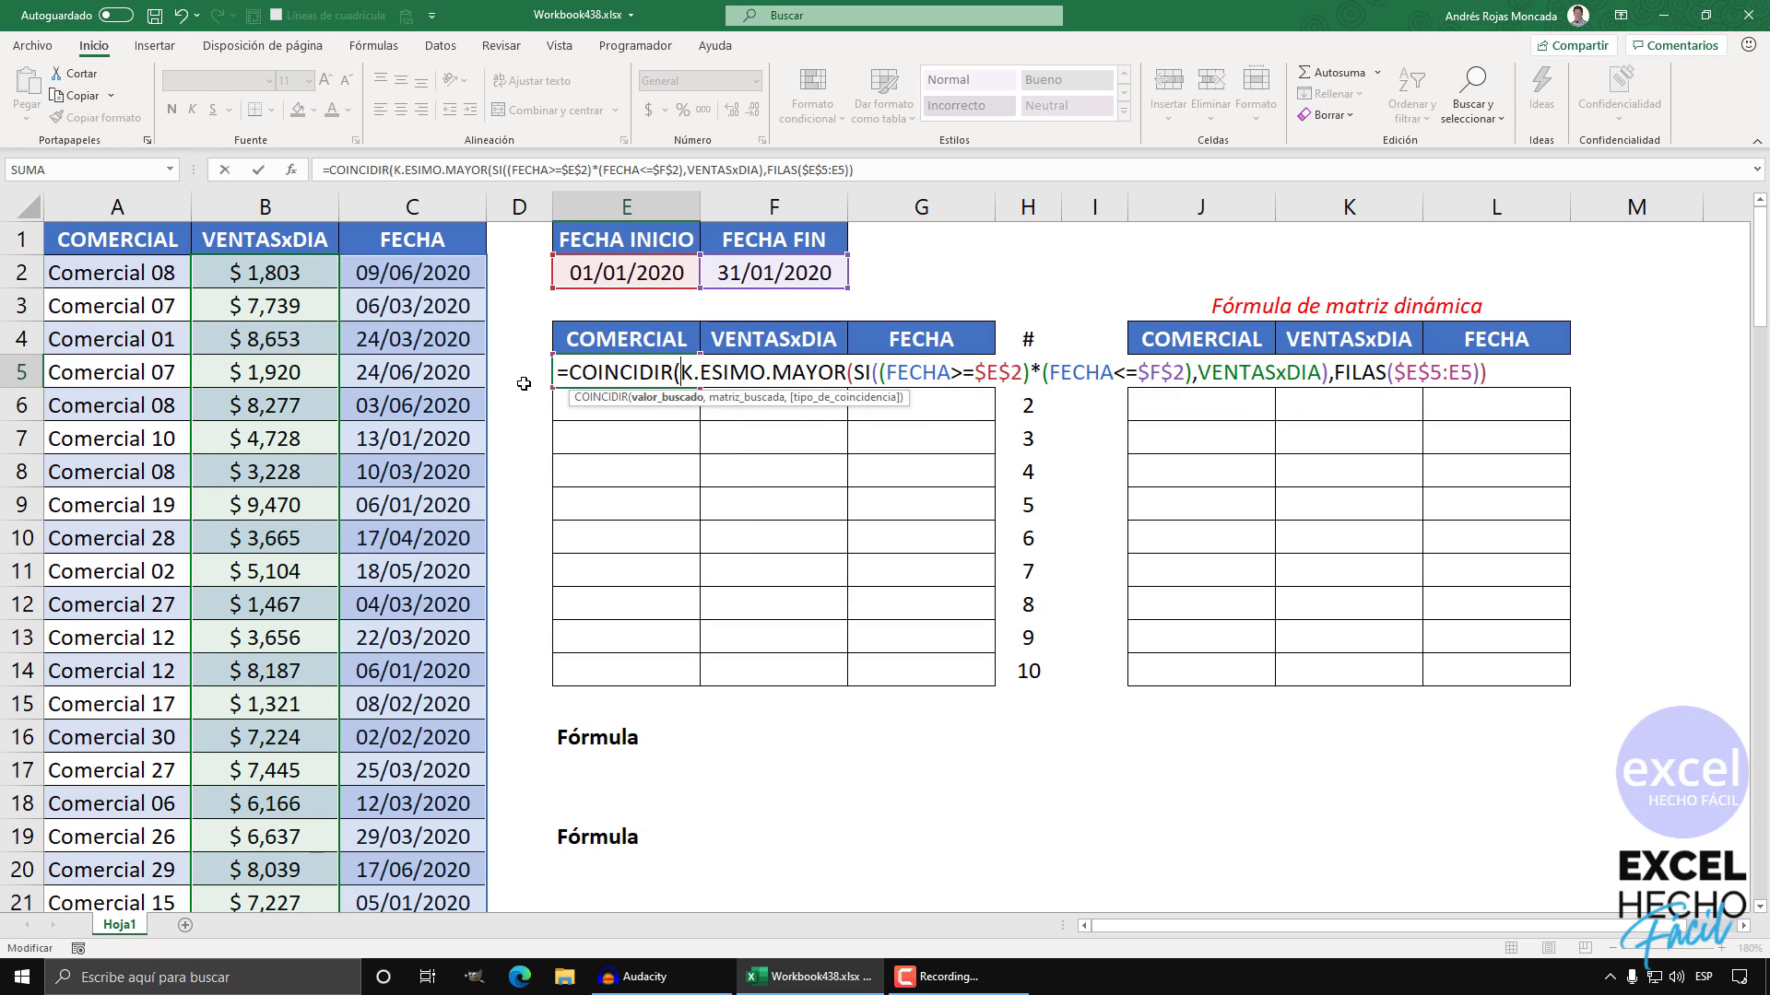
left_click(680, 397)
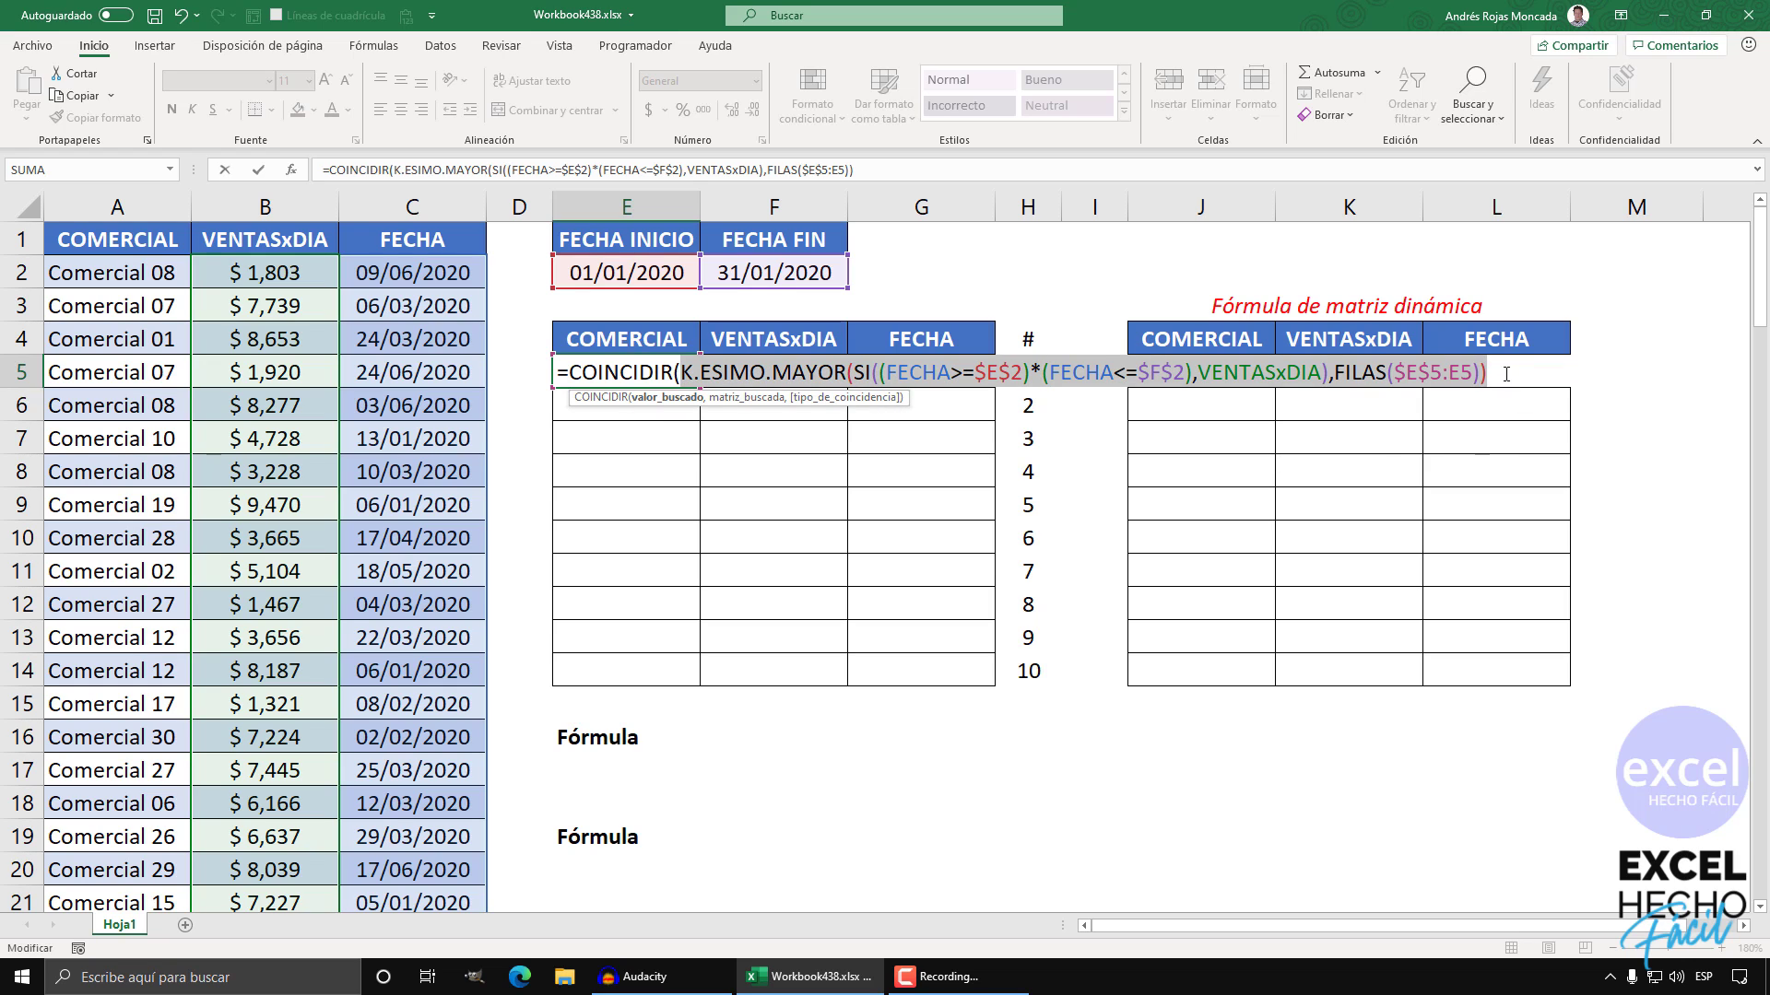
key("End")
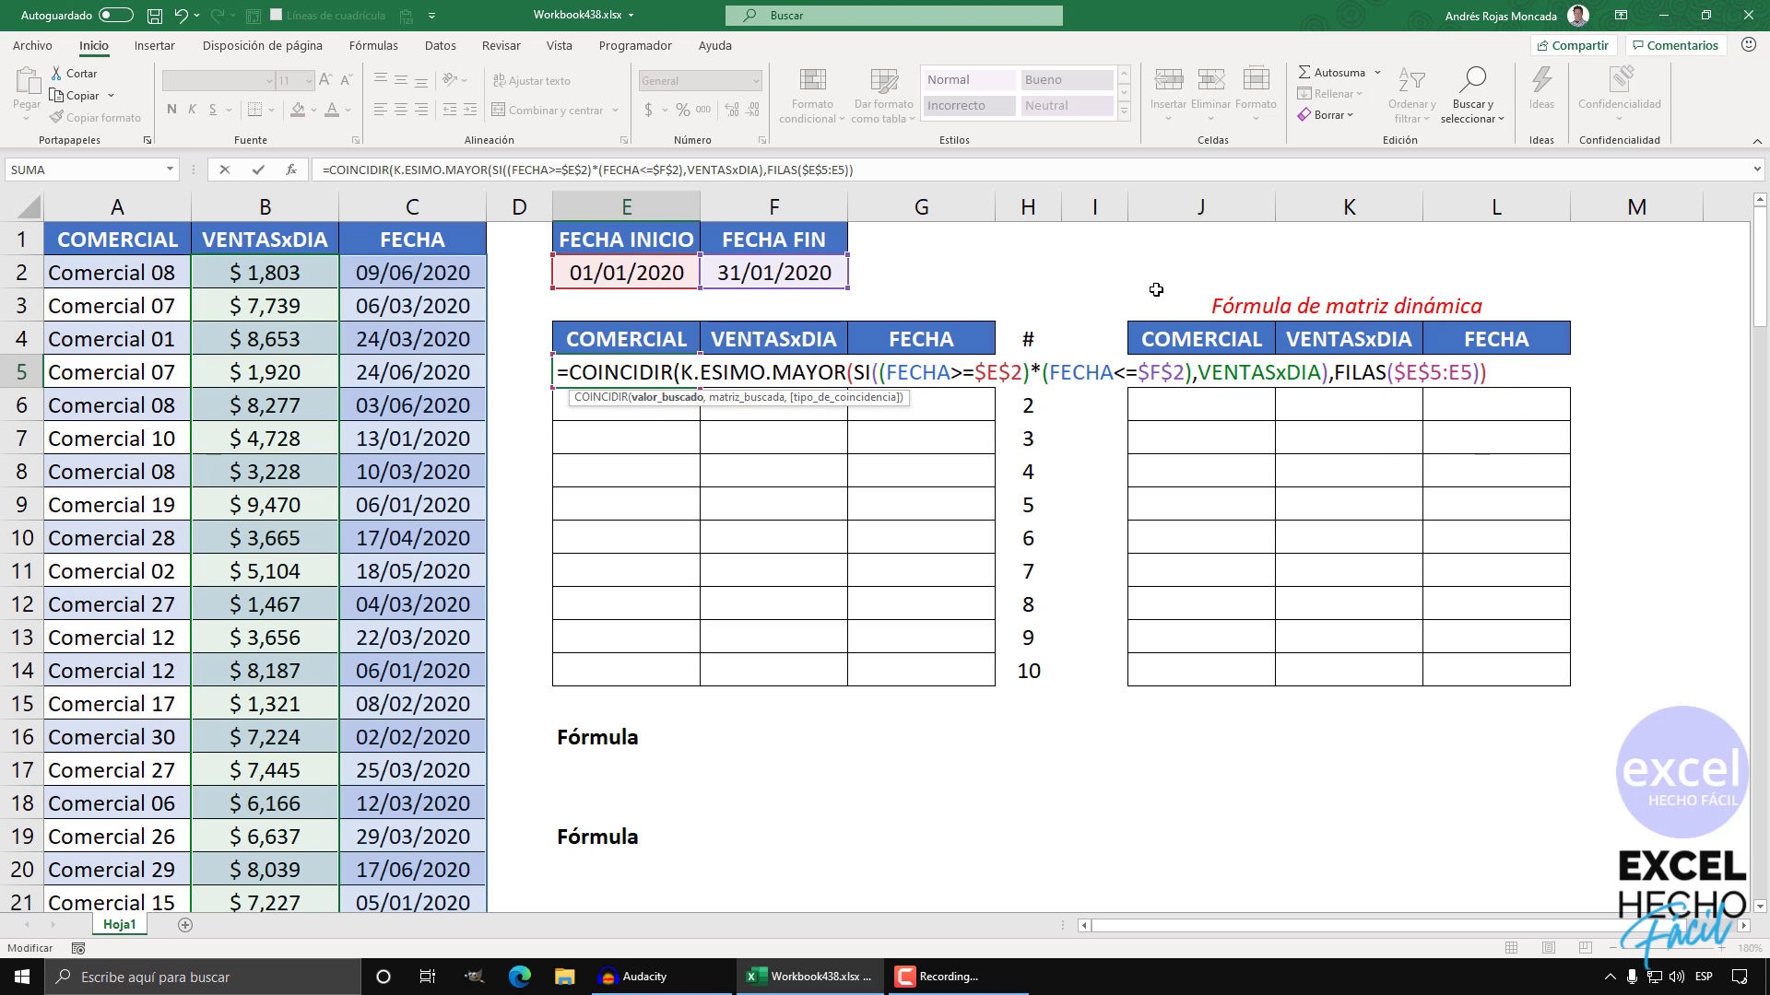
type(",")
Step: Preview the SI array argument, restore it, and copy the SI expression
left_click(859, 372)
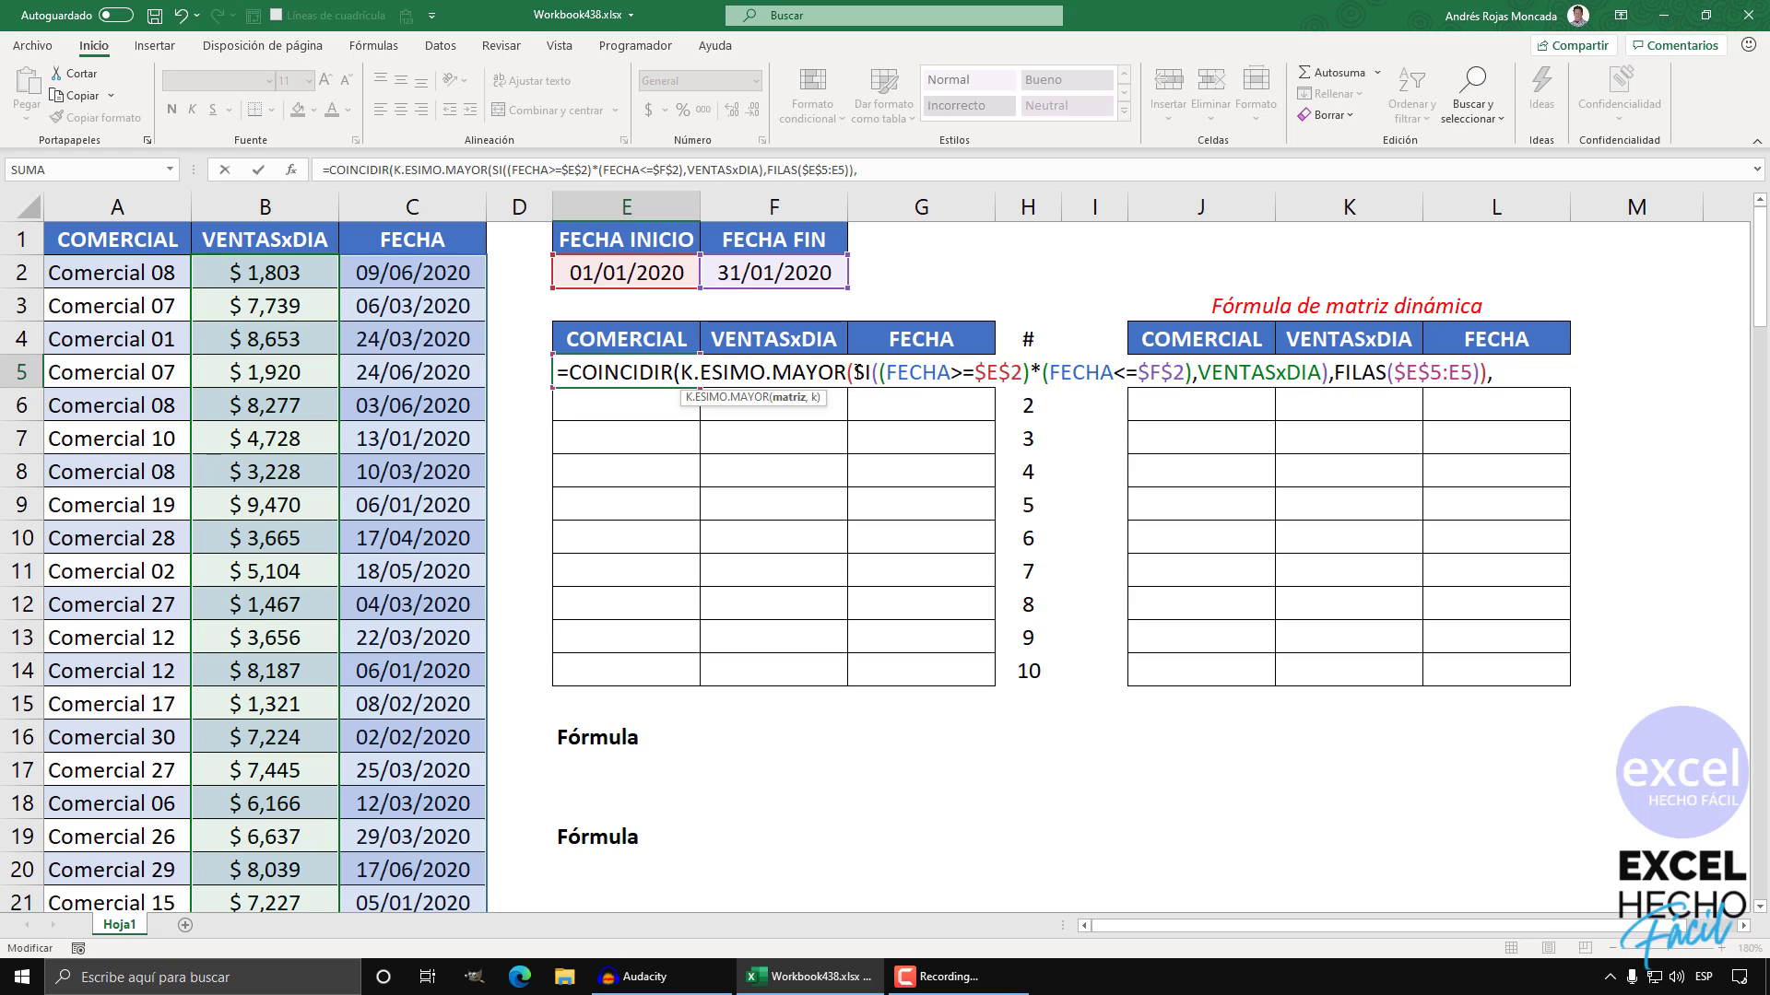
left_click(790, 398)
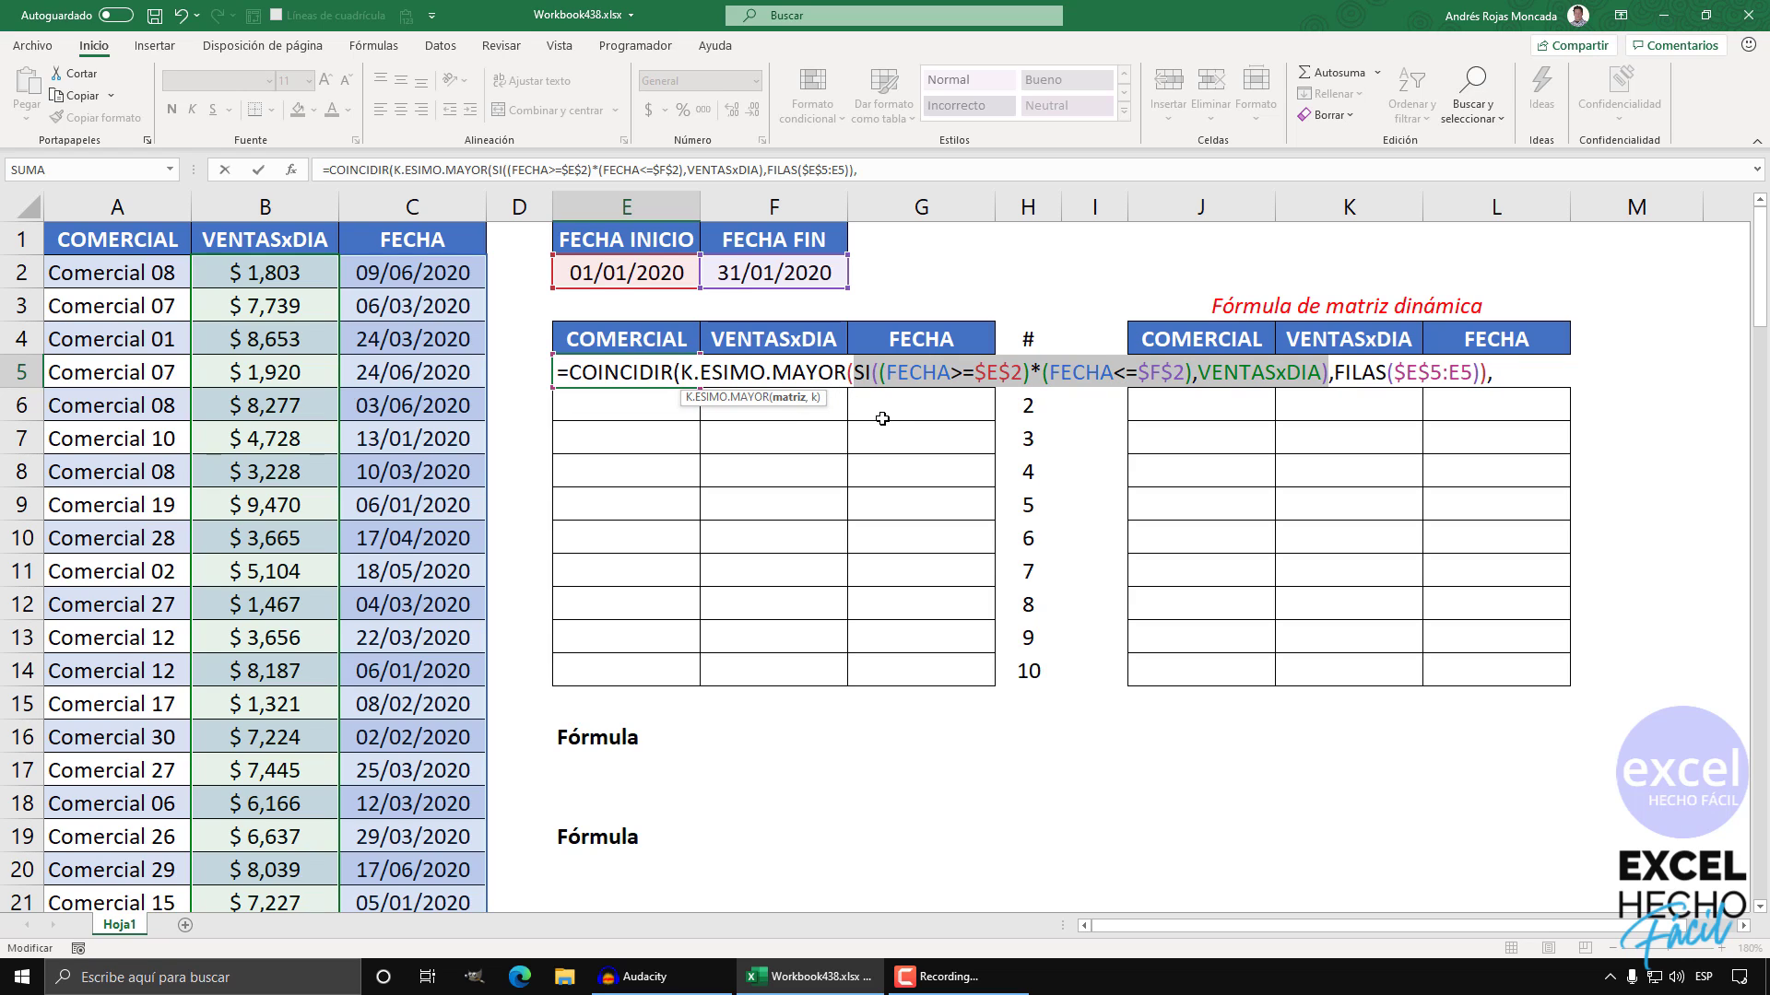
key("F9")
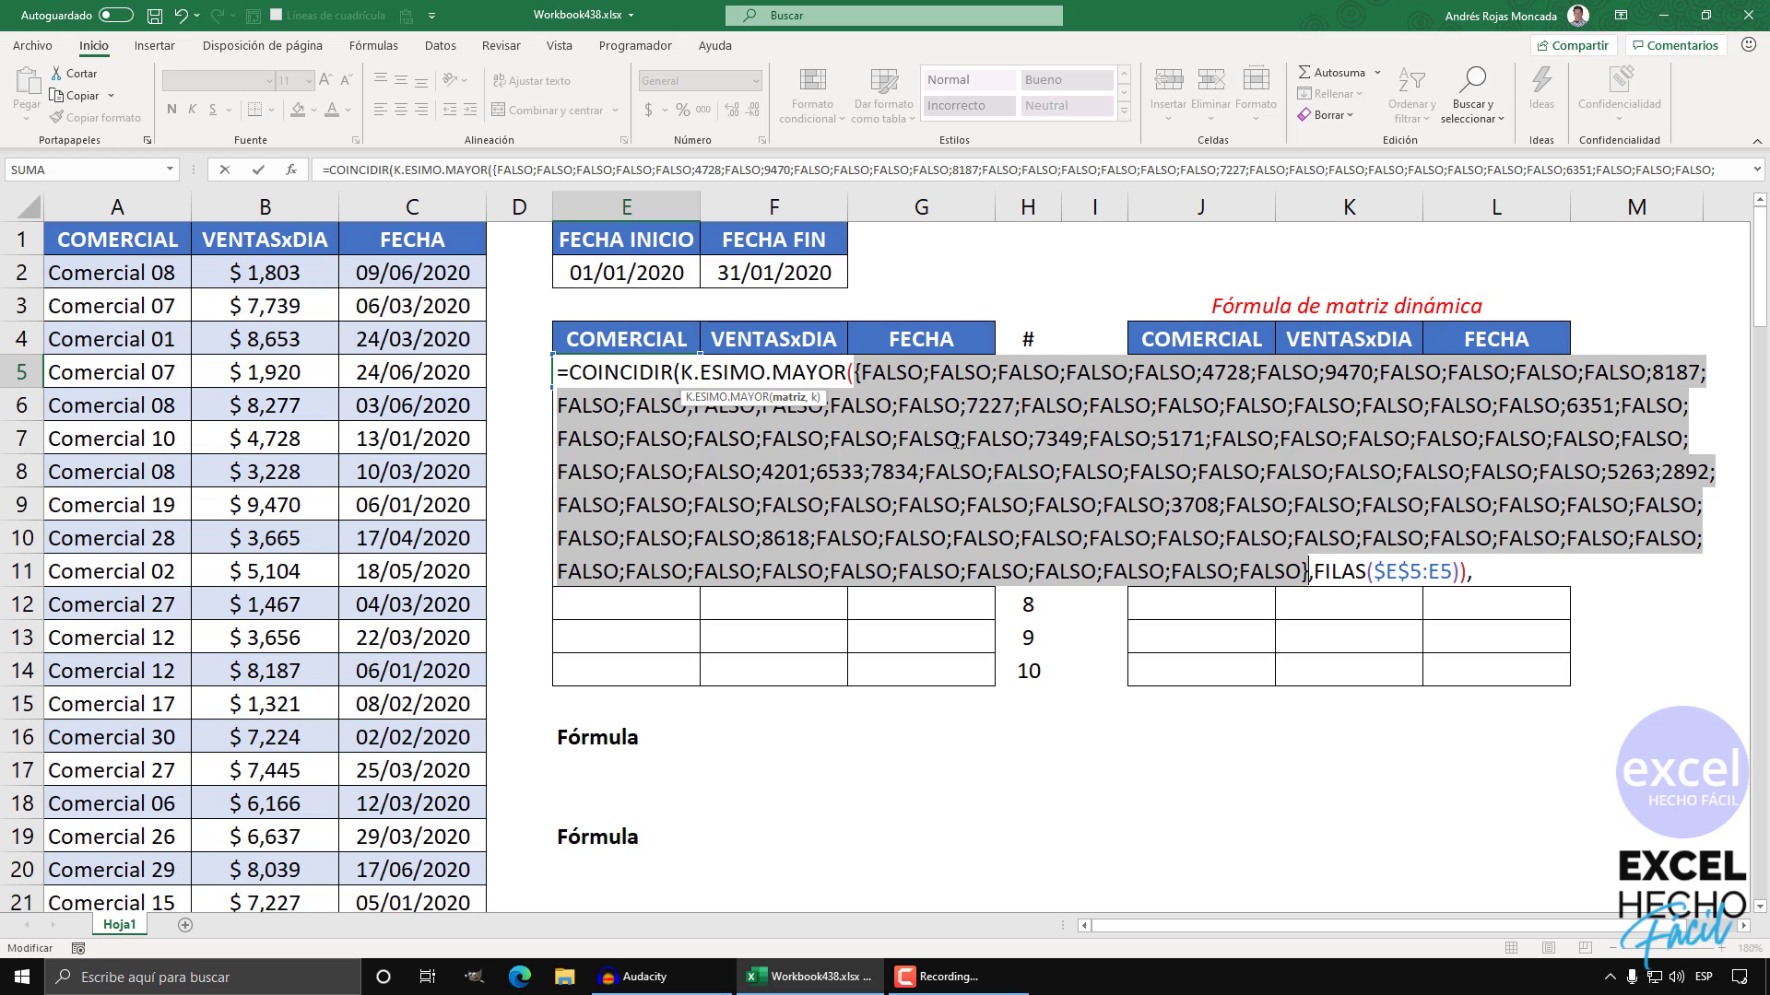
key("ctrl+z")
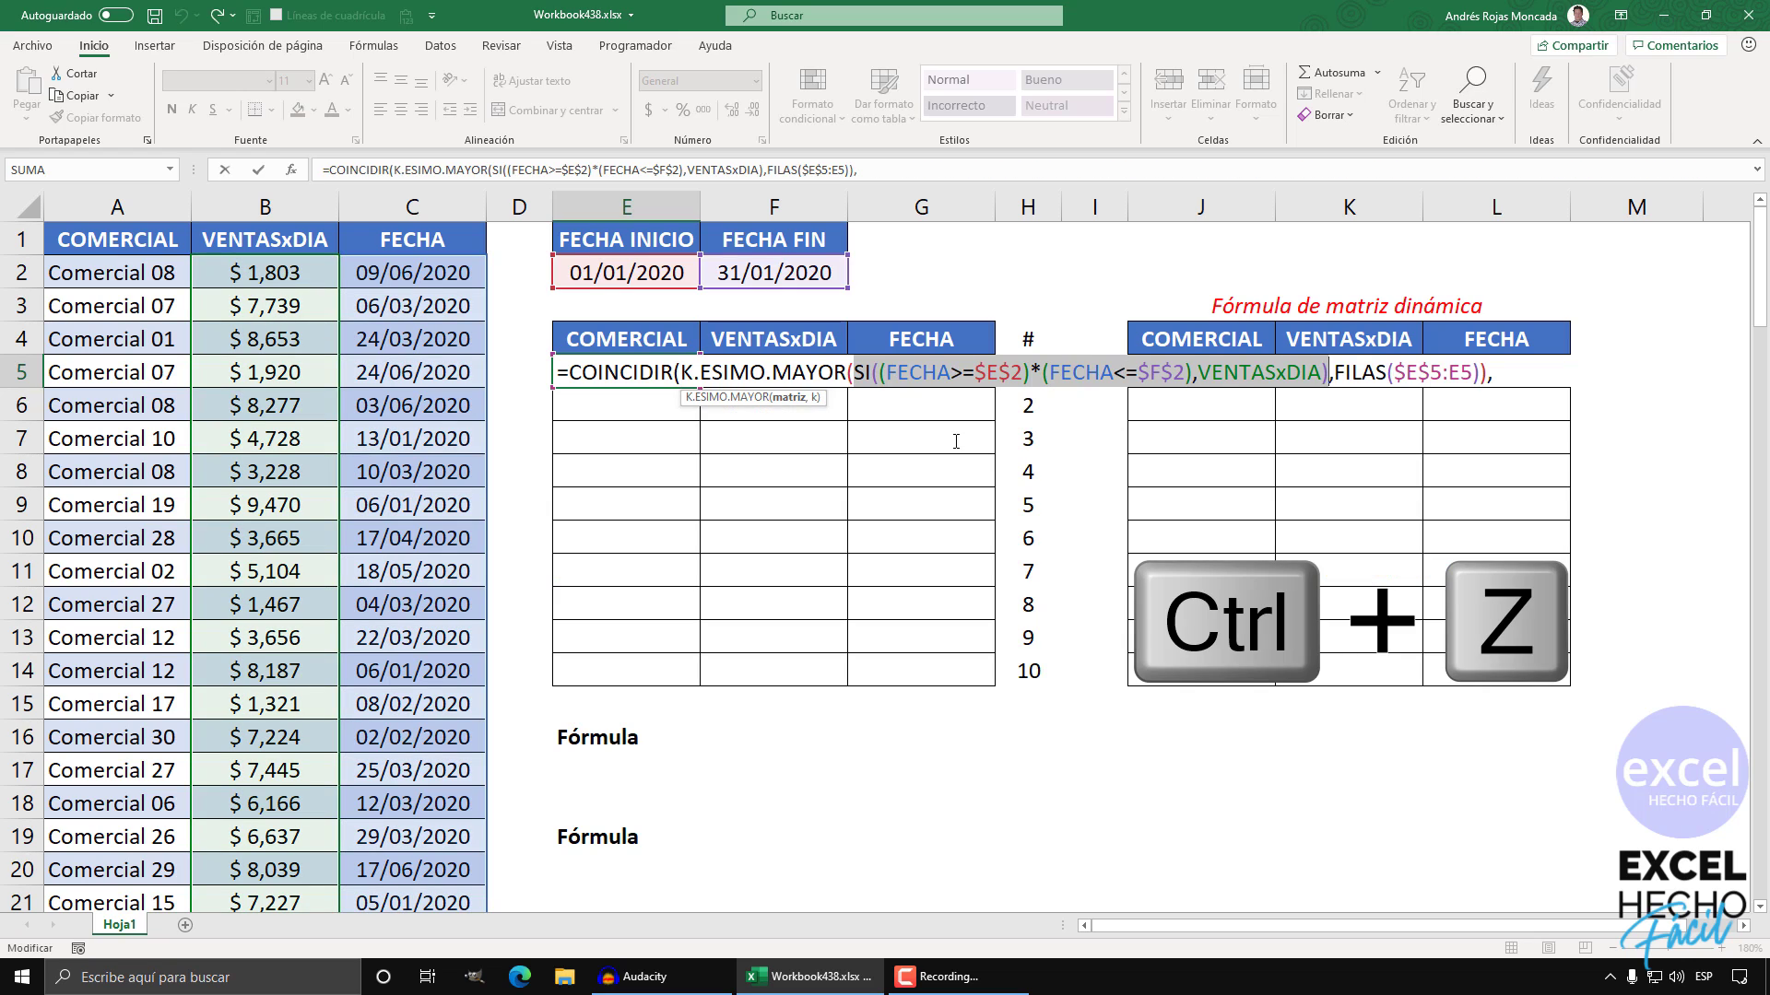
key("ctrl+c")
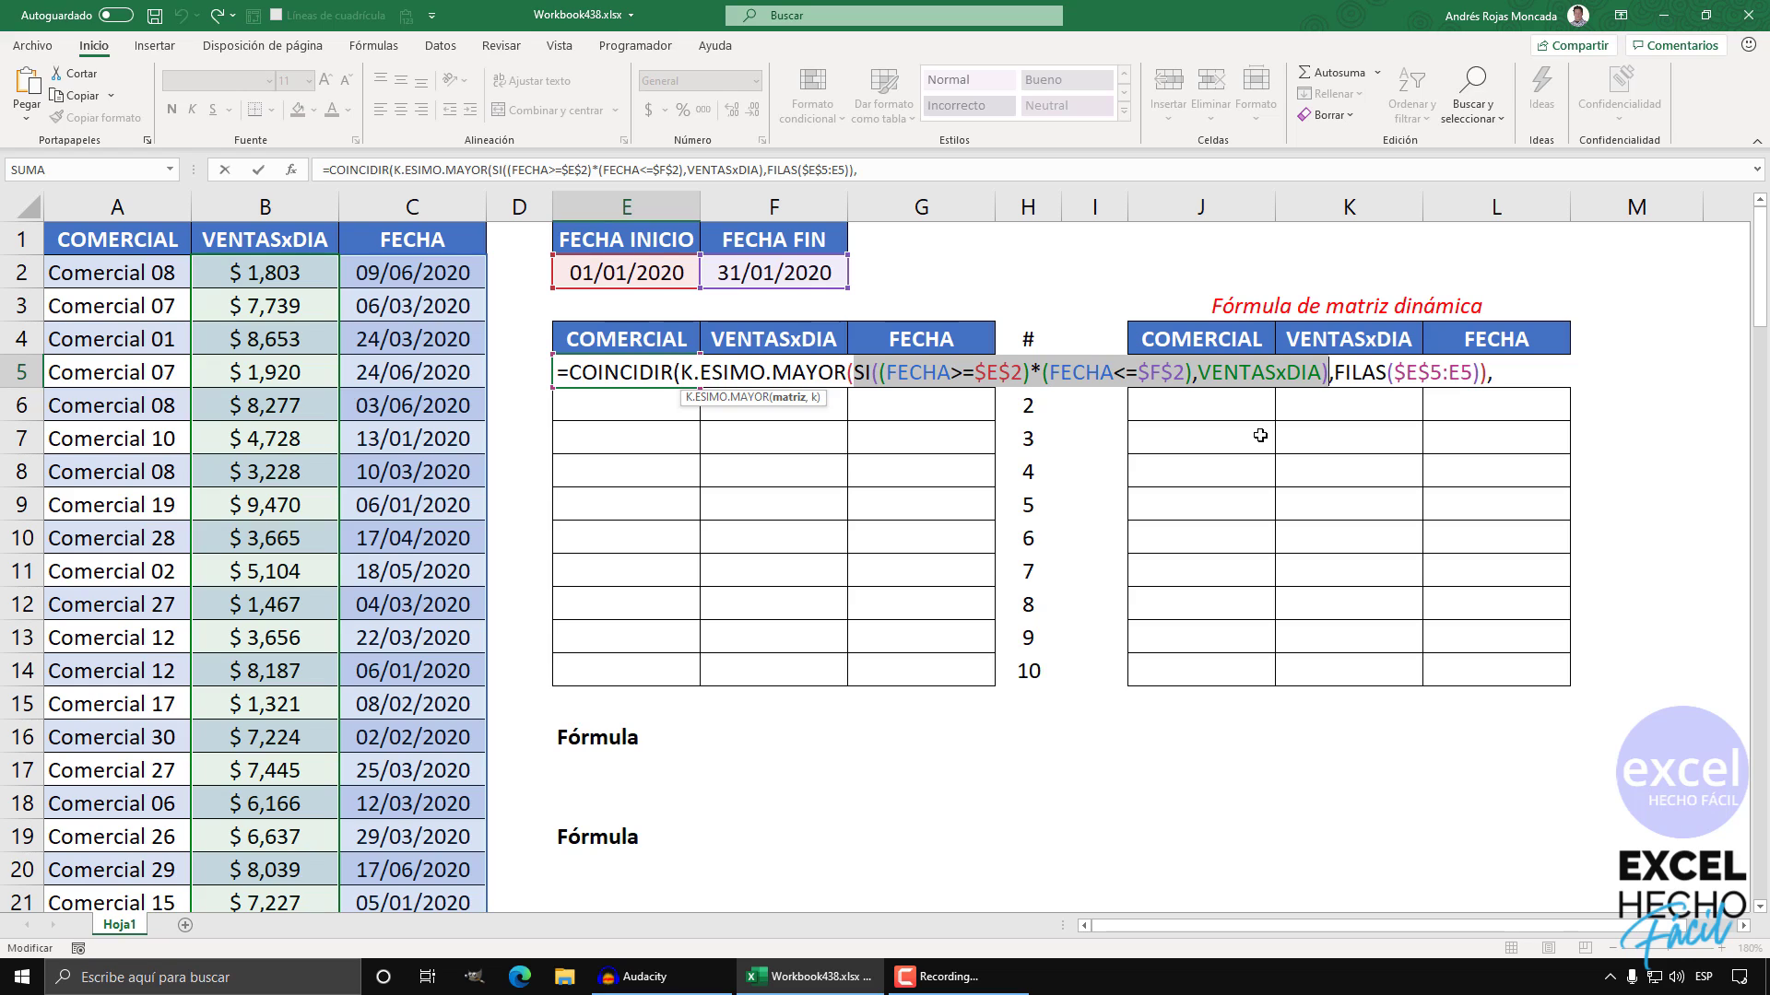
left_click(1492, 373)
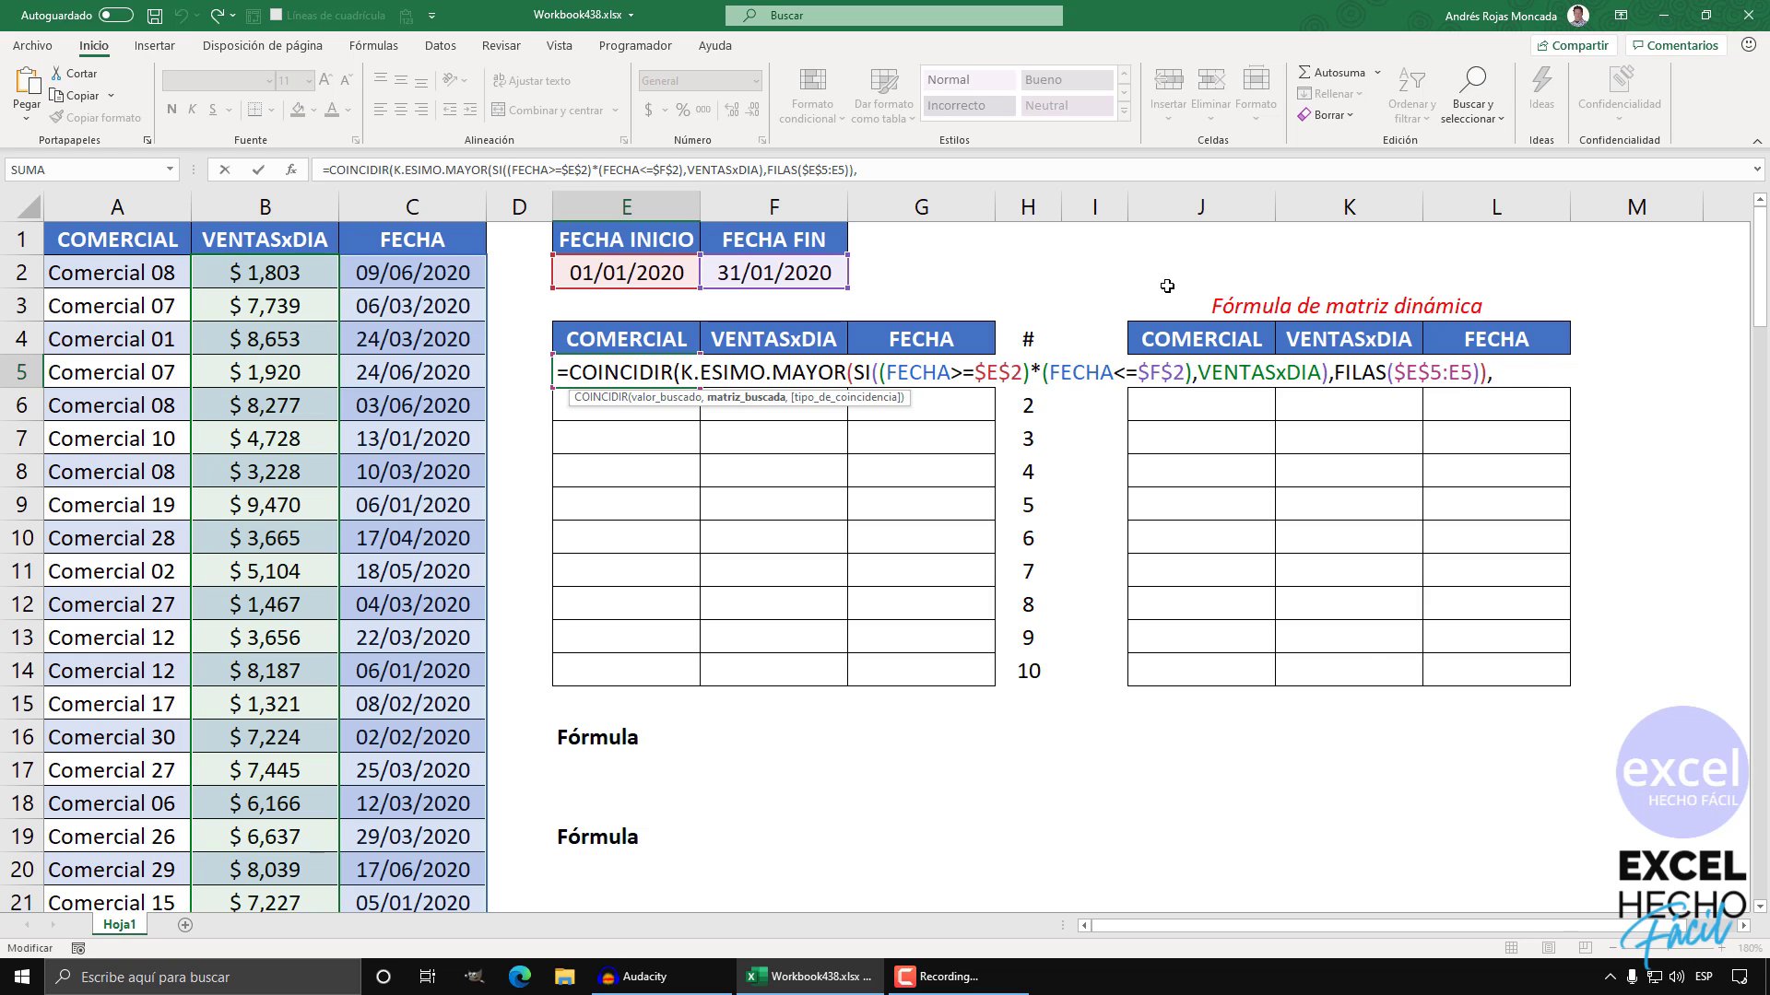
Step: Paste the SI array as COINCIDIR's lookup range with 0 for exact match
key("ctrl+v")
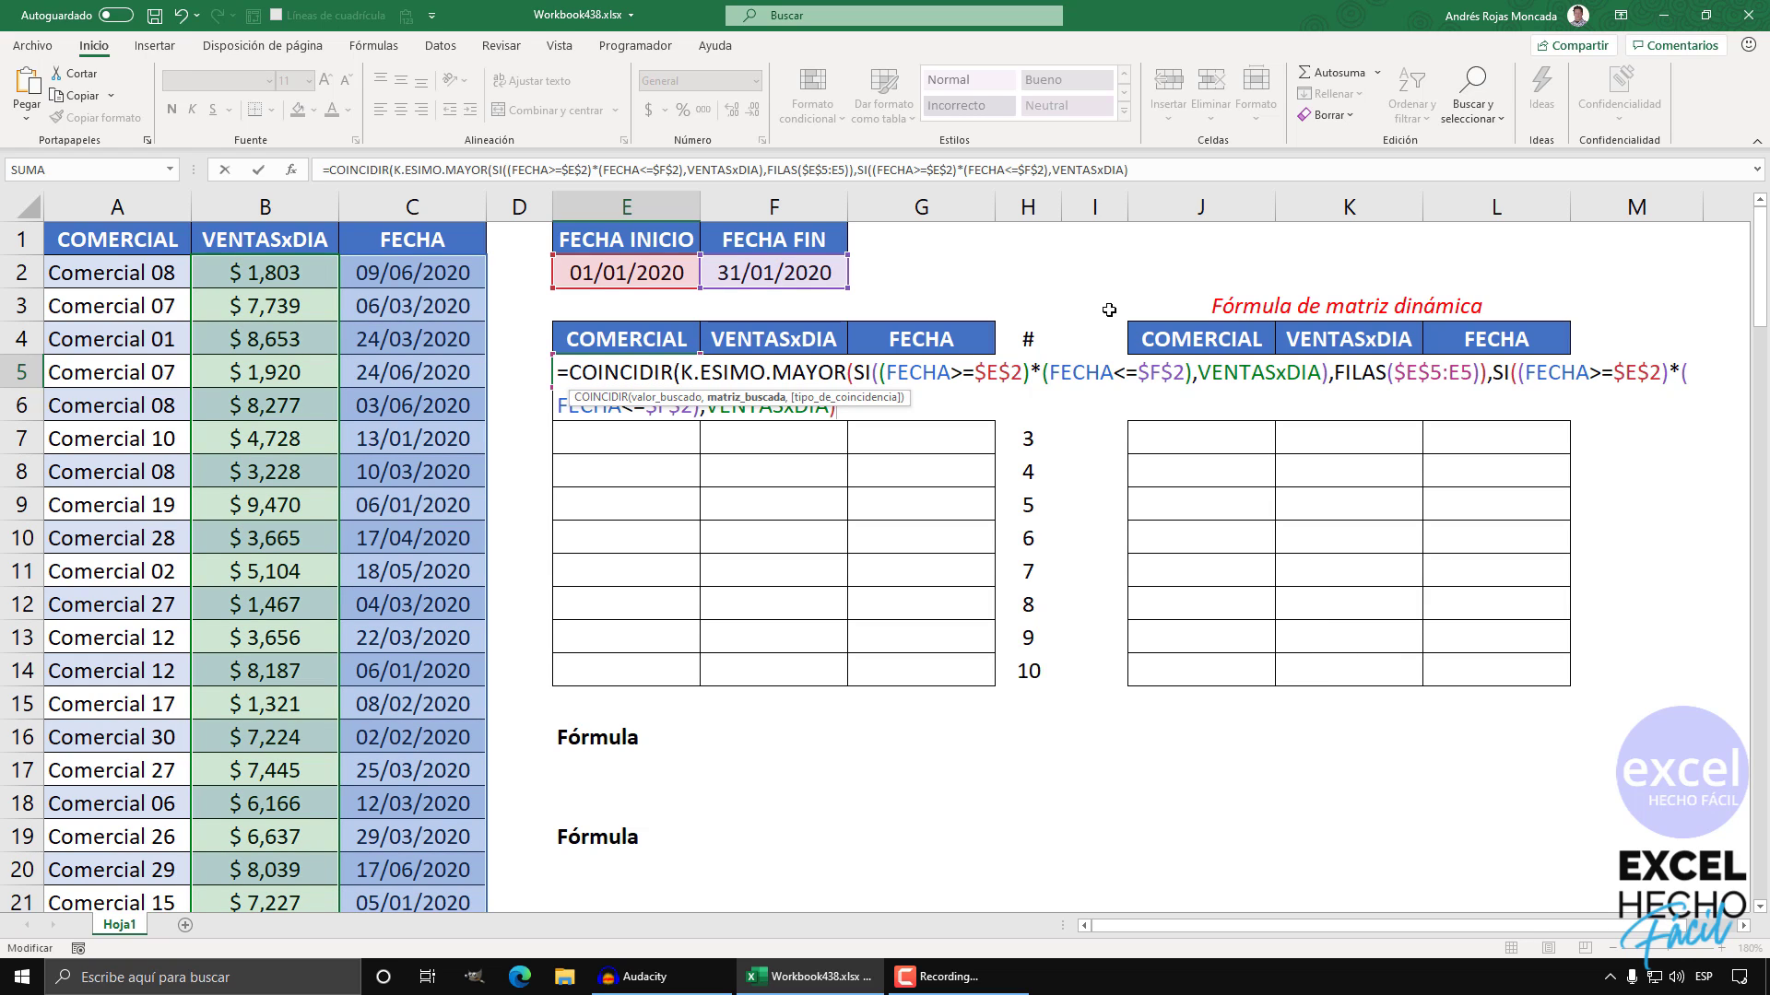
left_click_drag(908, 337, 905, 284)
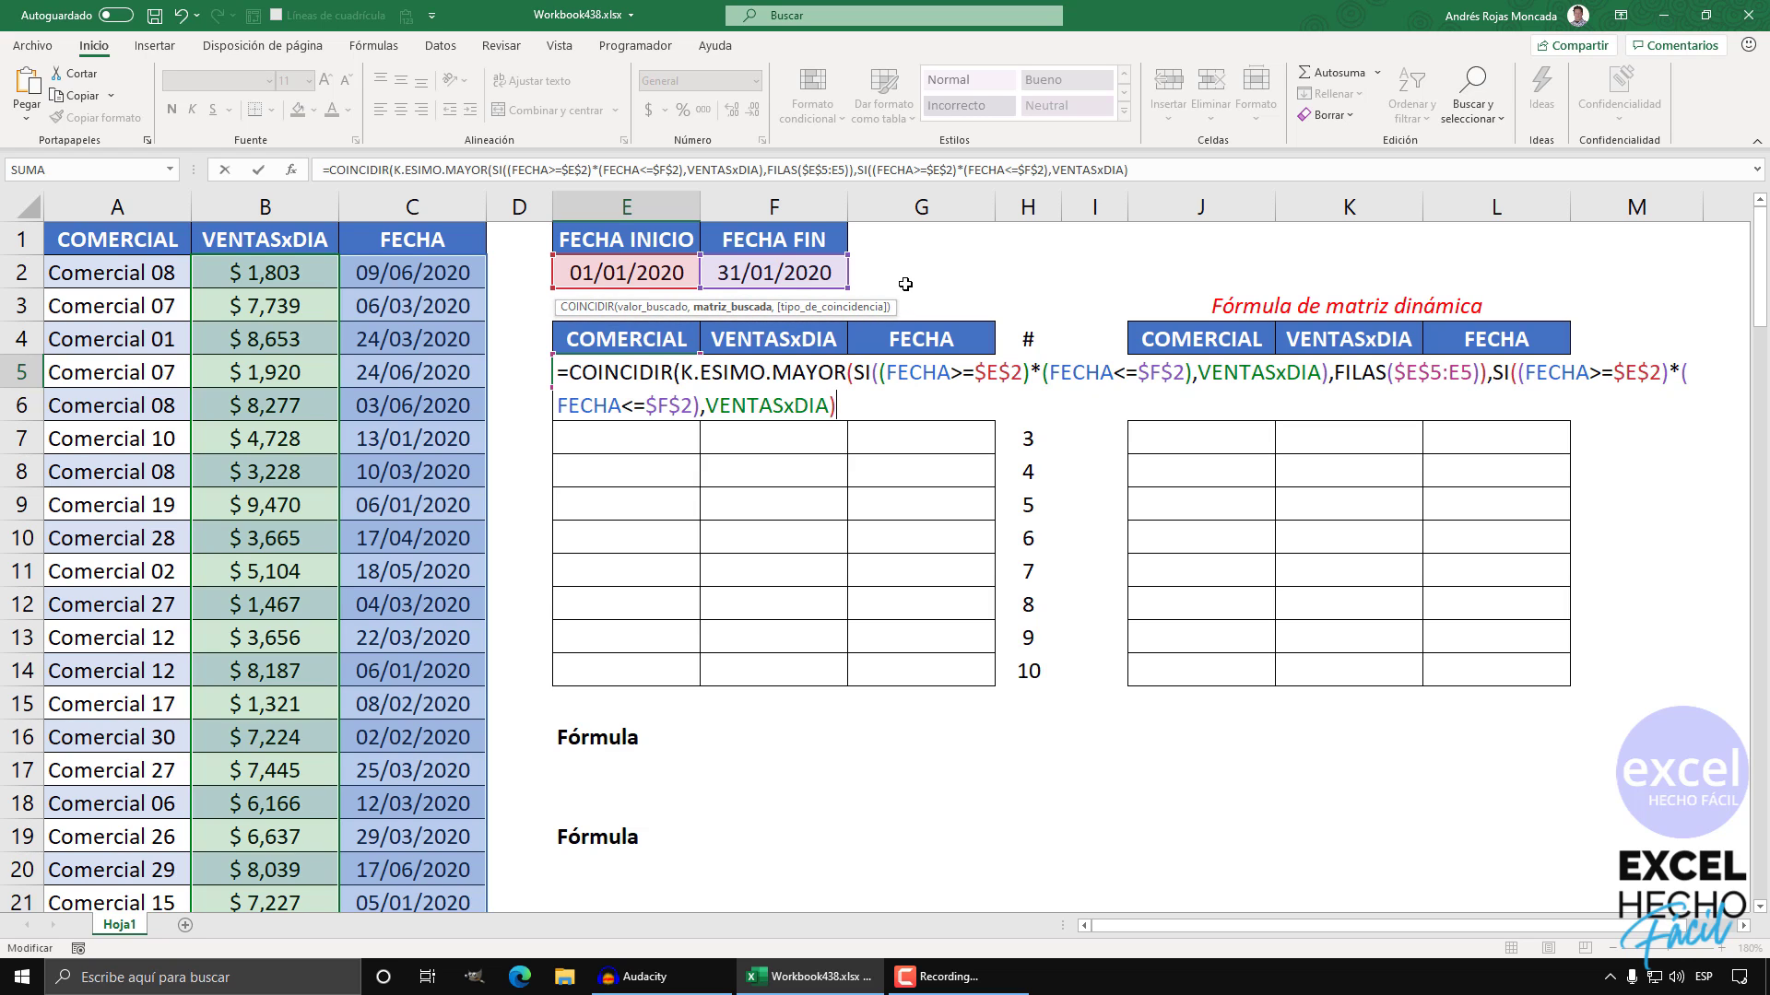
type(",")
left_click(894, 466)
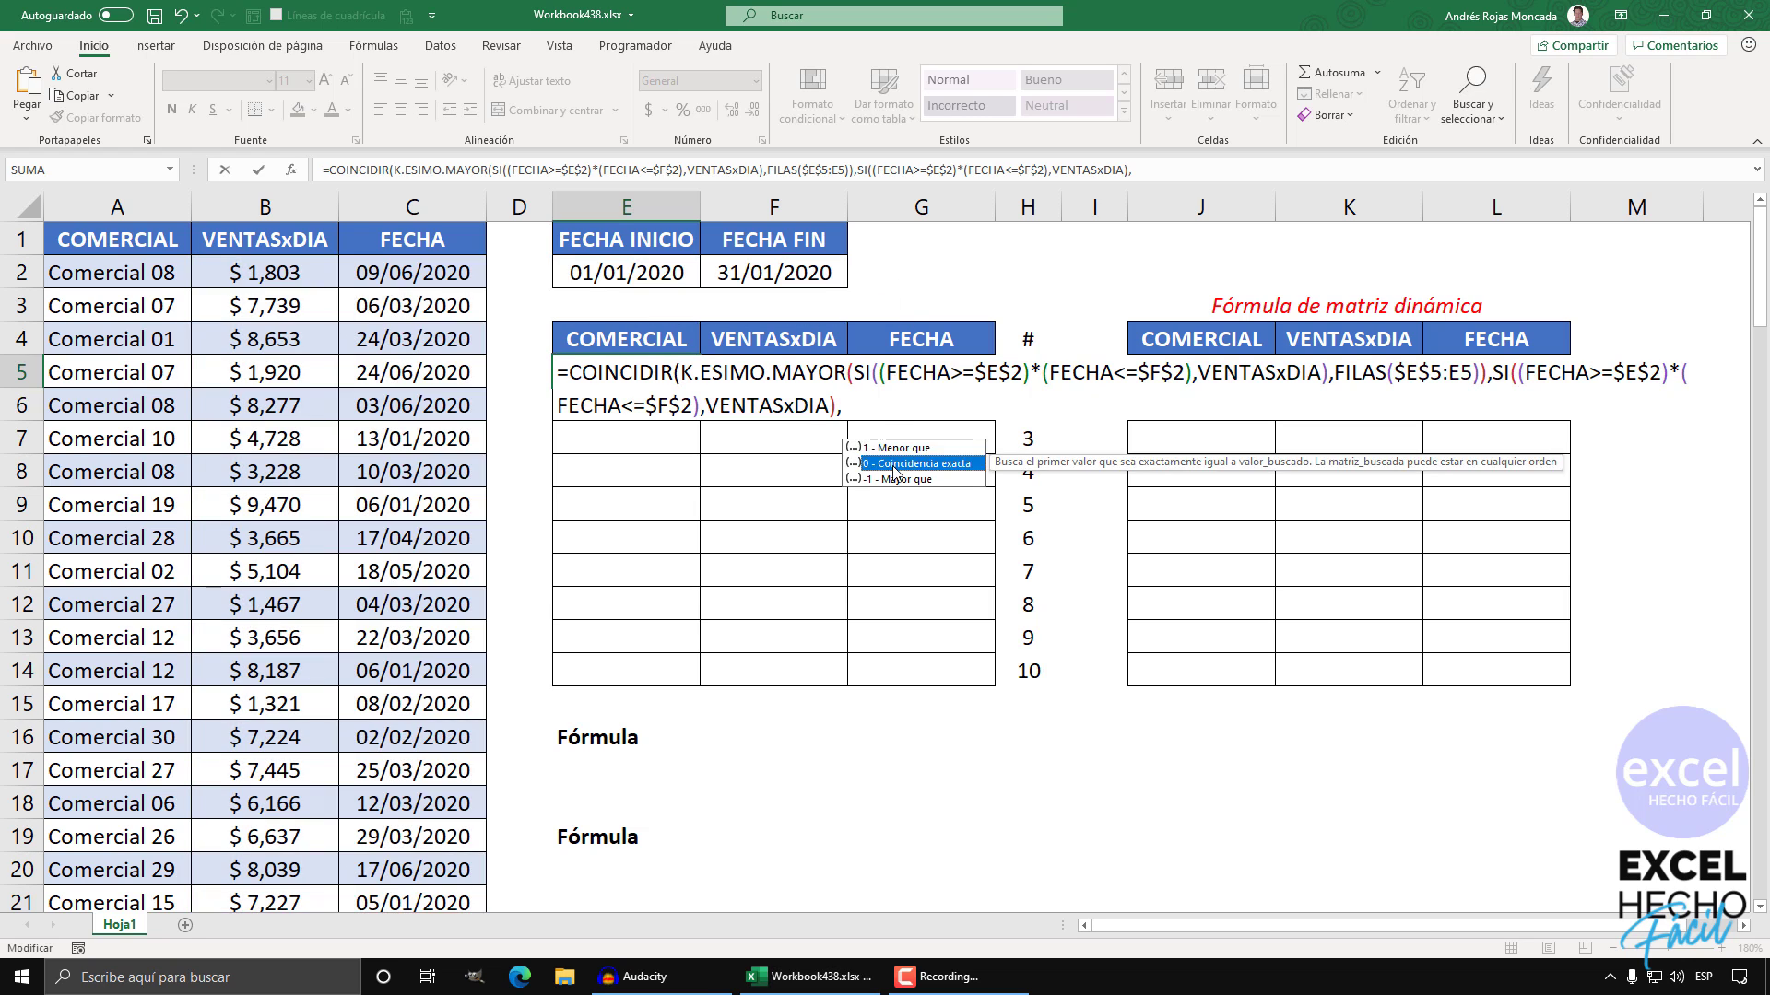
double_click(894, 466)
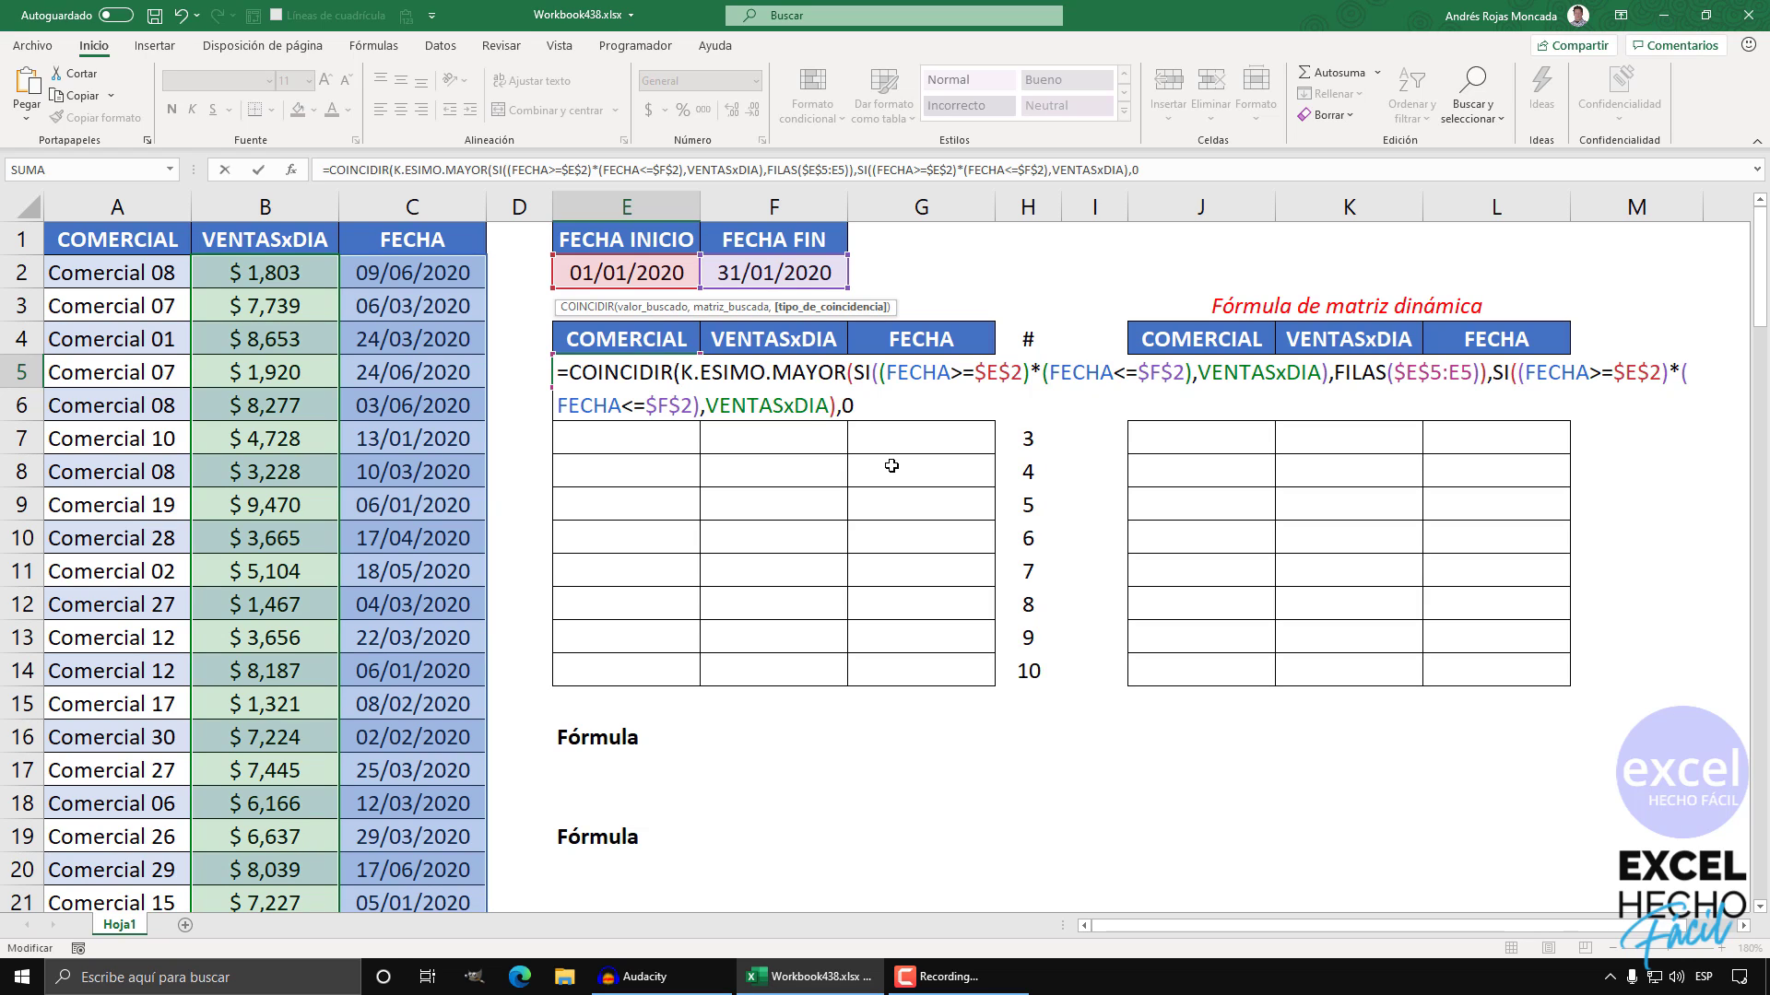
type(")")
Step: Preview COINCIDIR's result, position 8, then restore the formula
key("F9")
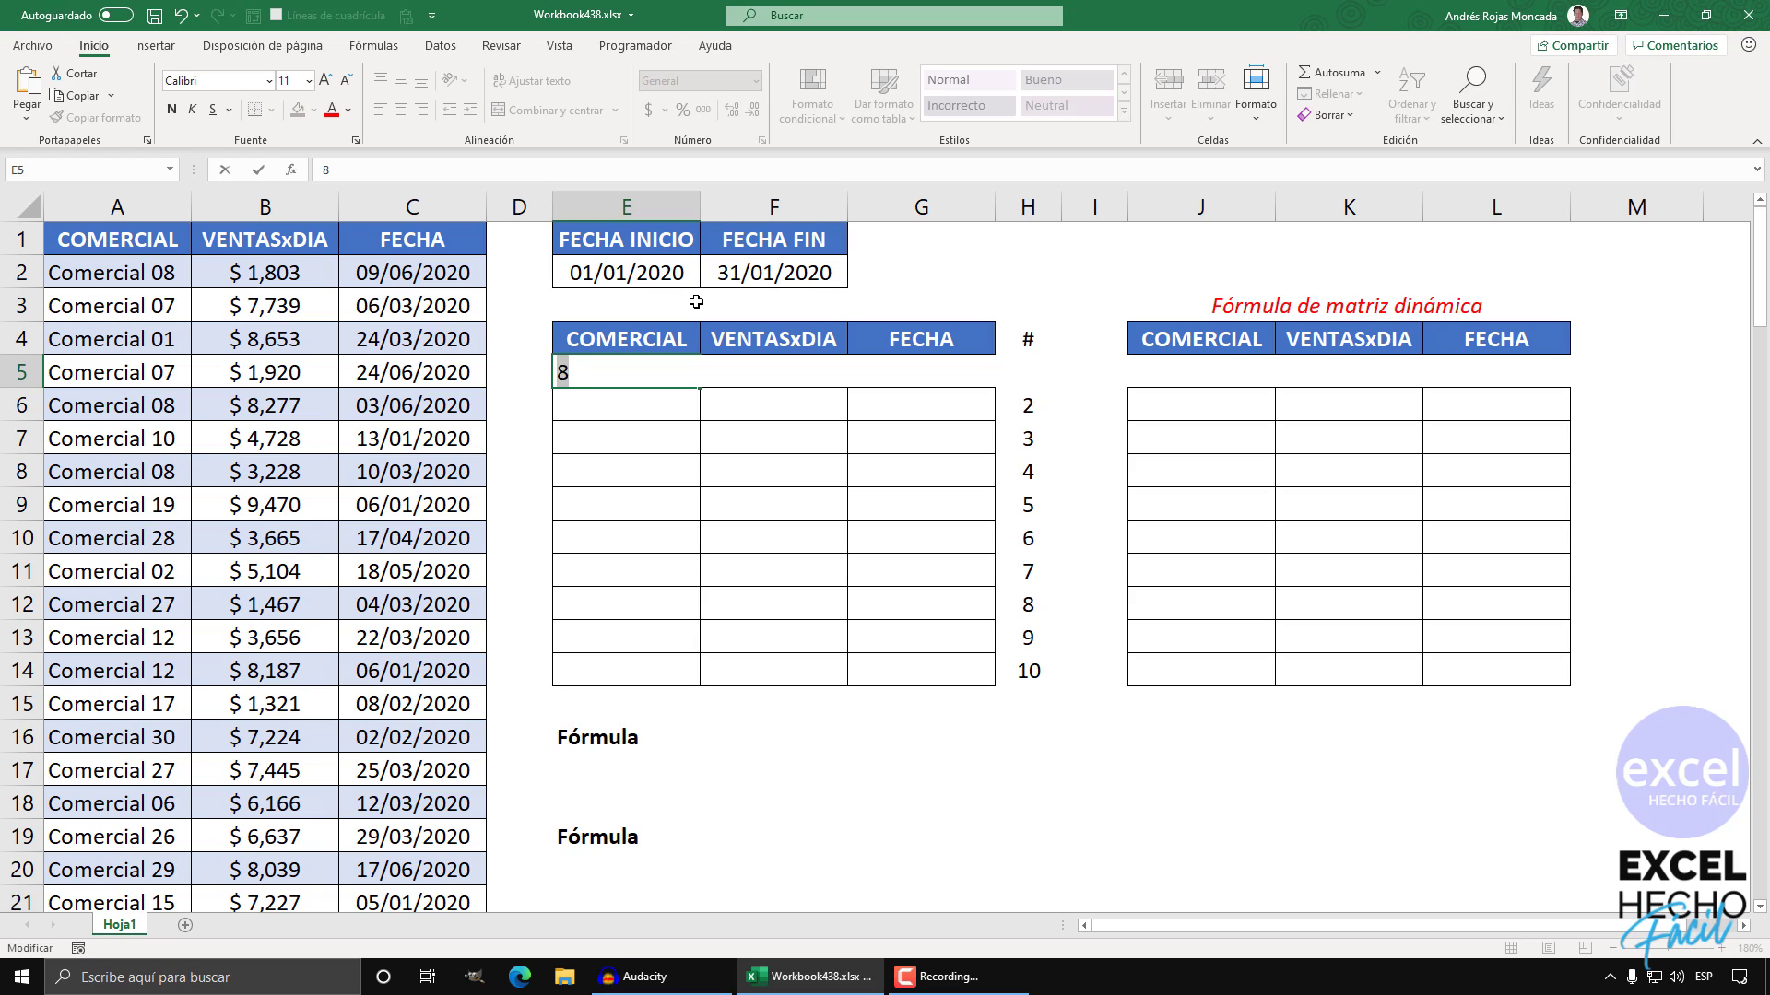
key("ctrl+z")
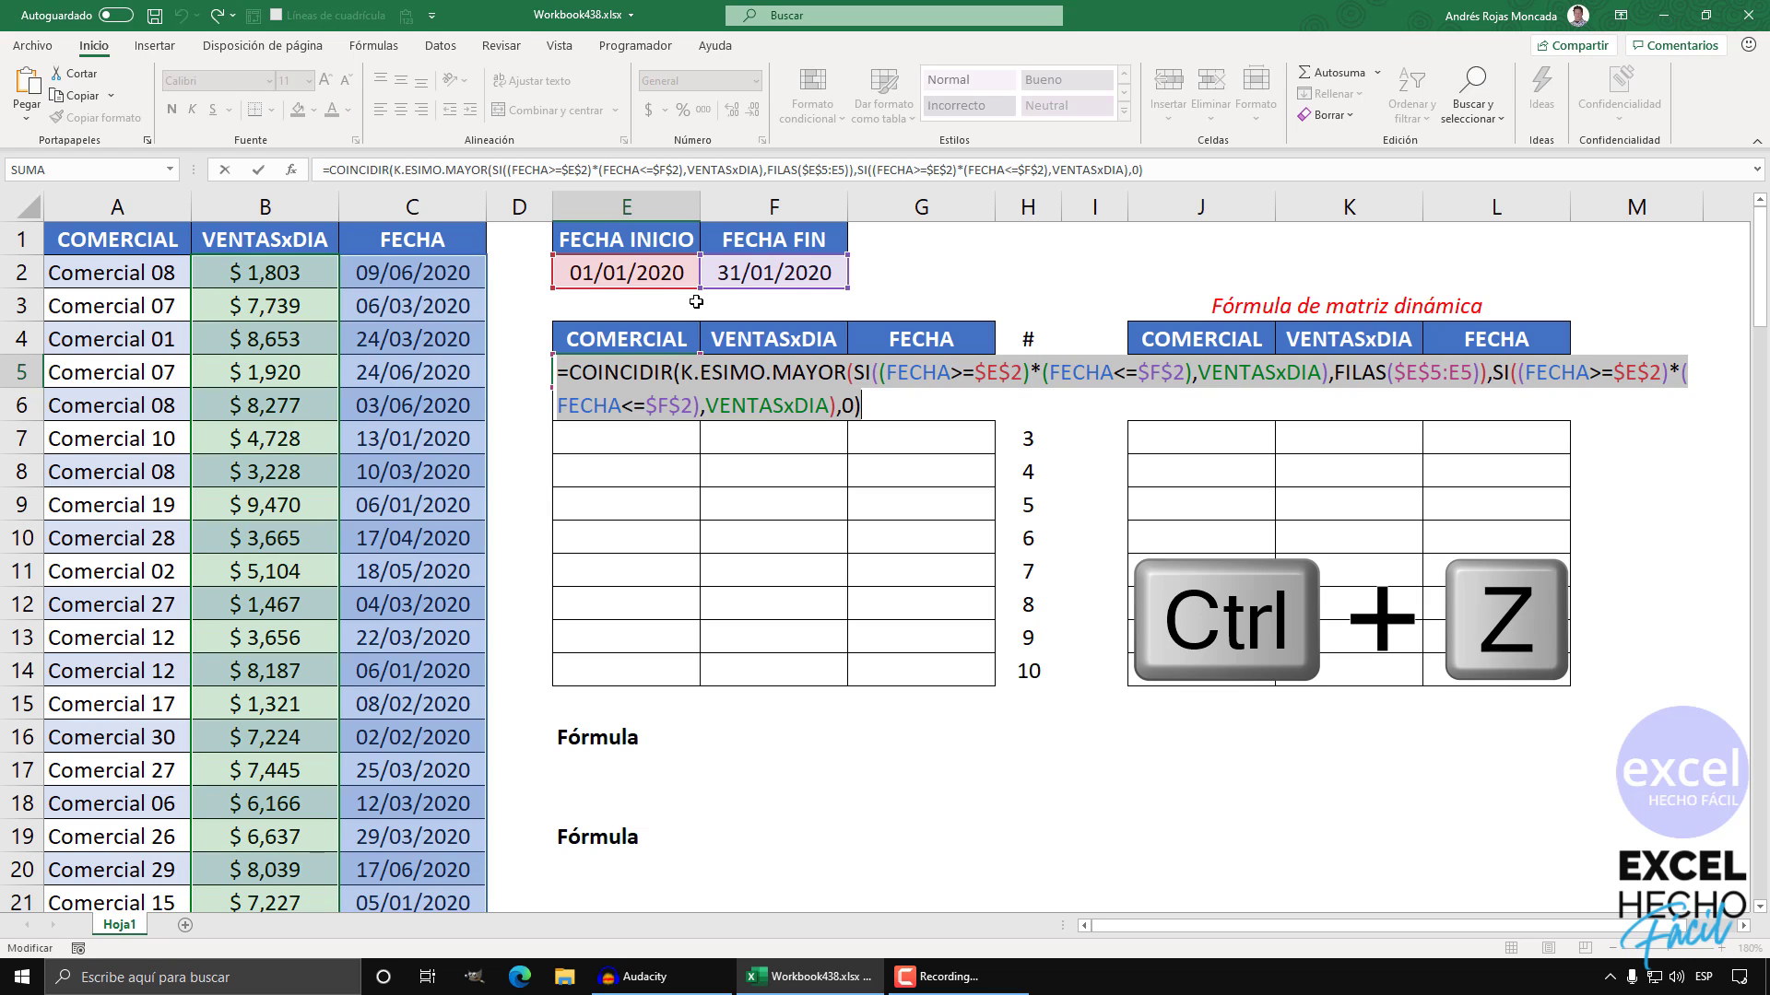
left_click(569, 373)
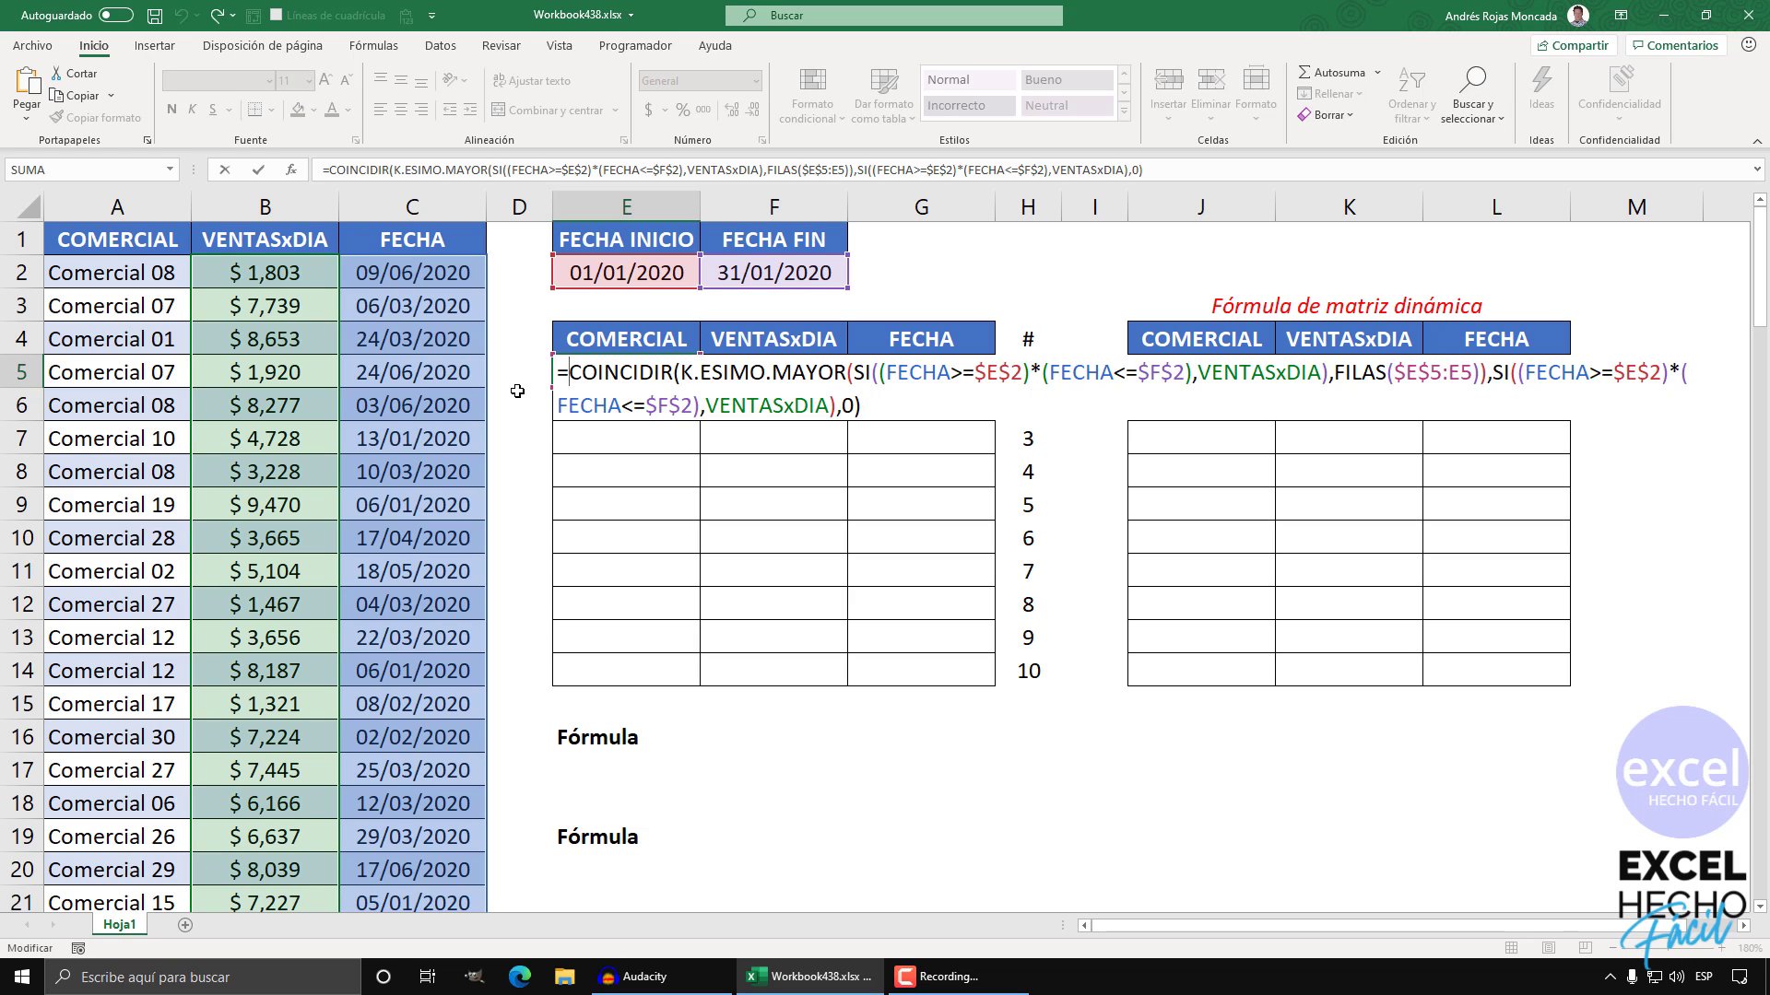
Step: Wrap COINCIDIR in INDICE(BD, …) and add COLUMNAS as the column argument
type("INDICE(")
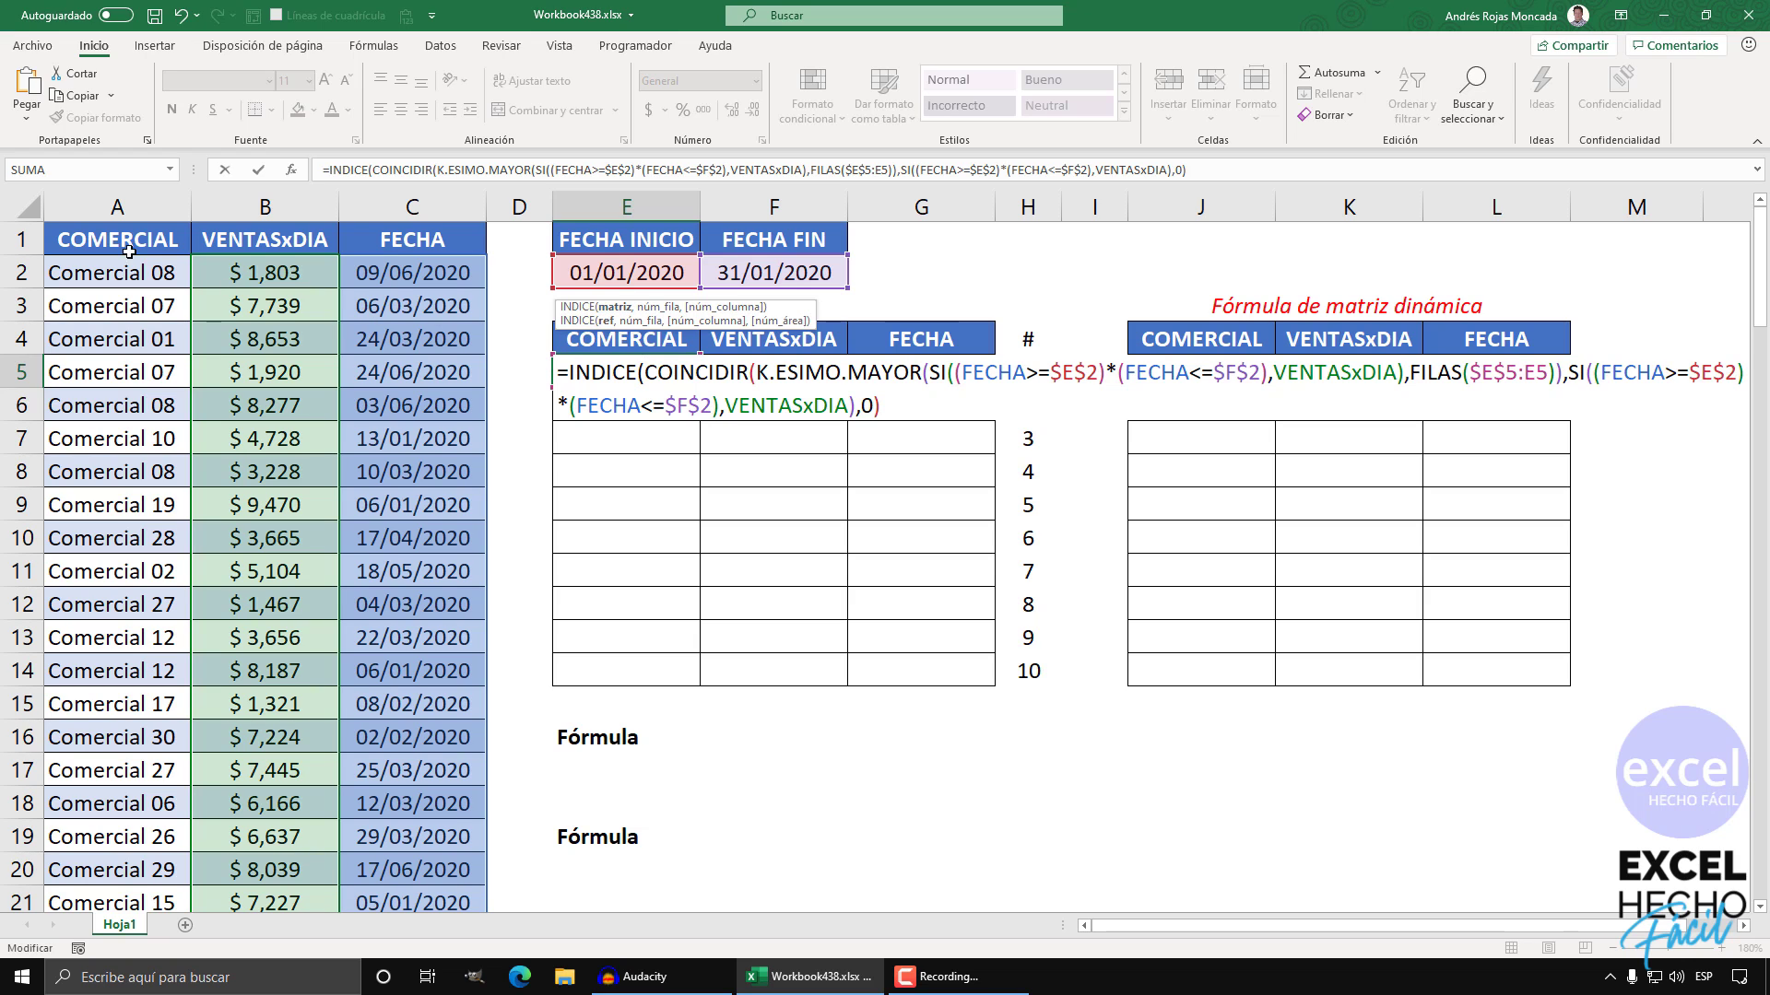
type("BD")
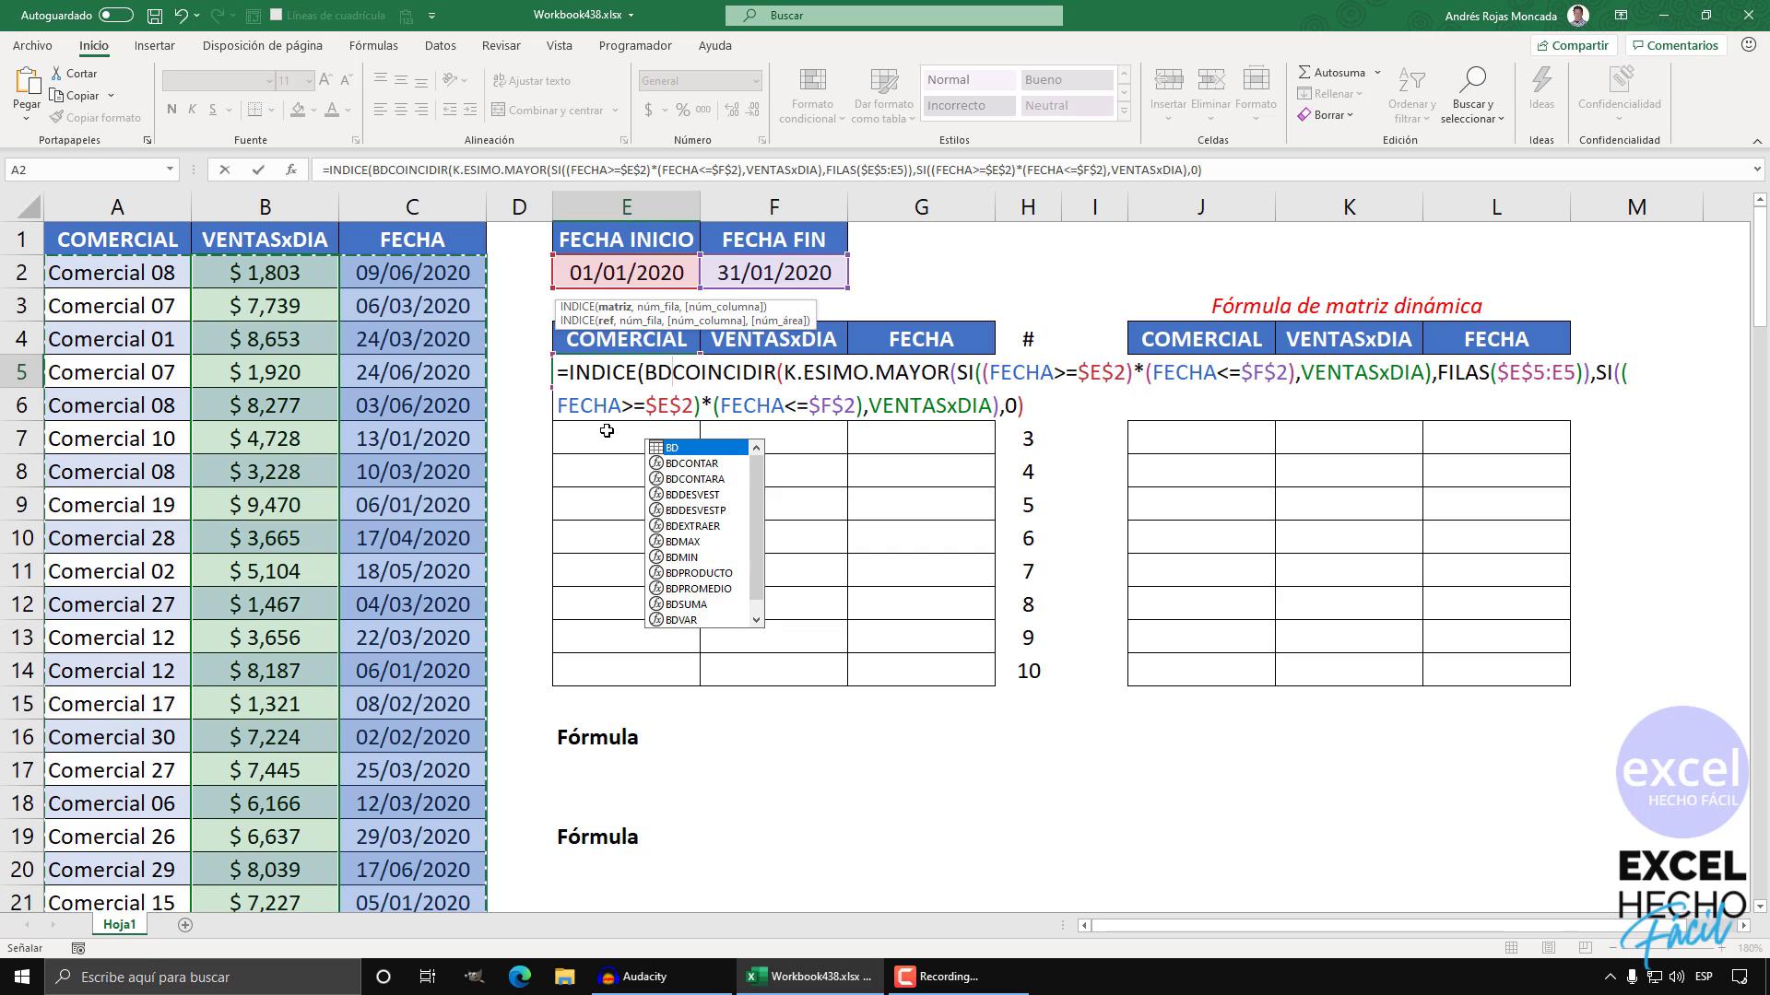
type(",")
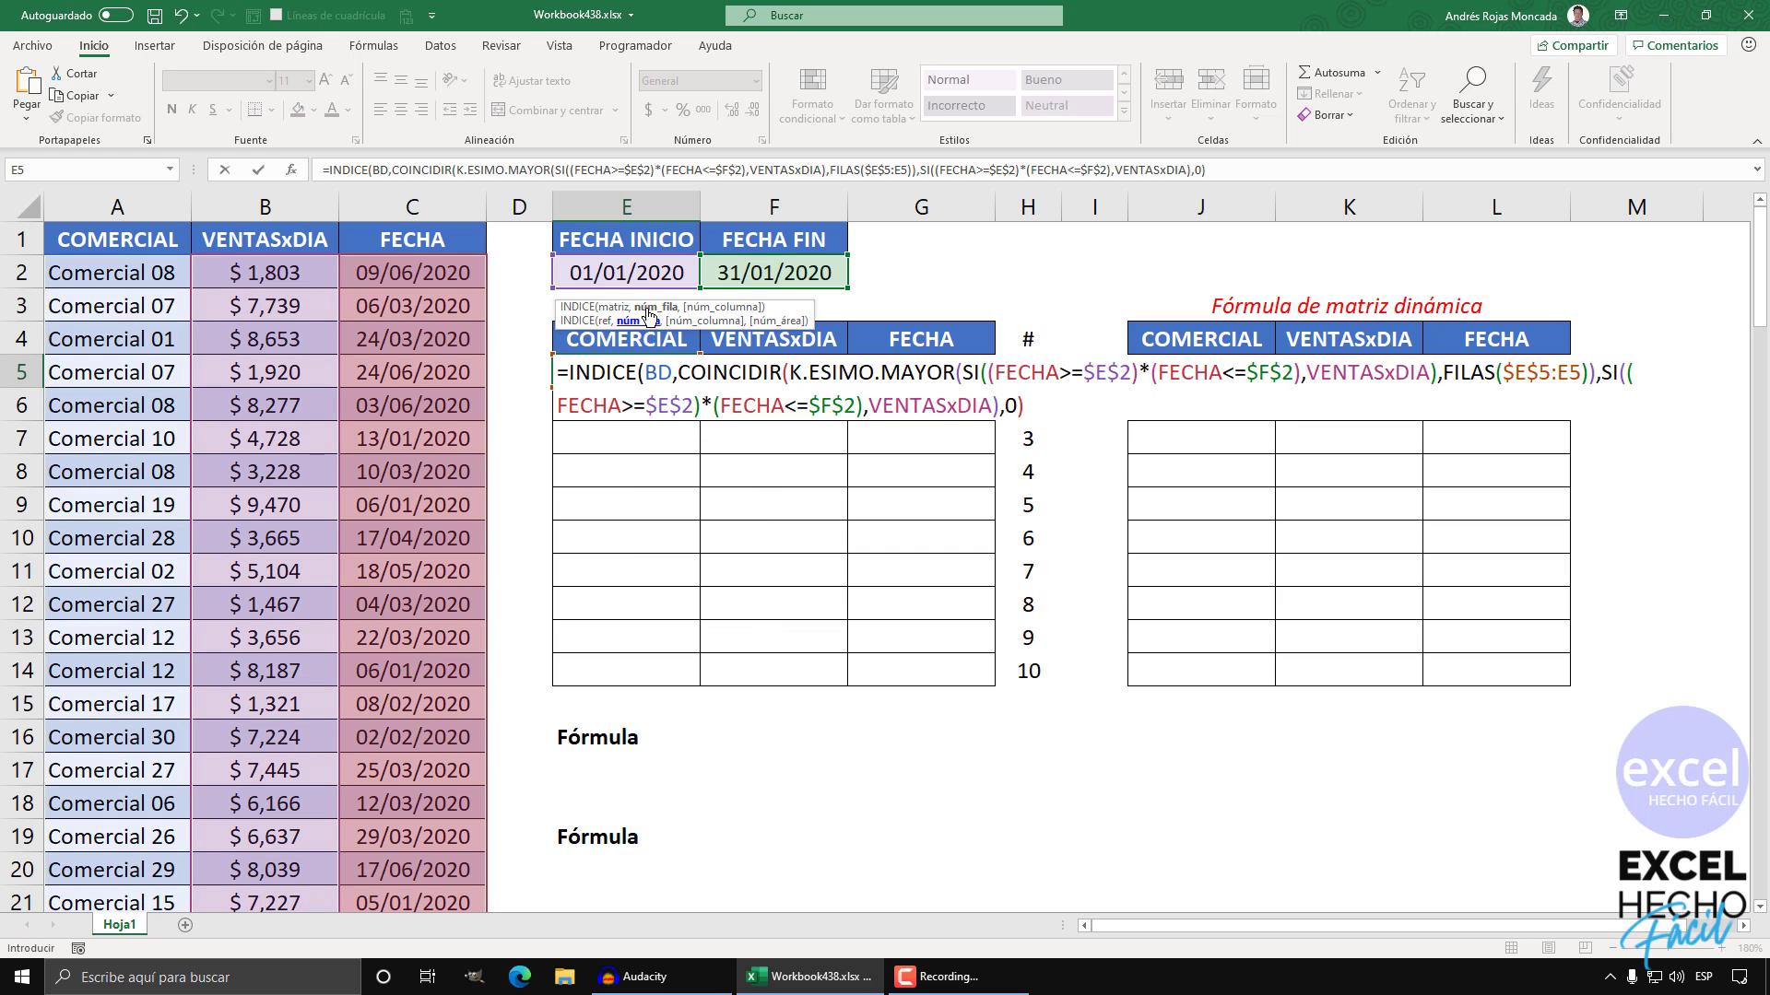
left_click(649, 316)
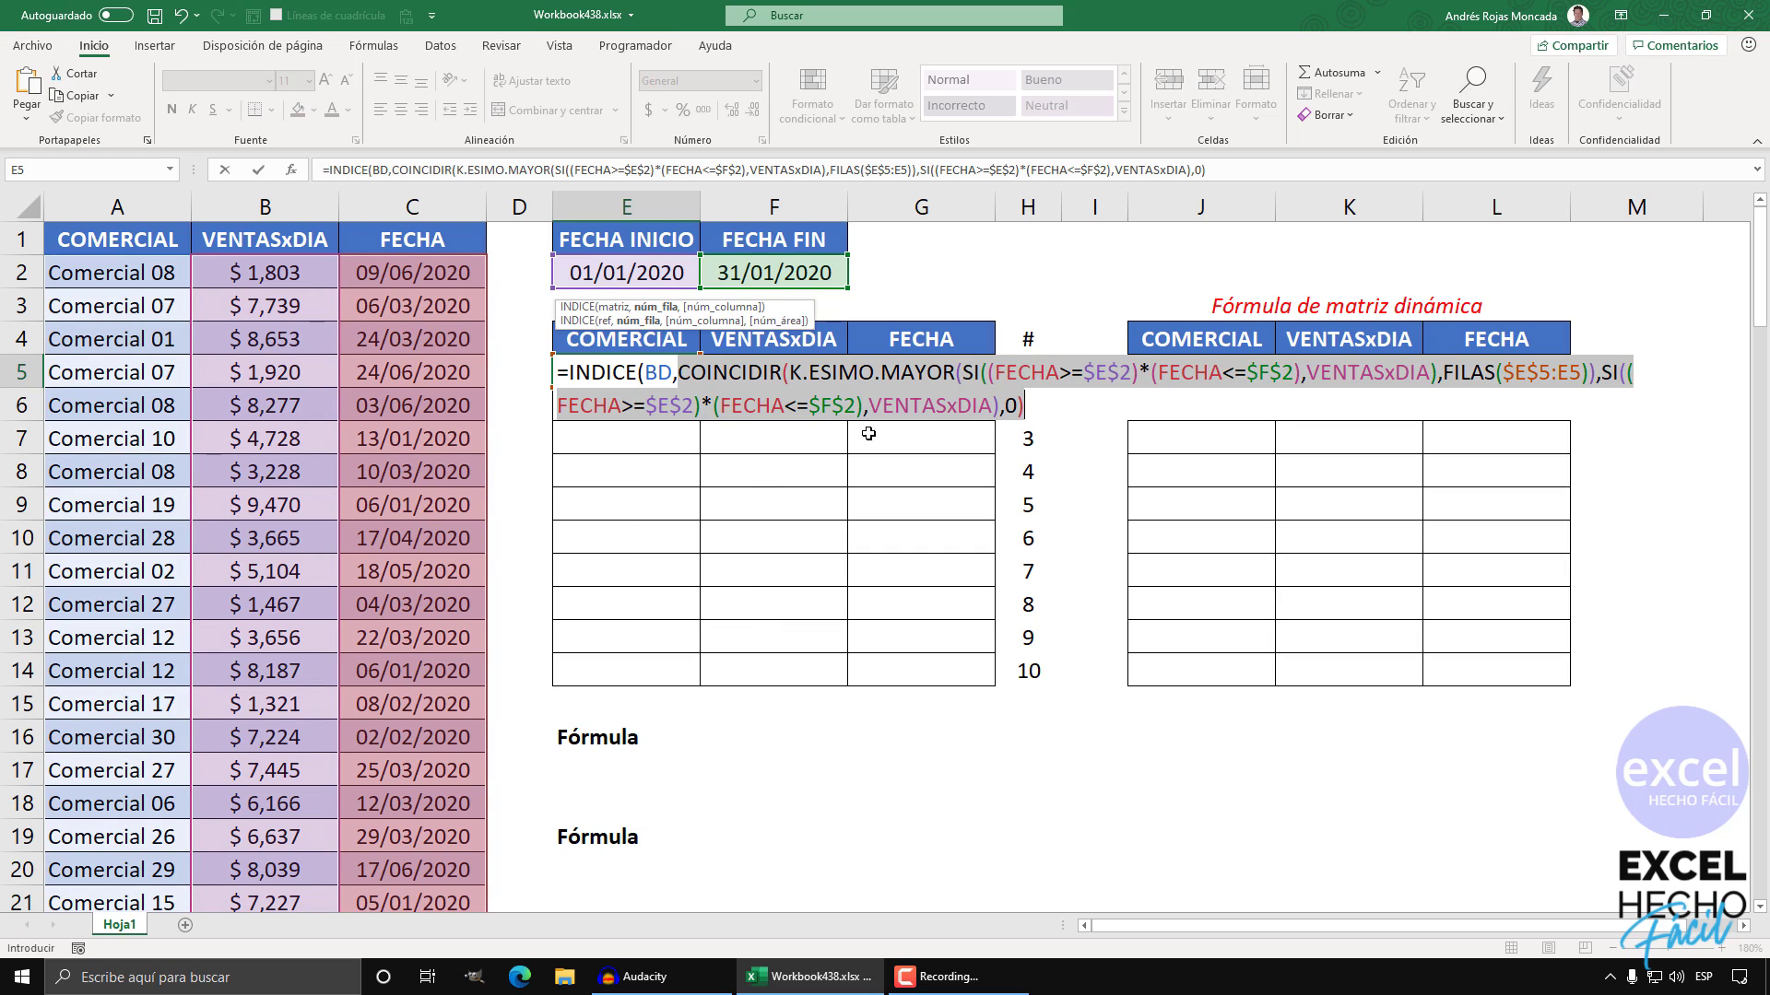
key("F2")
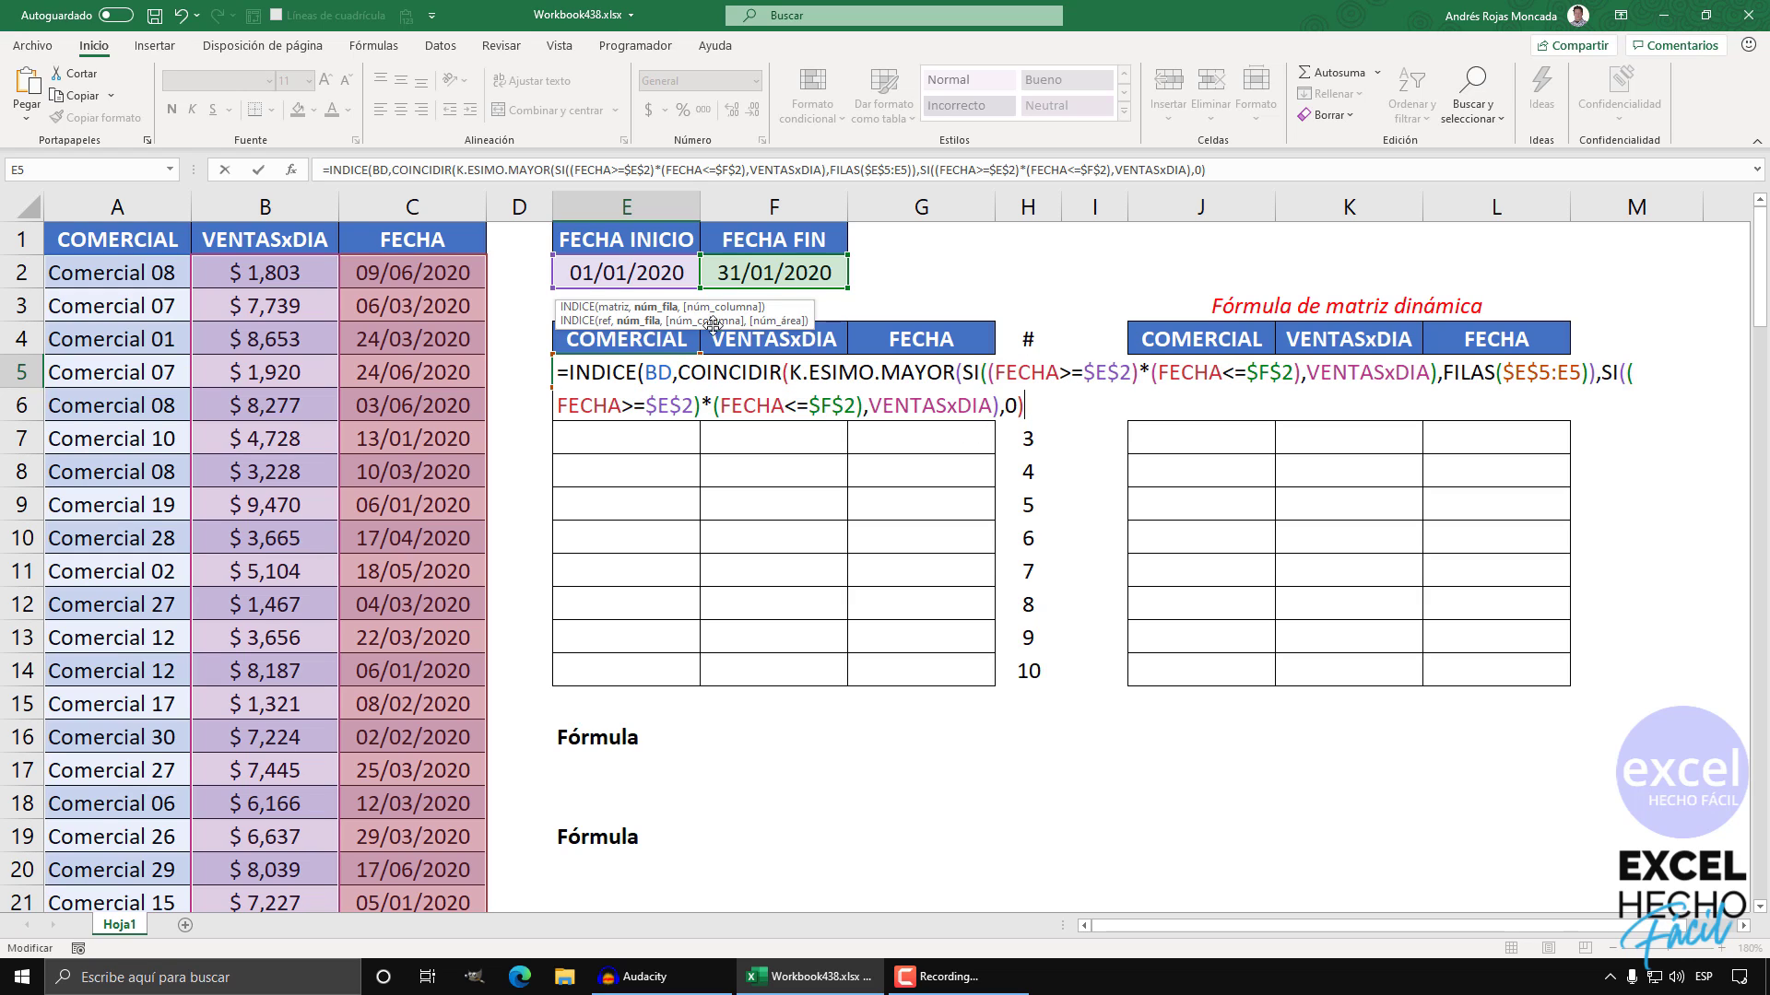
type(",")
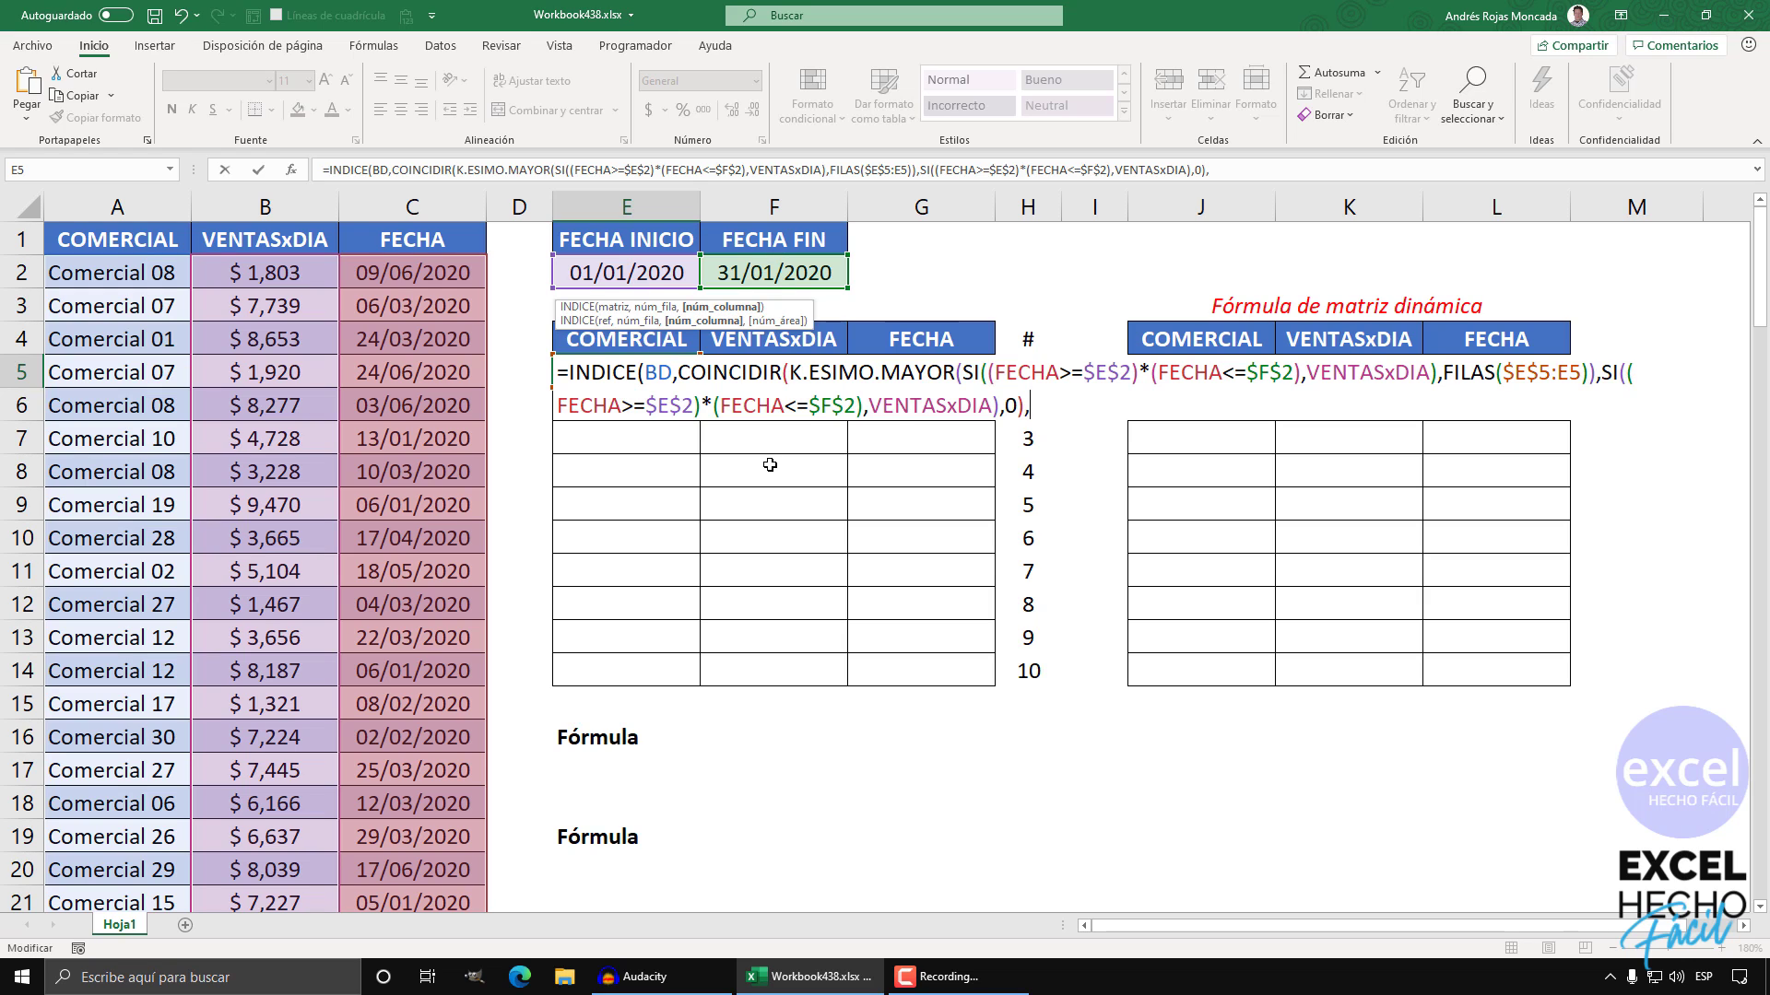
type("co")
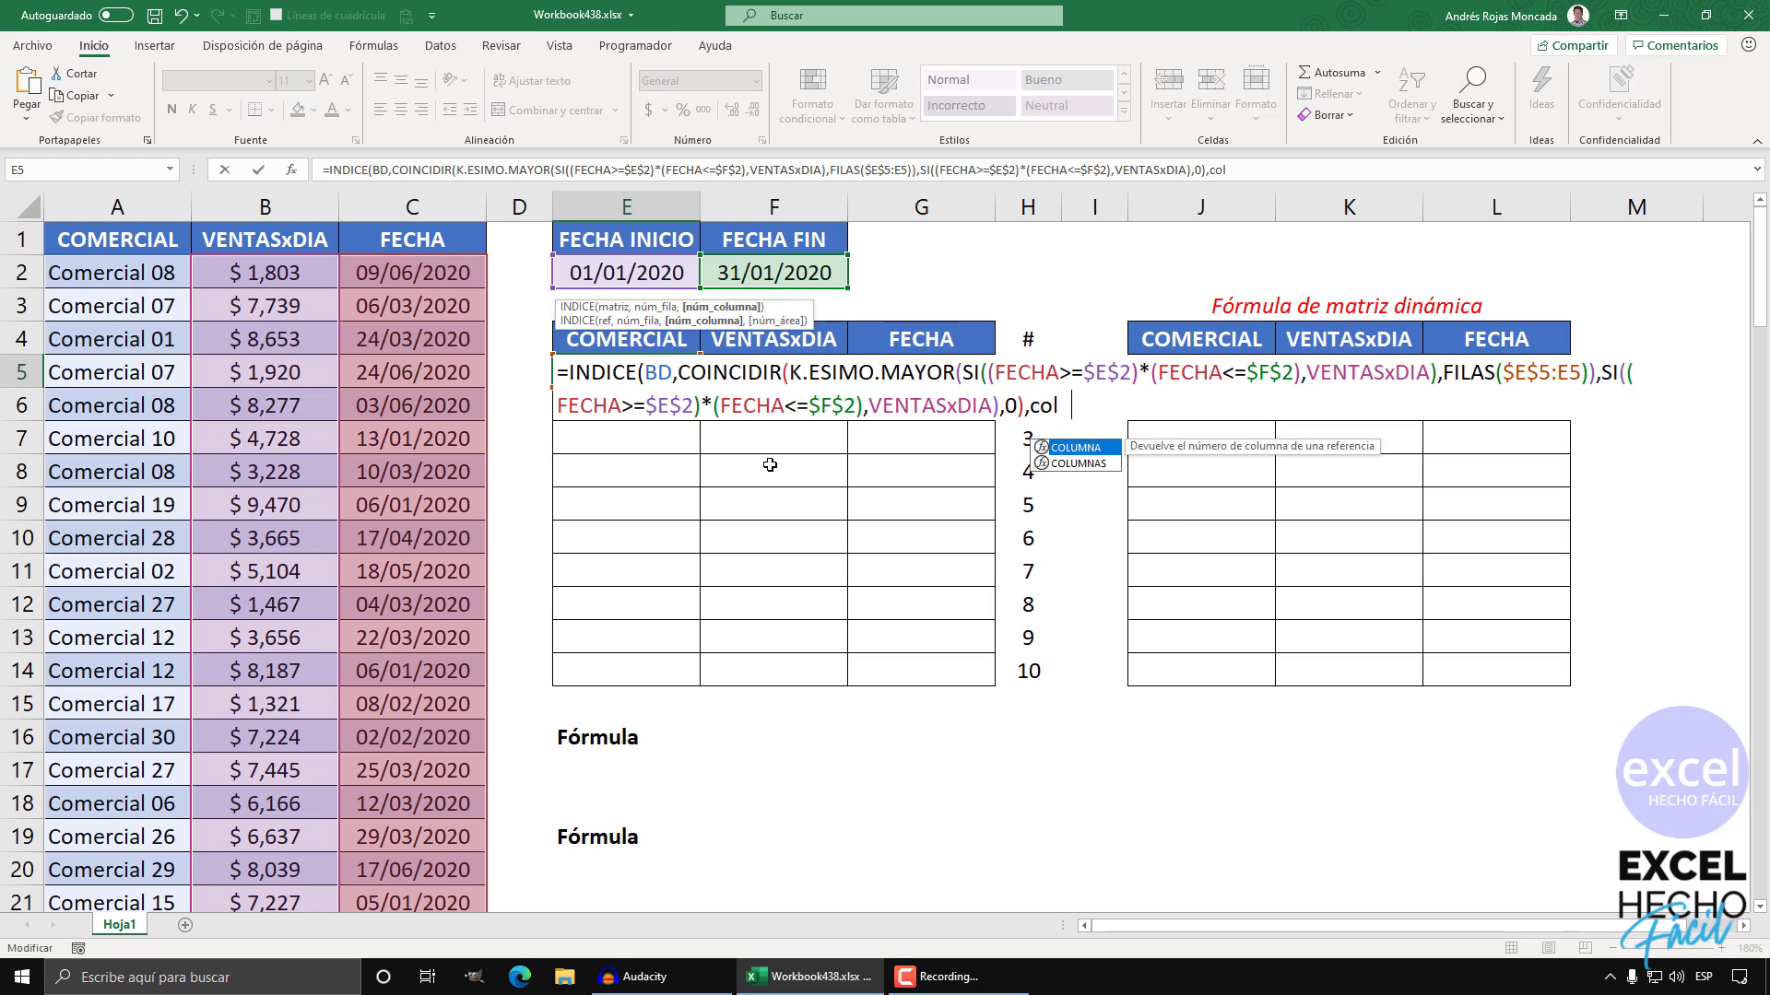
type("l")
key("Tab")
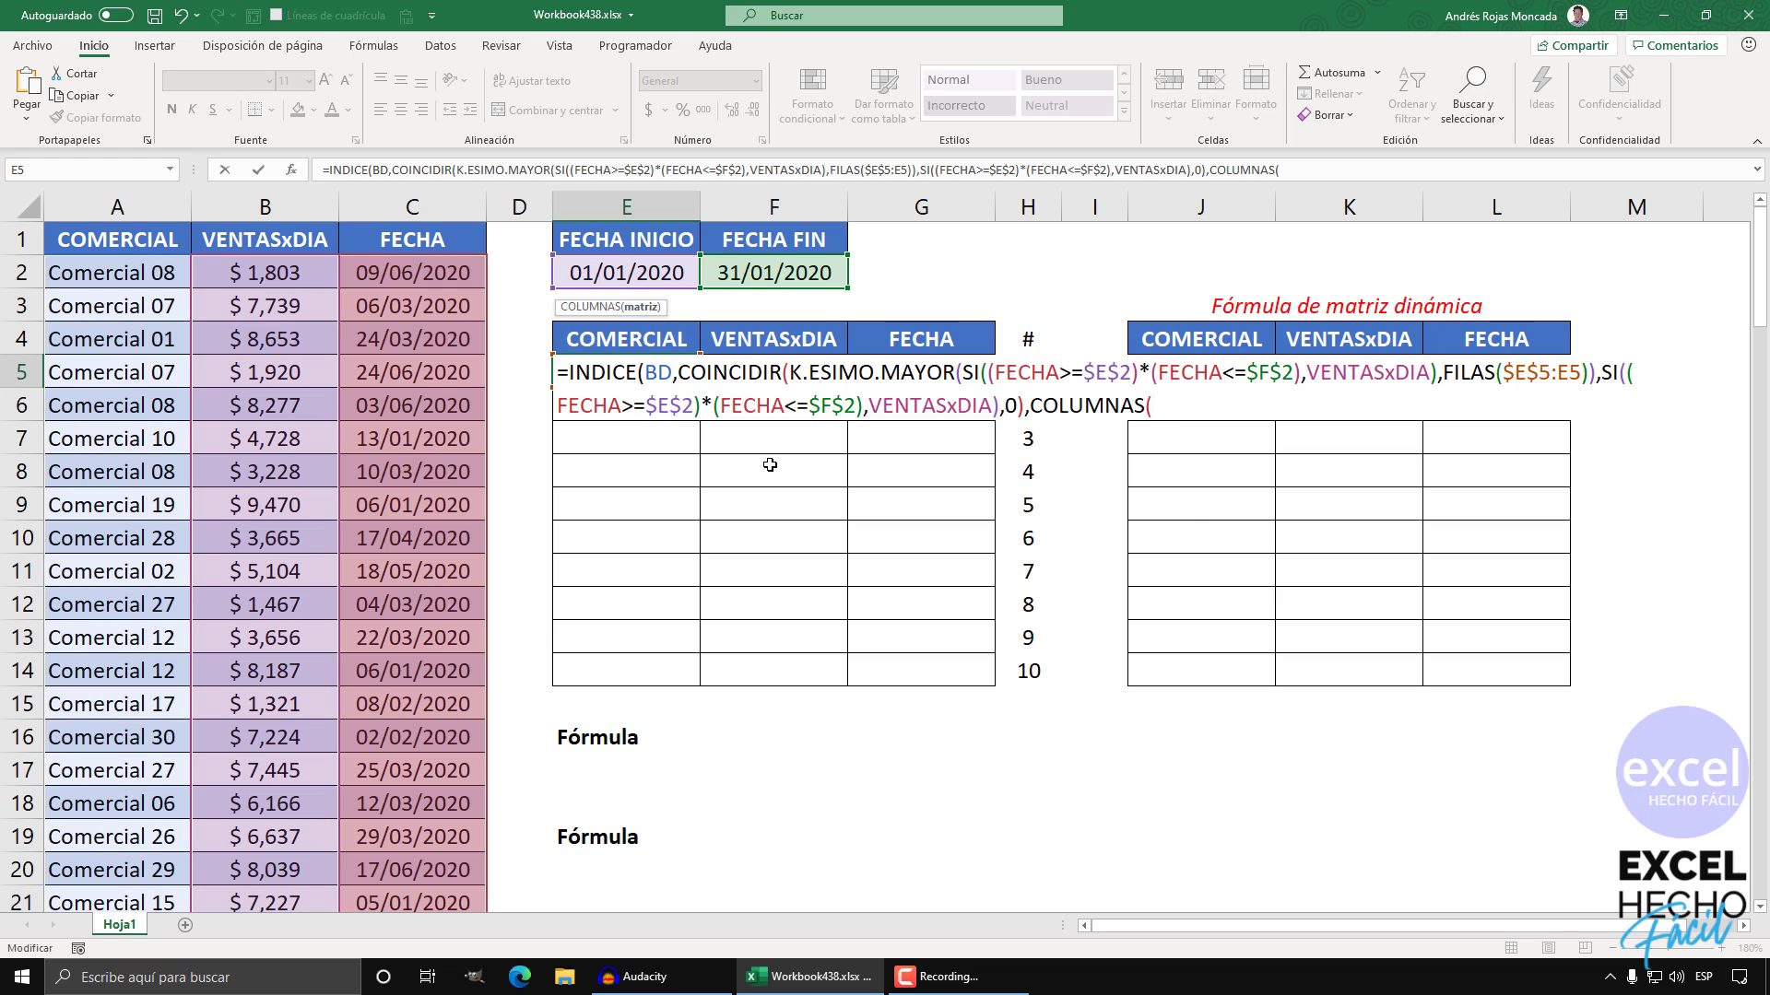
Step: Give COLUMNAS the range $E$5:E5, close the formula and enter it as an array formula
left_click_drag(1503, 372, 1582, 372)
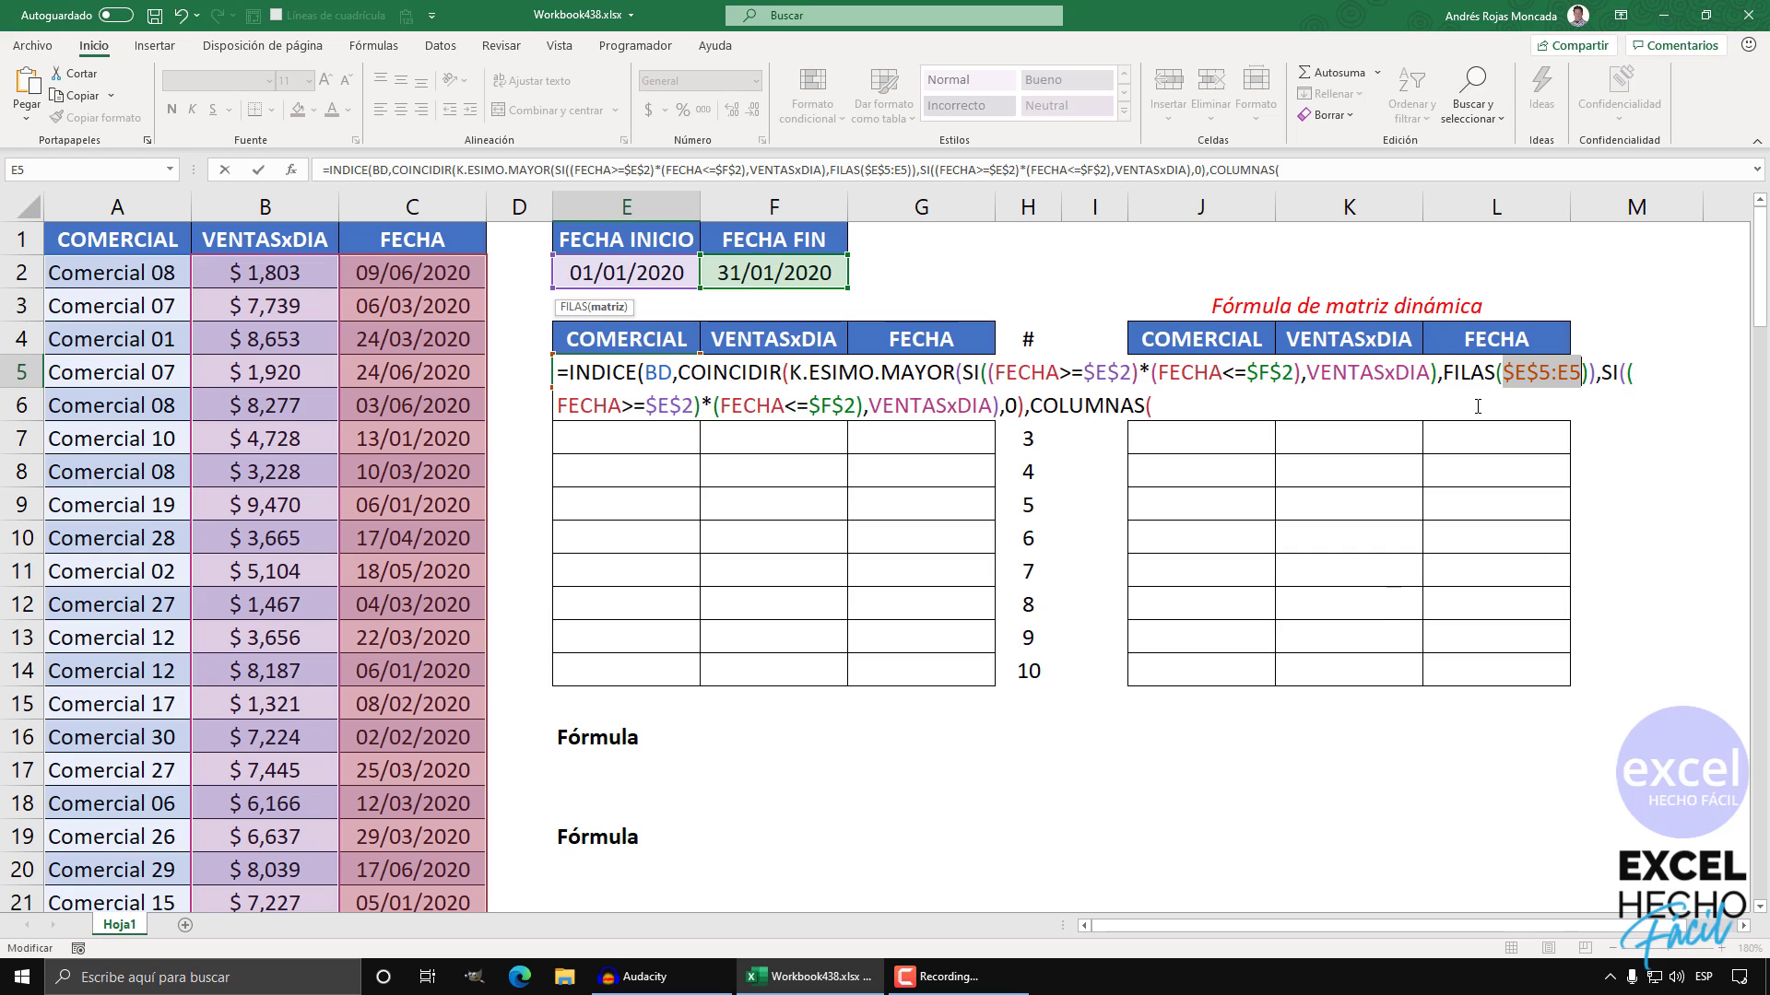
key("ctrl+c")
left_click(1154, 405)
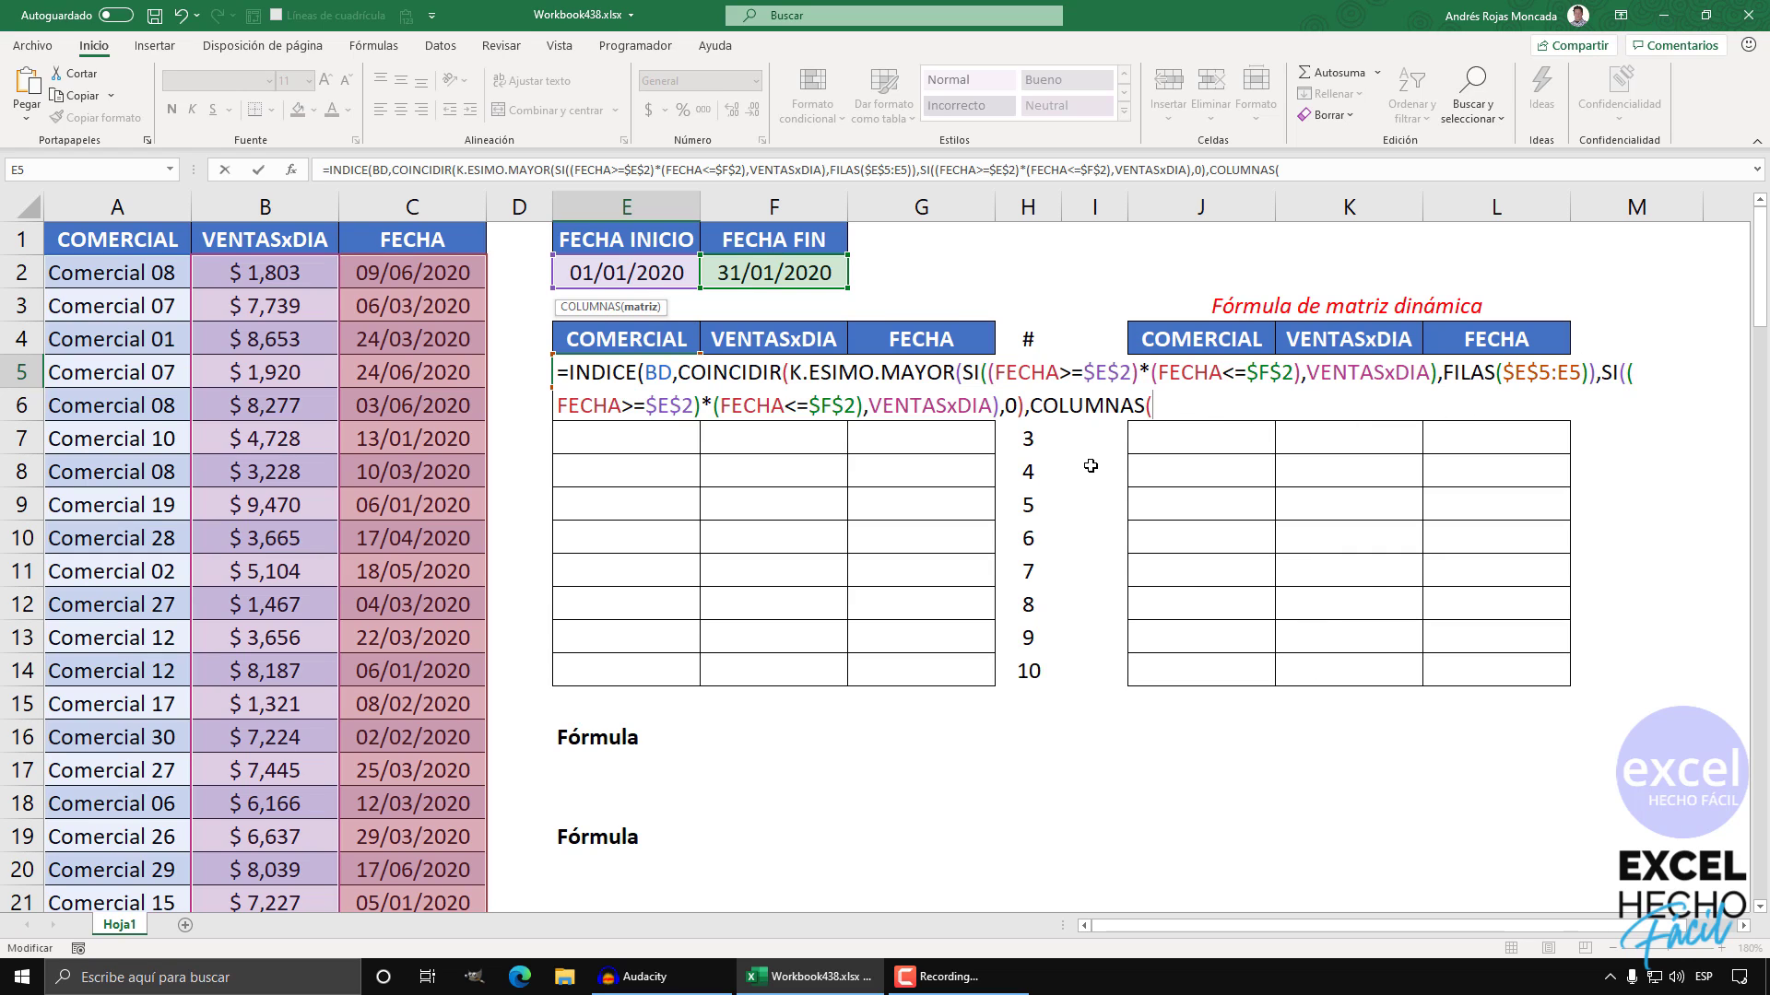
key("ctrl+v")
type("))")
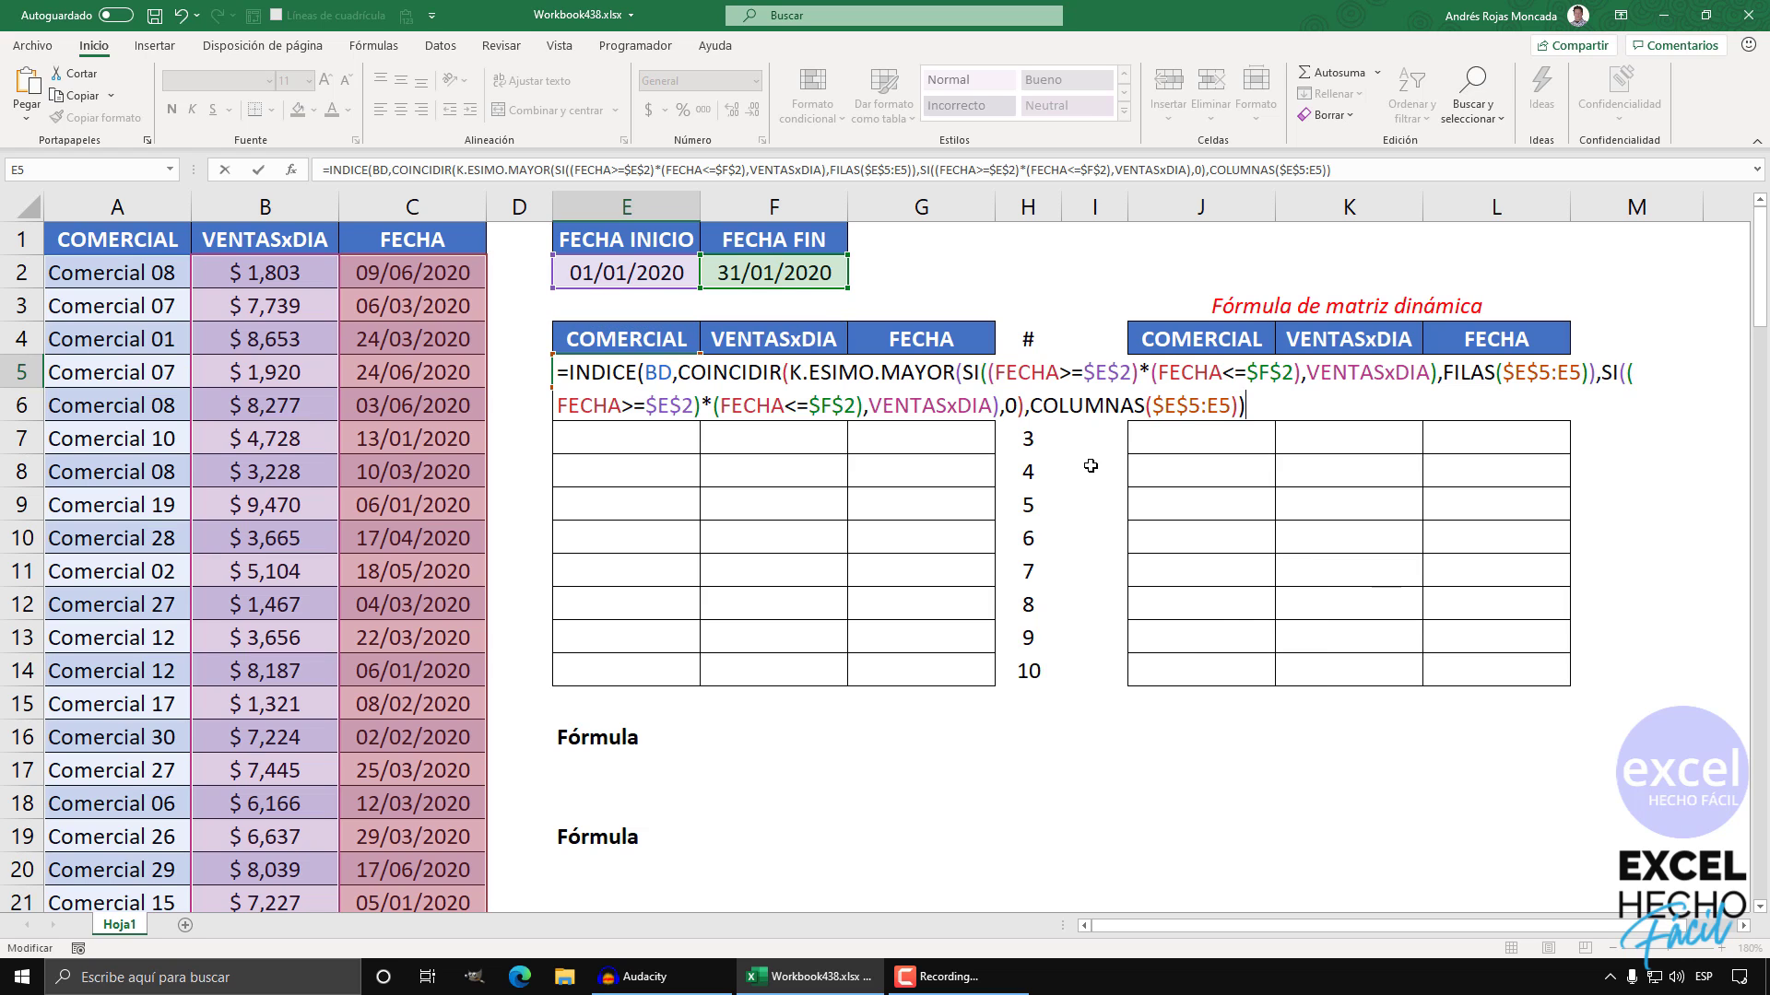
key("ctrl+shift+Return")
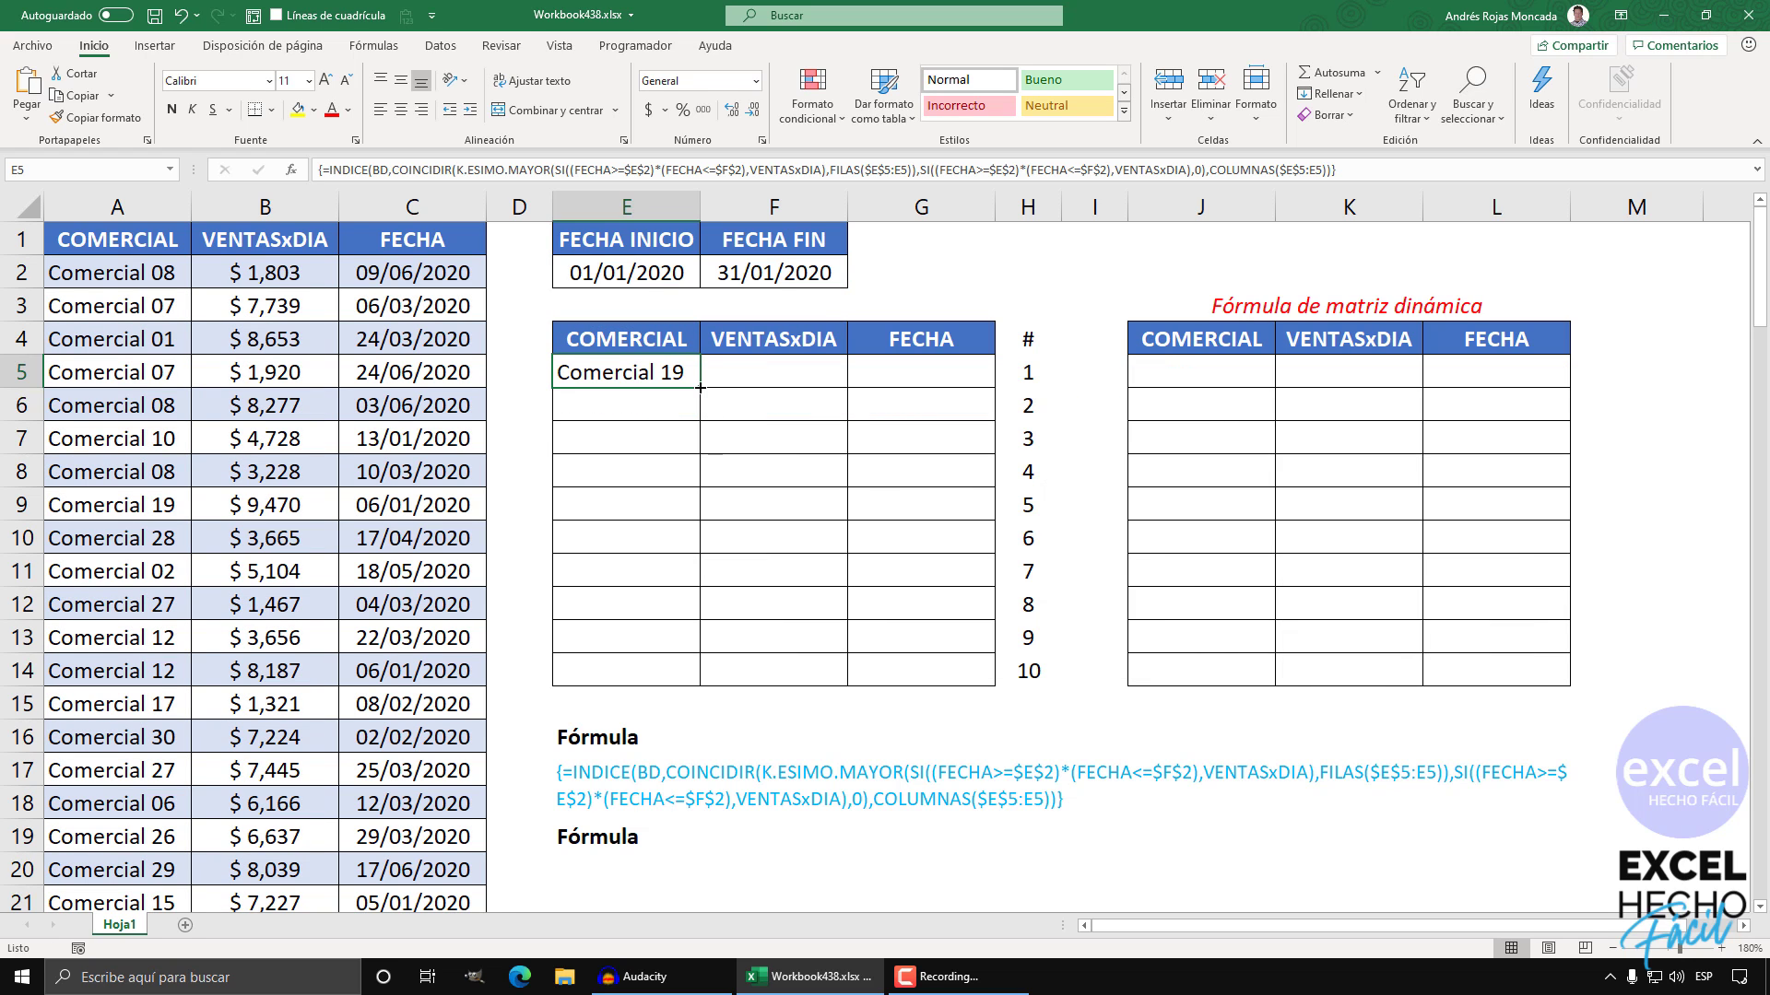
Step: Fill the E5 formula across E5:G14 and apply A3:C3's formatting with Format Painter
mouse_move(700, 388)
left_mouse_down()
mouse_move(993, 388)
mouse_move(994, 680)
left_mouse_up()
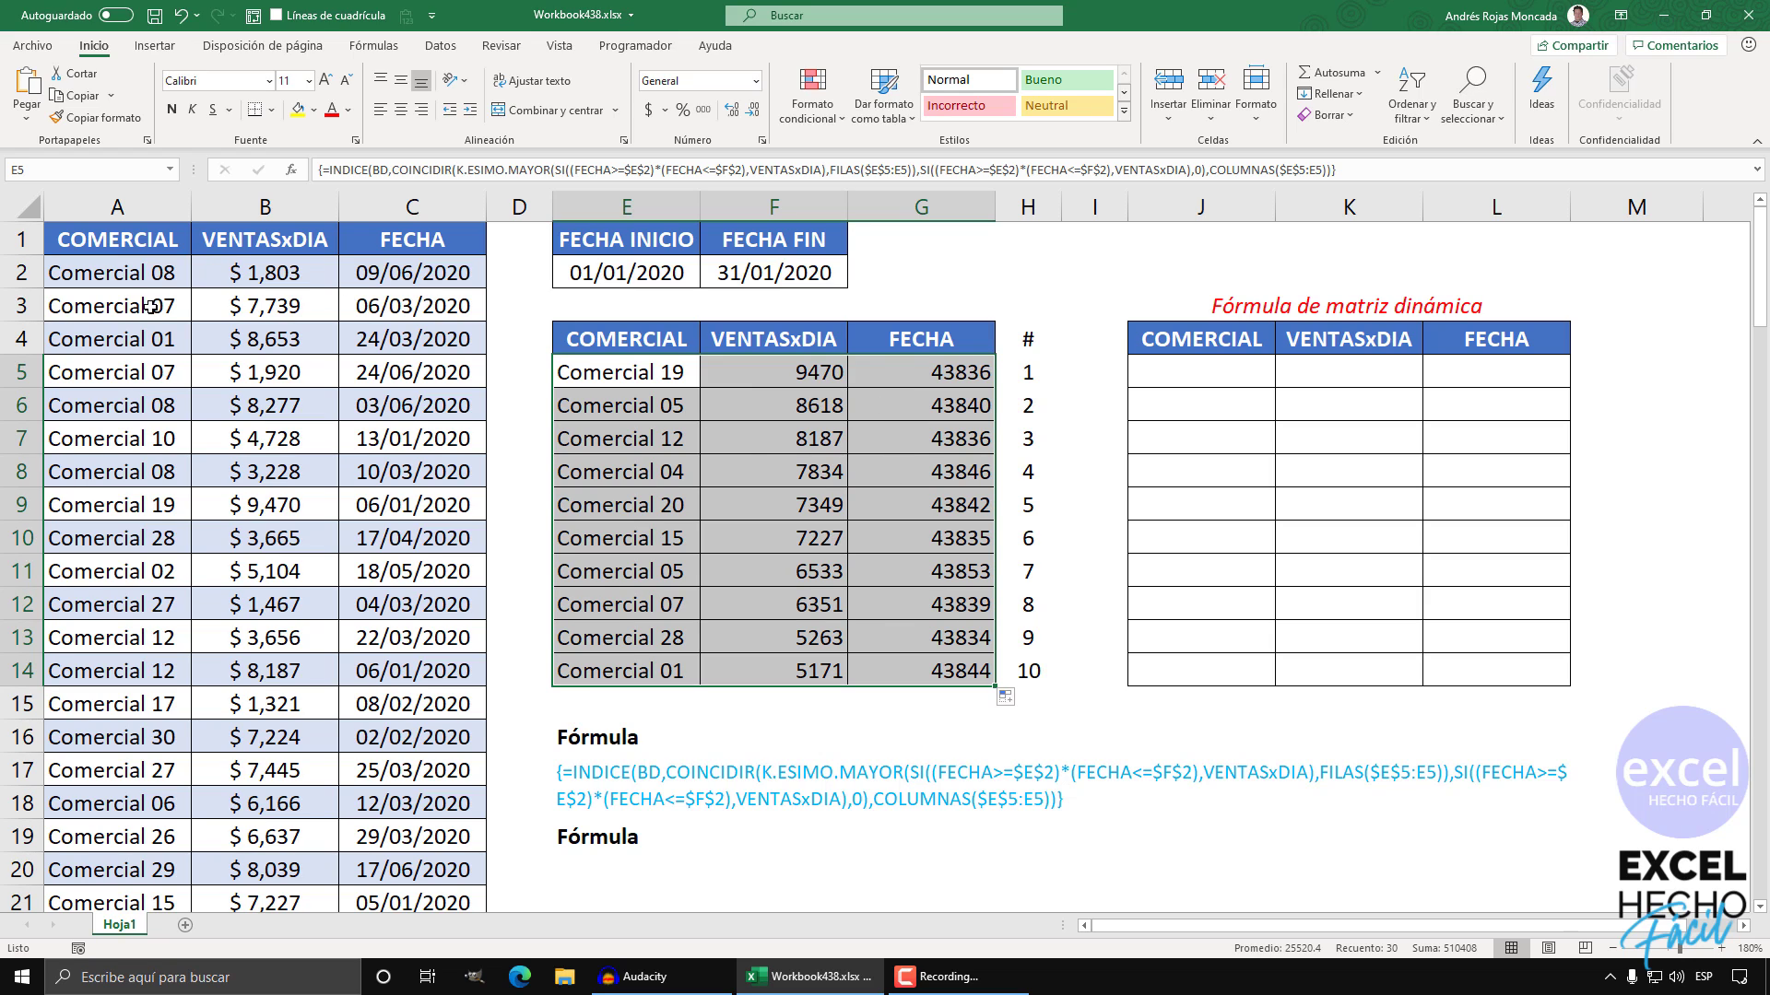
left_click_drag(150, 306, 415, 306)
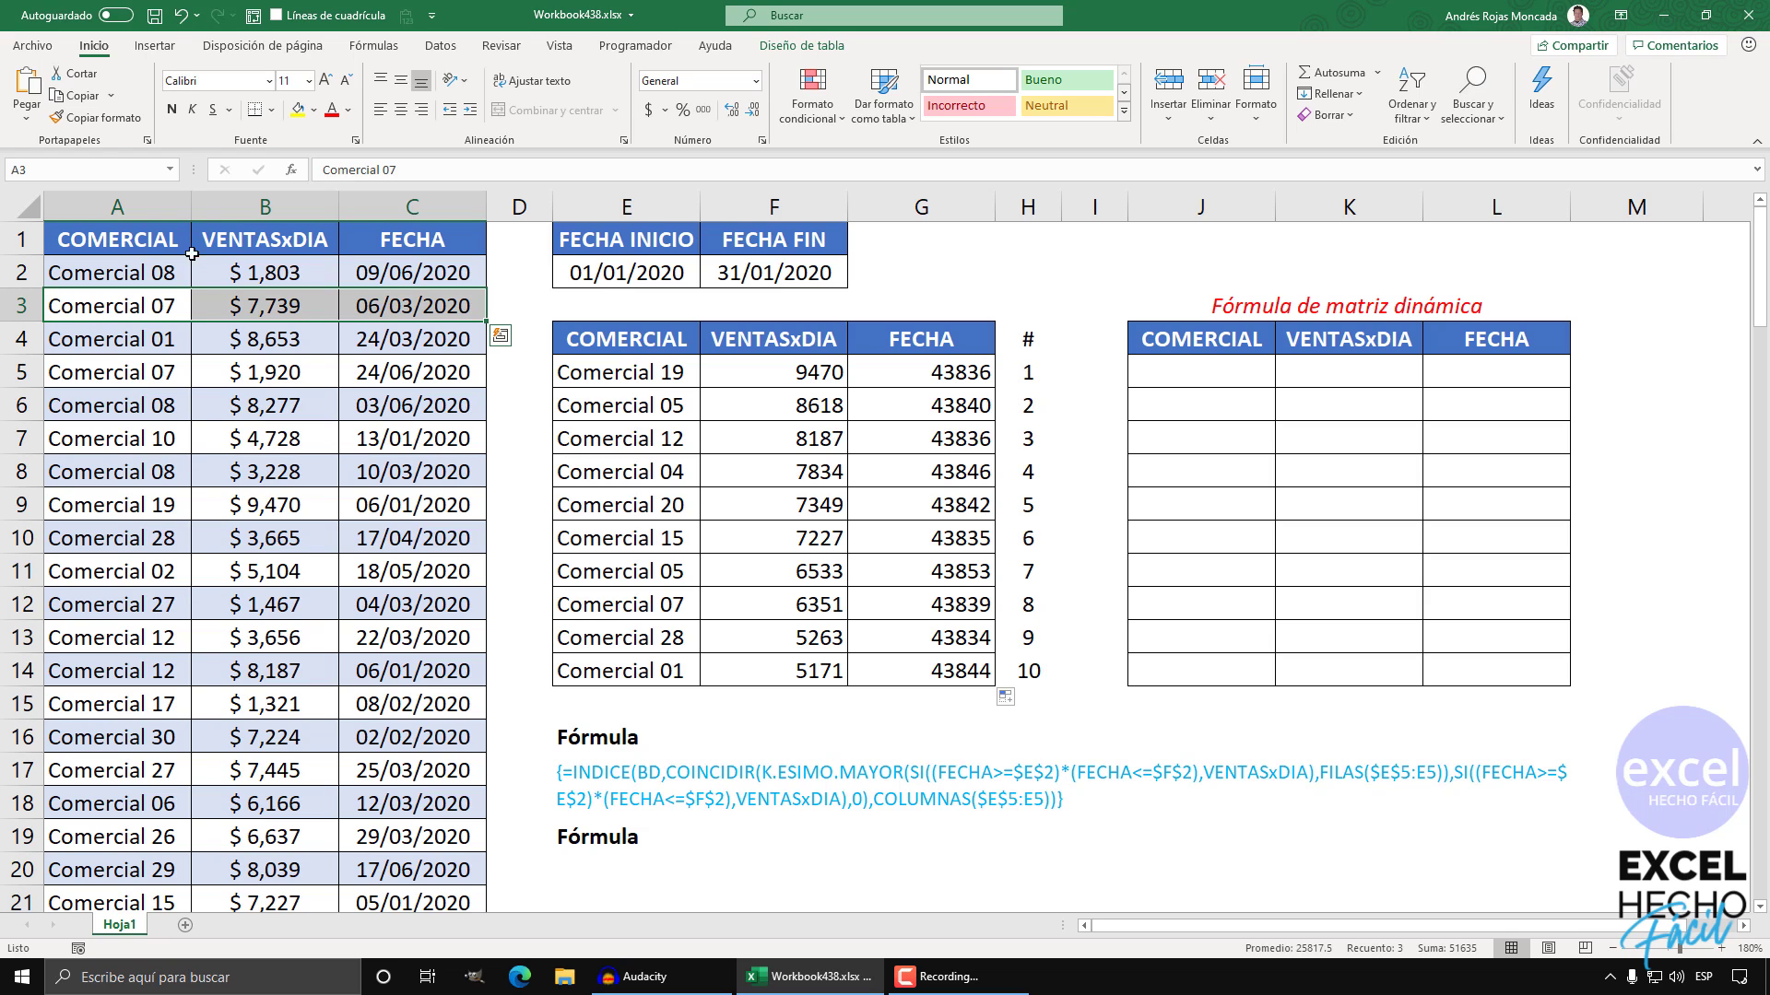
left_click(101, 118)
mouse_move(650, 378)
left_mouse_down()
mouse_move(867, 374)
mouse_move(921, 671)
left_mouse_up()
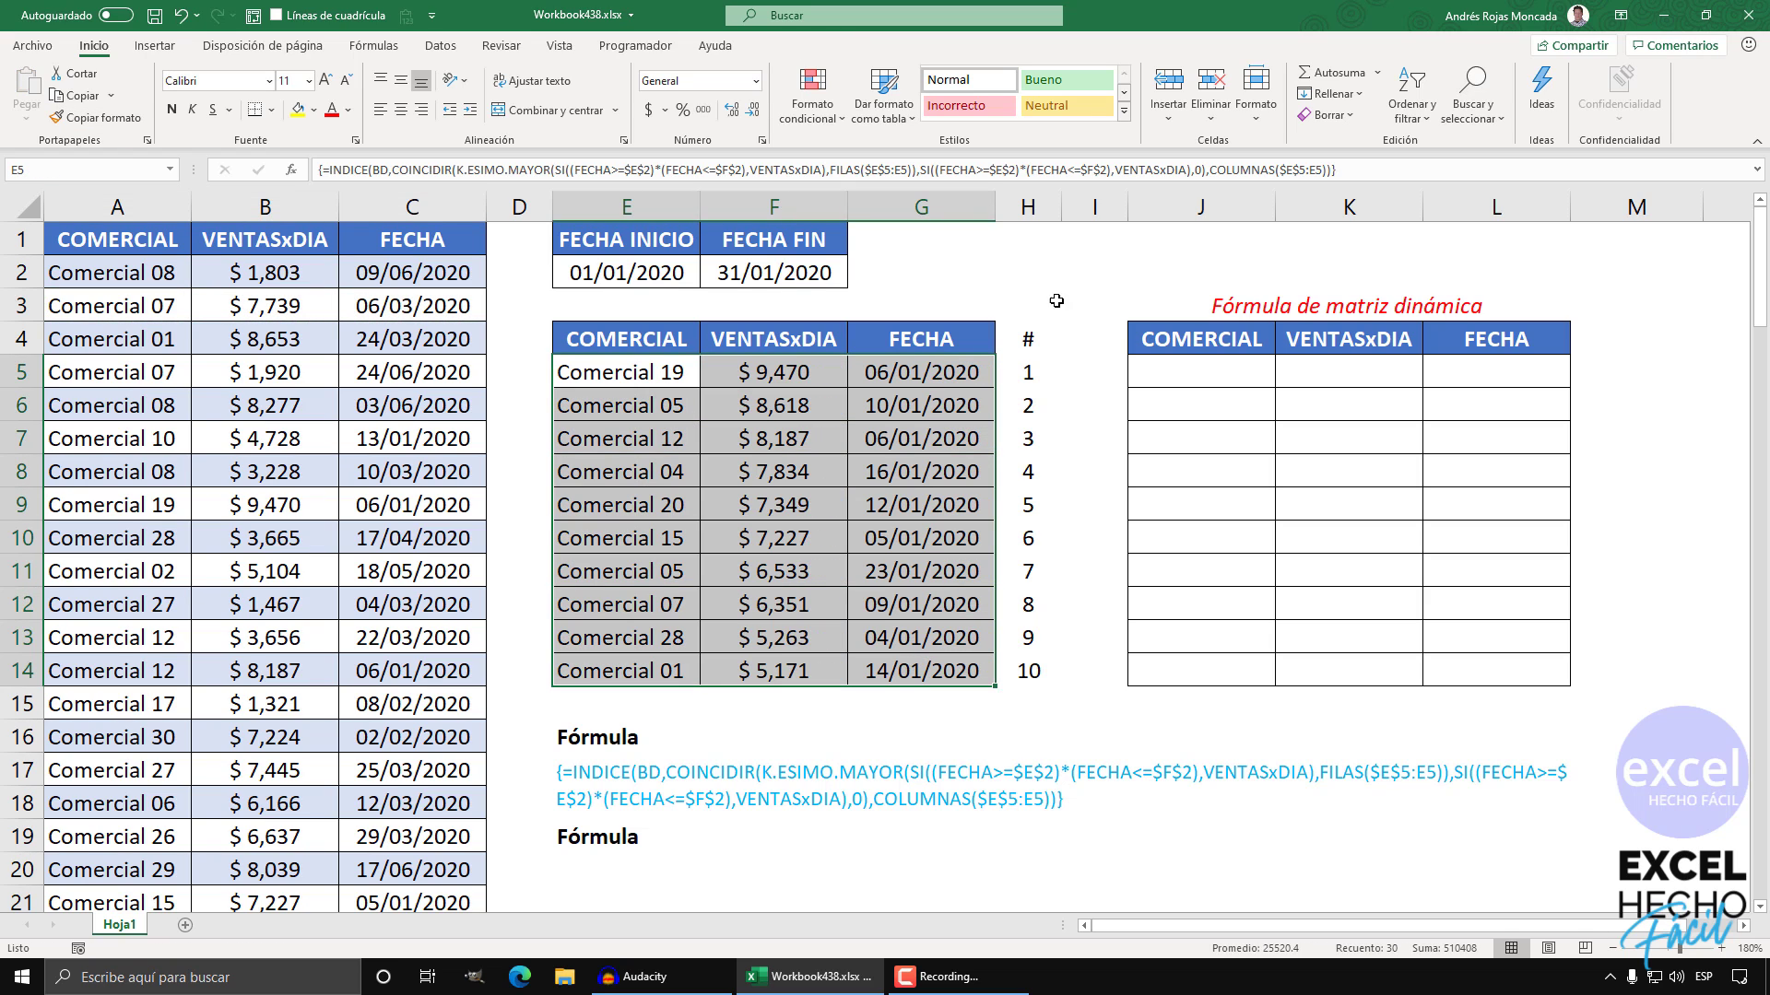
left_click_drag(1015, 277, 1109, 277)
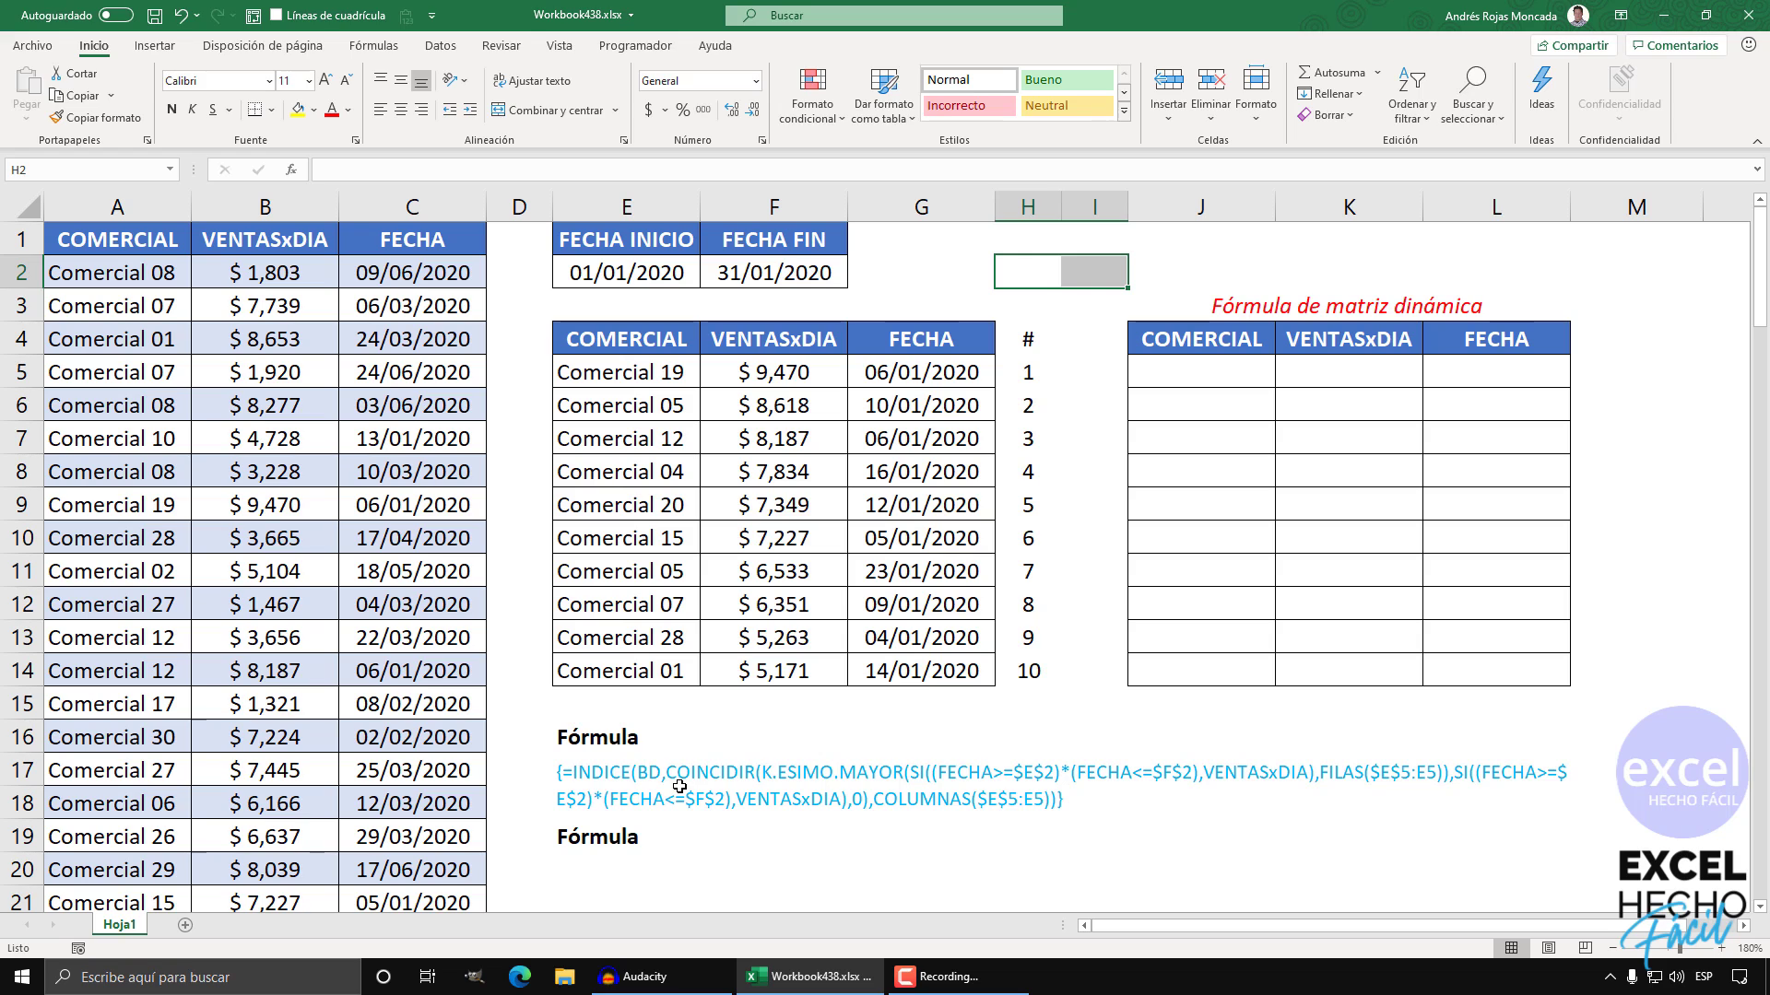
left_click(1239, 378)
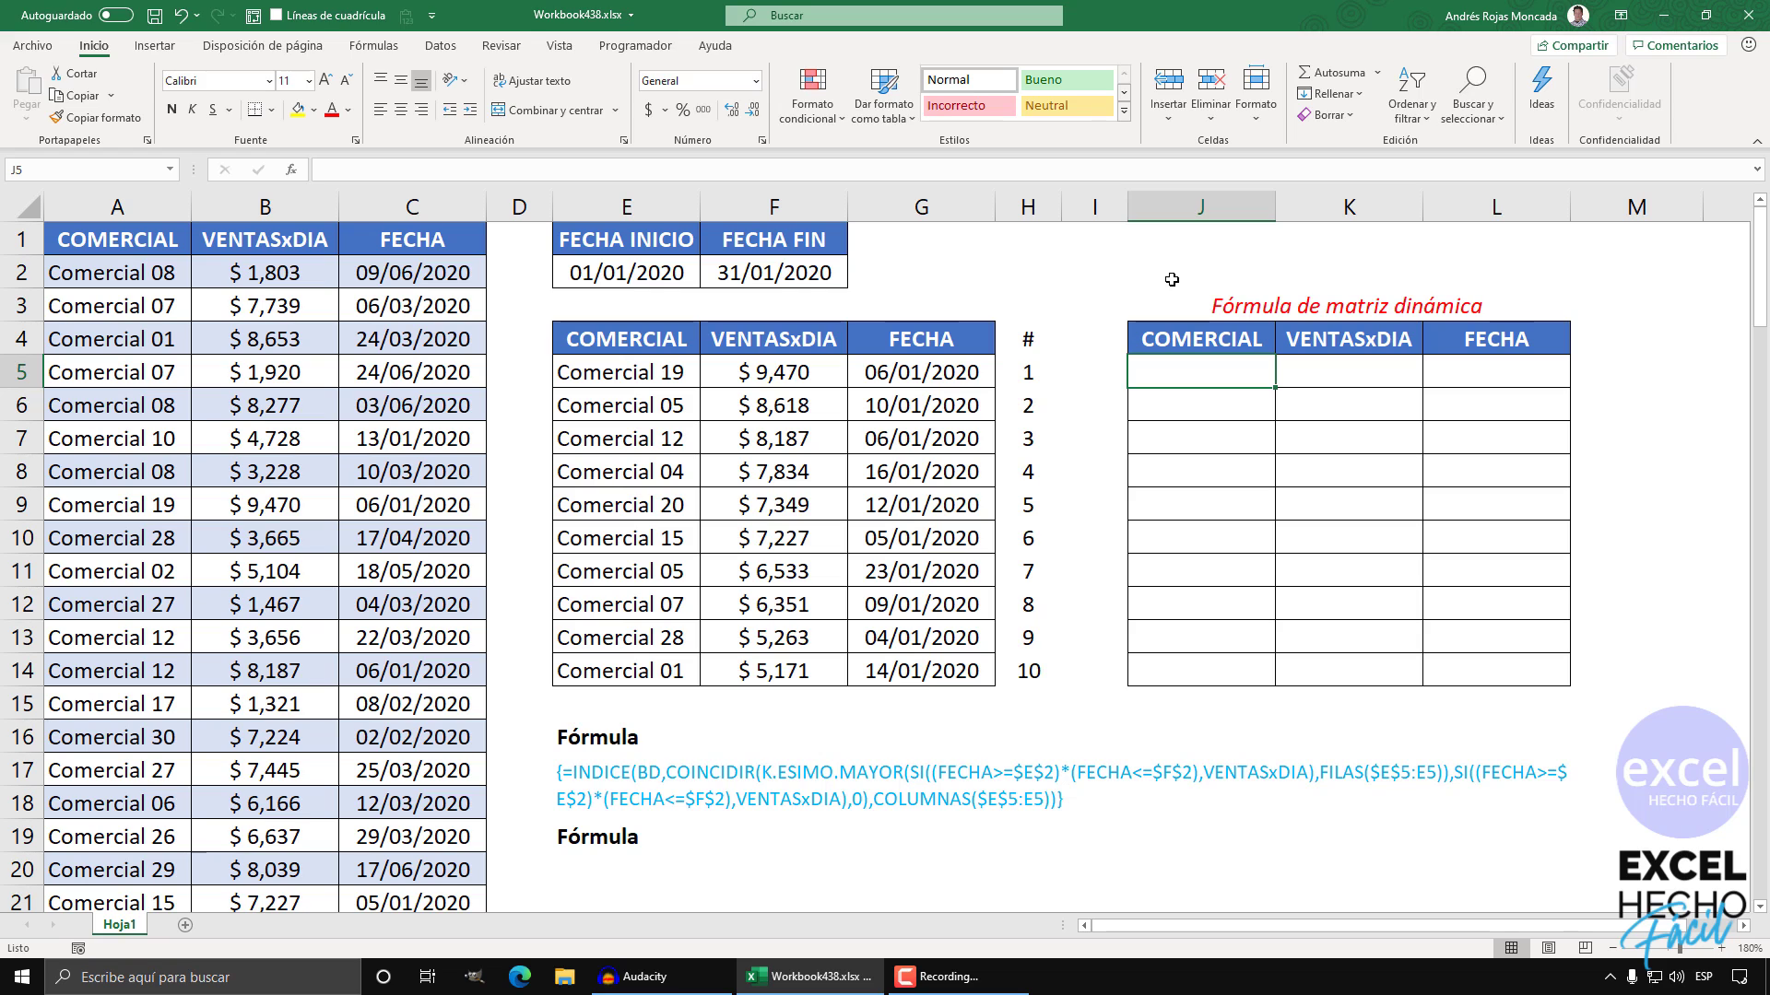
Step: Start J5's formula as =FILTRAR(BD,( with the BD table as the array to filter
type("=")
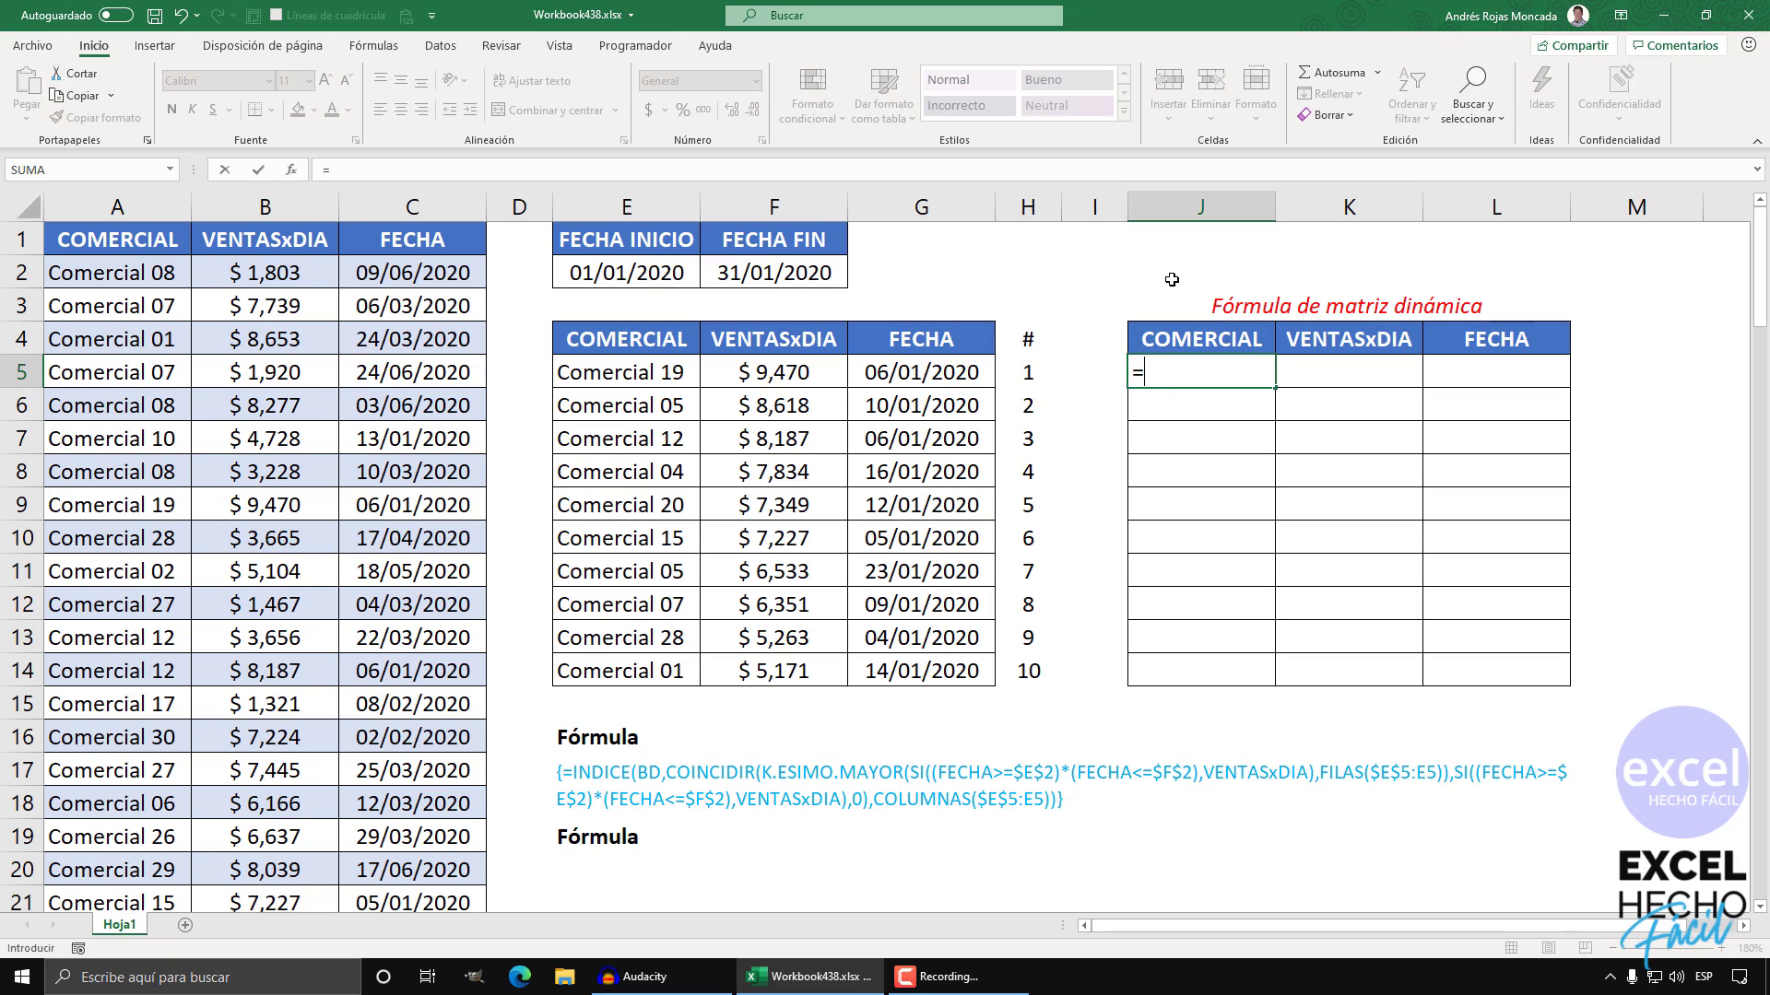
type("fil")
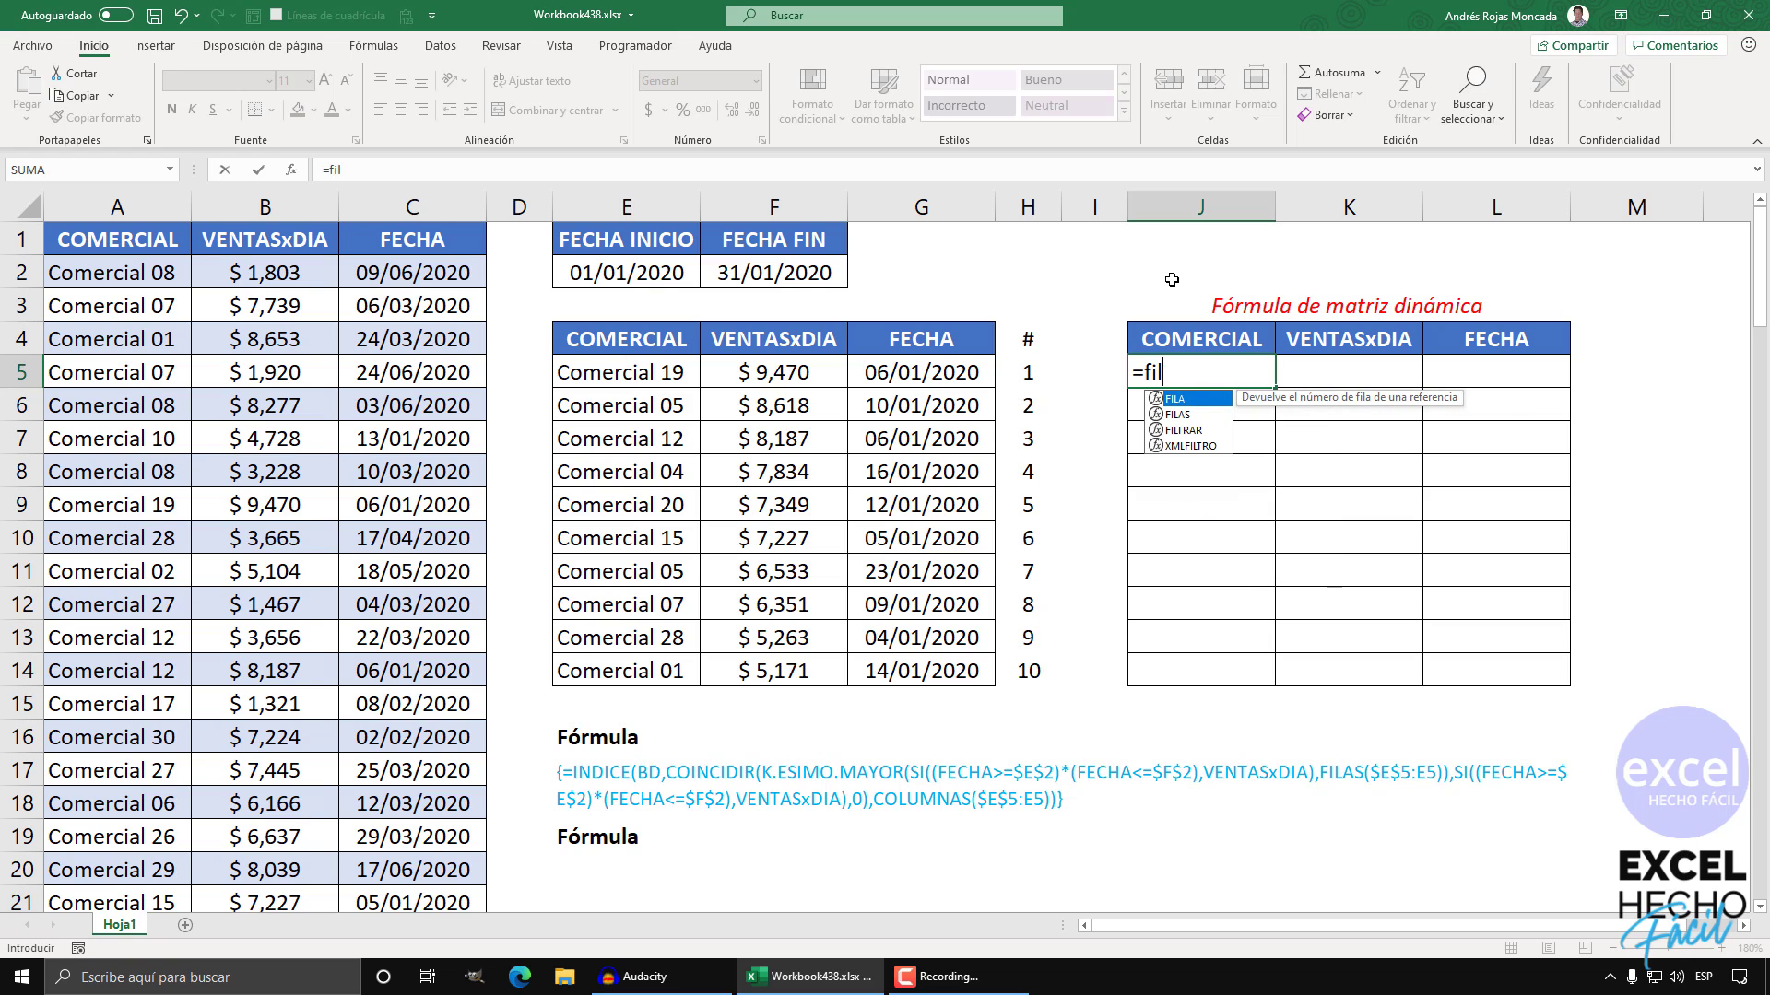
key("Down")
key("Tab")
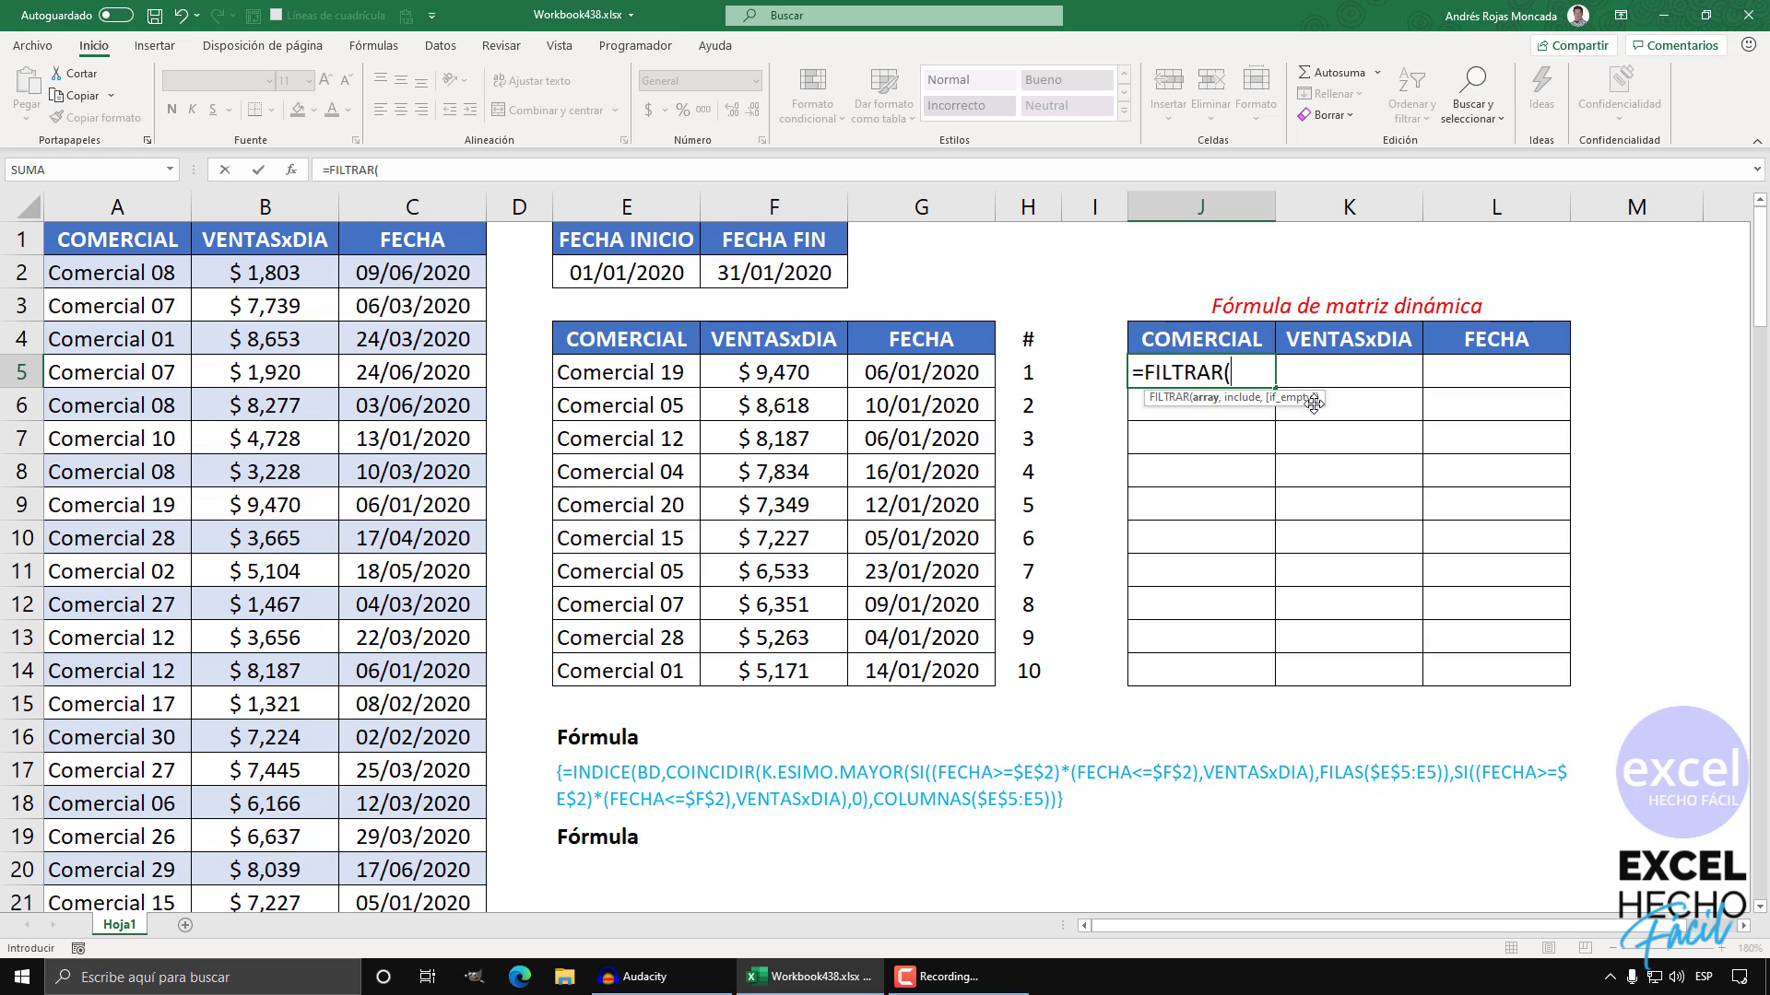
left_click_drag(1314, 401, 1307, 279)
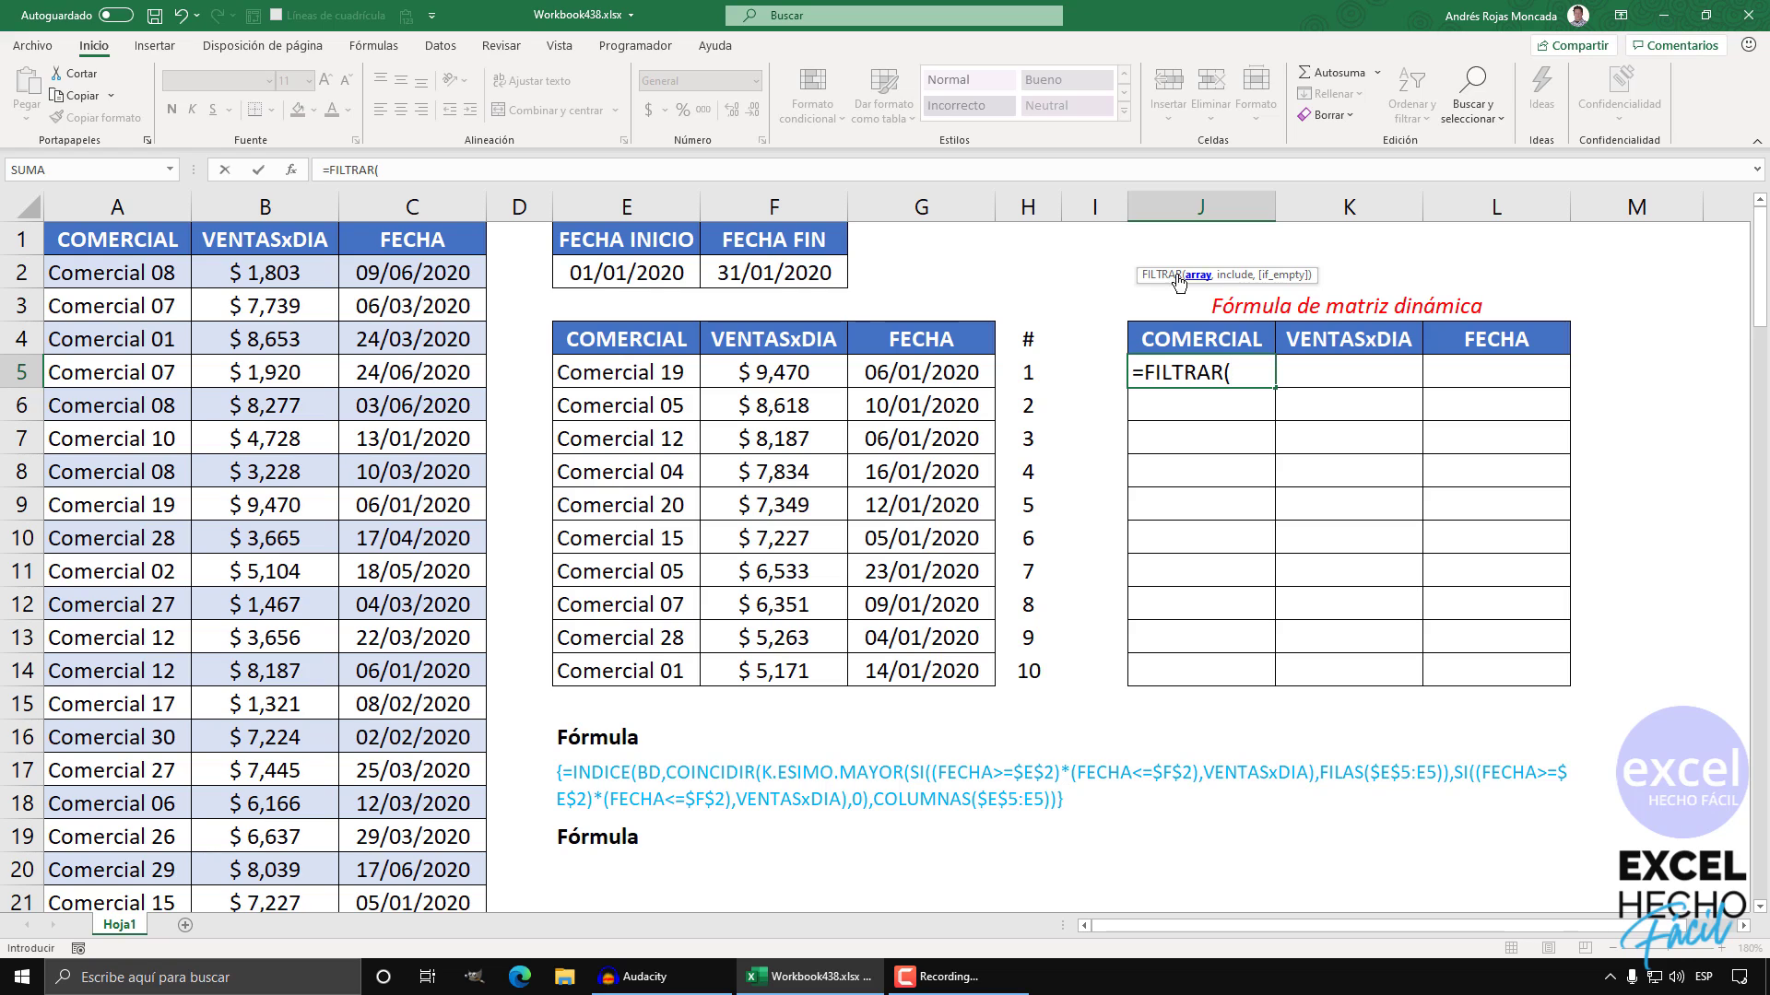
left_click(48, 218)
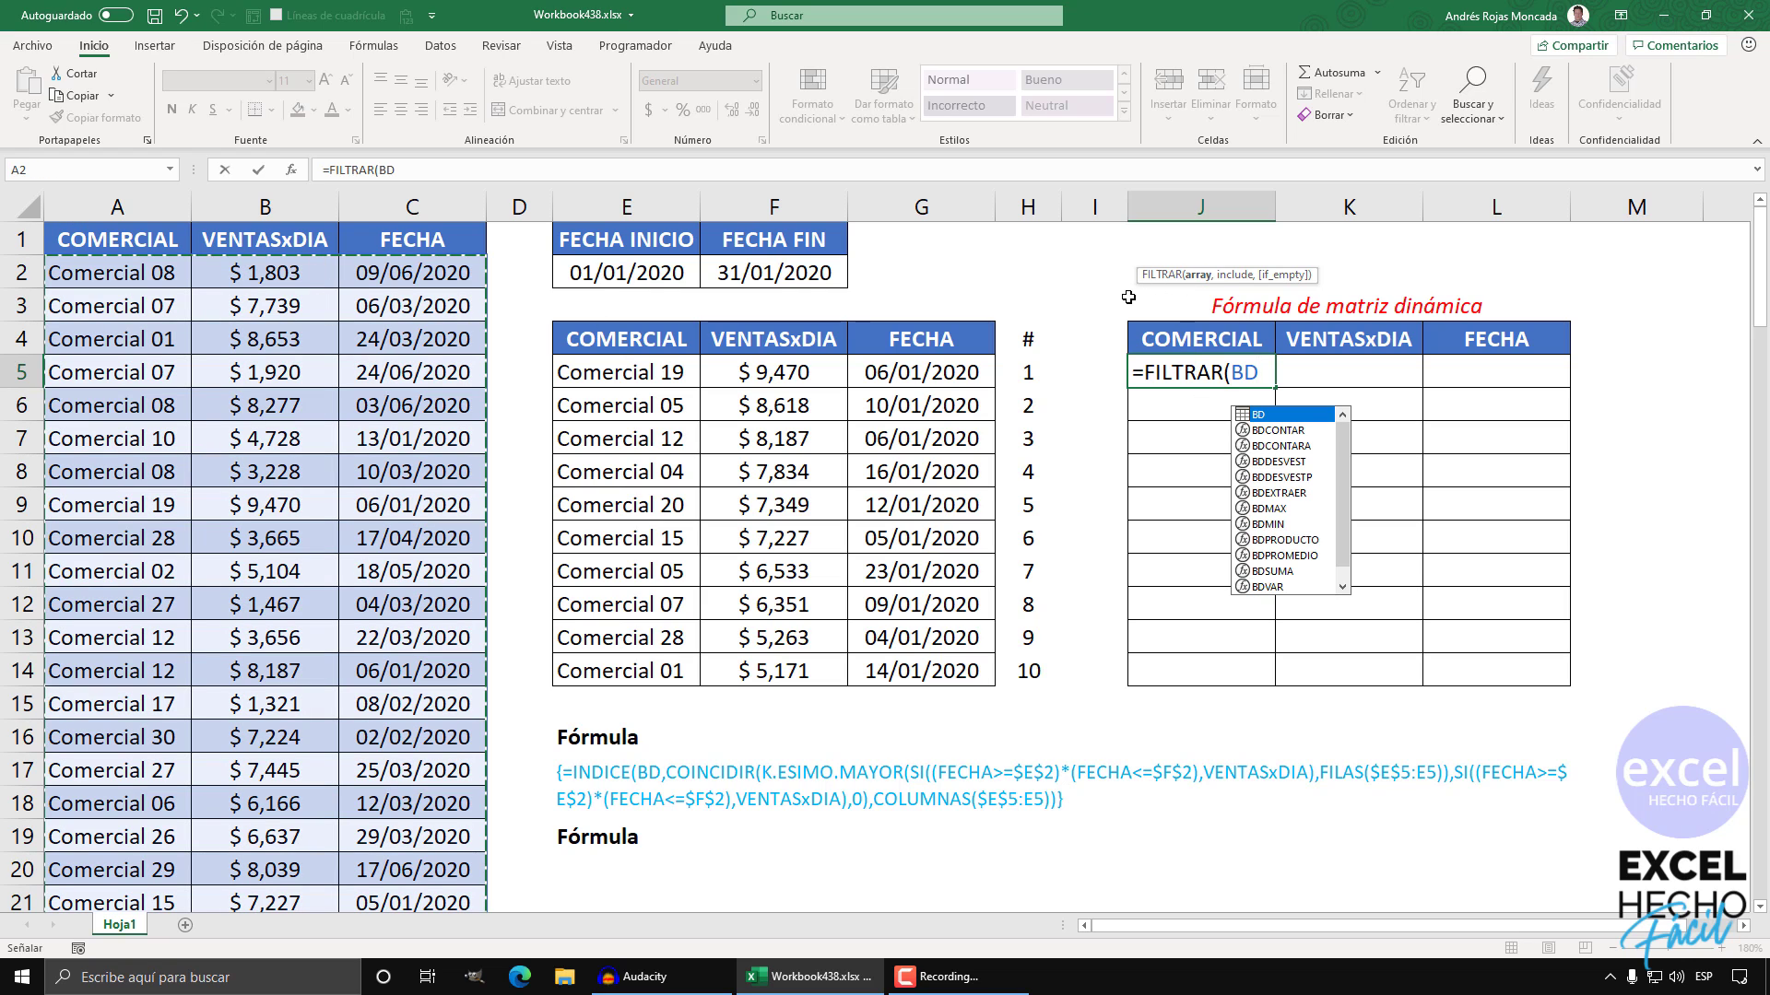
type(",")
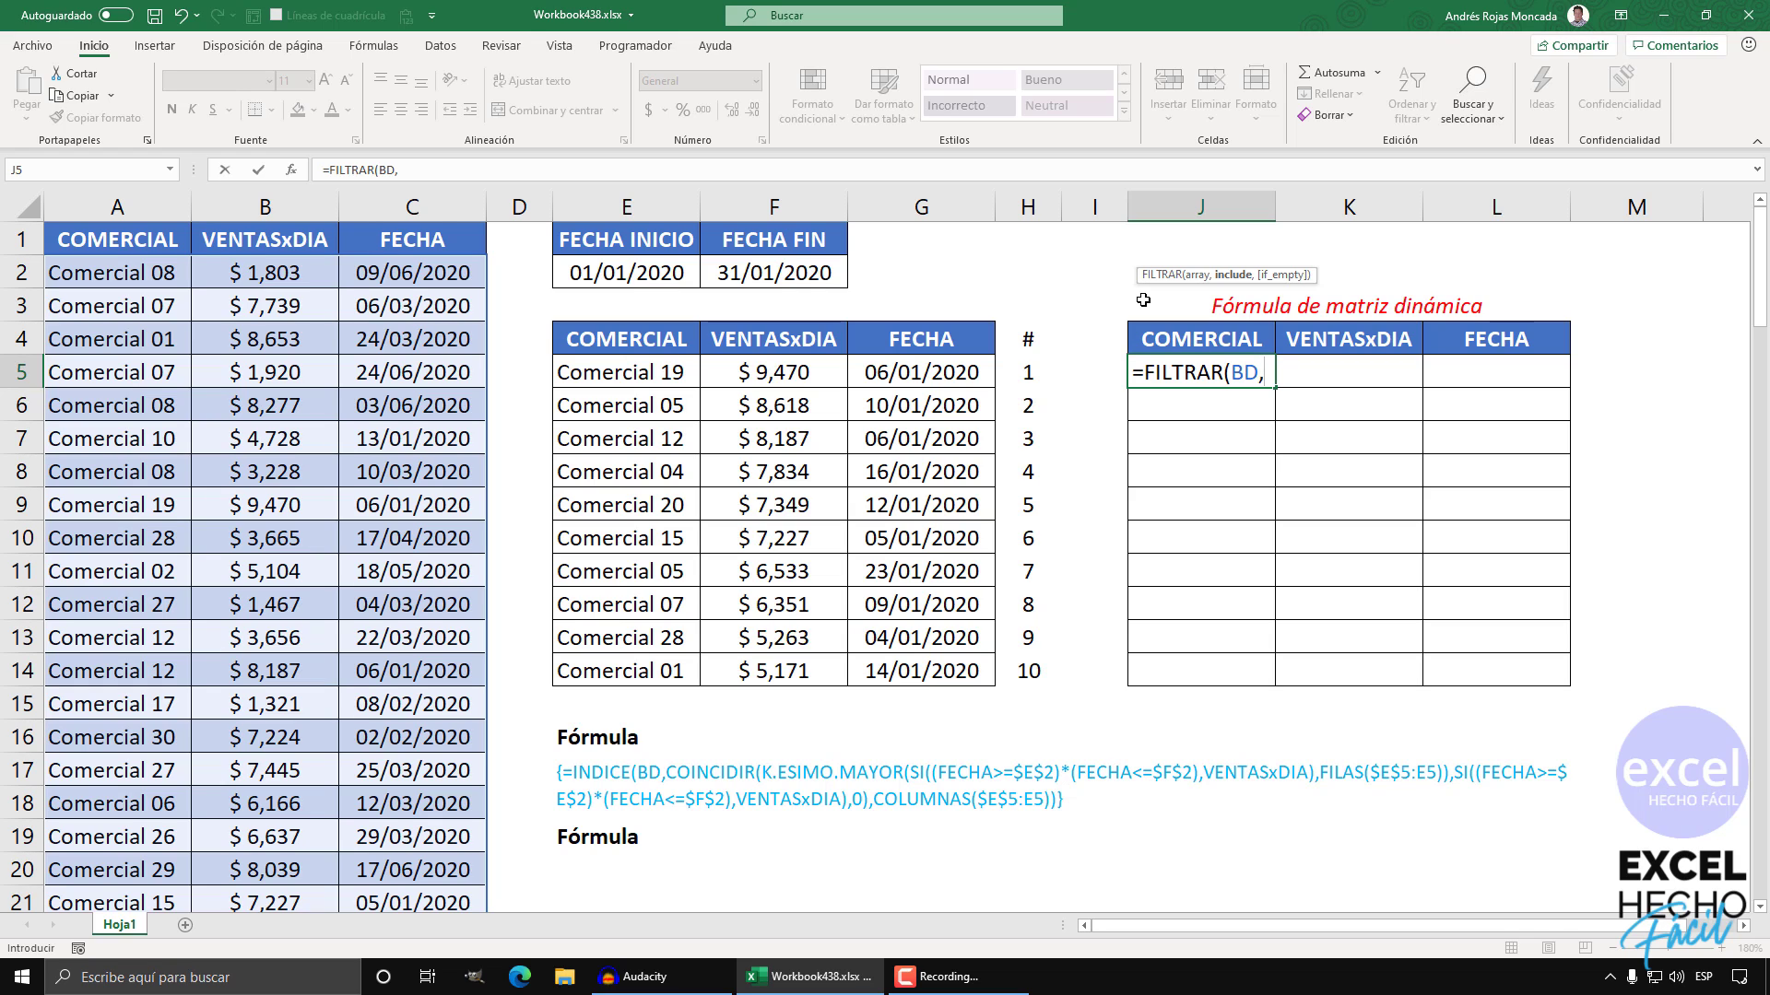
type("(")
key("F2")
Step: Build the start-date condition (FECHA>=E2) and copy it
left_click(457, 237)
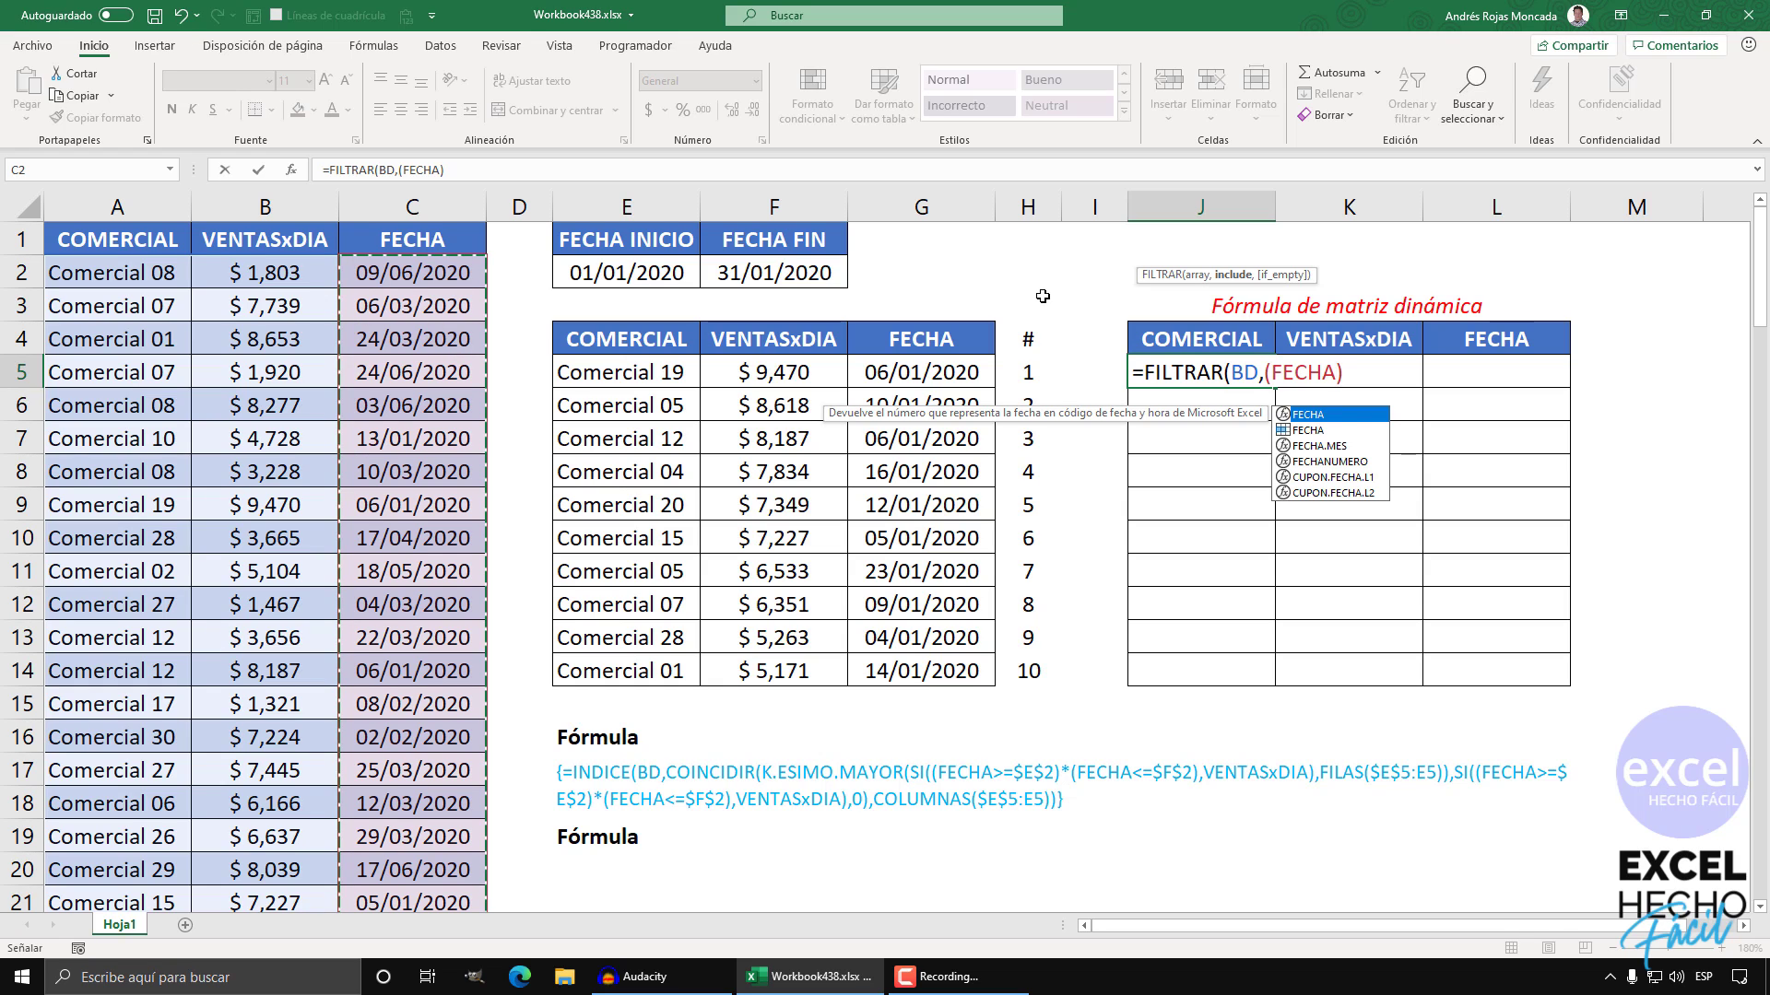
type(">")
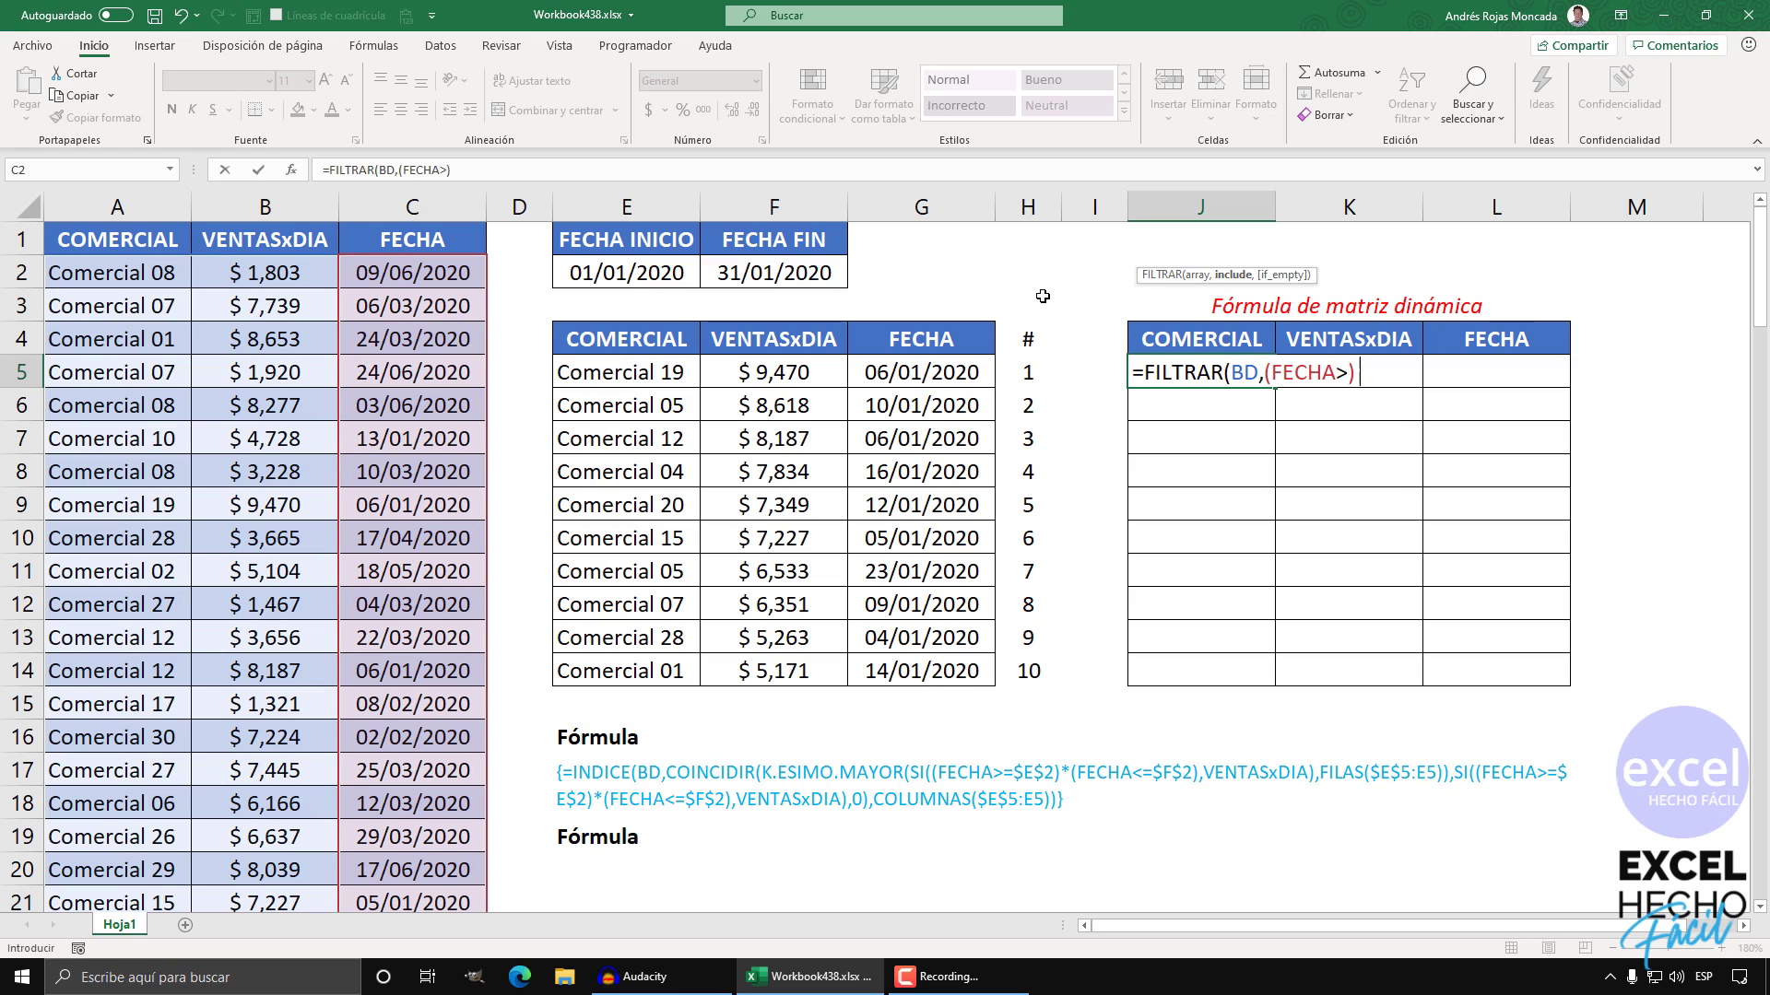
type("=")
left_click(653, 273)
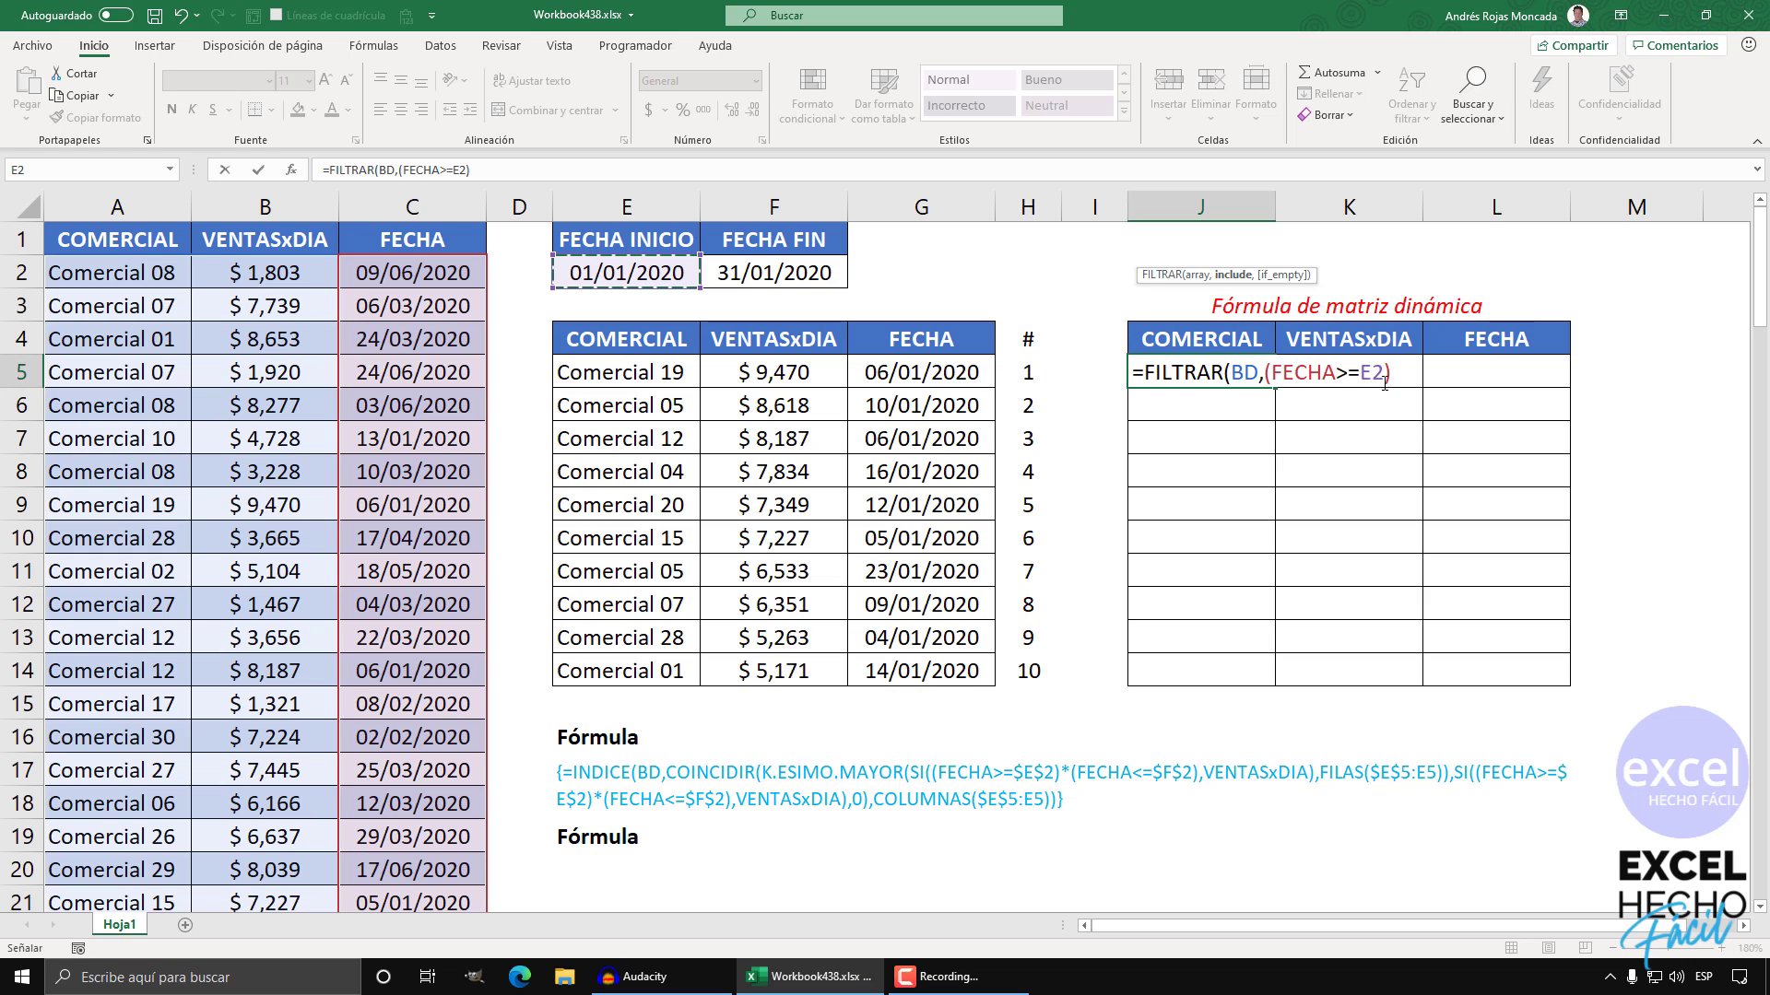
left_click_drag(1391, 372, 1261, 374)
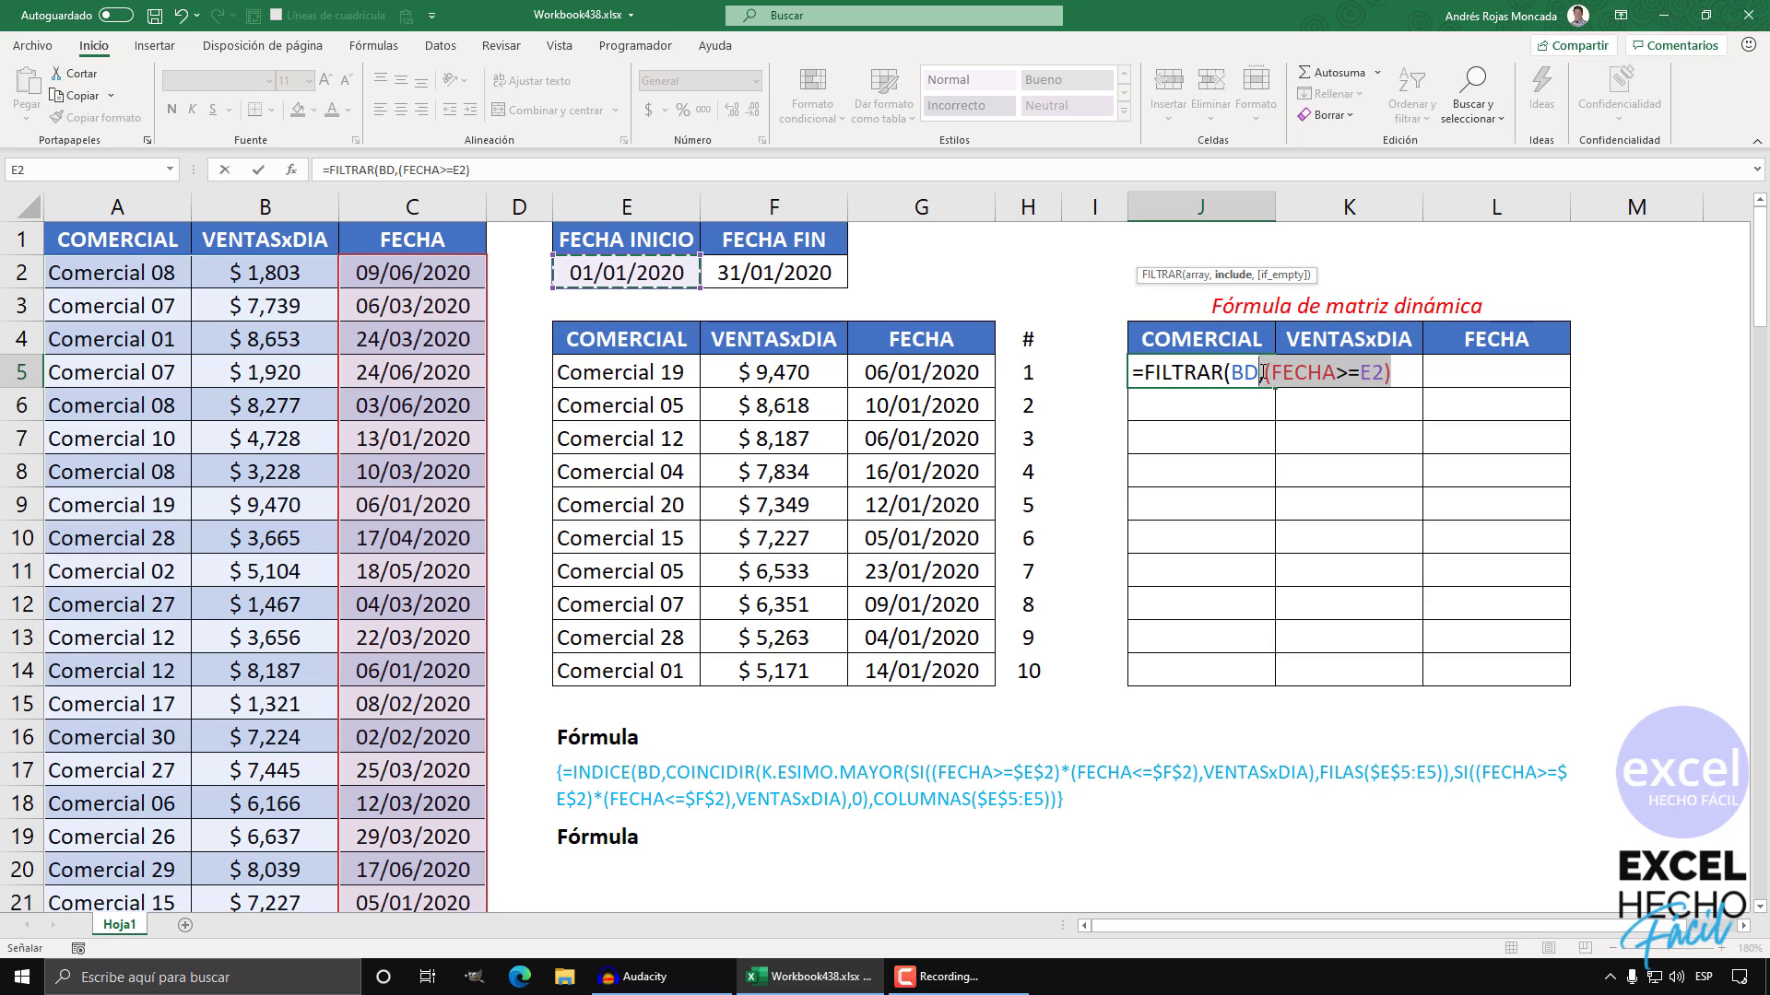
left_click_drag(1400, 372, 1261, 372)
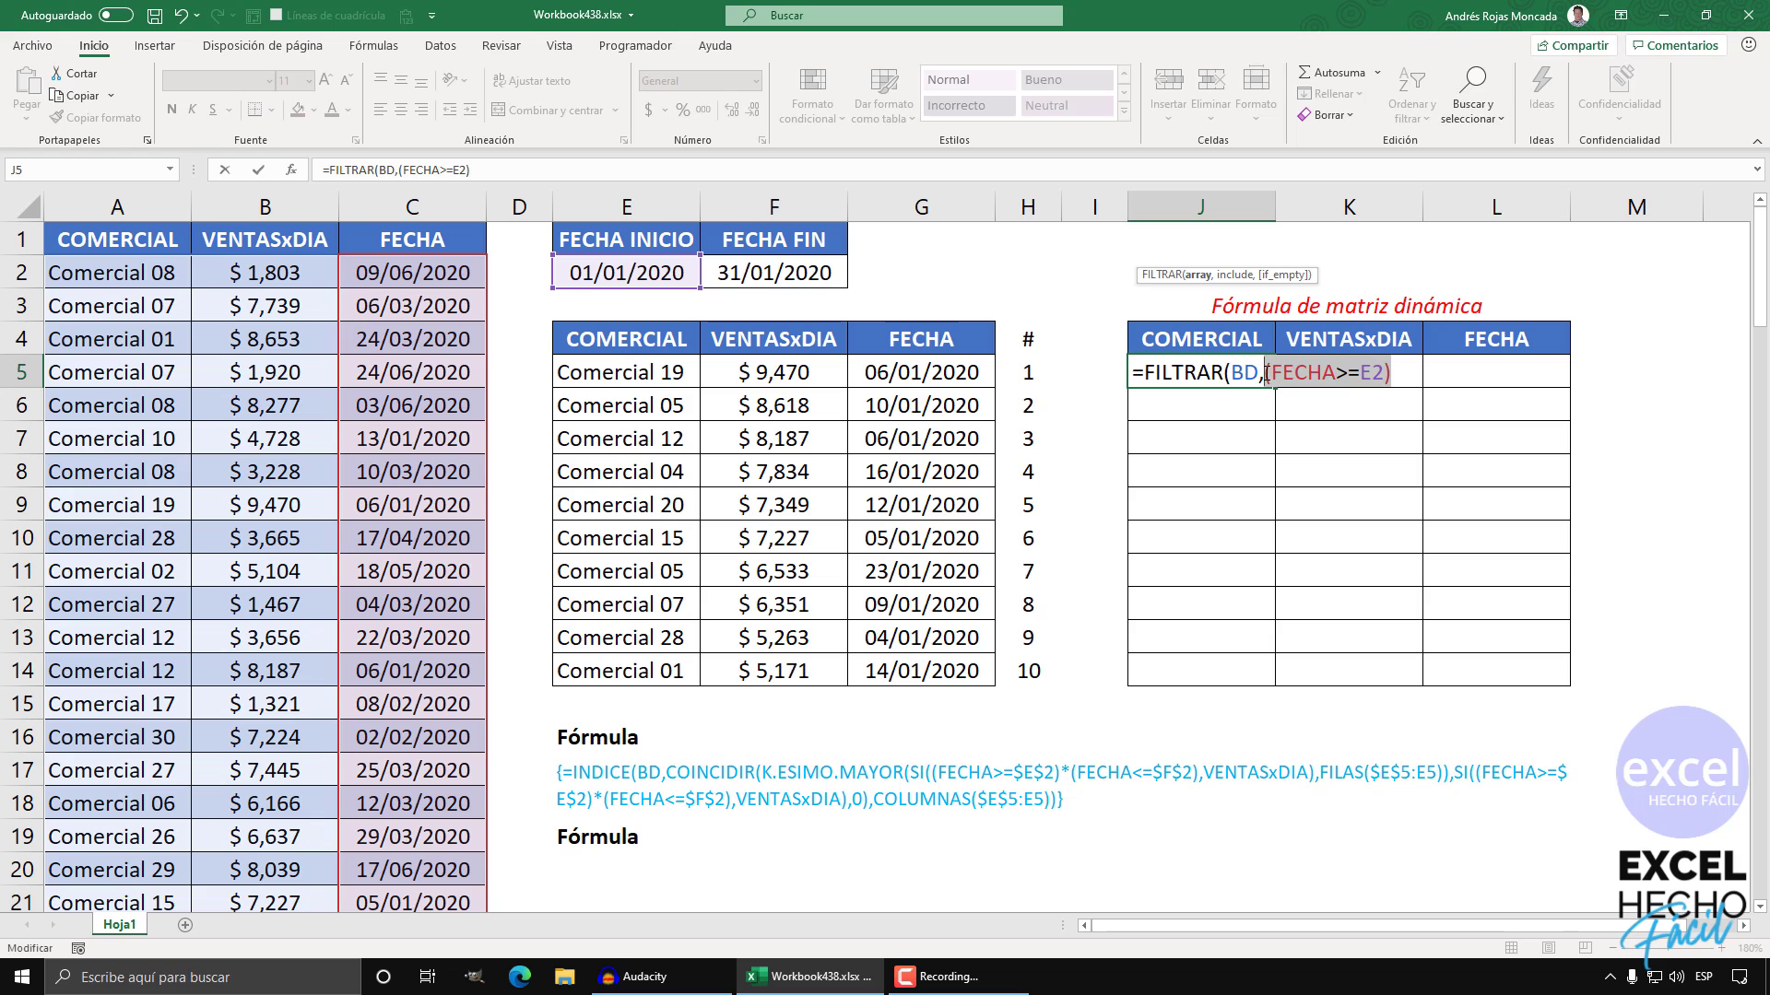
key("ctrl+c")
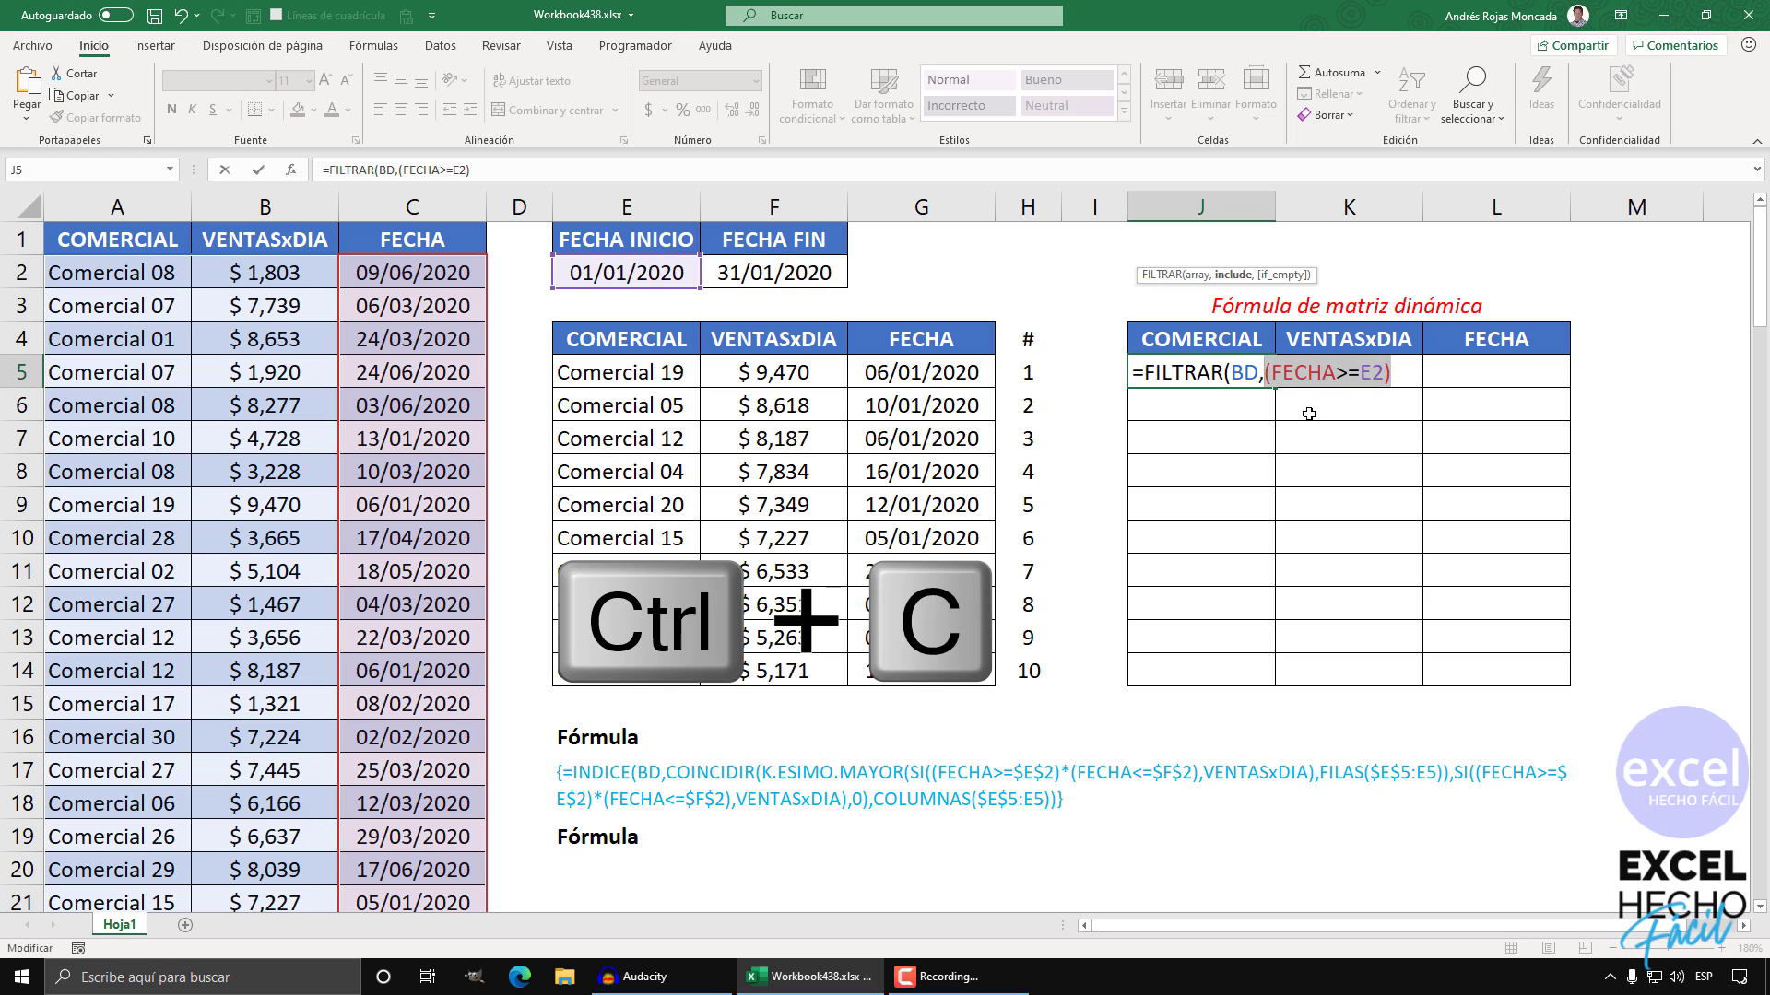
key("Right")
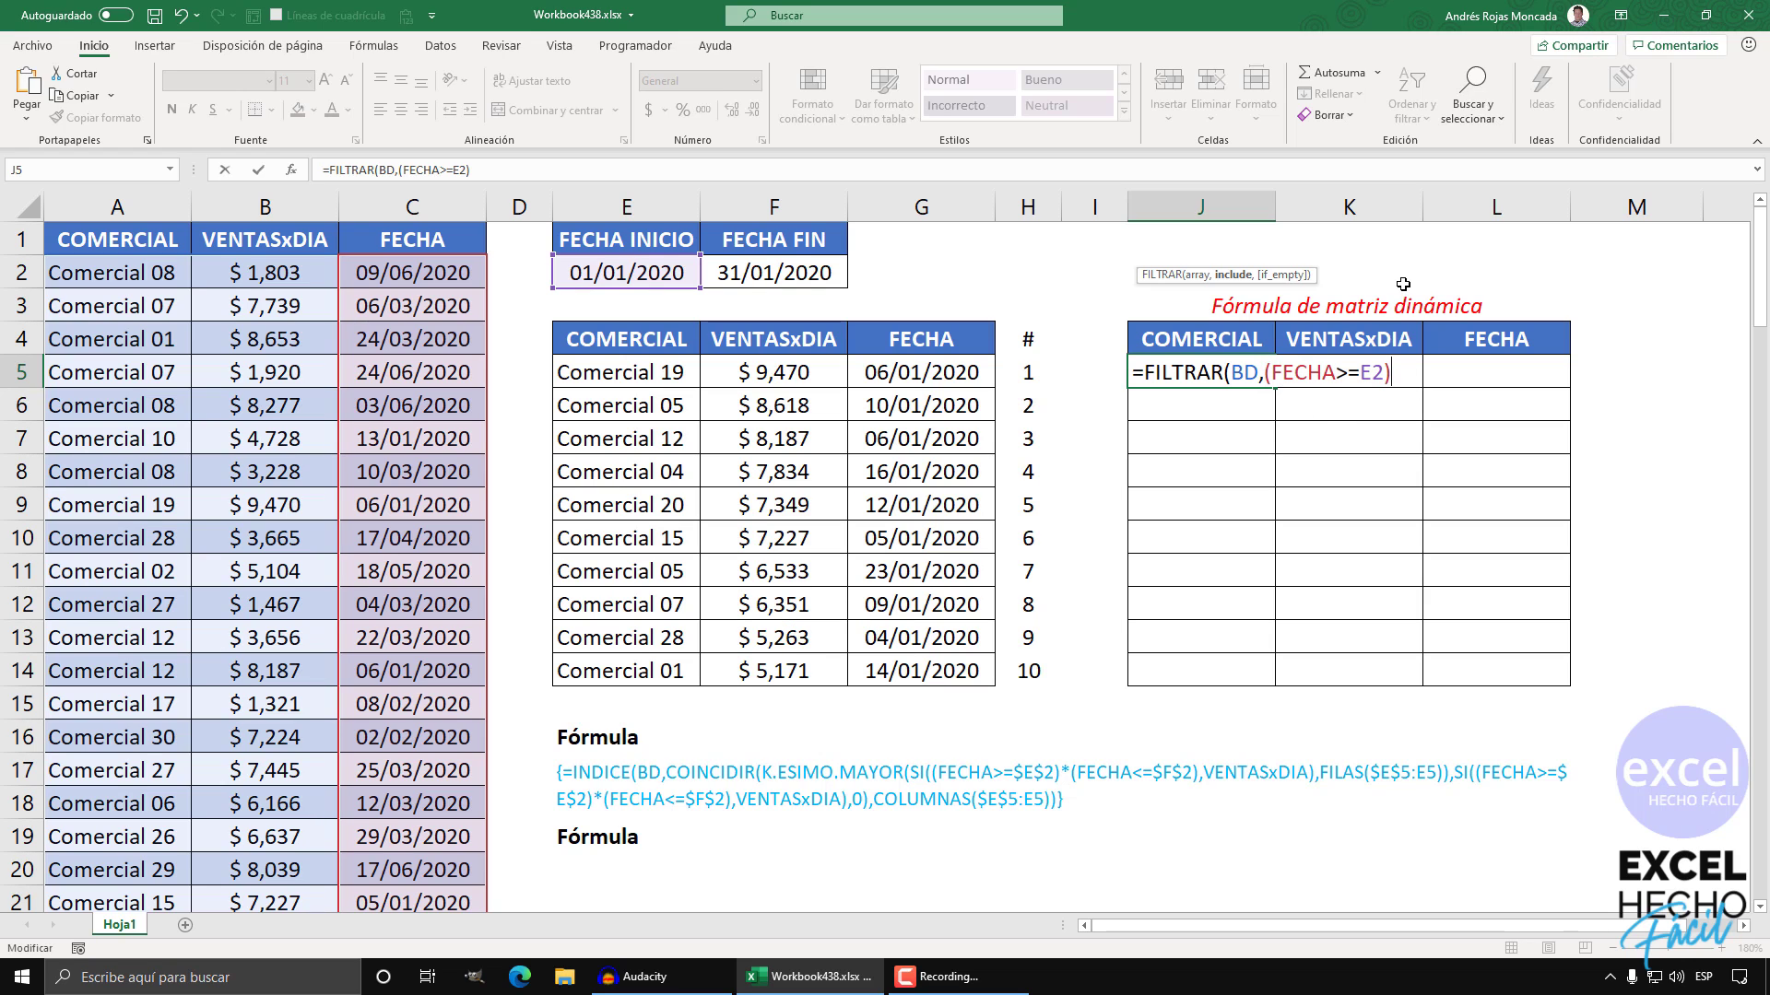
Step: Add *(FECHA<=F2) as the end-date condition, close the formula and enter it in J5
type("*")
key("ctrl+v")
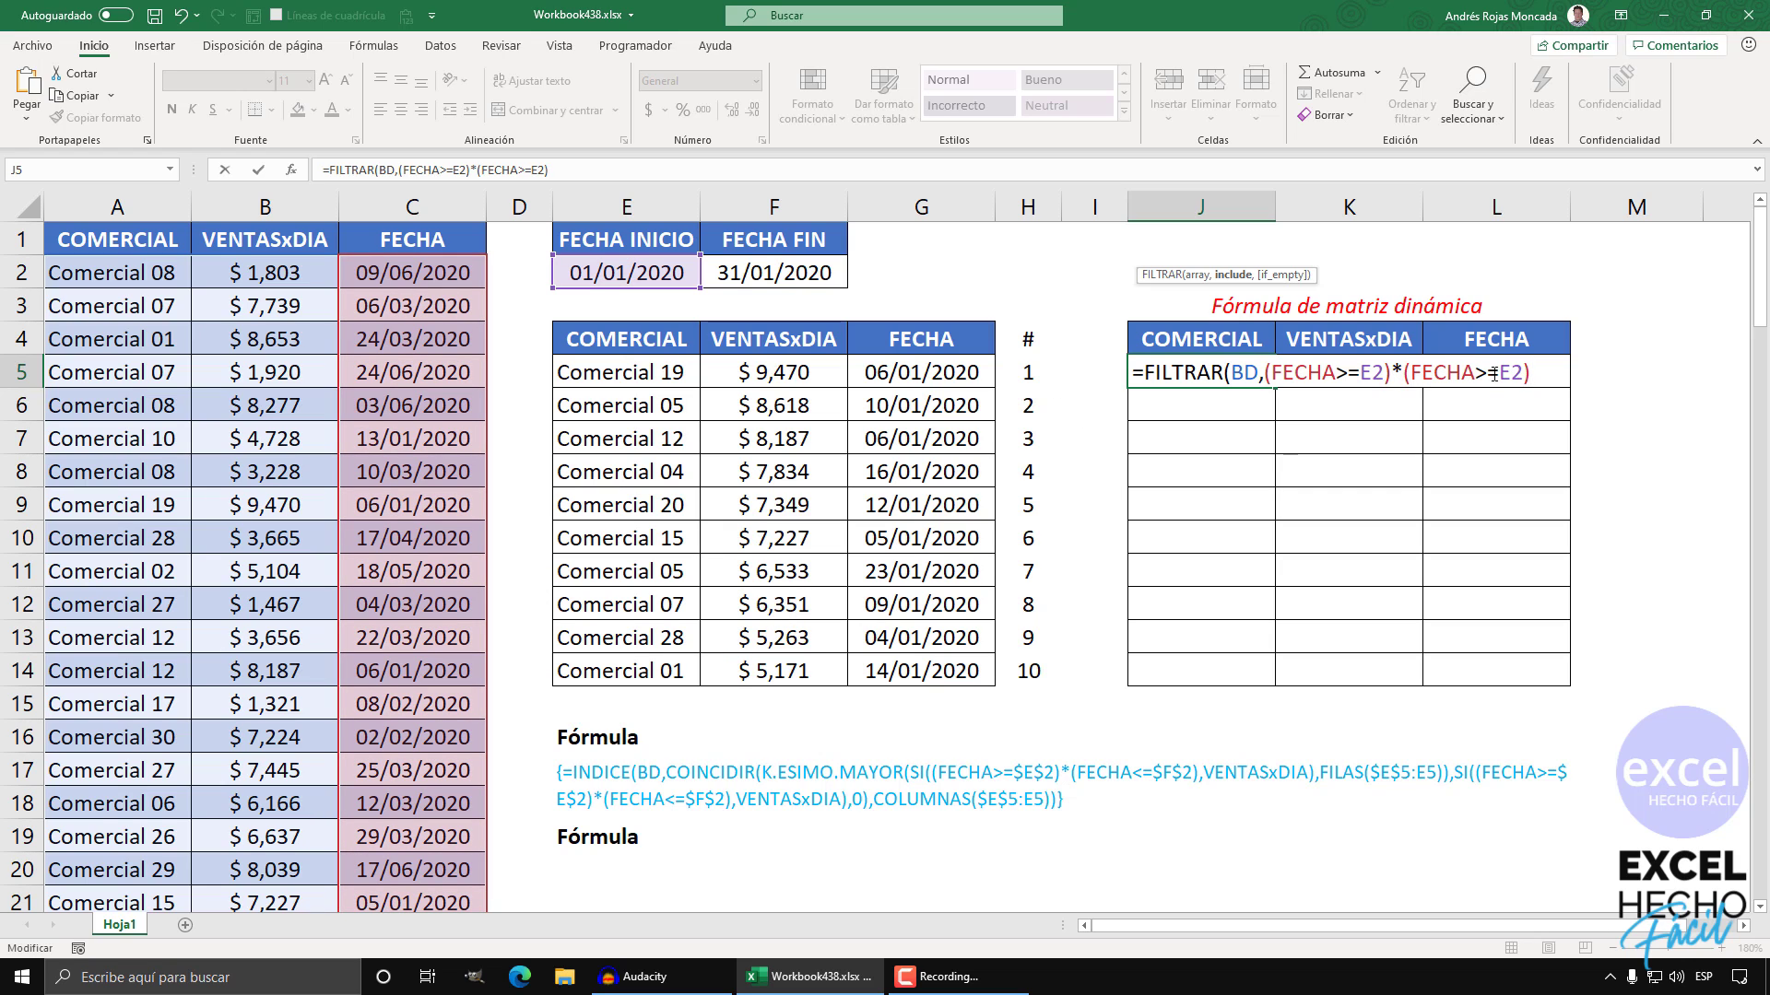
left_click_drag(1497, 373, 1475, 373)
key("BackSpace")
type("<")
double_click(1509, 373)
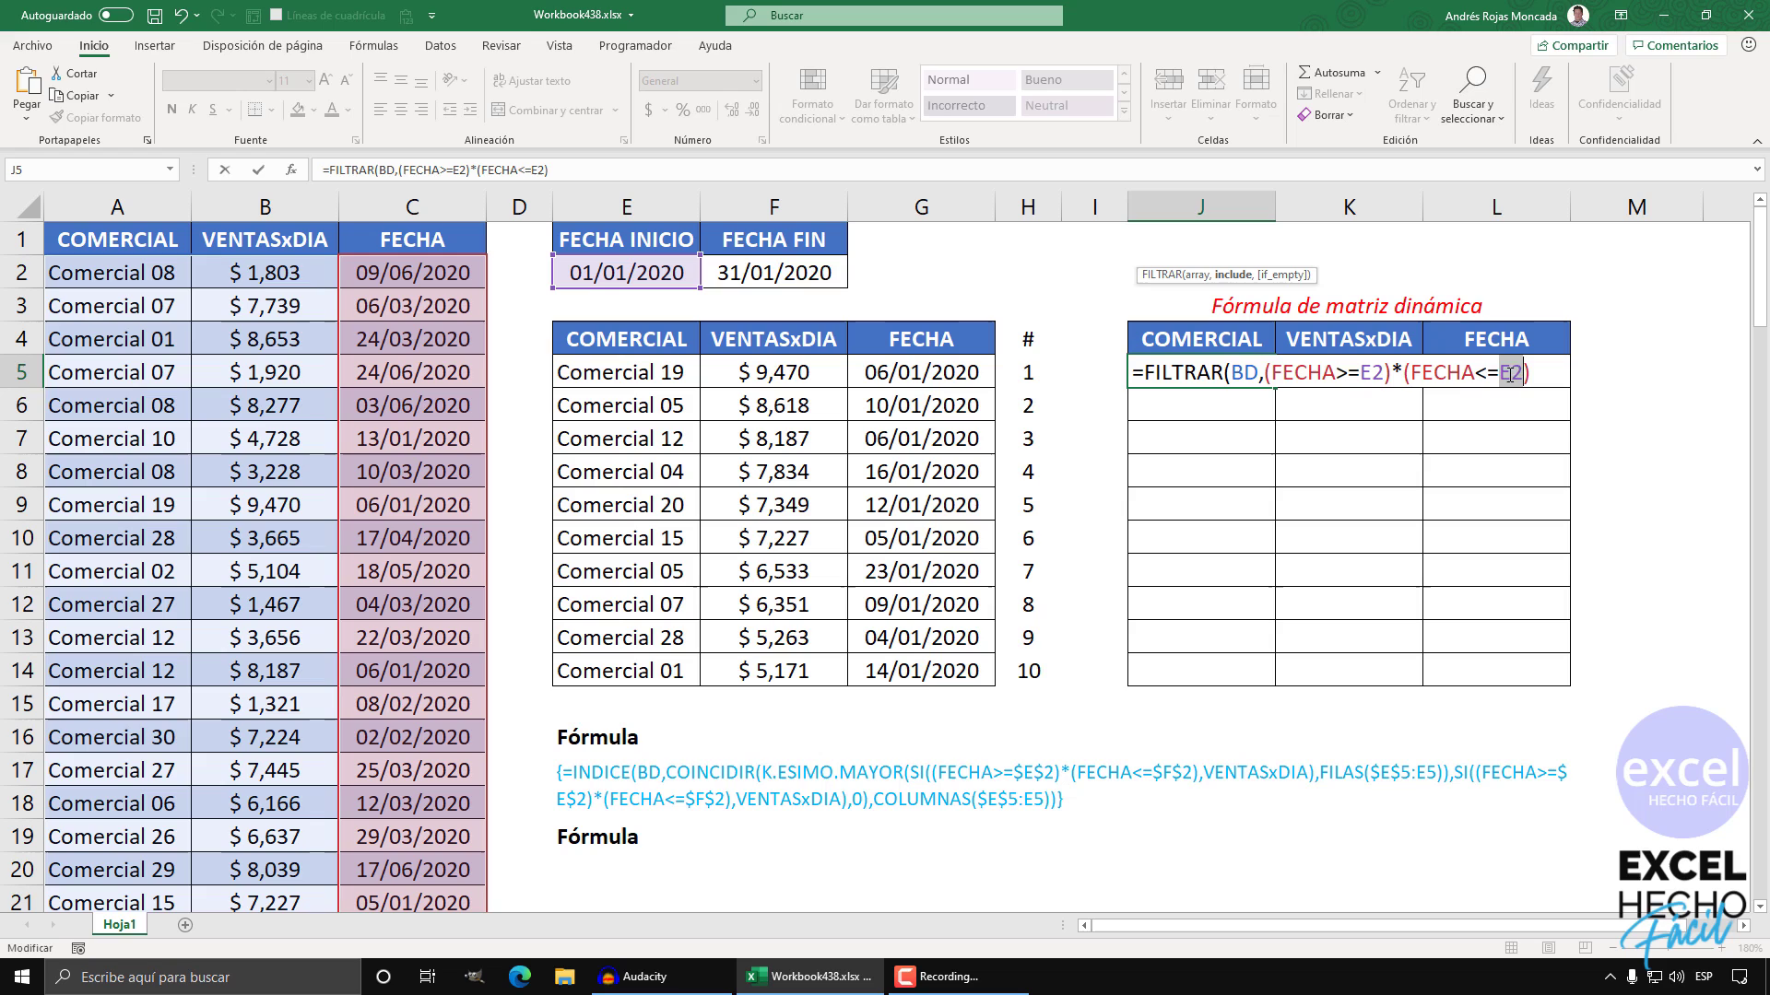
left_click(783, 276)
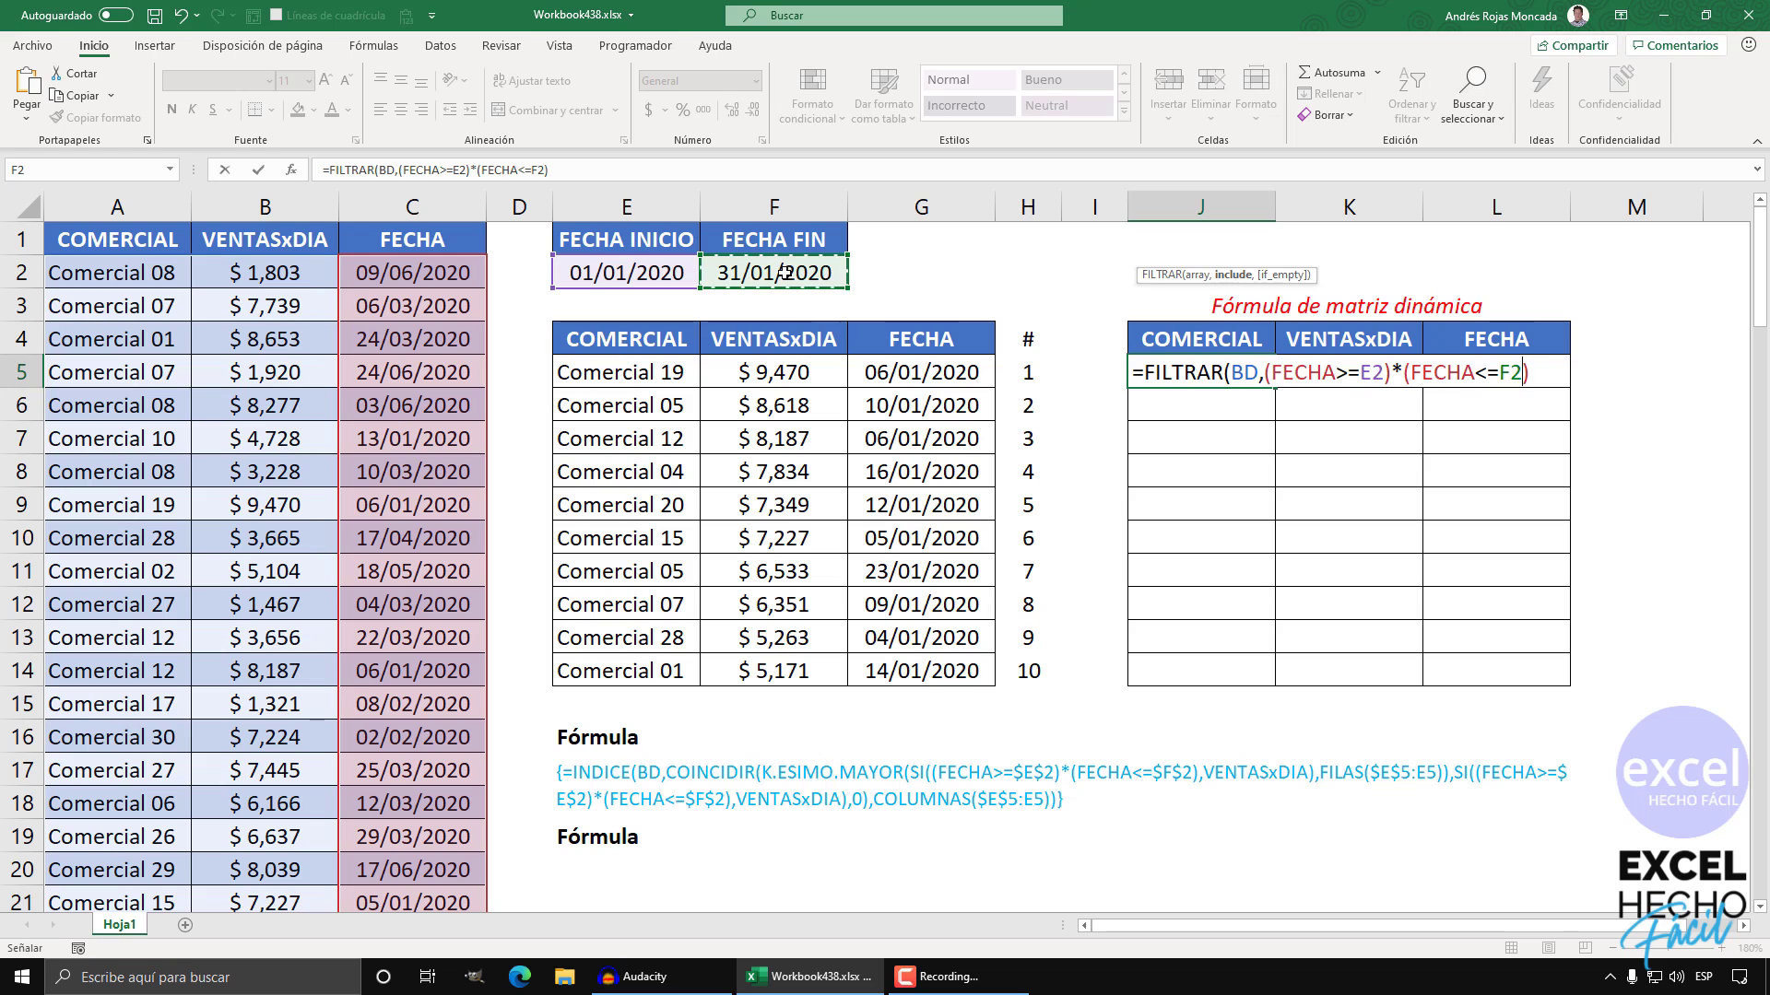
left_click(1534, 374)
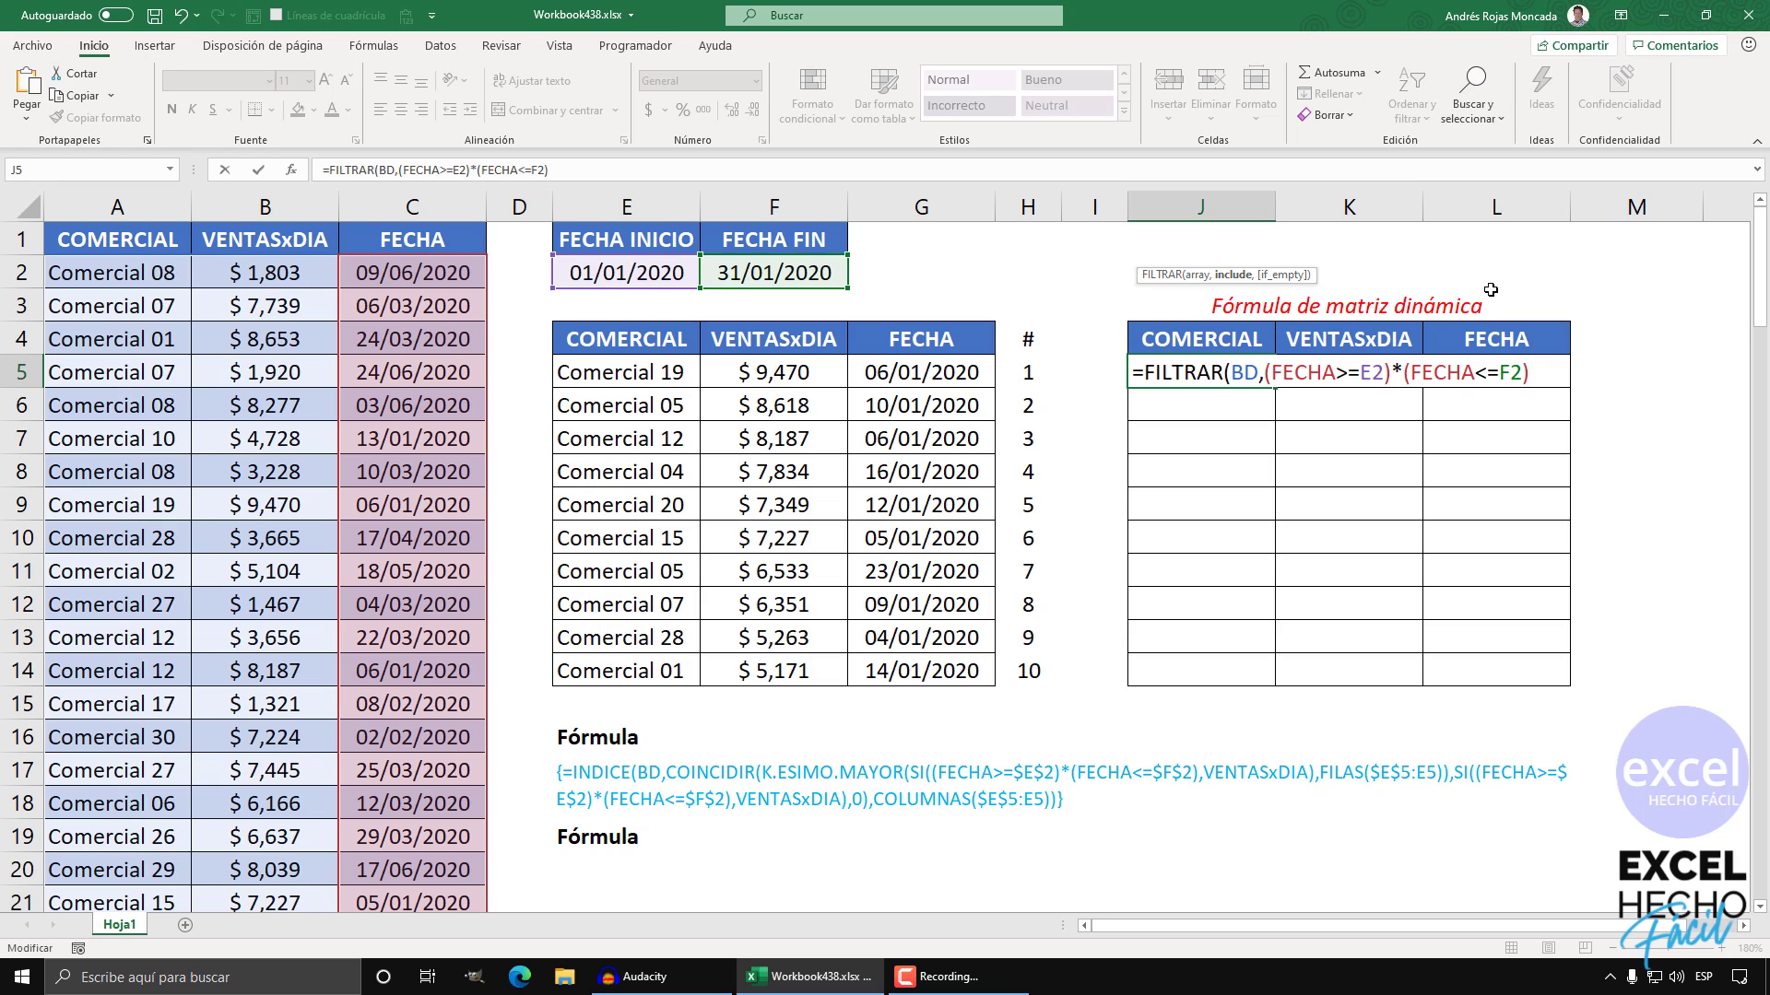
type(")")
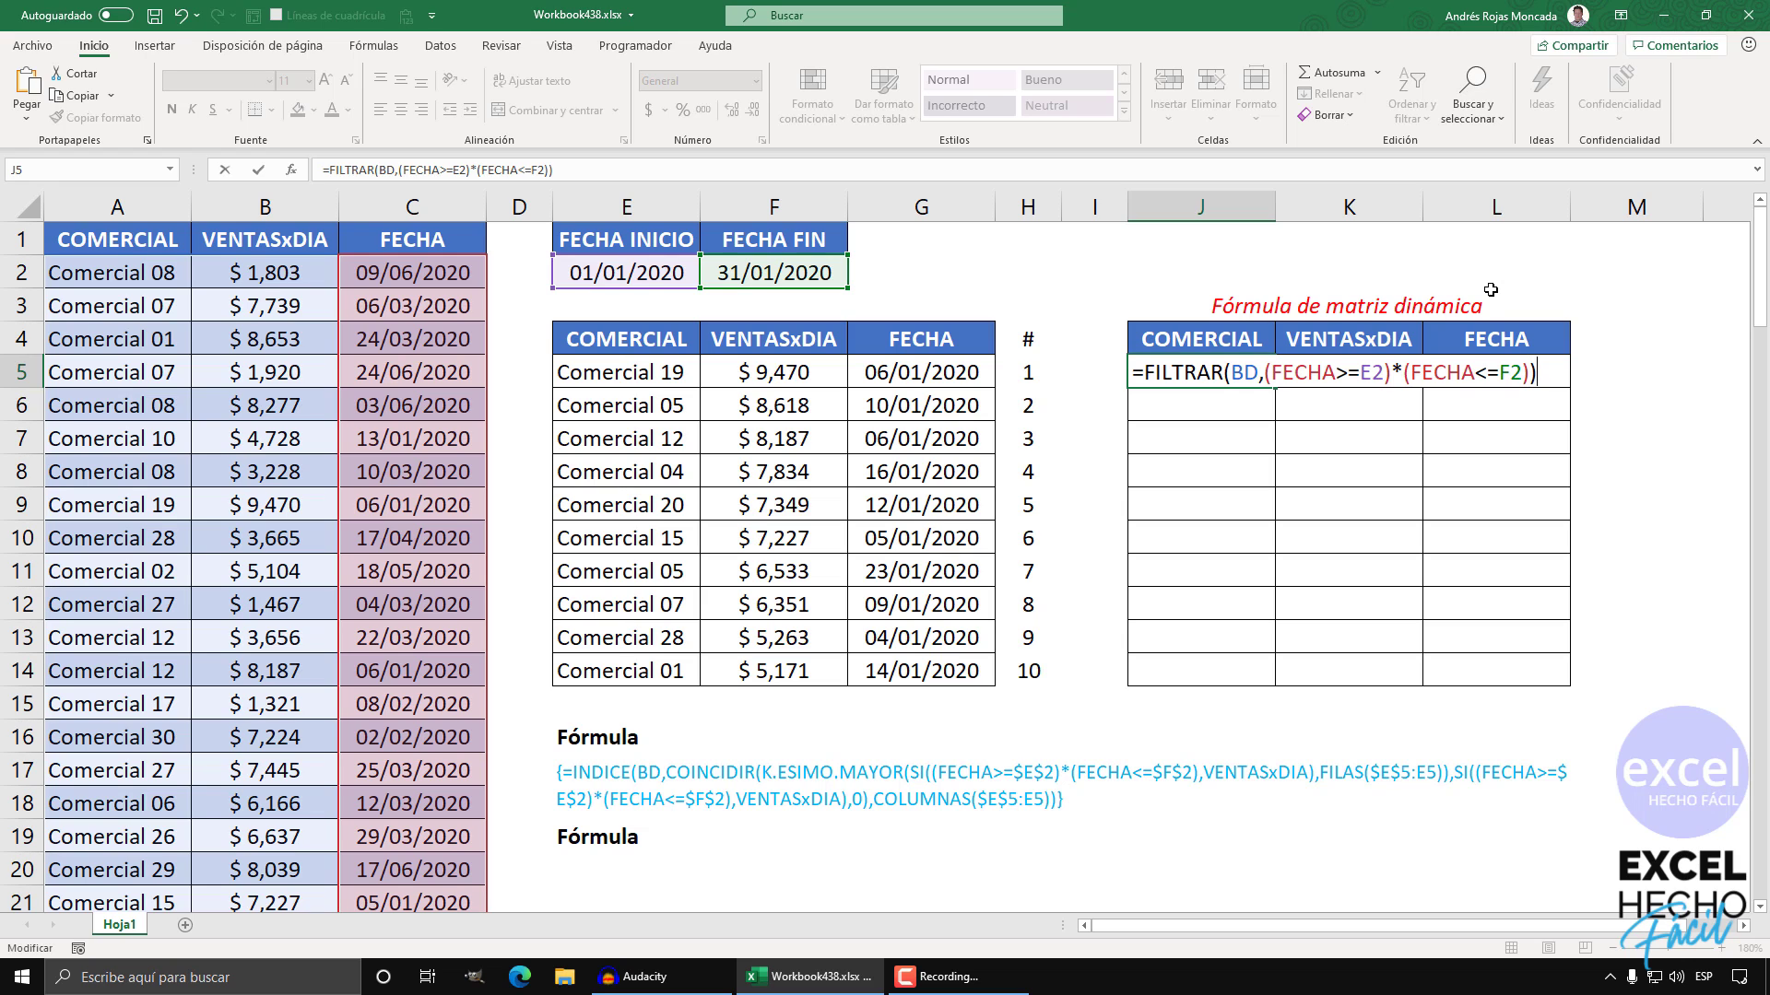
key("ctrl+Return")
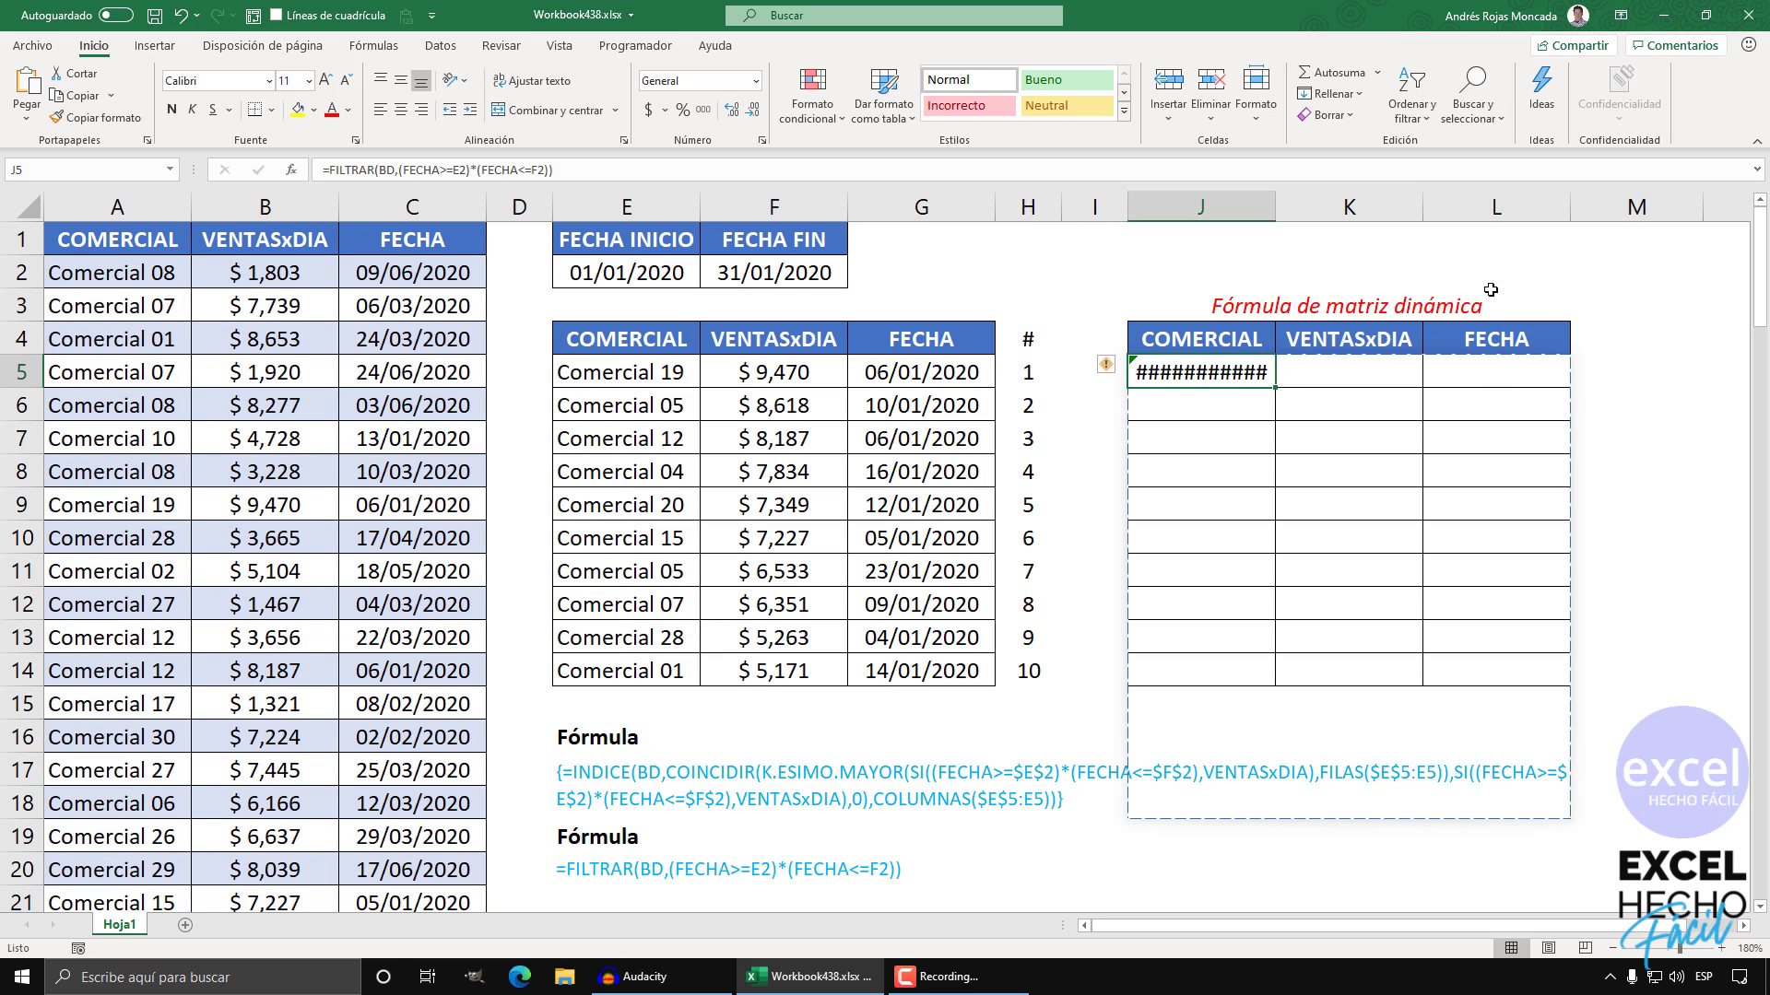
Step: Unmerge E17:L18, then merge only E17:I18 with top-left alignment so results can spill
left_click(1226, 773)
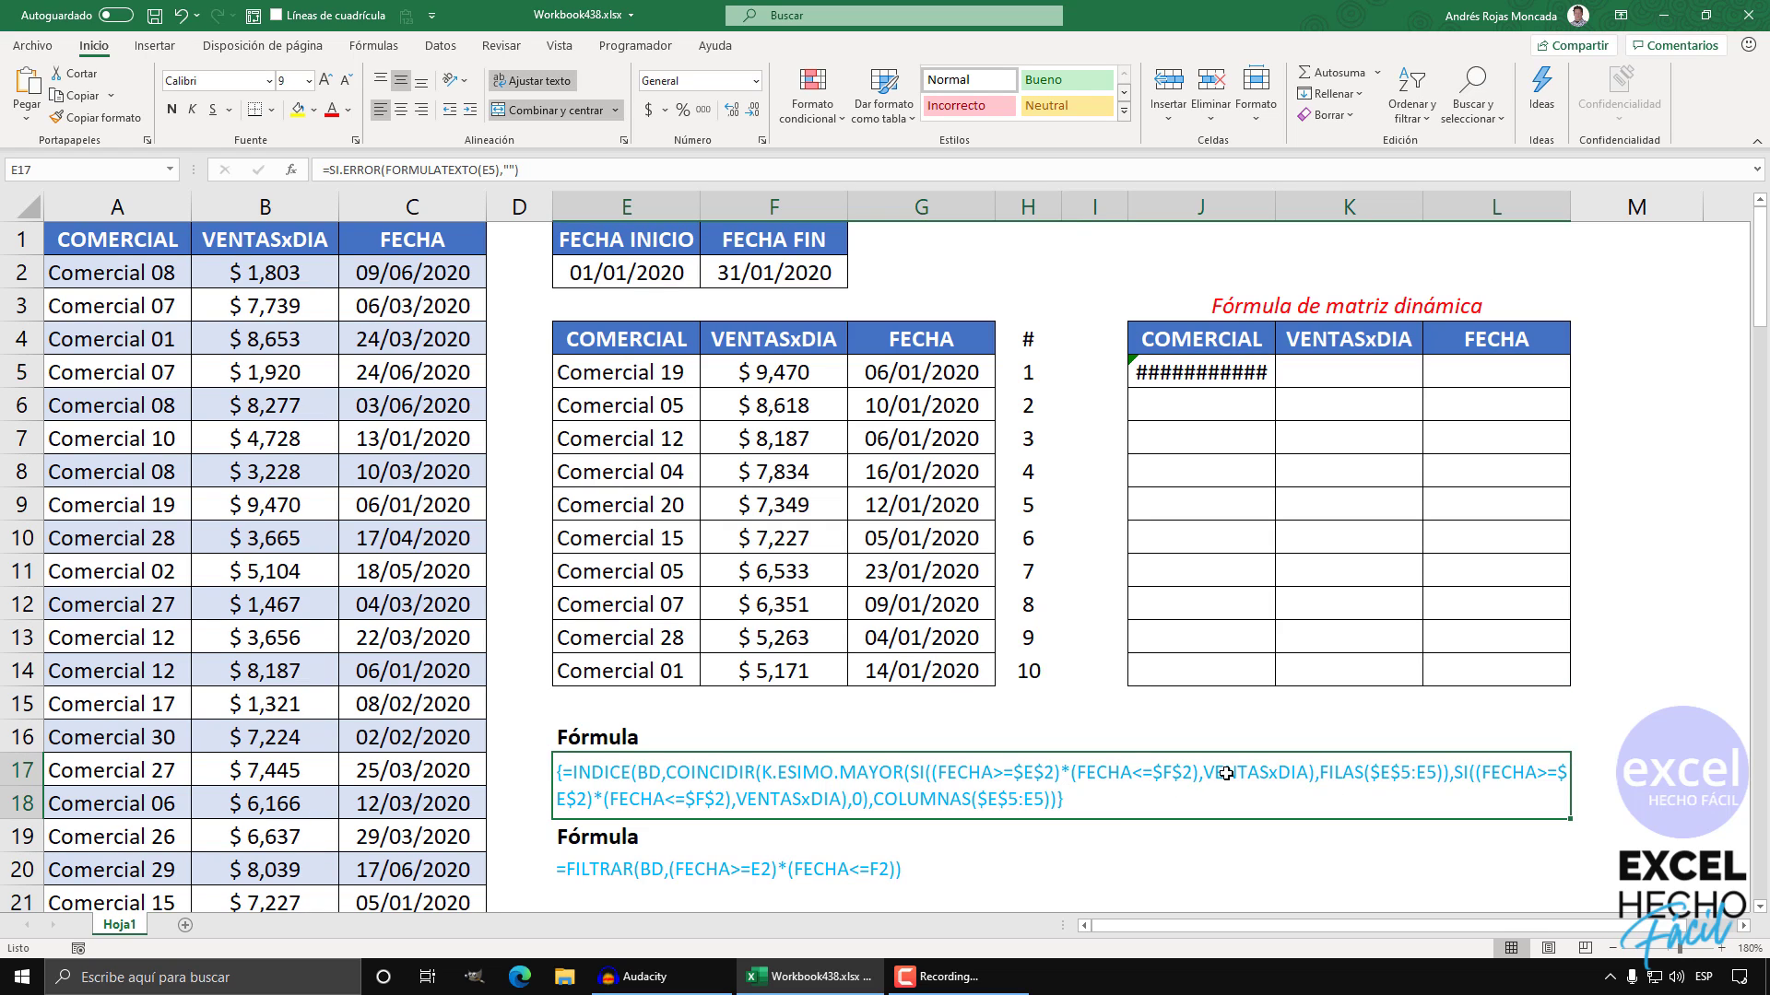
left_click(550, 110)
left_click_drag(646, 766, 1095, 800)
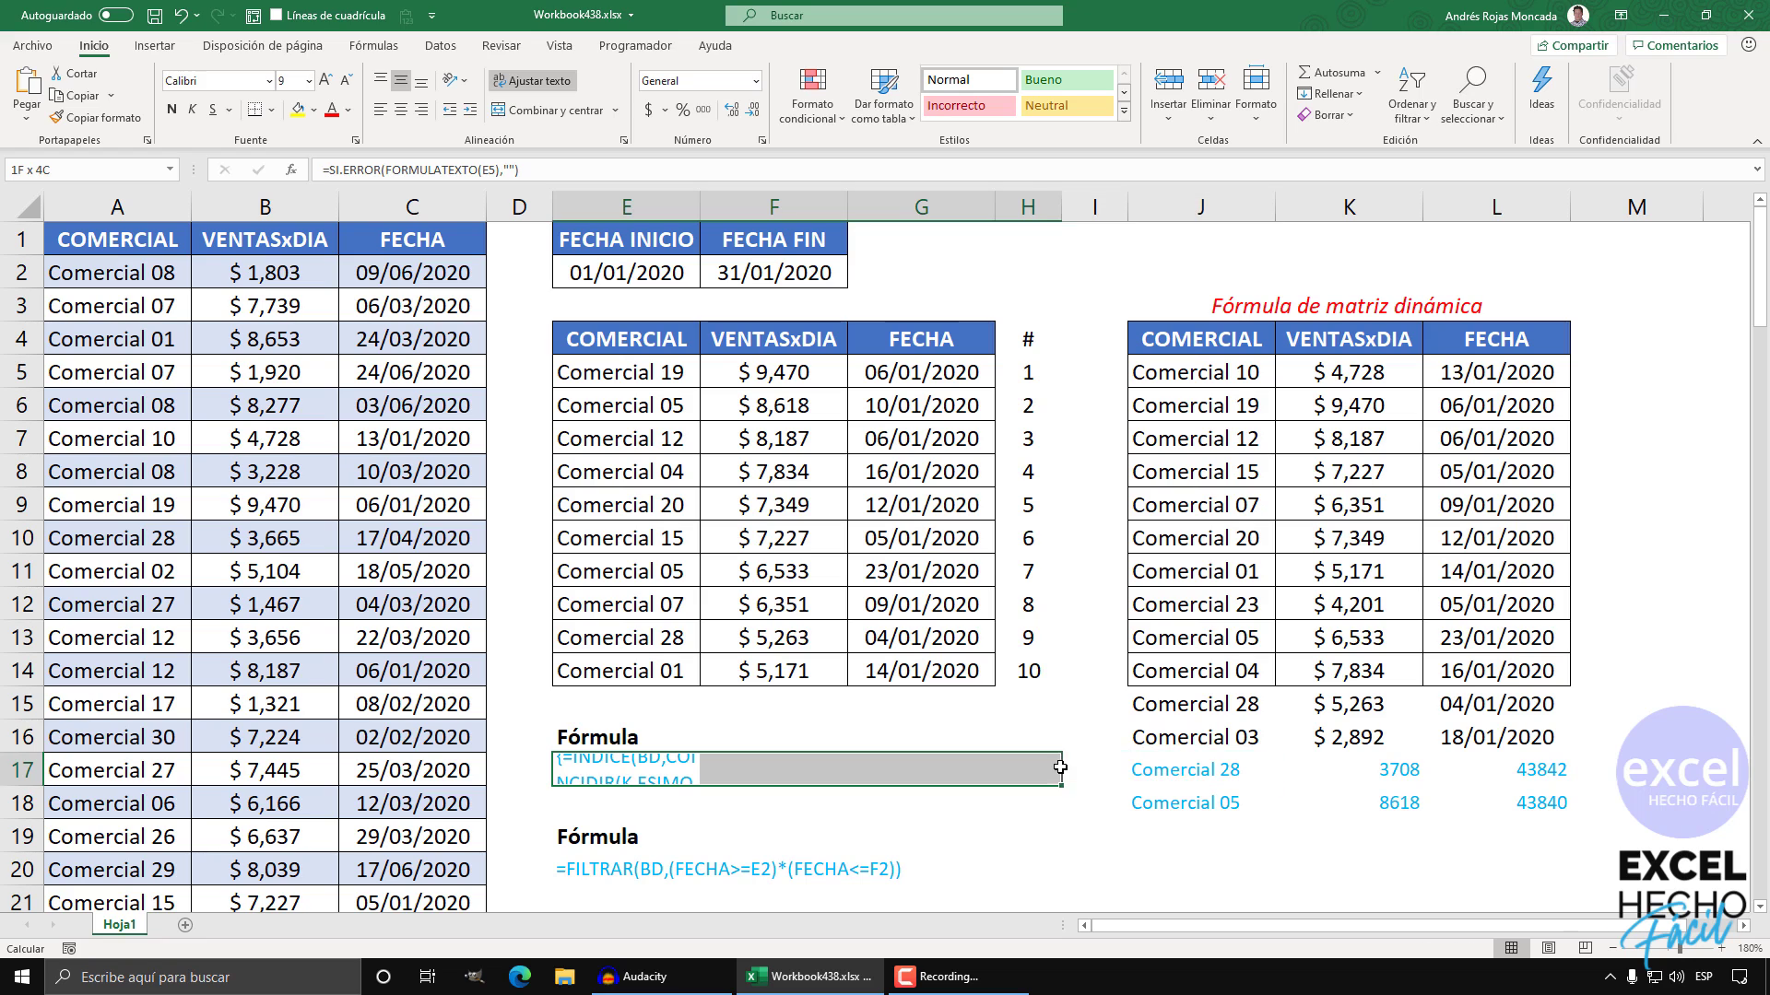
left_click(546, 117)
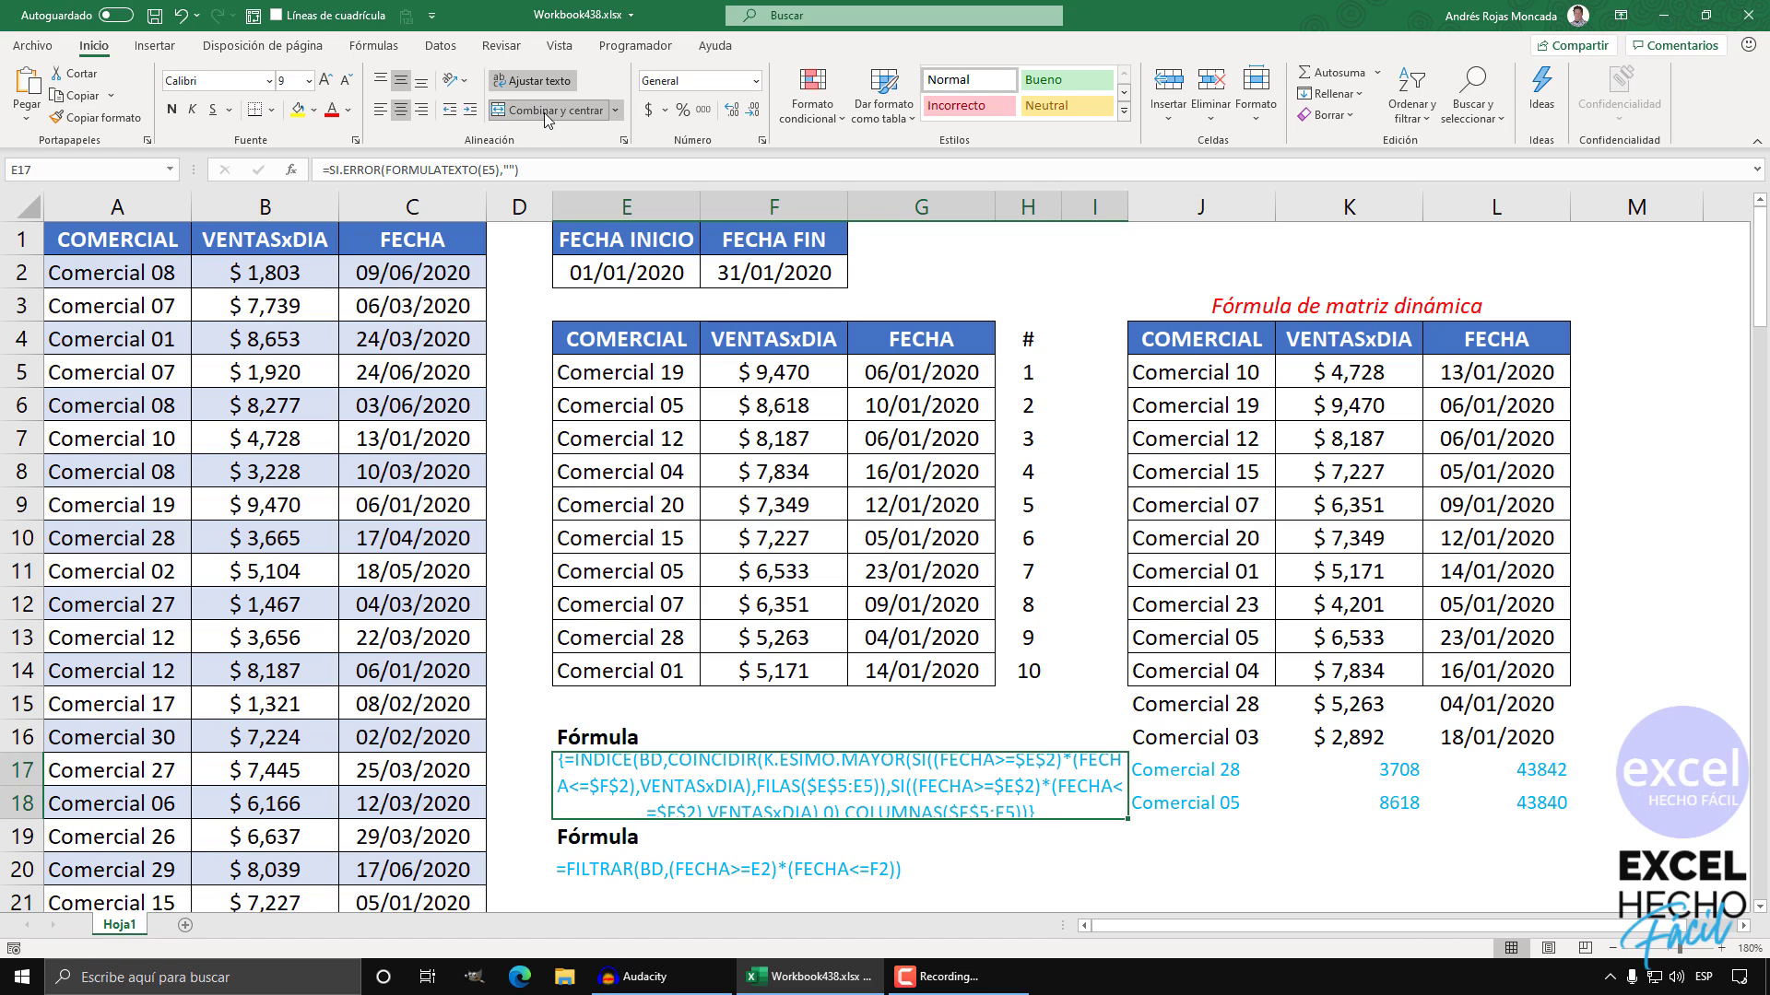
left_click(380, 80)
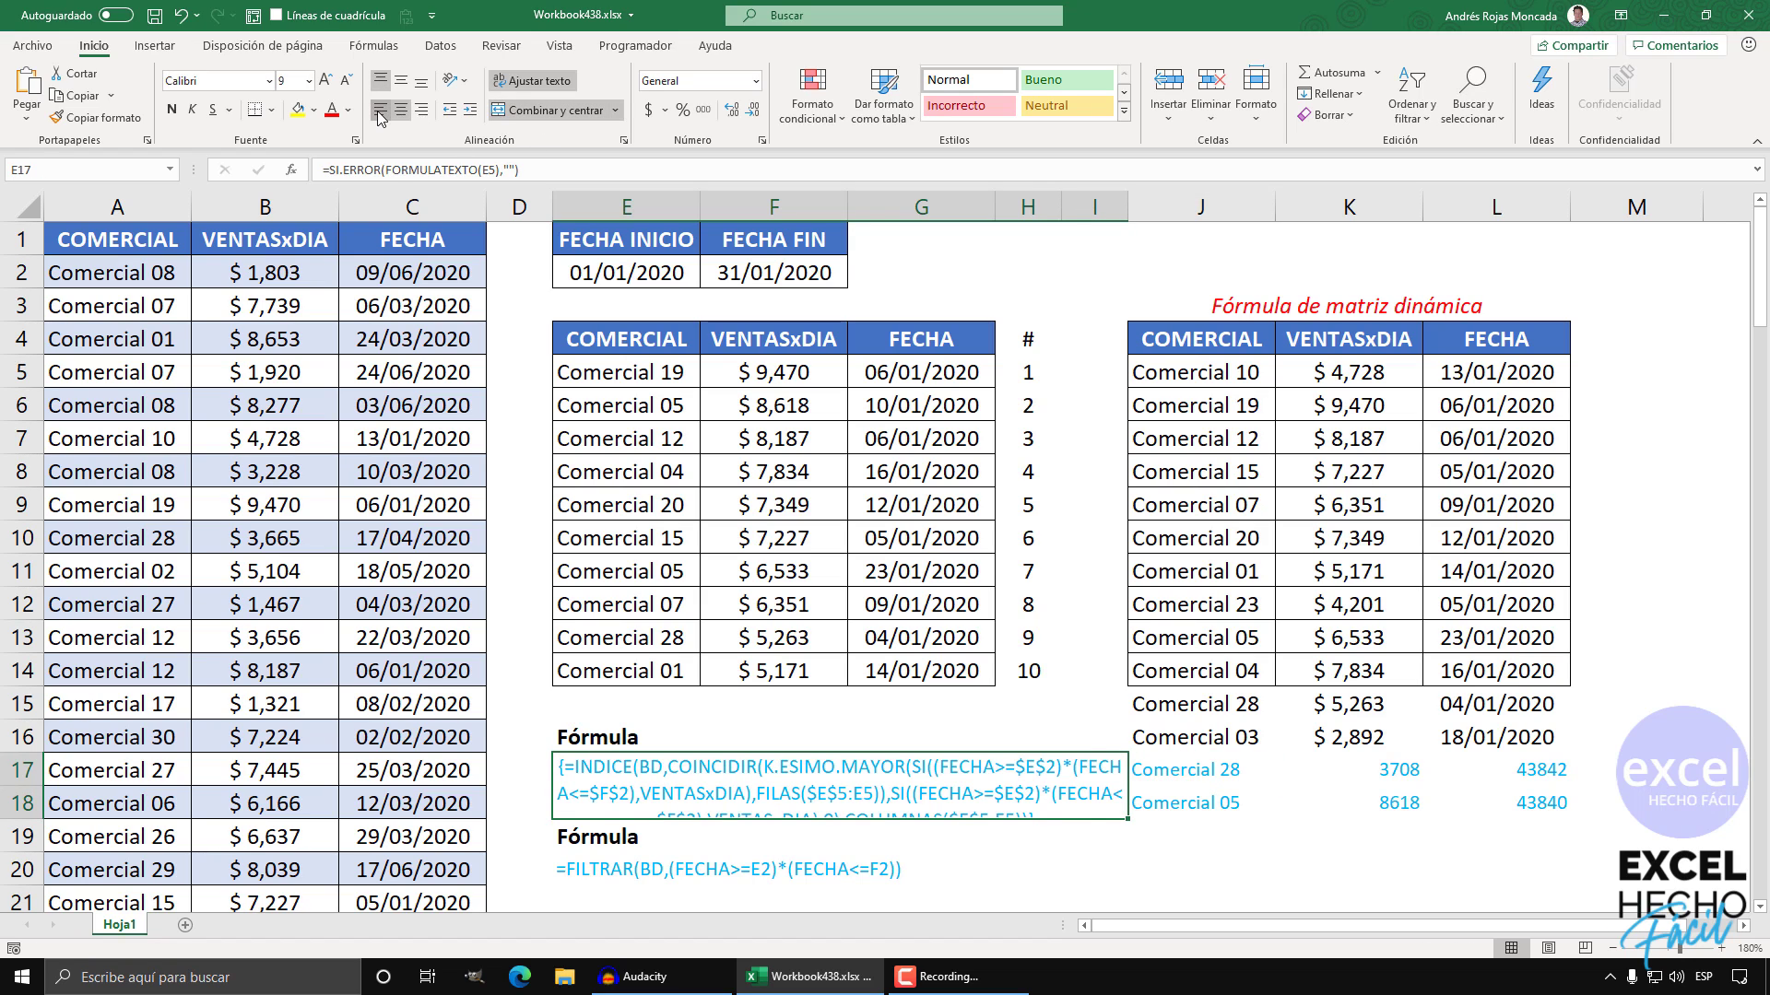
left_click(379, 110)
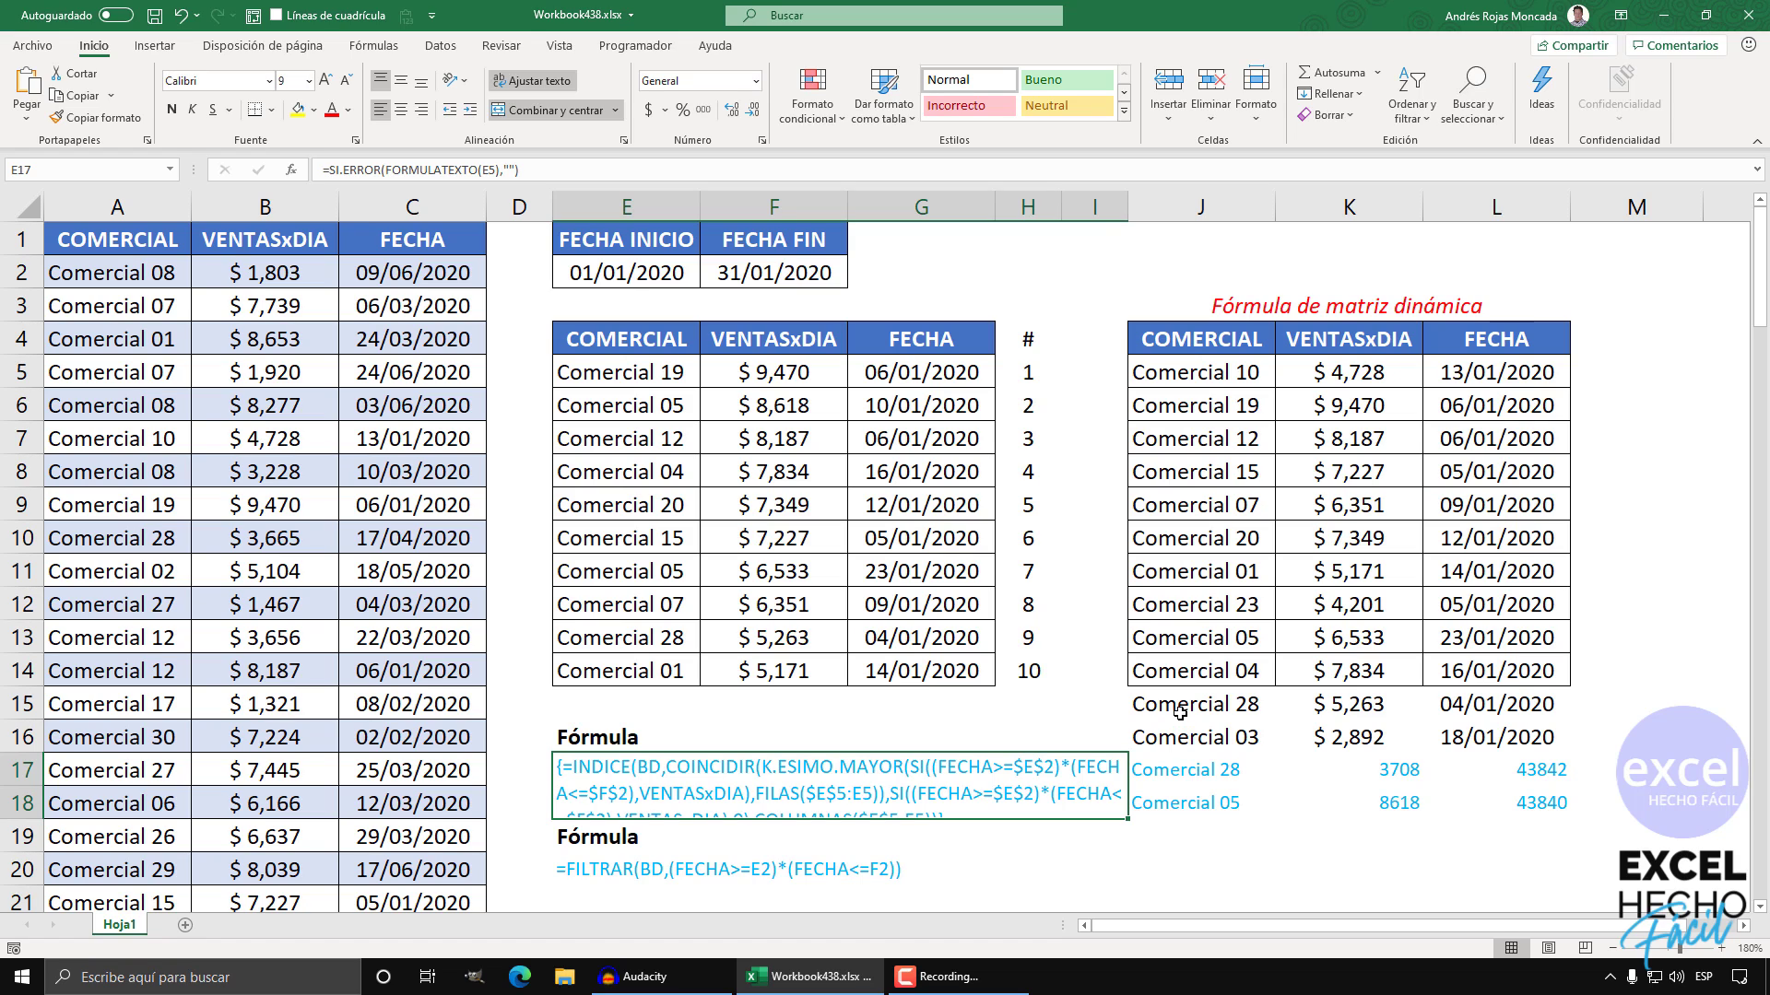
Step: Copy row J16:L16's formatting onto the new spilled result rows with Format Painter
left_click_drag(1172, 742, 1509, 738)
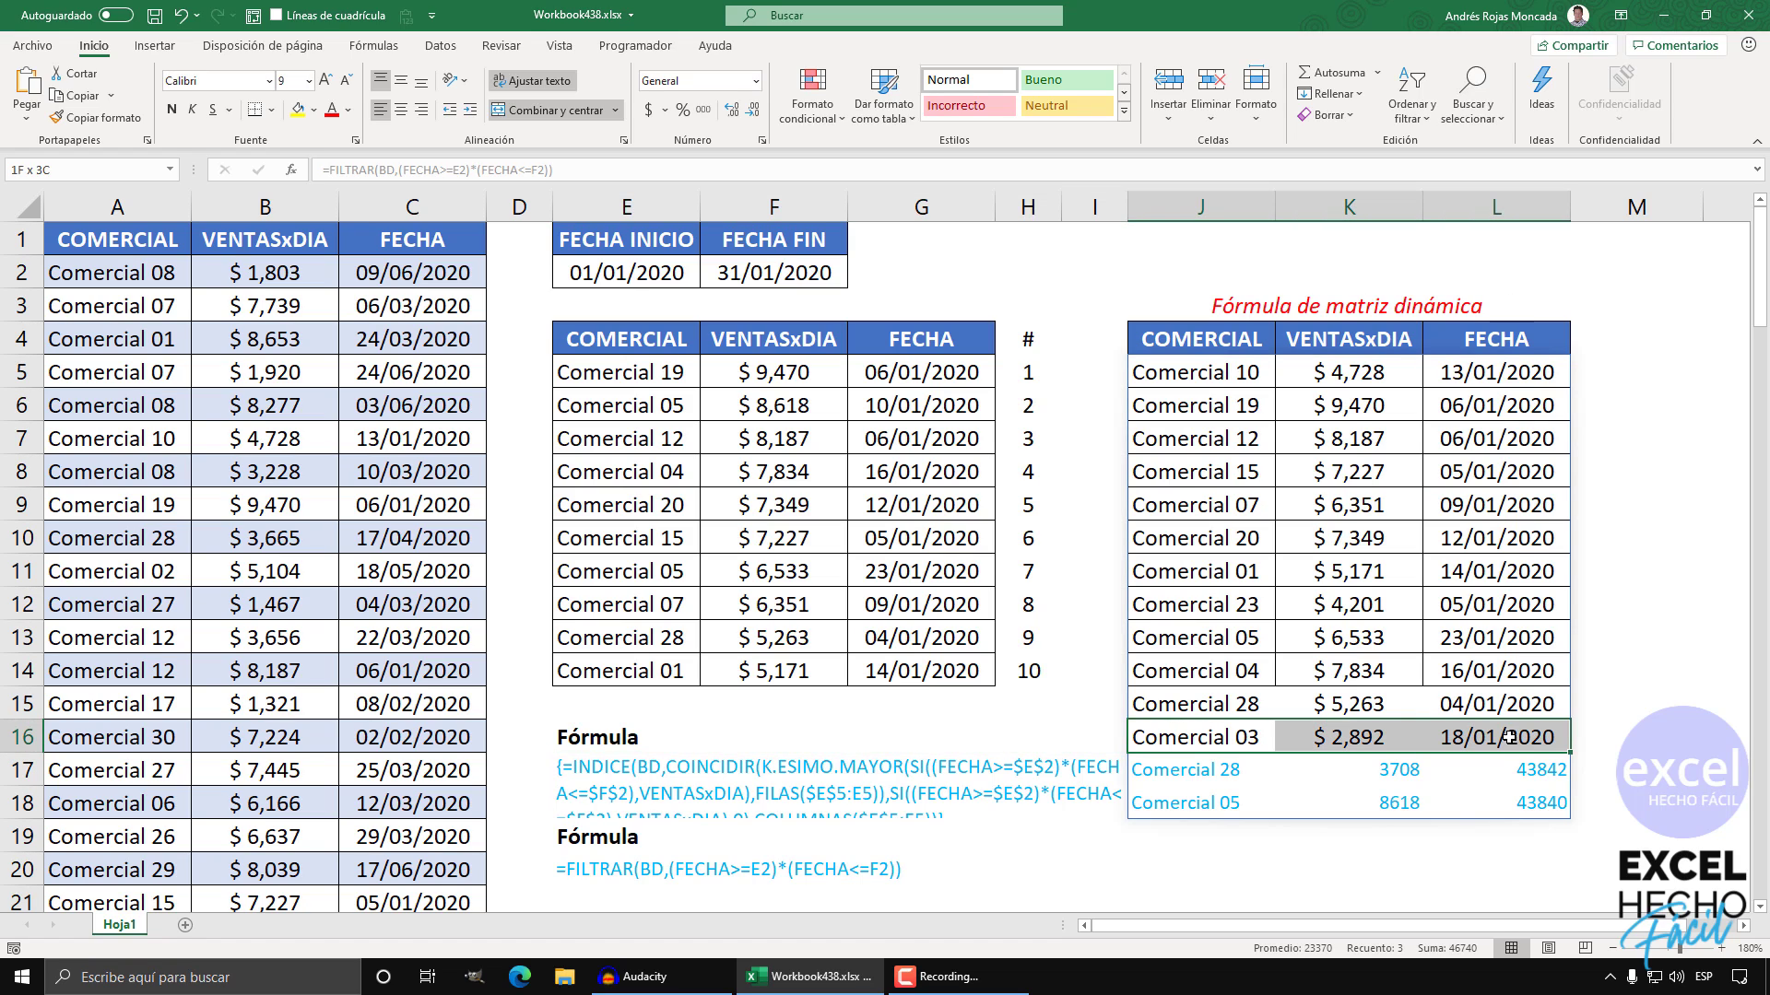
left_click(92, 117)
left_click_drag(1191, 708, 1533, 839)
left_click(770, 874)
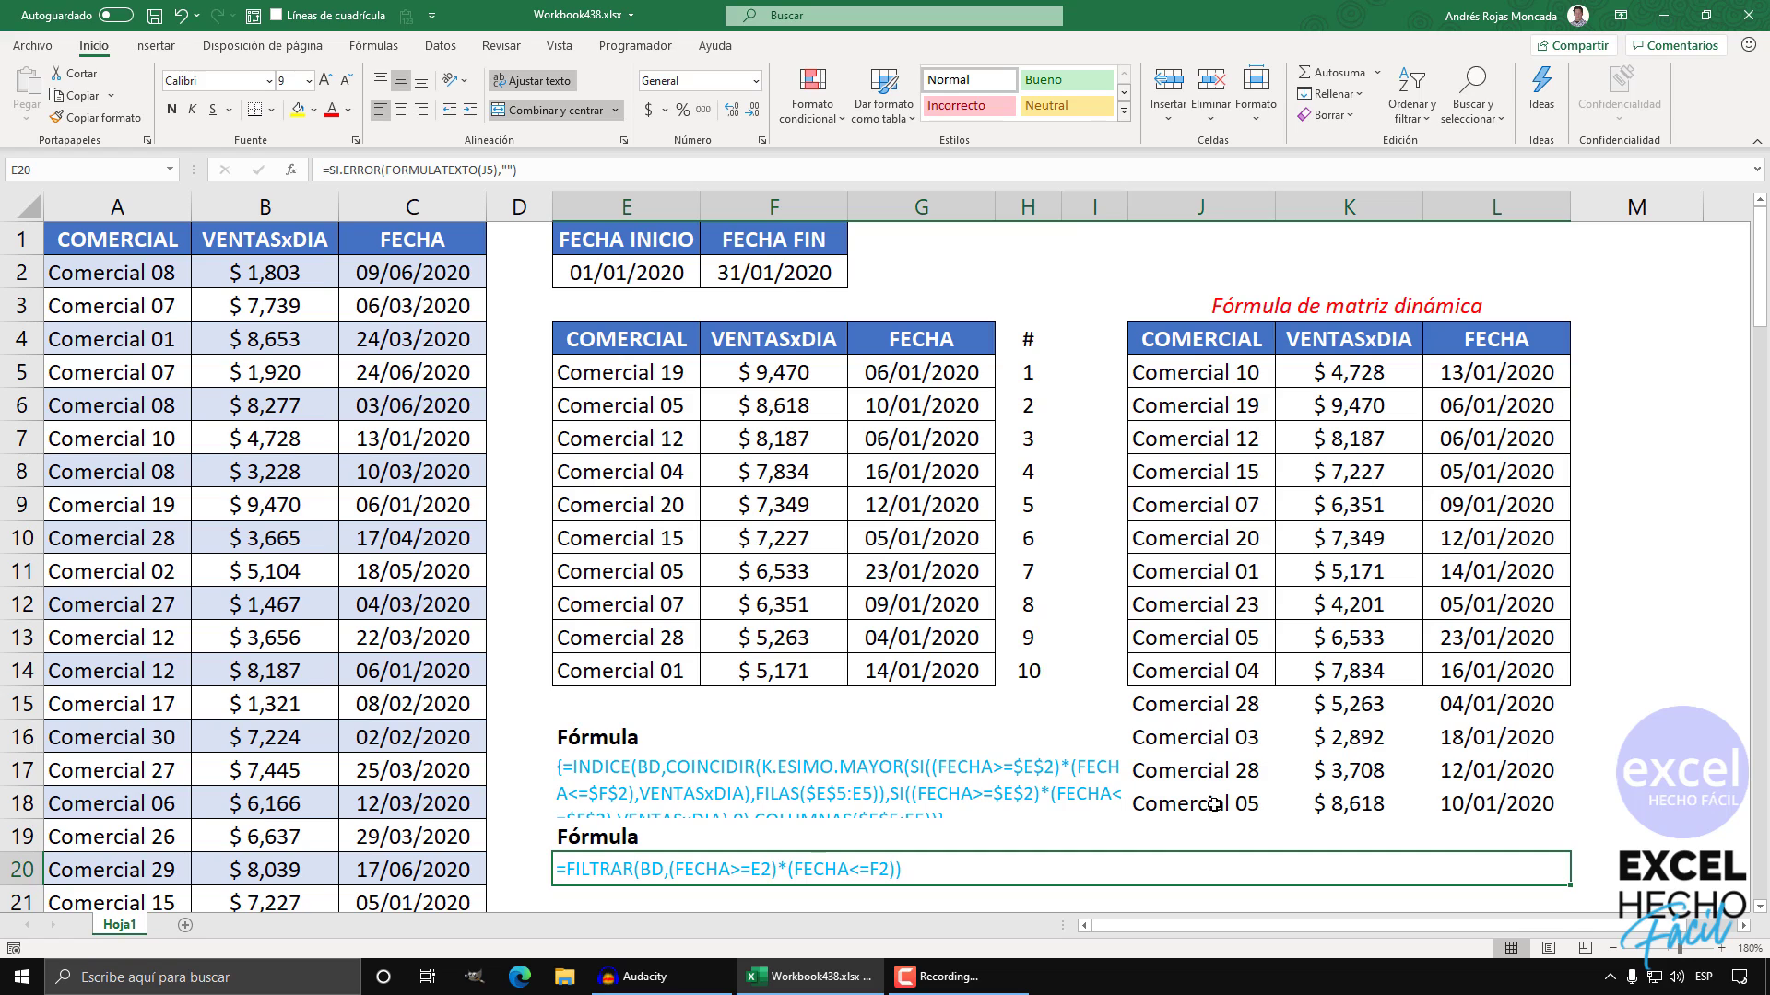
left_click(1187, 706)
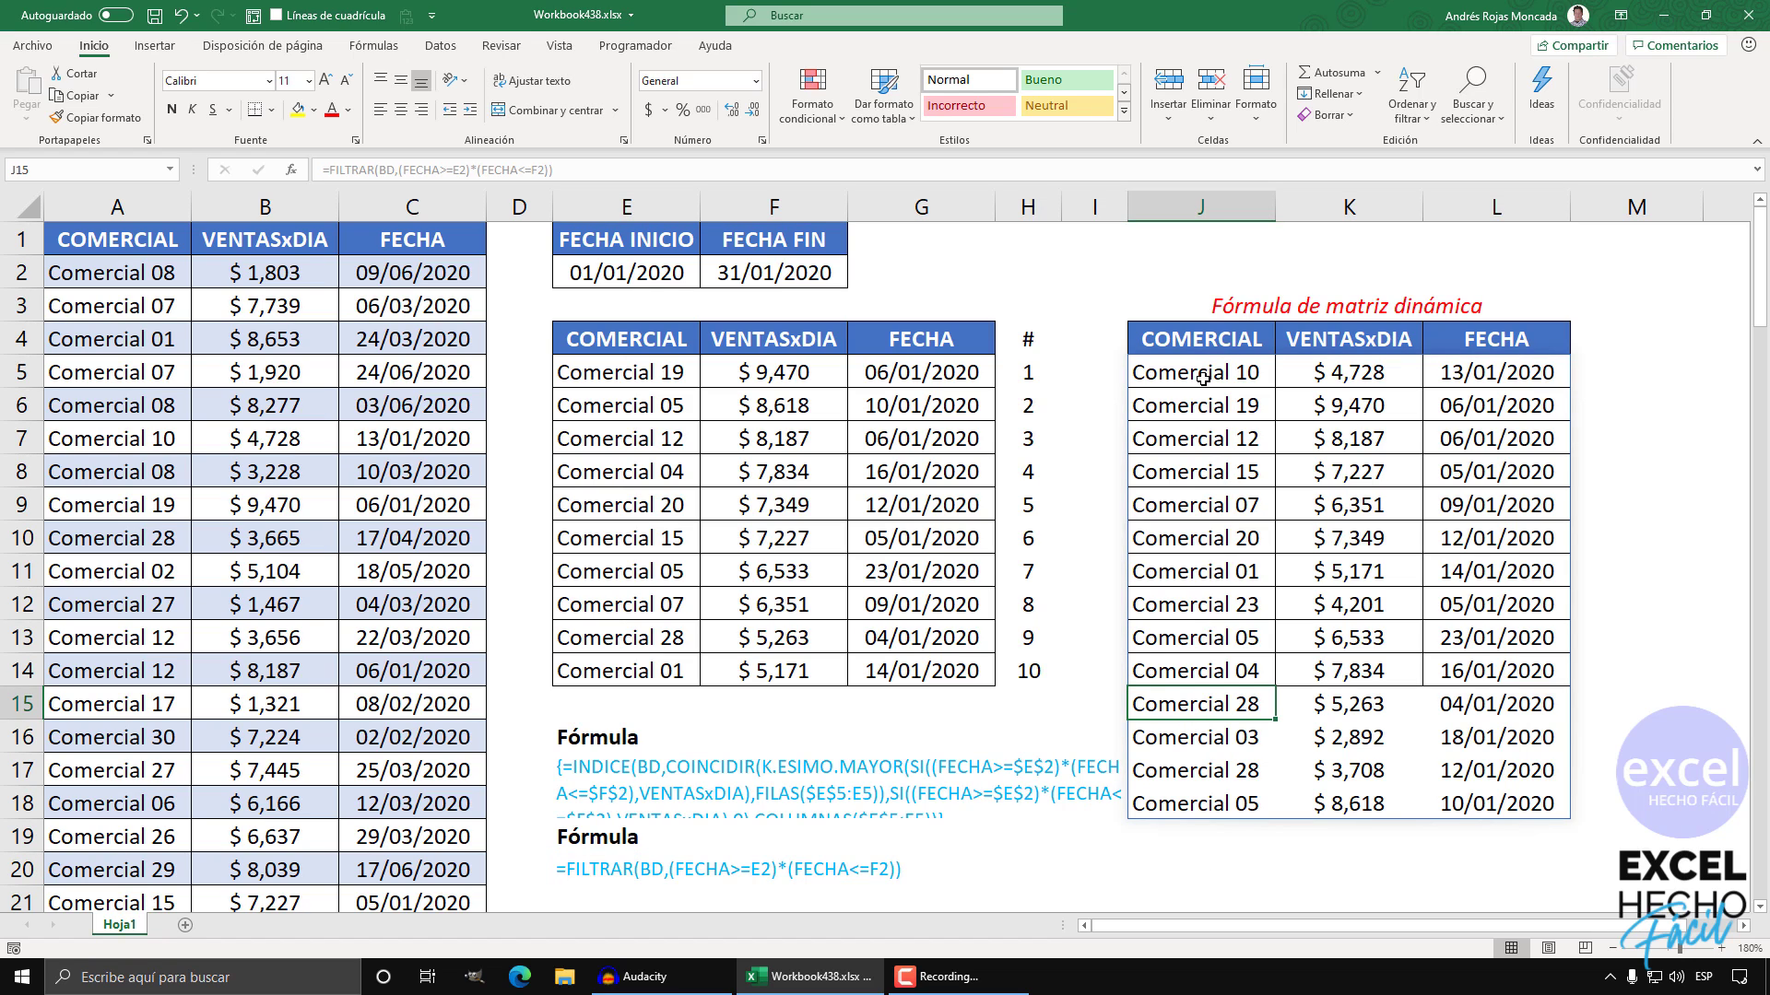
Step: Review the spilled J5:L18 results and open J5's FILTRAR formula for editing
left_click_drag(1203, 376, 1513, 803)
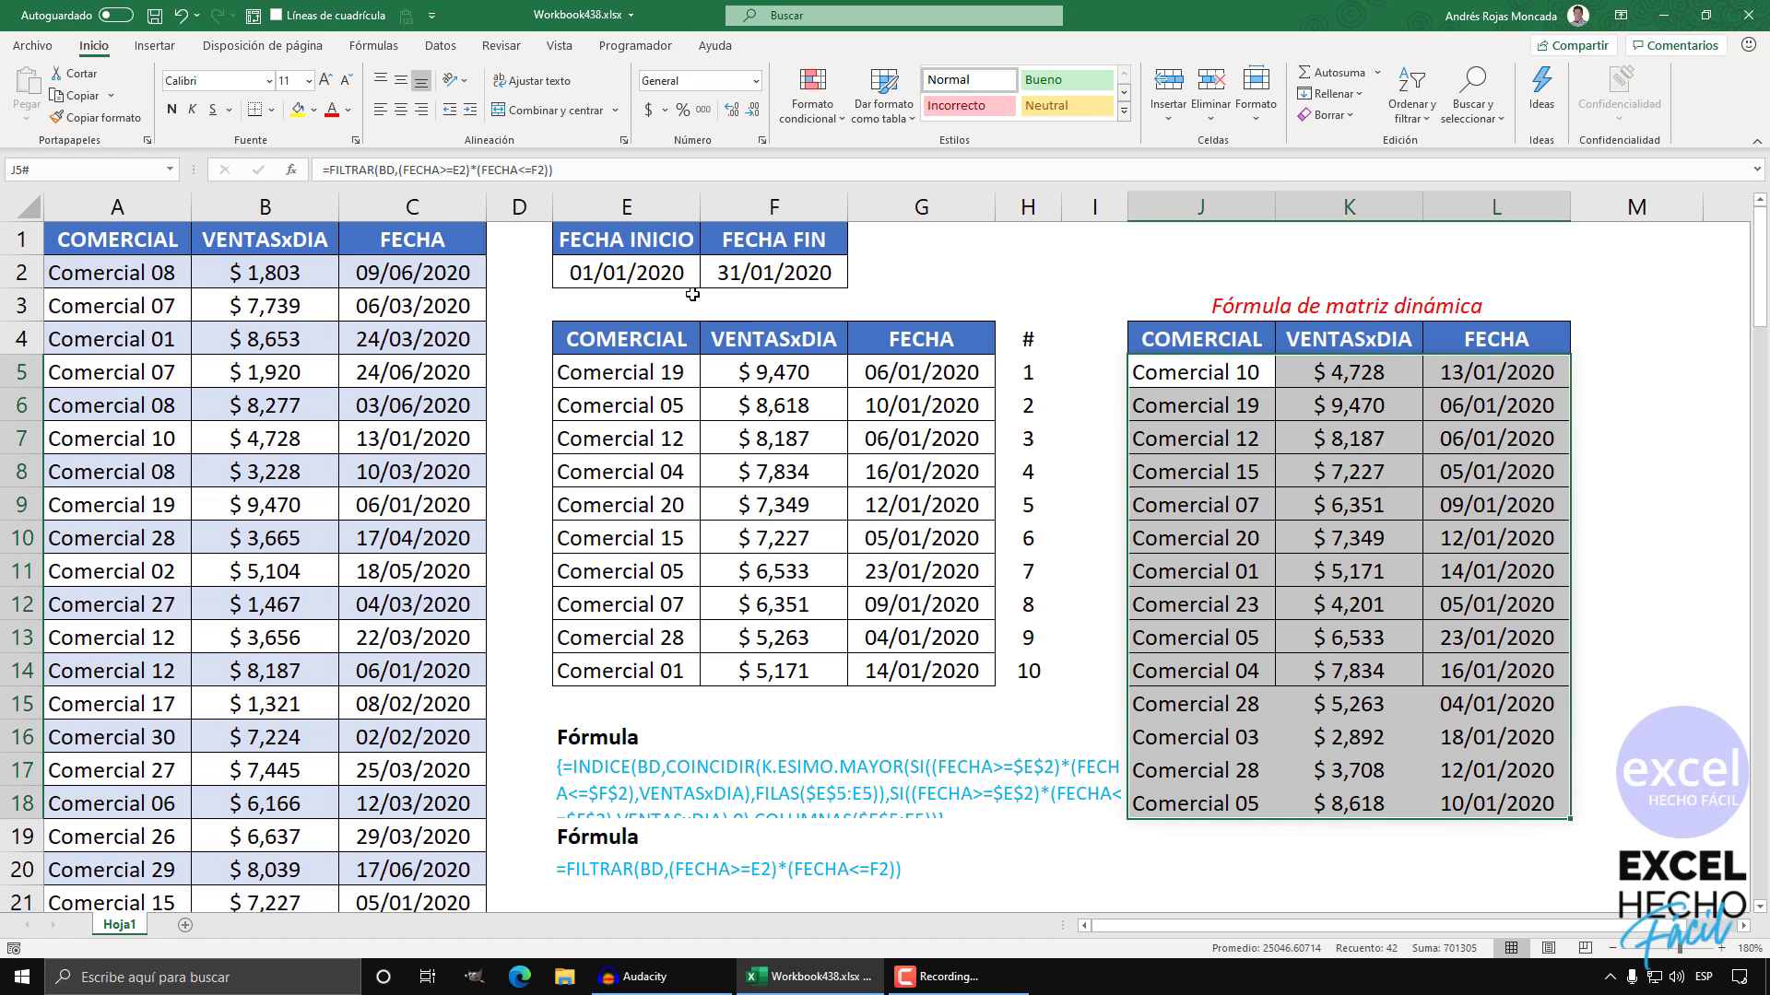
left_click(1219, 440)
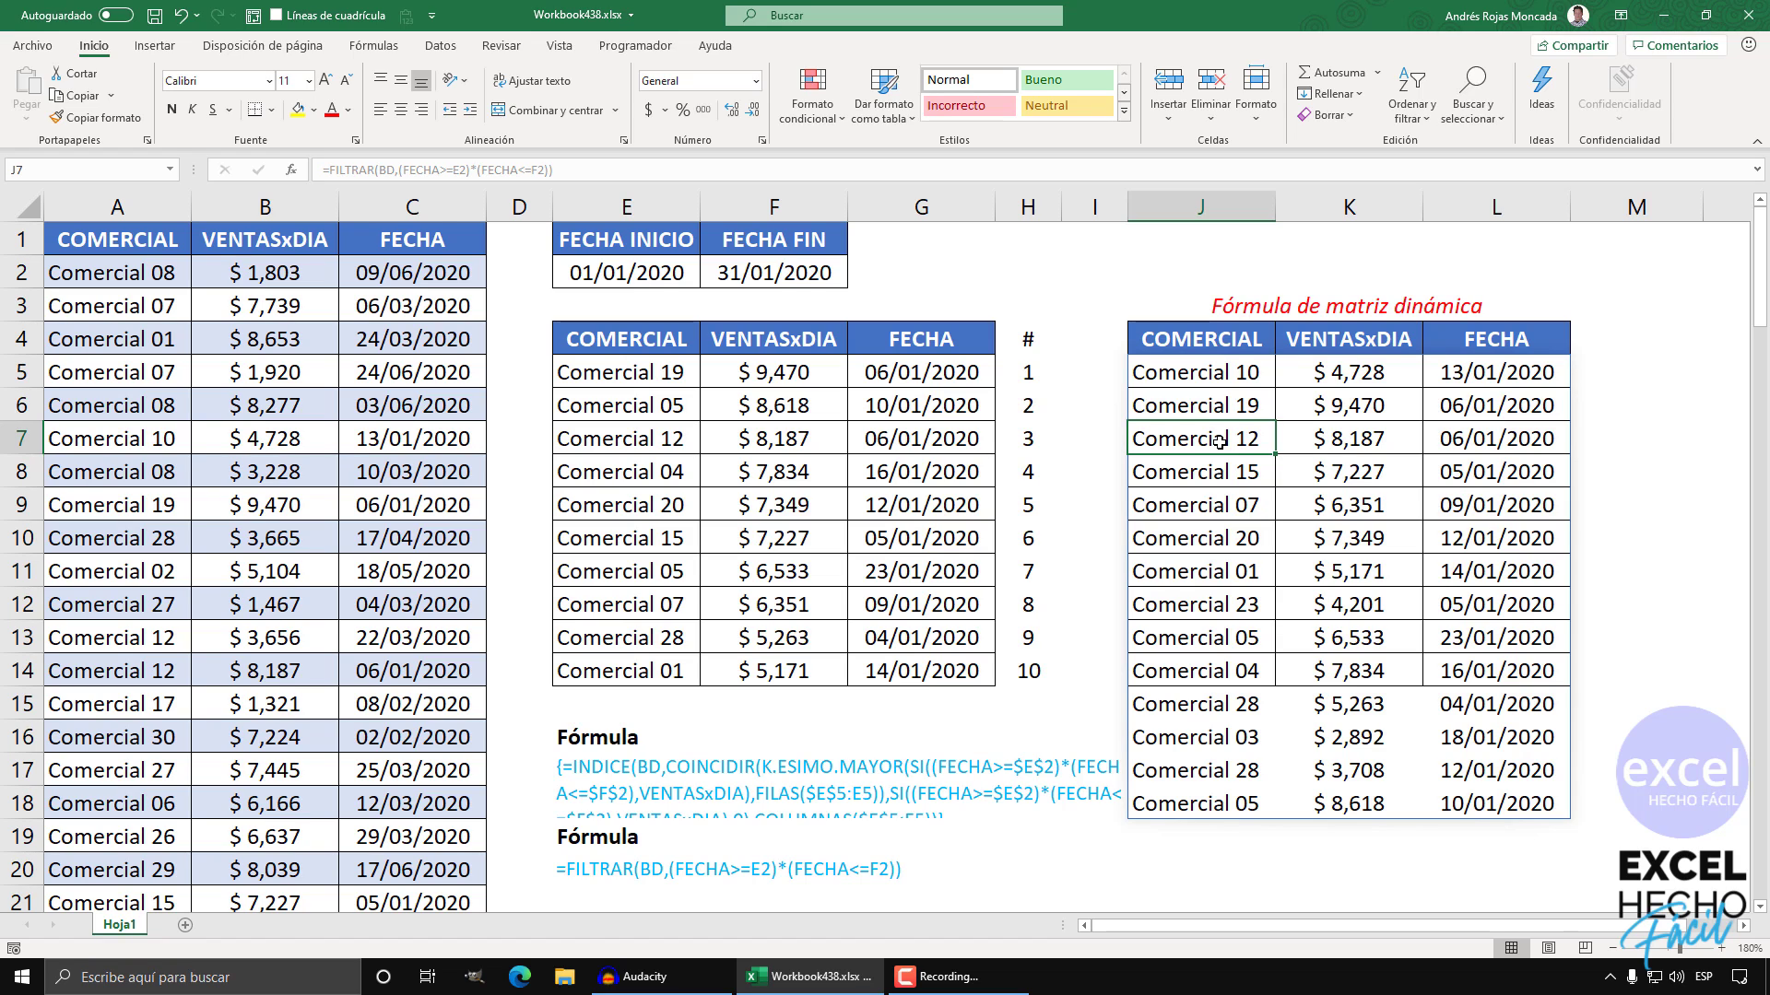
left_click(1217, 376)
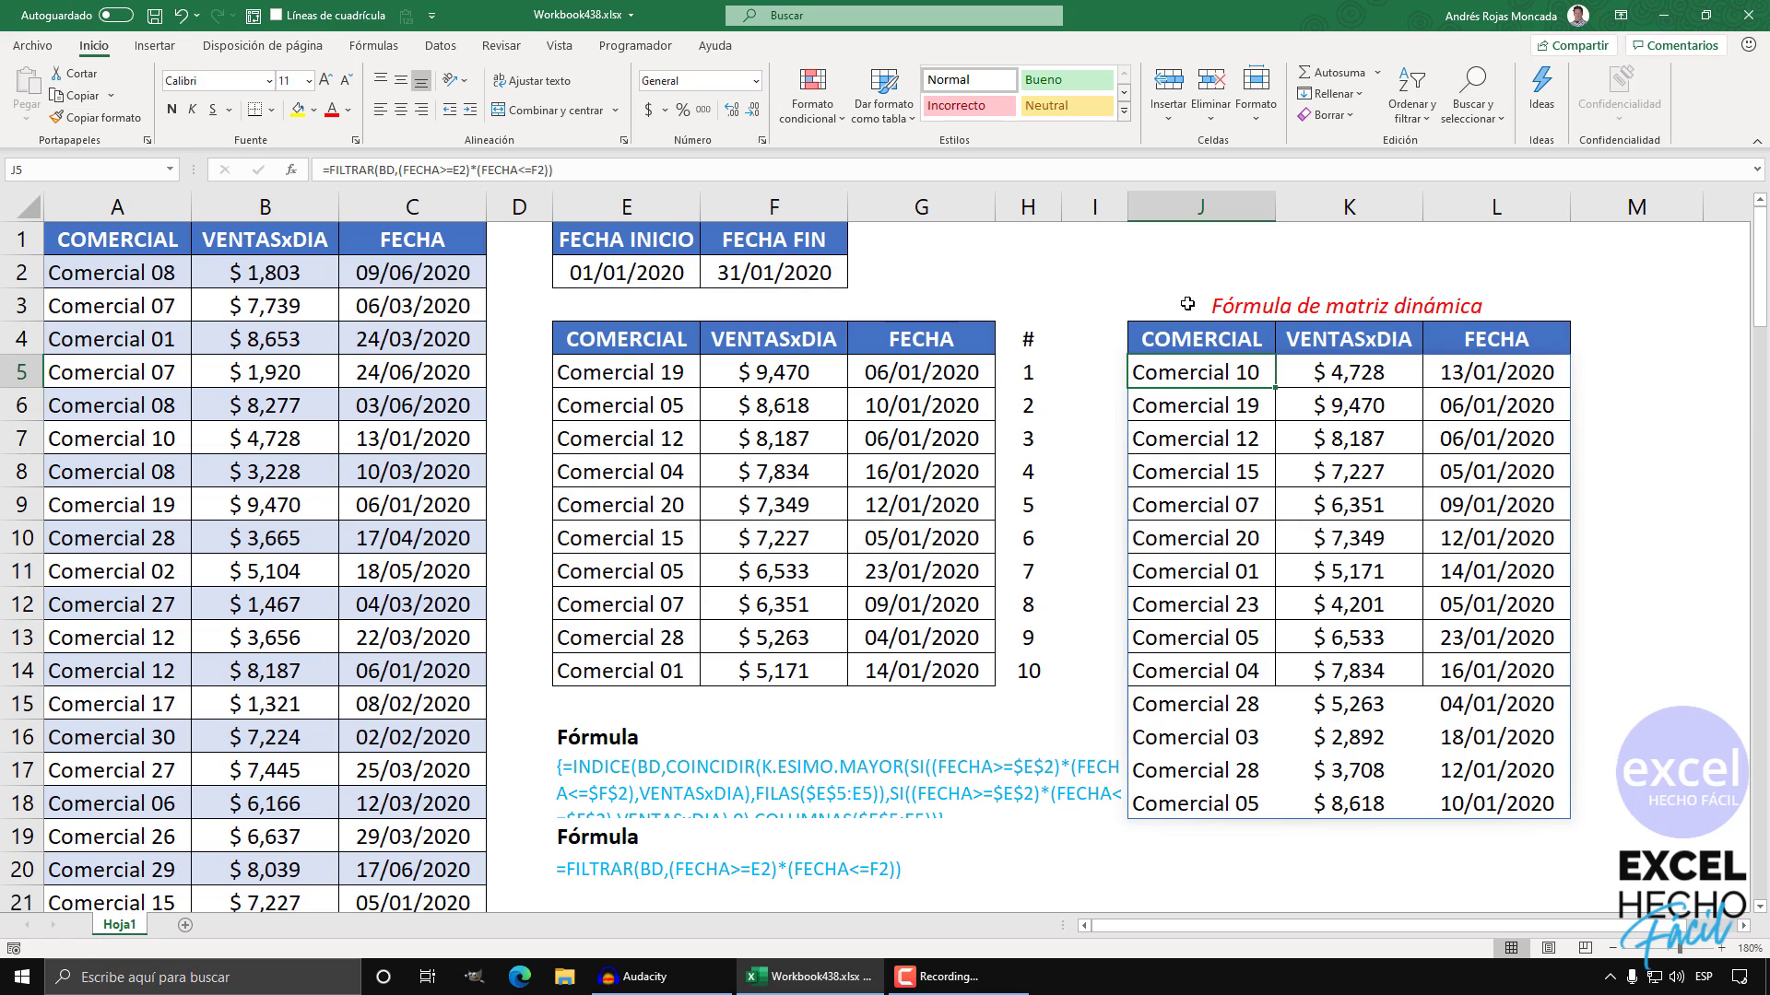
key("F2")
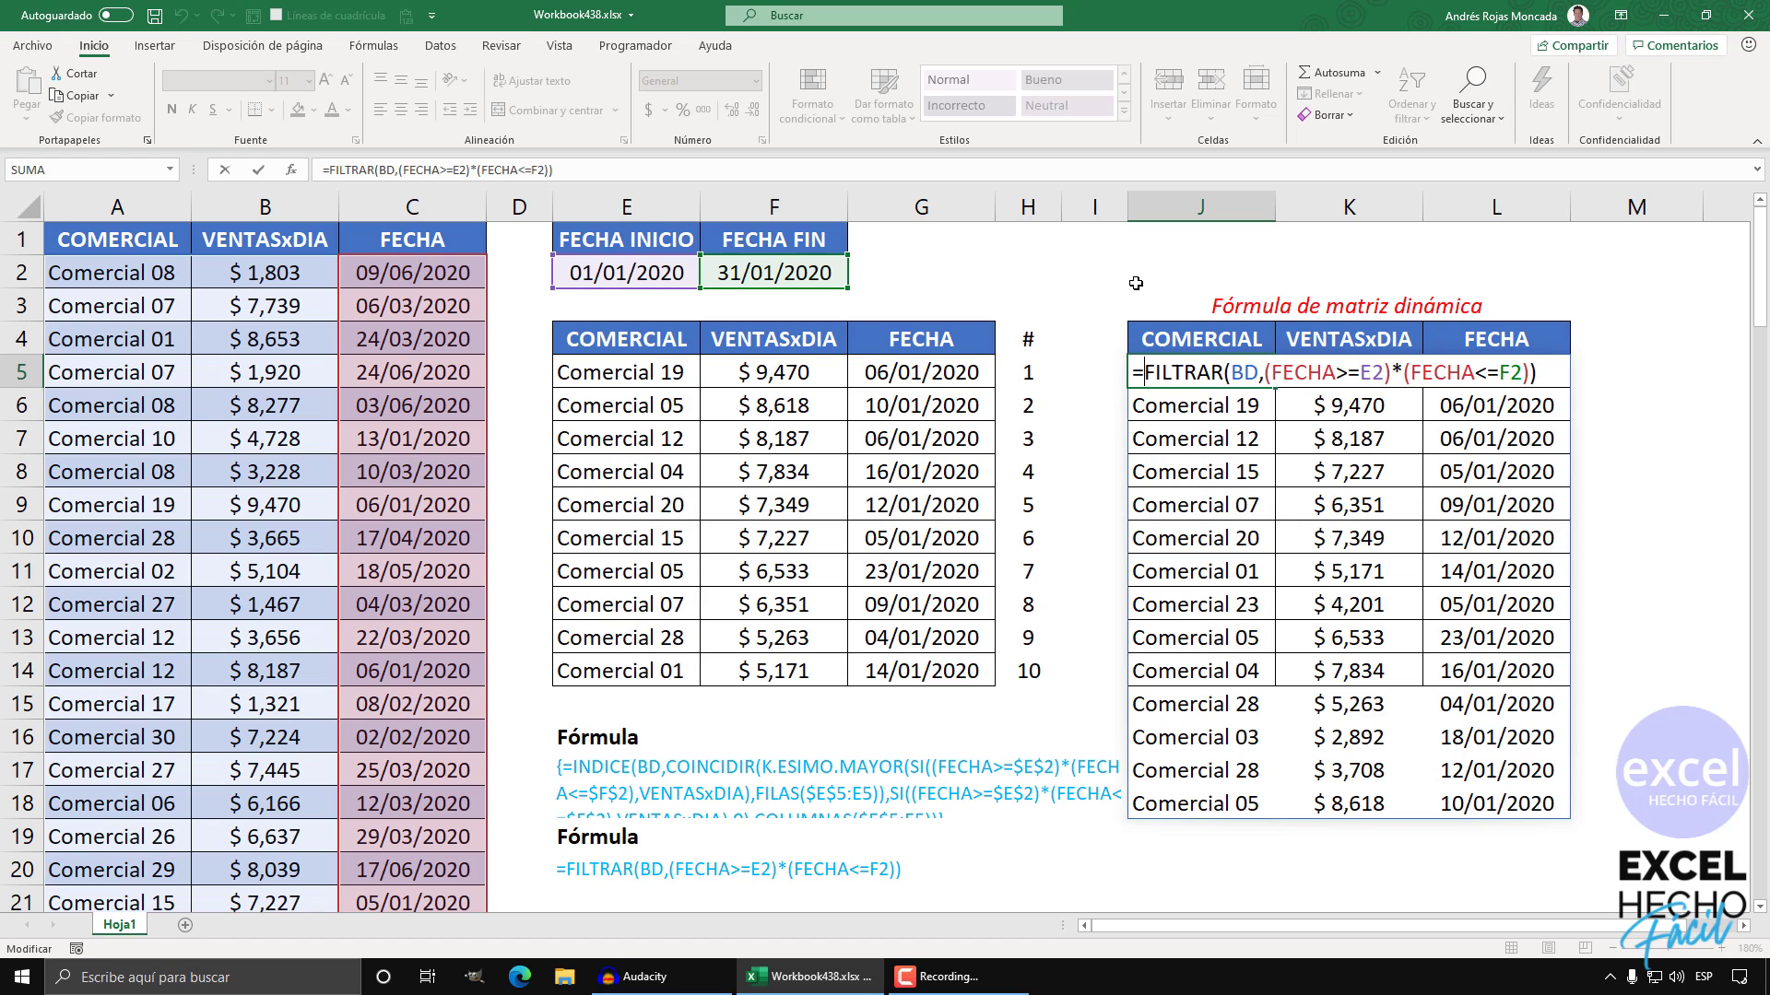
Step: Wrap J5's FILTRAR in ORDENAR, sorting by column 2 in descending order (-1)
type("orde")
key("Tab")
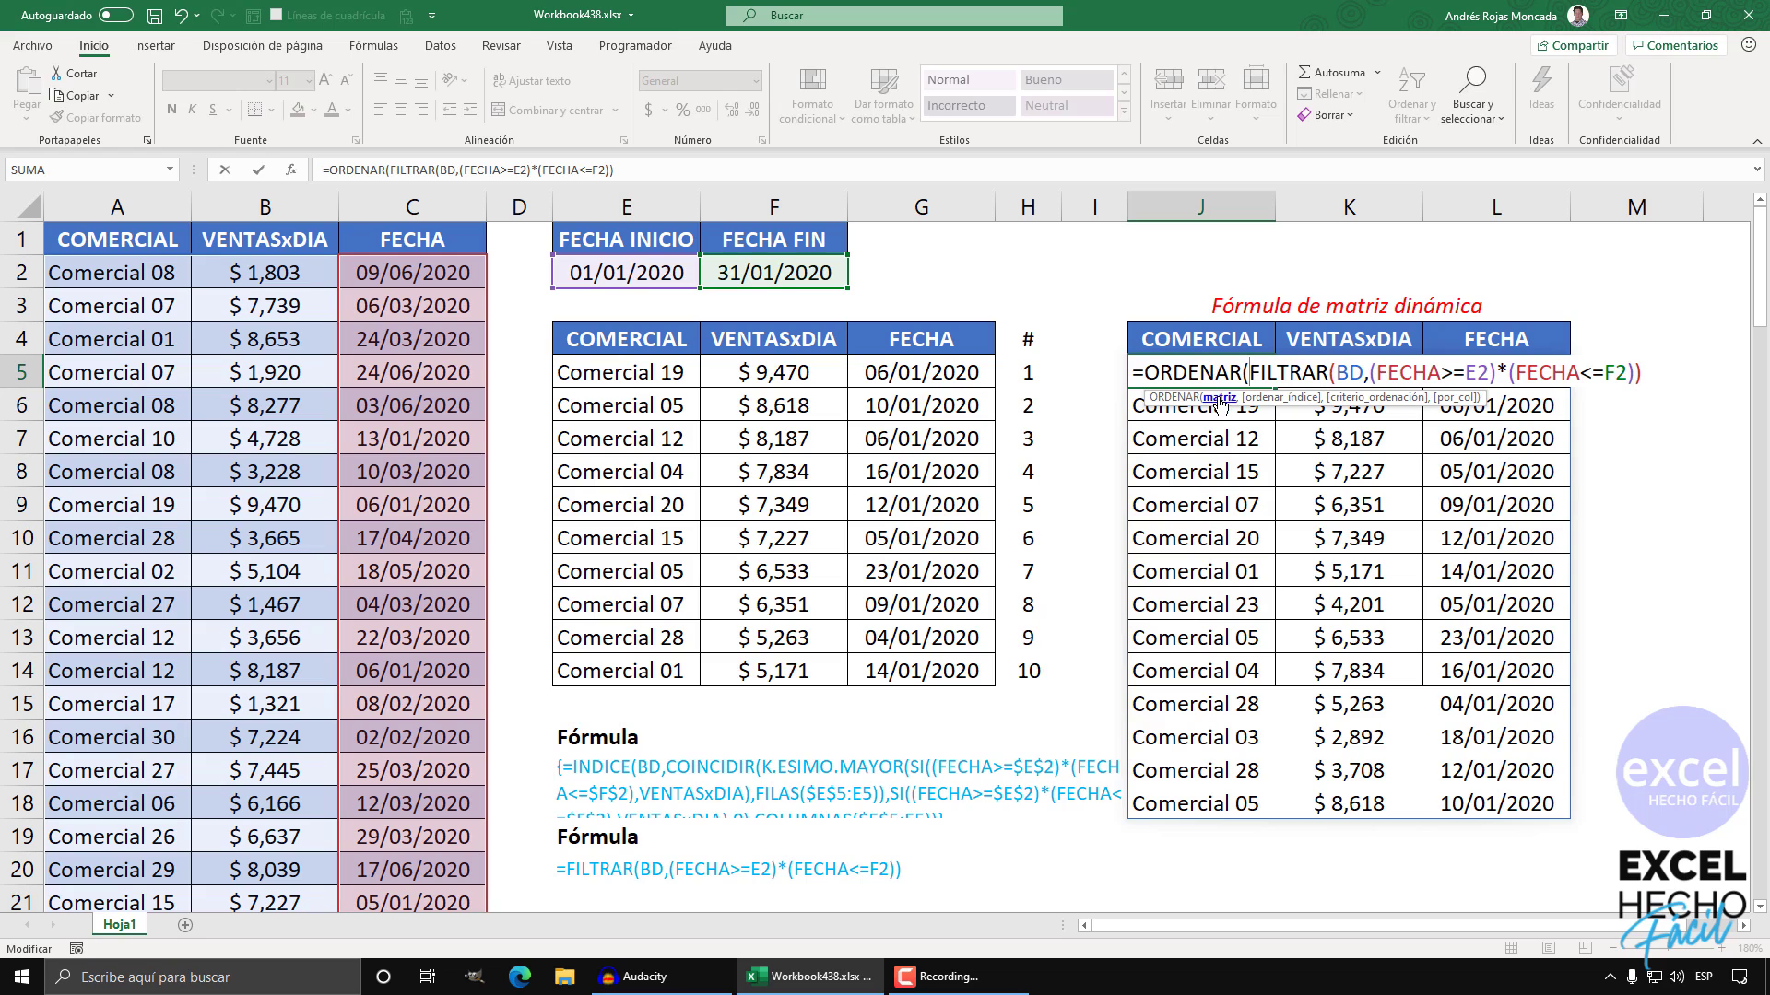
key("shift+End")
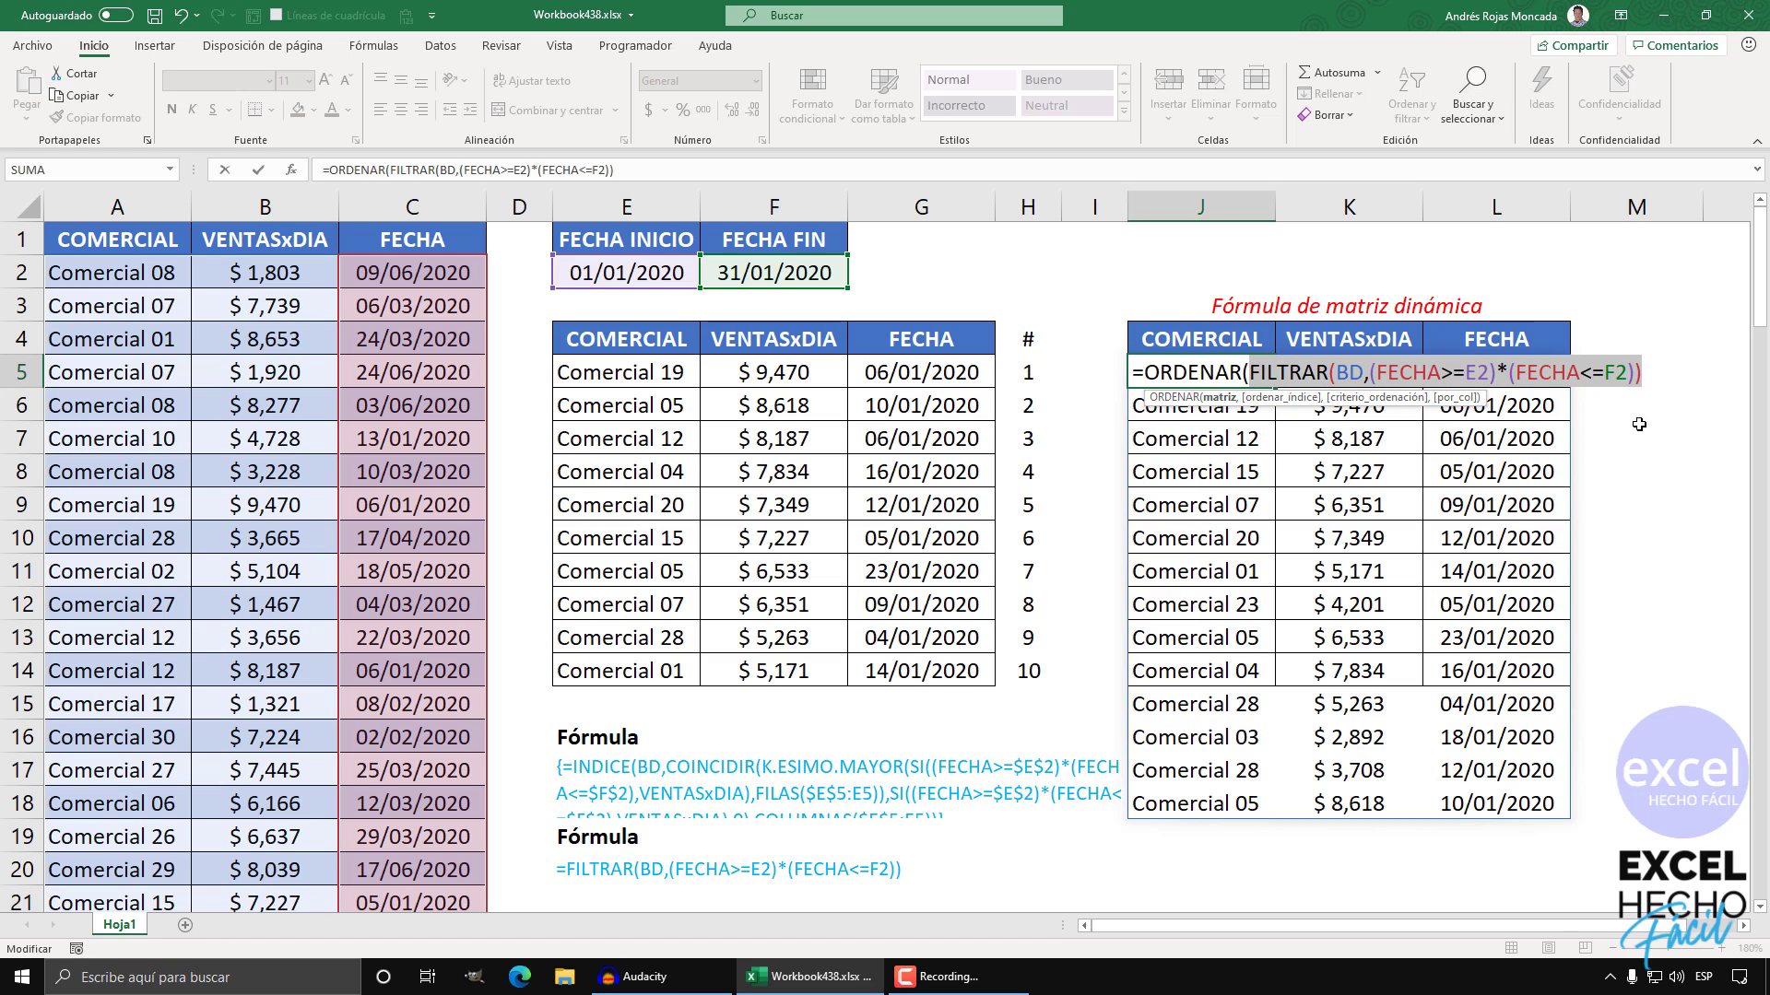
key("End")
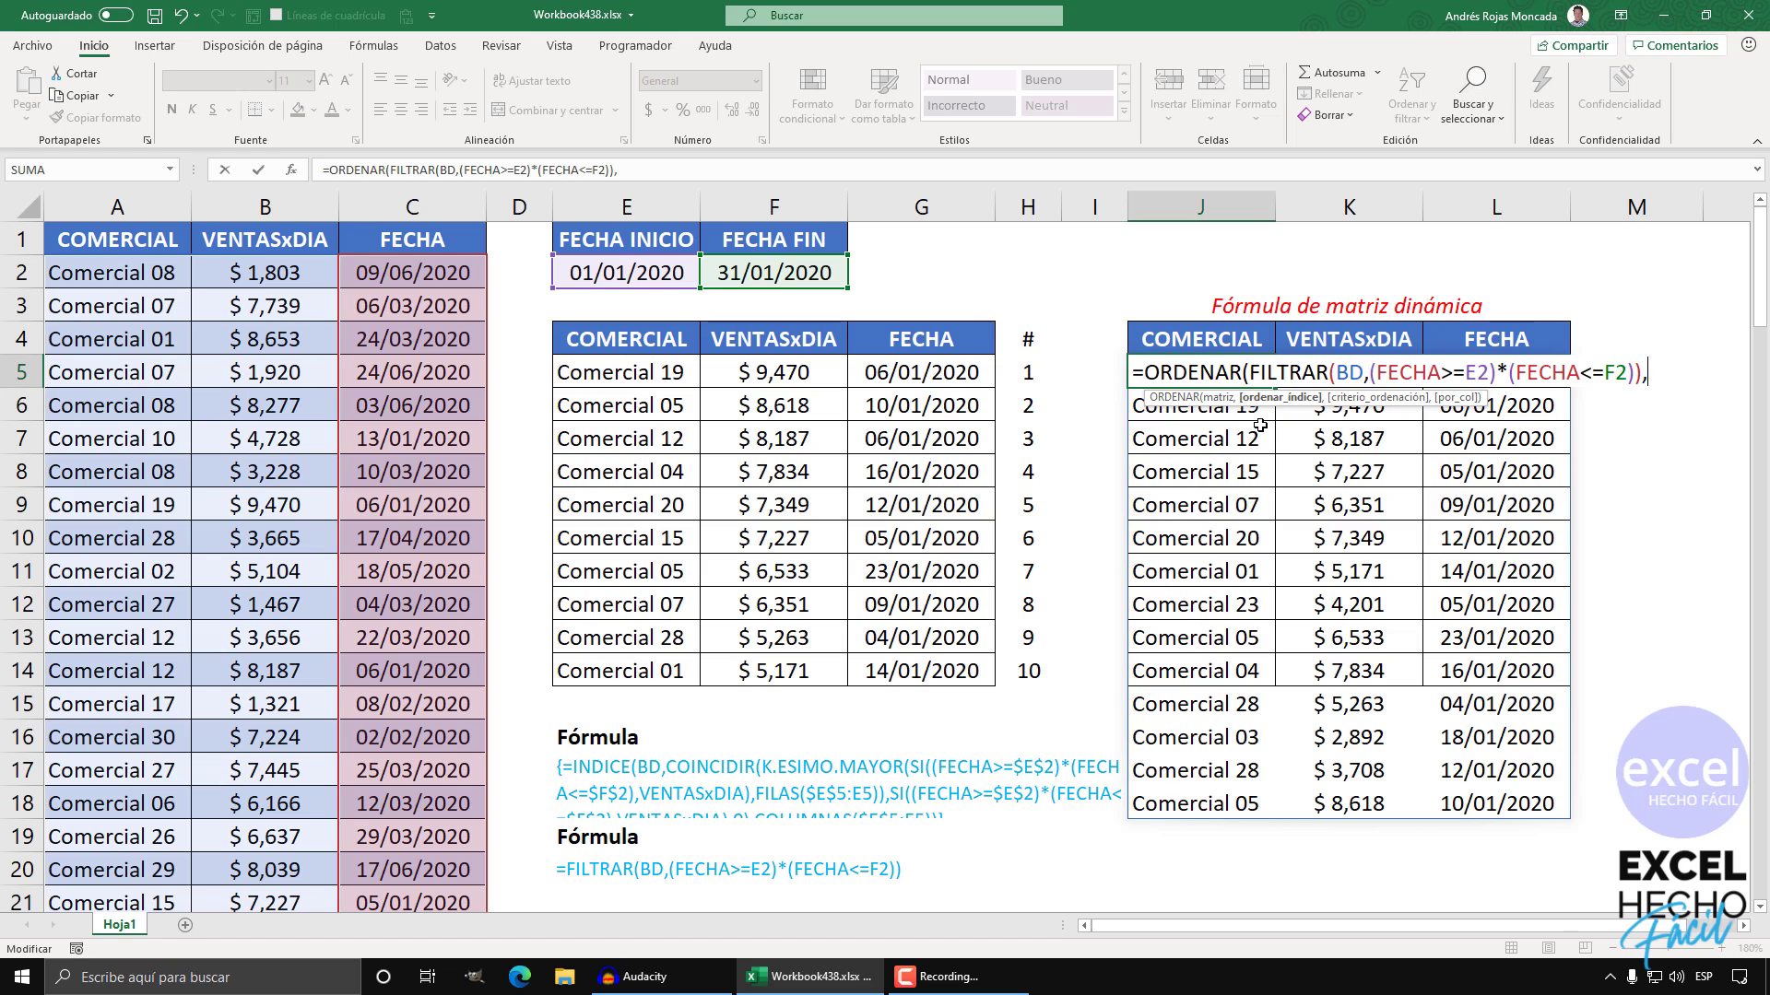
type(",")
type("2")
type(",")
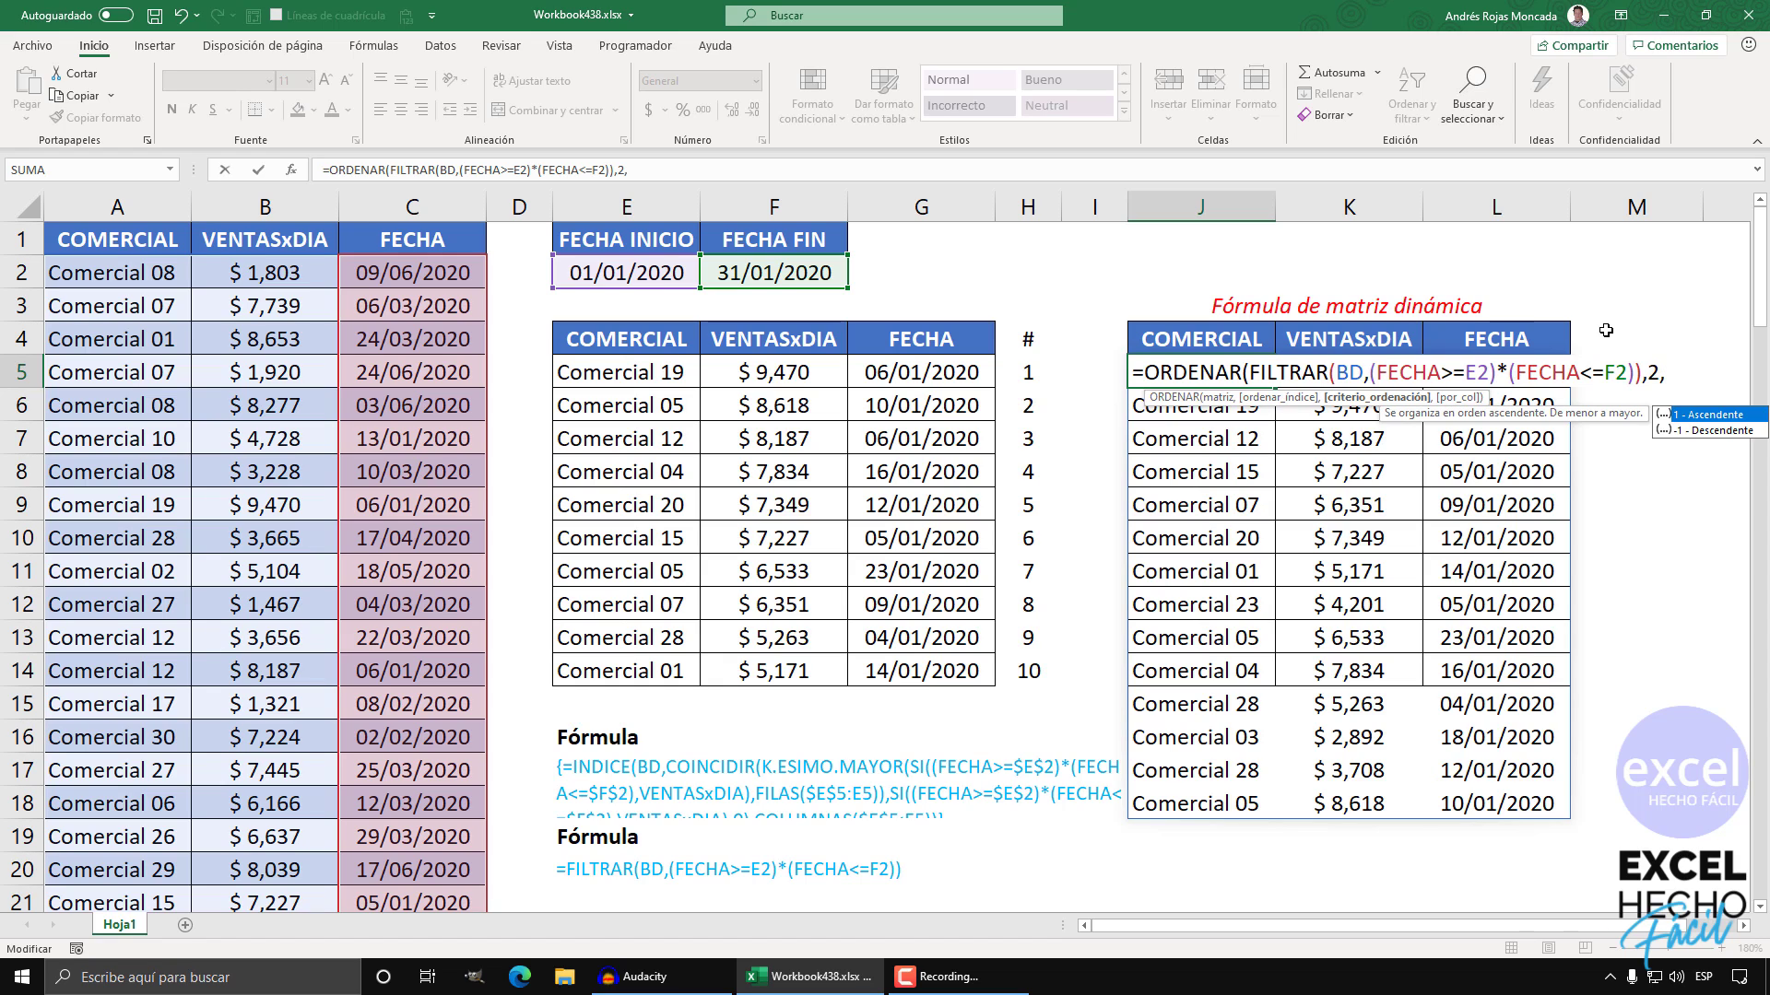
double_click(1710, 430)
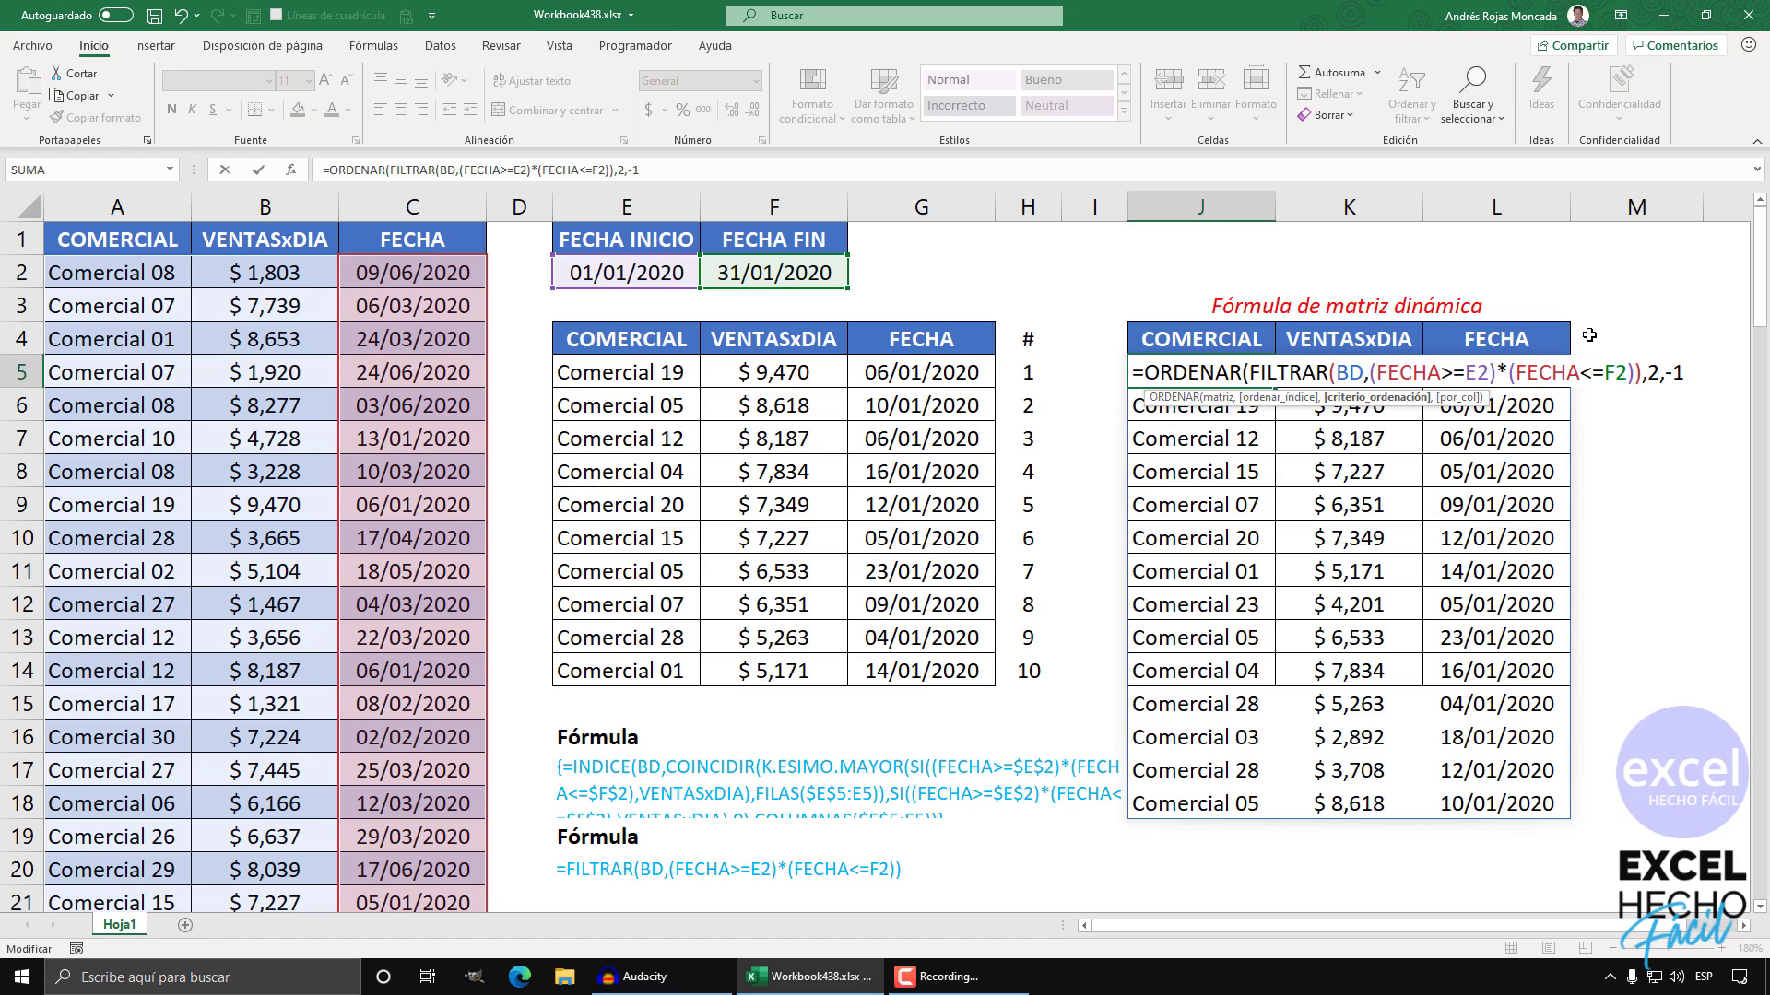
Step: Close the ORDENAR formula, enter it, and reopen J5 for editing
type(")")
key("ctrl+Return")
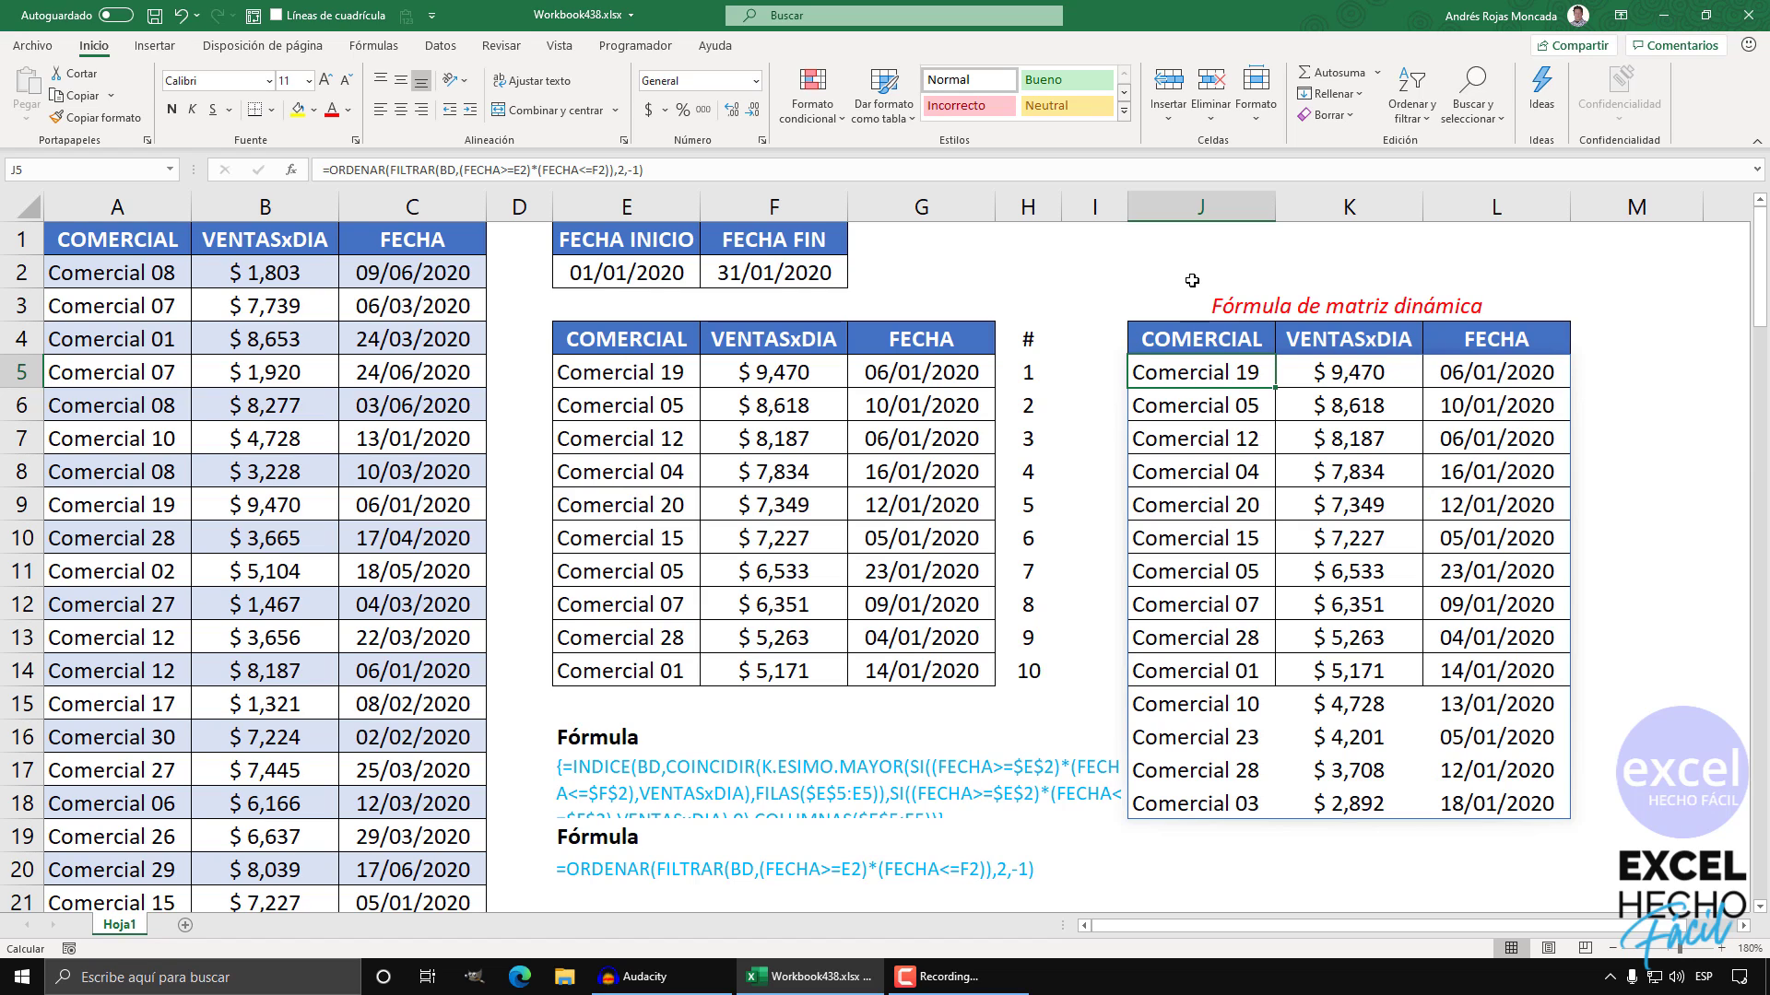
key("F2")
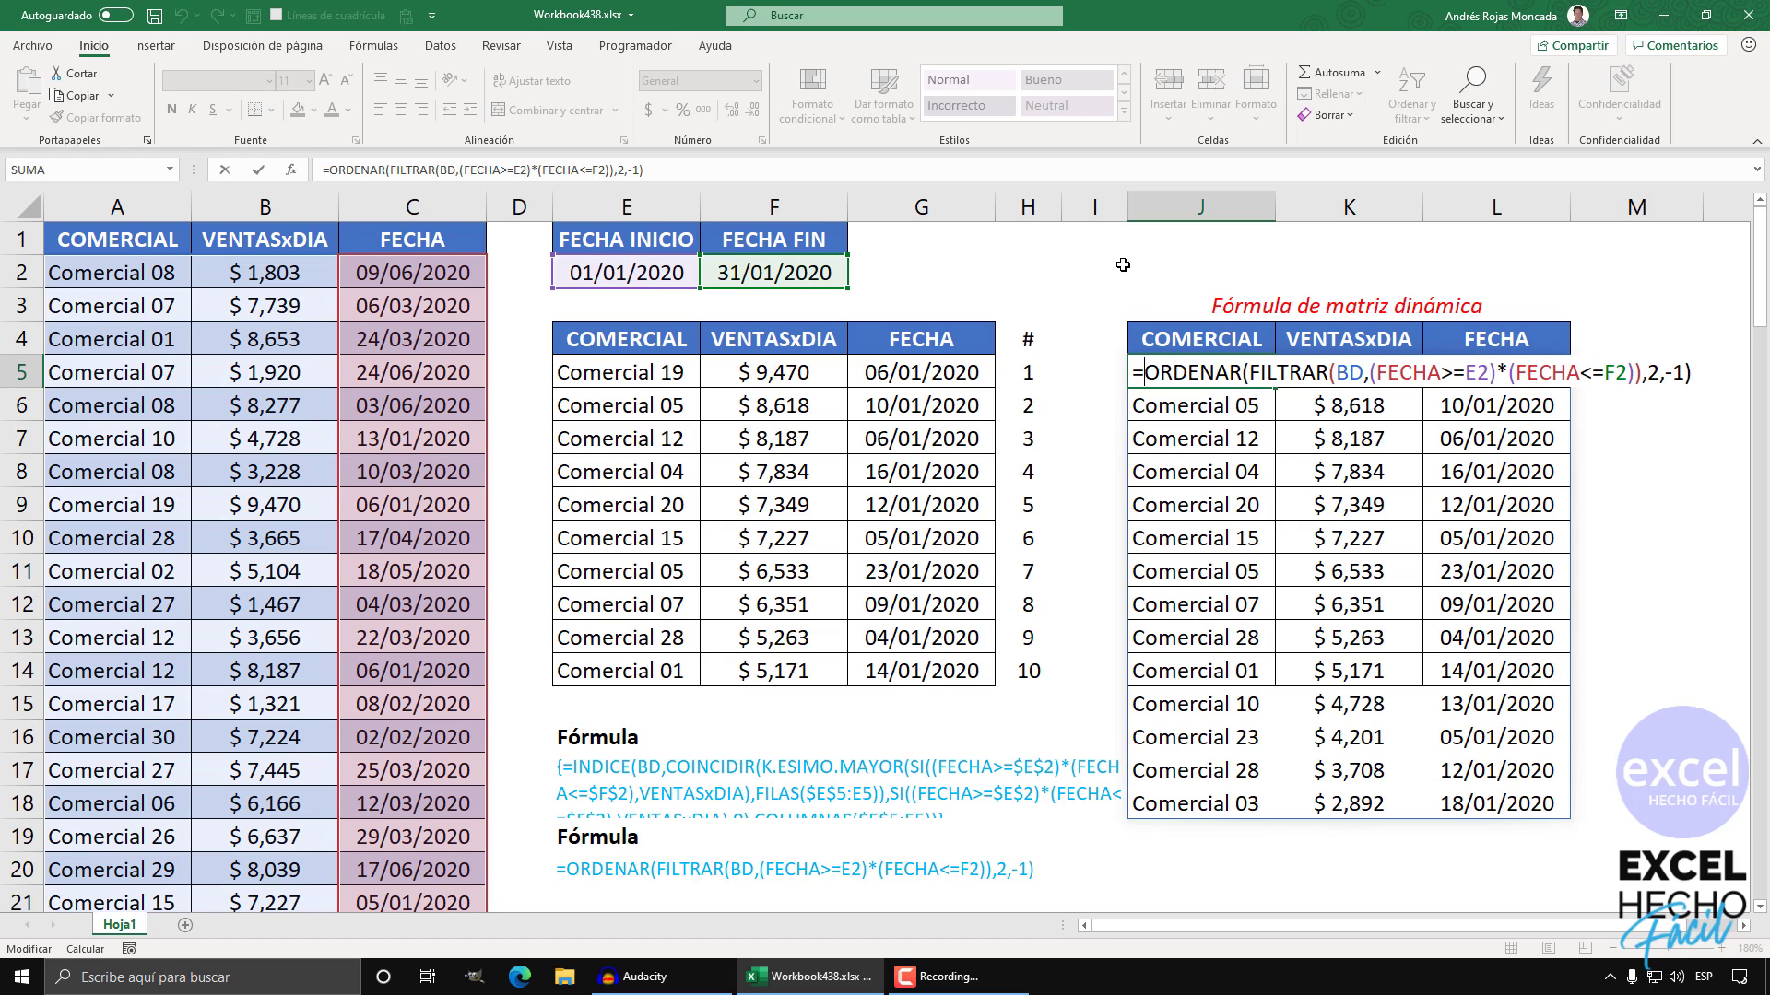
Step: Wrap the ORDENAR result in an outer FILTRAR and copy the date condition for reuse
type("fil")
key("Down")
key("Down")
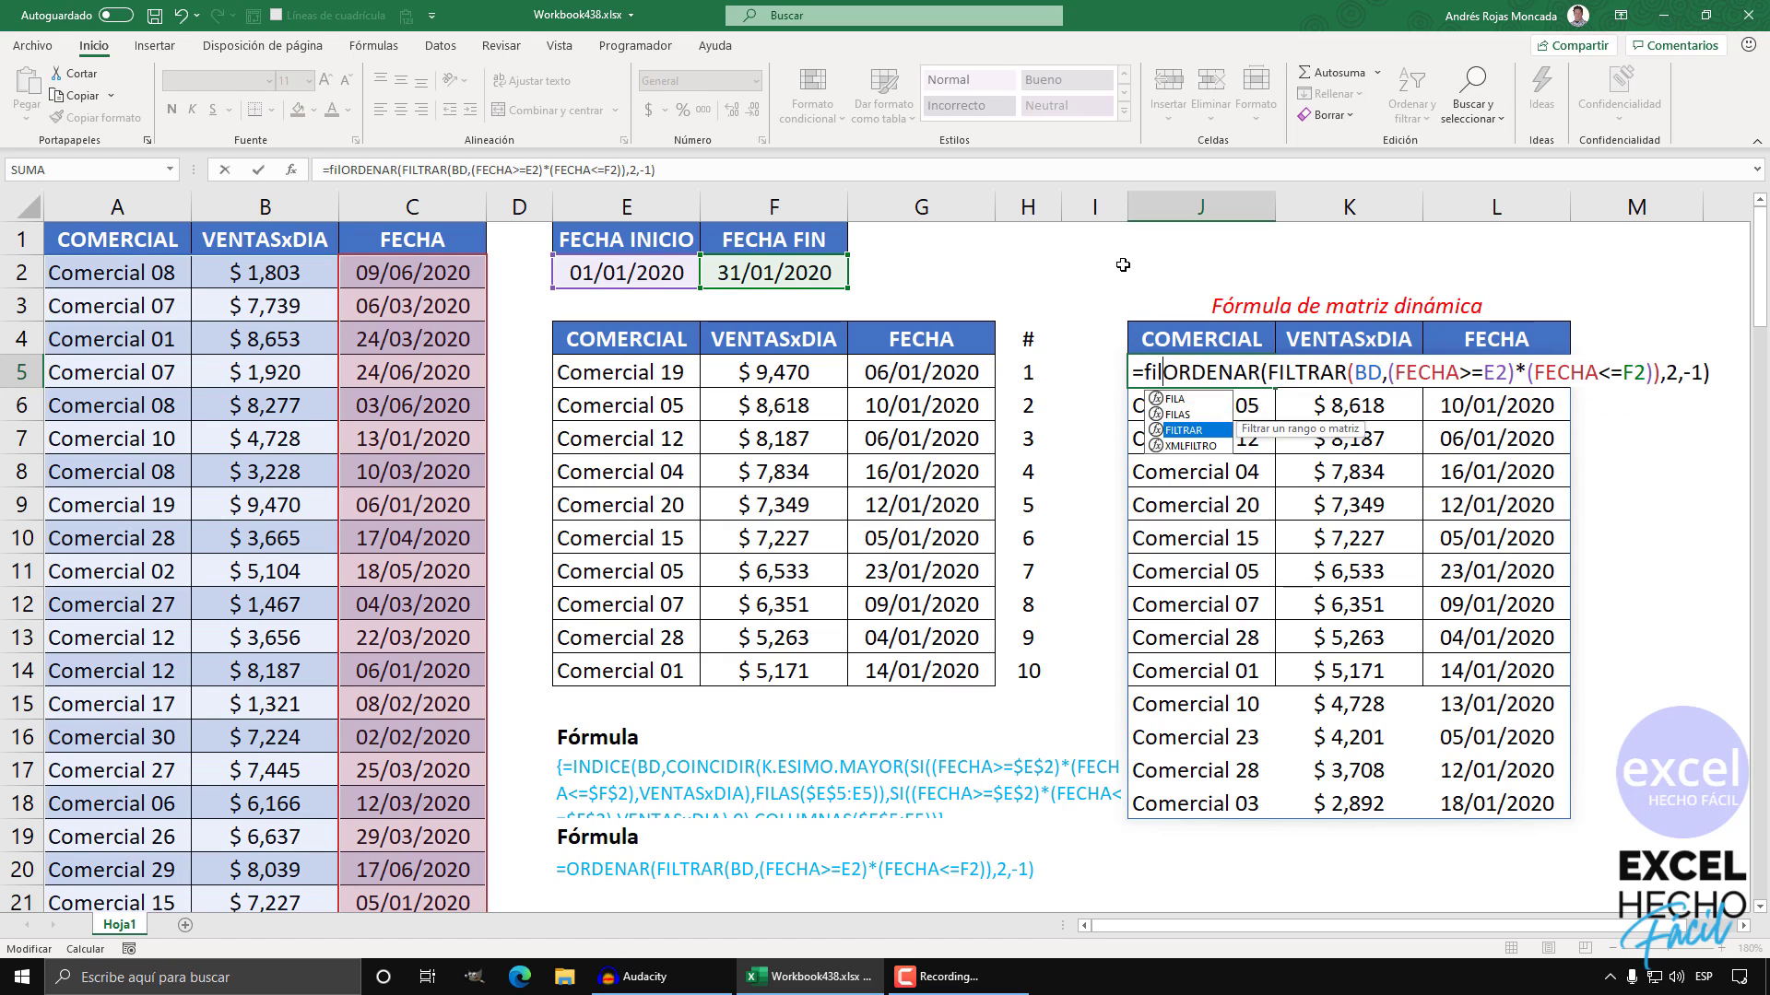
key("Tab")
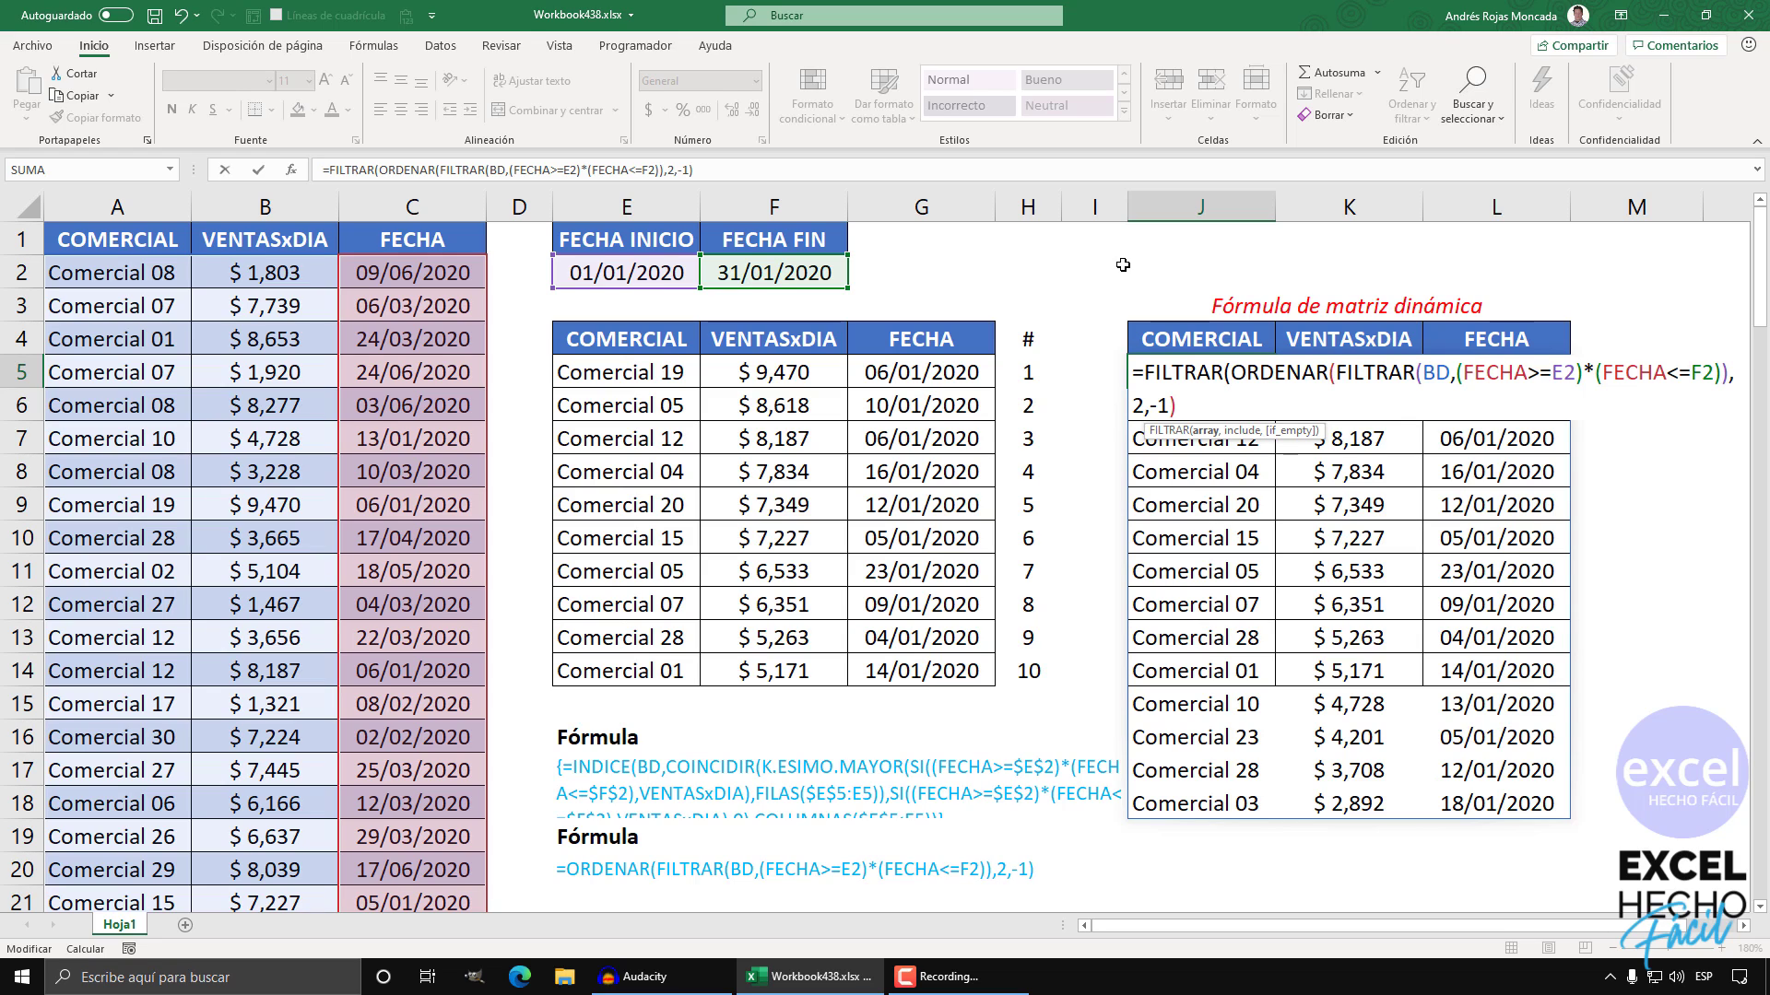
left_click(1200, 434)
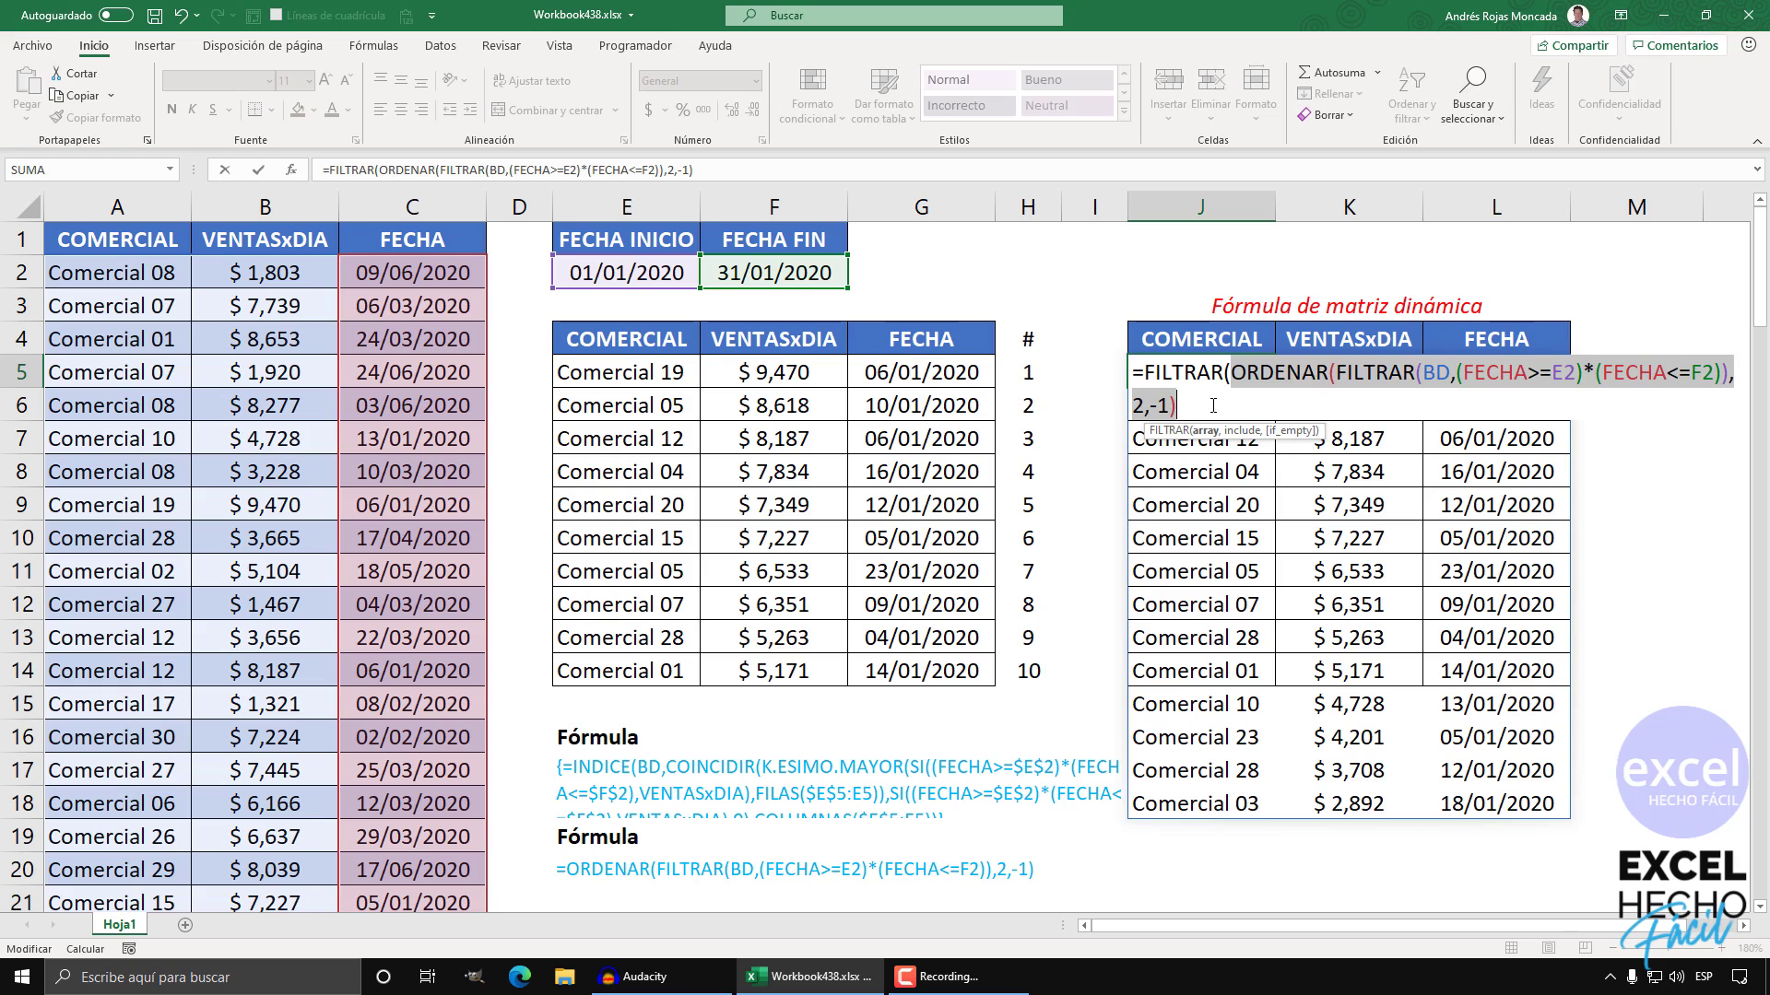
left_click(1211, 405)
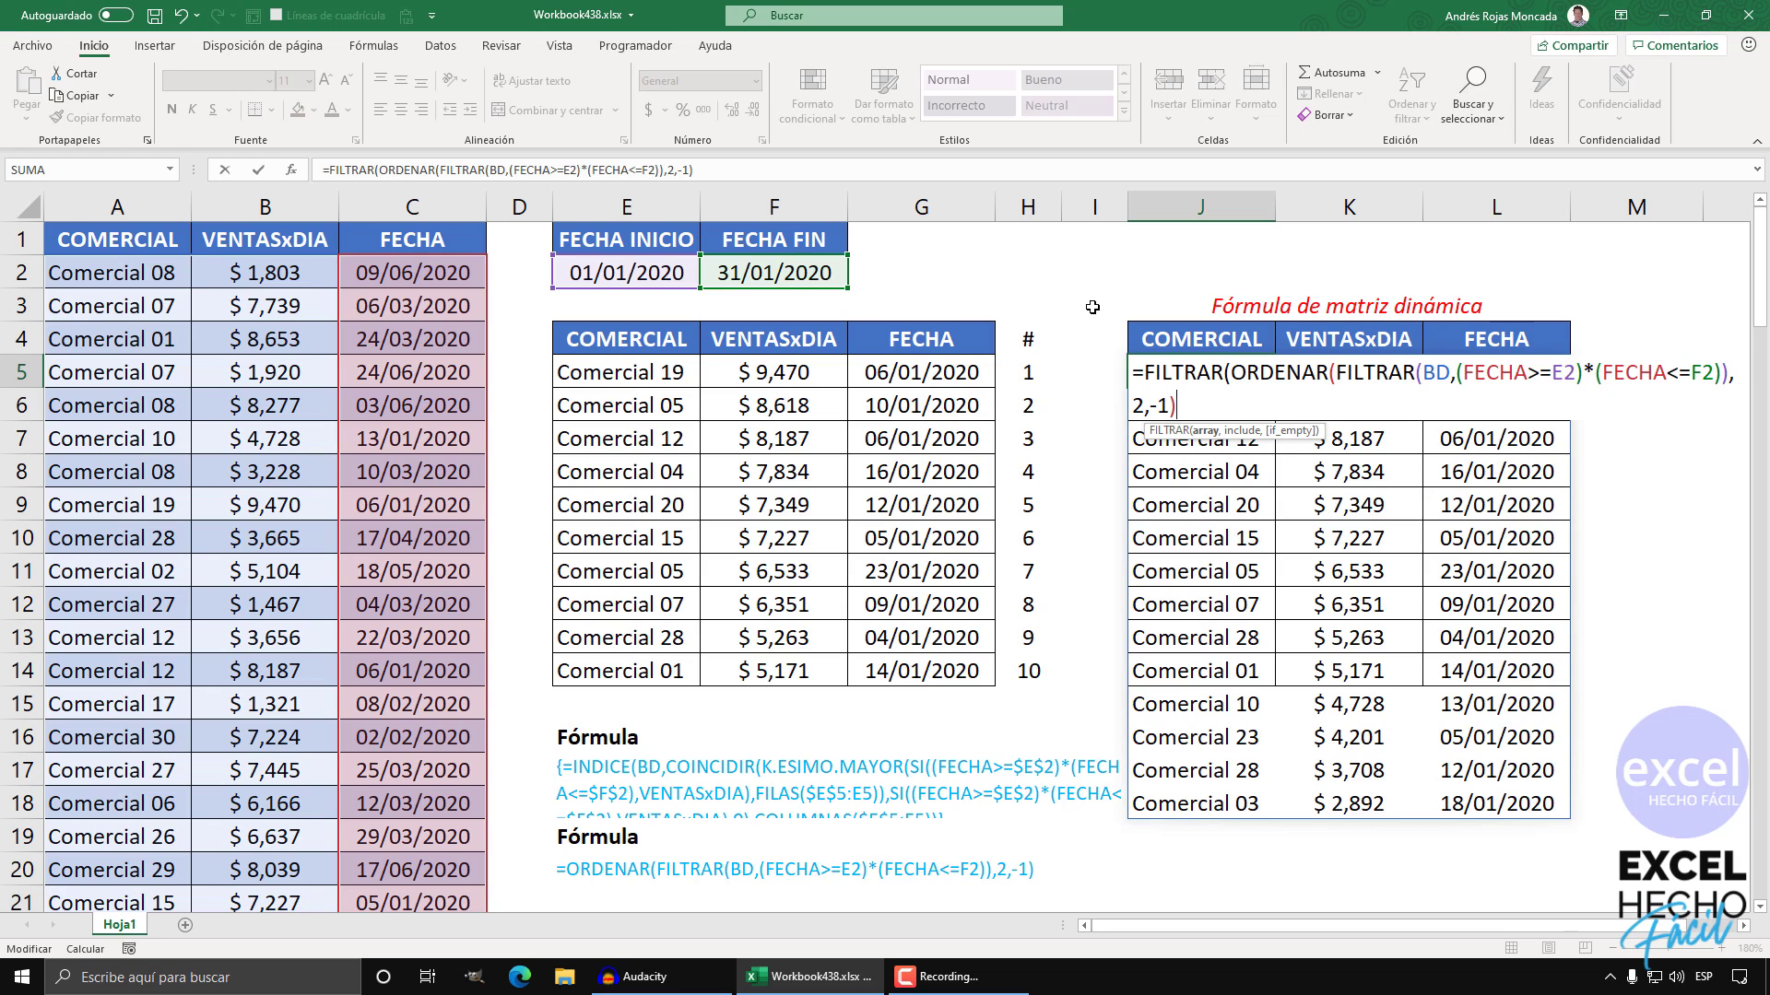
type(",")
left_click_drag(1457, 374, 1711, 375)
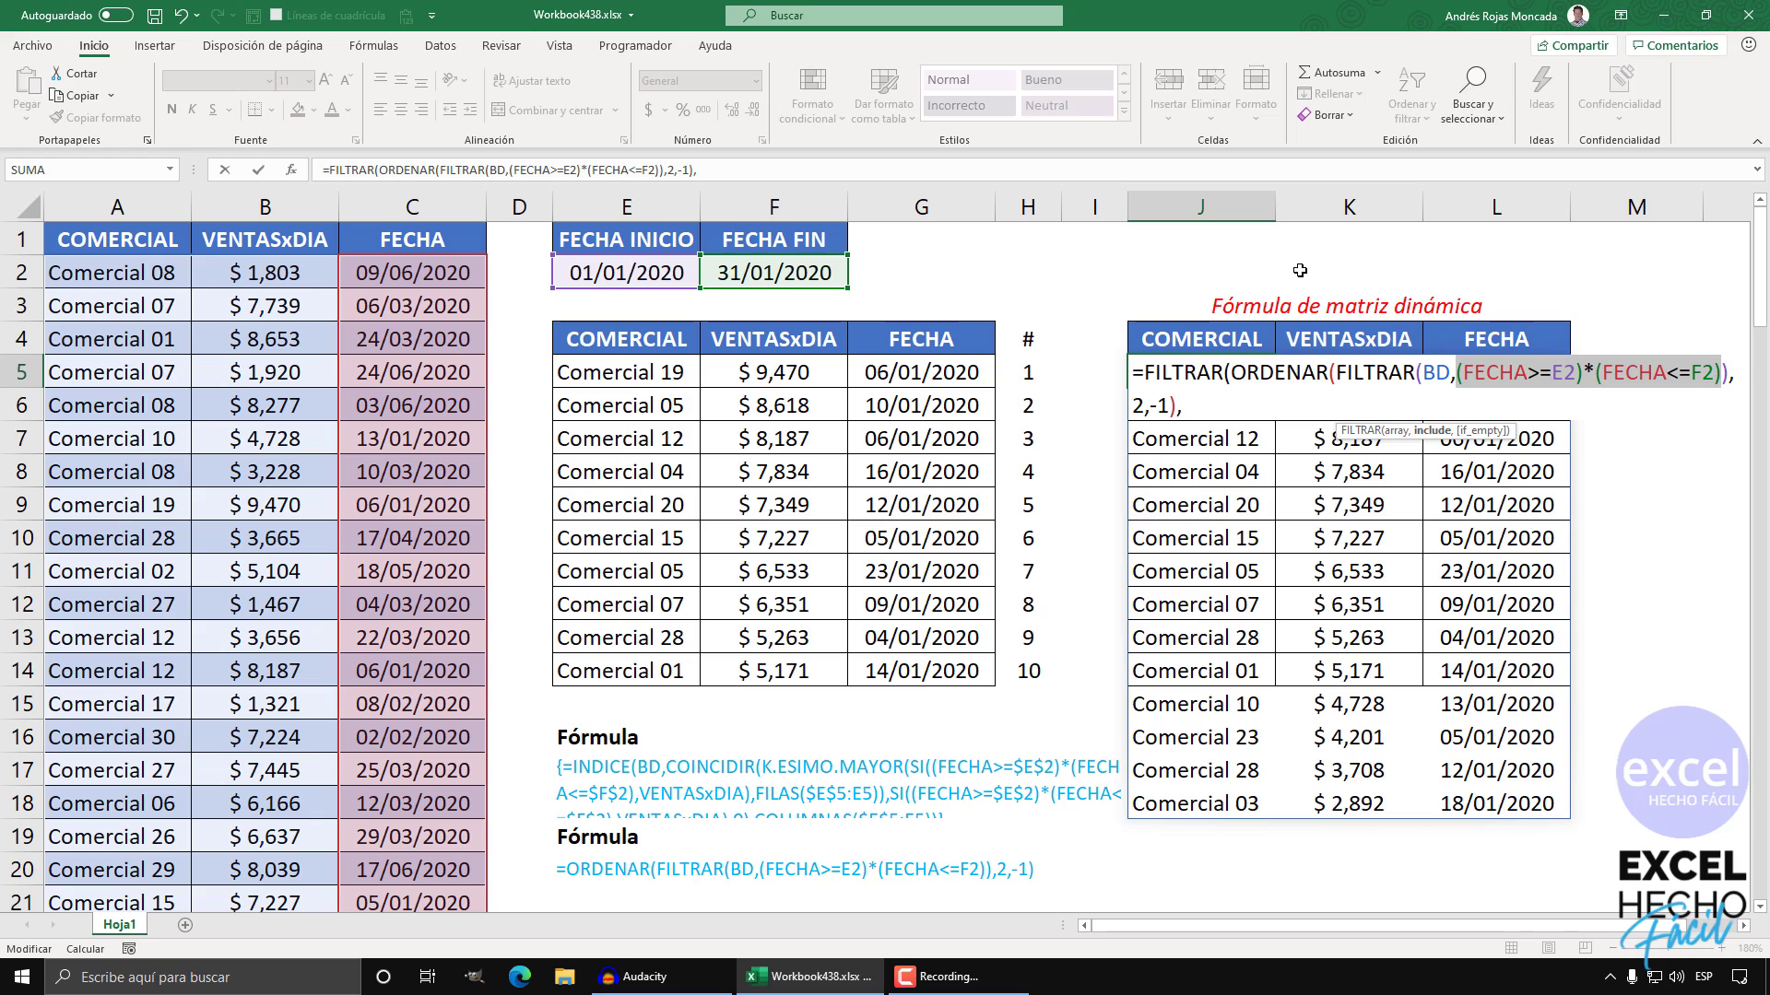
key("ctrl+c")
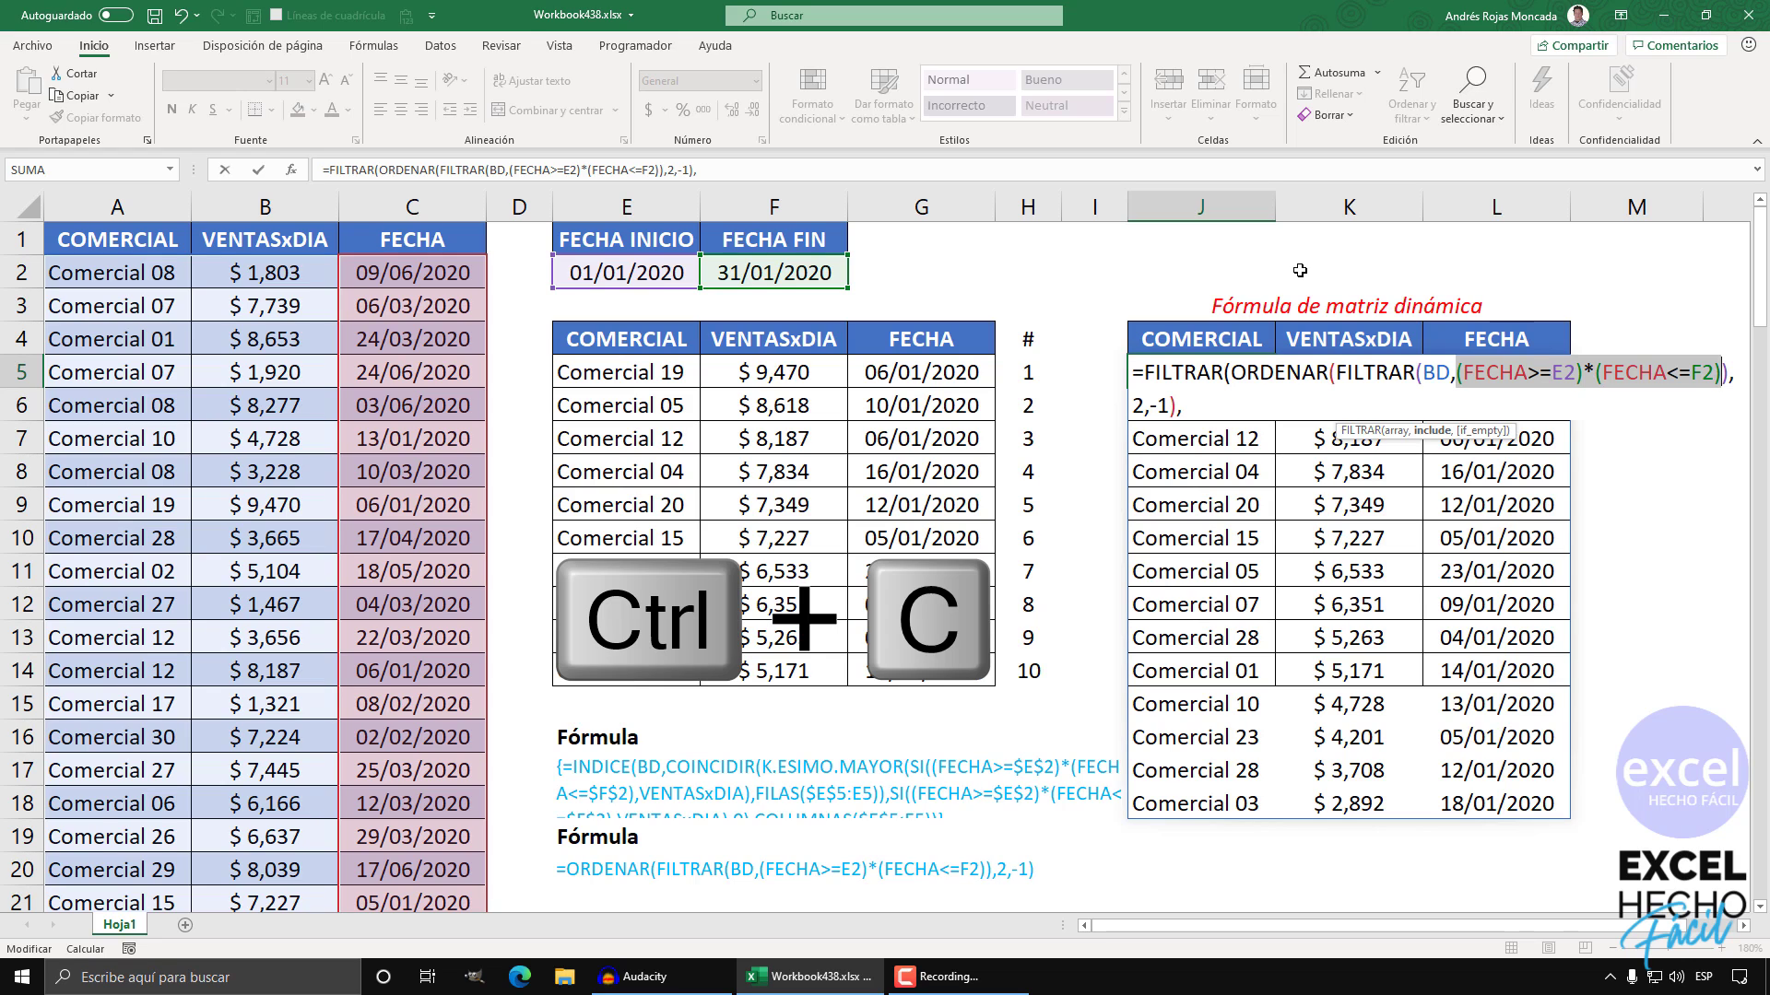
left_click(1209, 405)
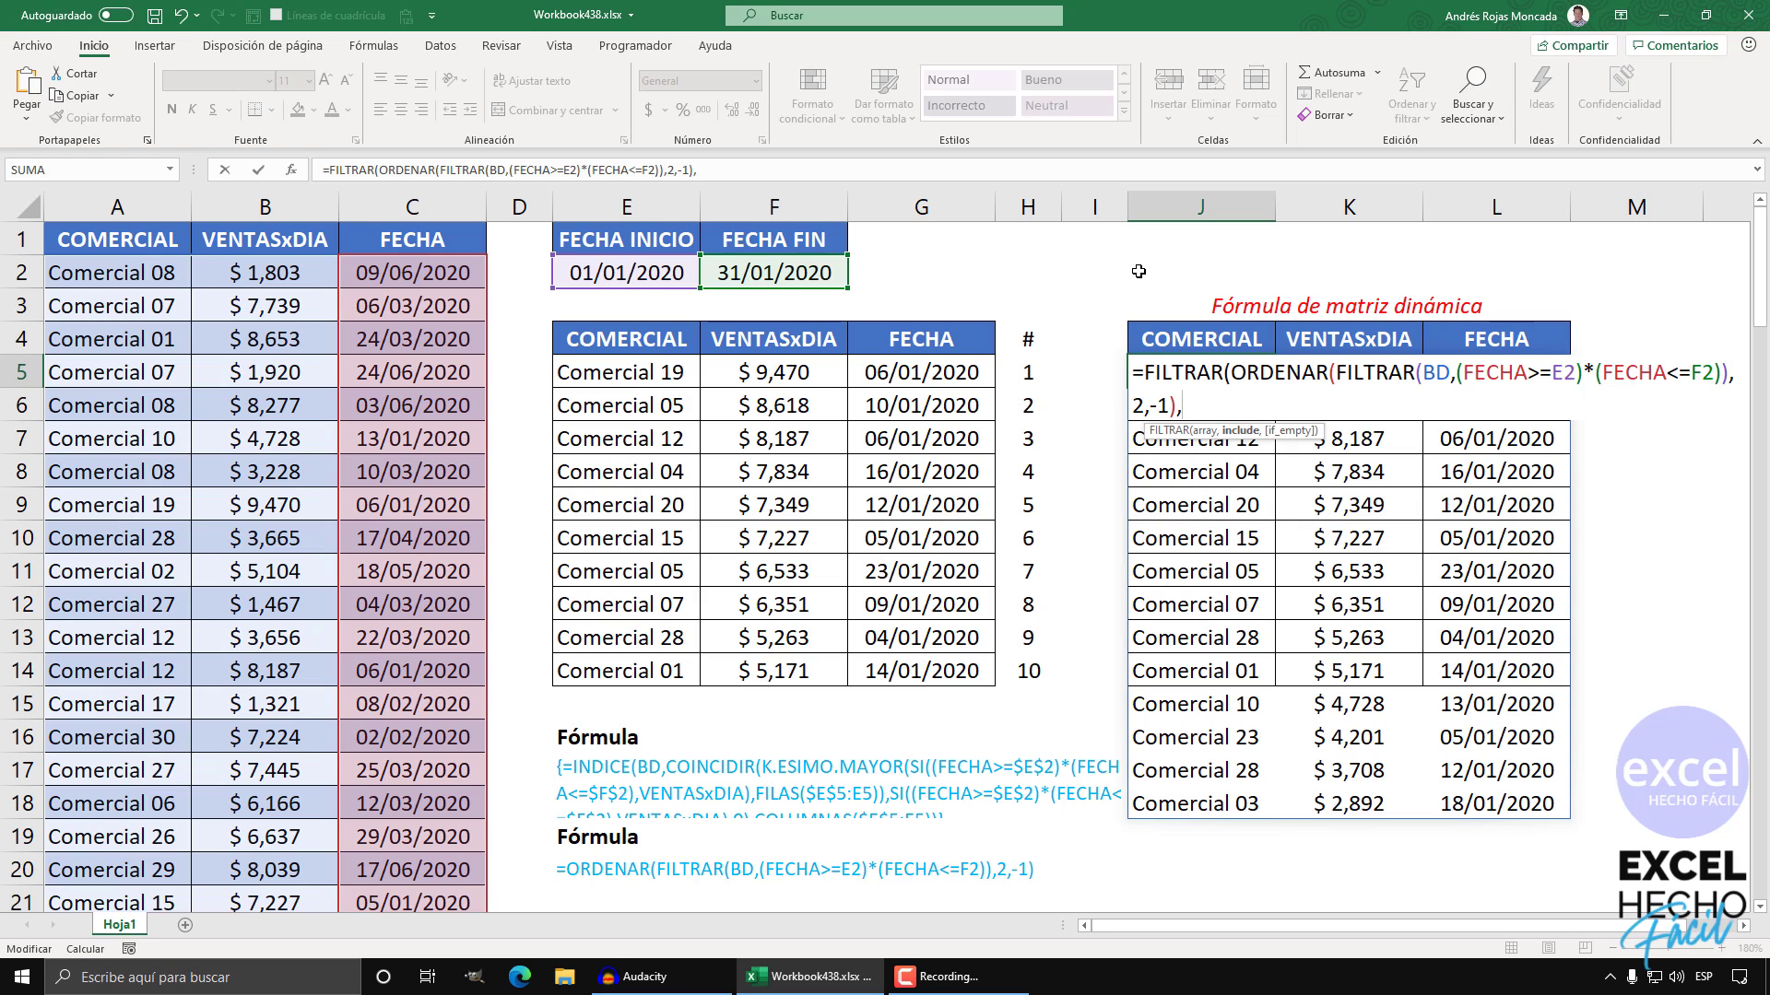
Step: Add SUMA((FECHA>=E2)*(FECHA<=F2)) as the outer FILTRAR's second argument
type("sum")
key("Tab")
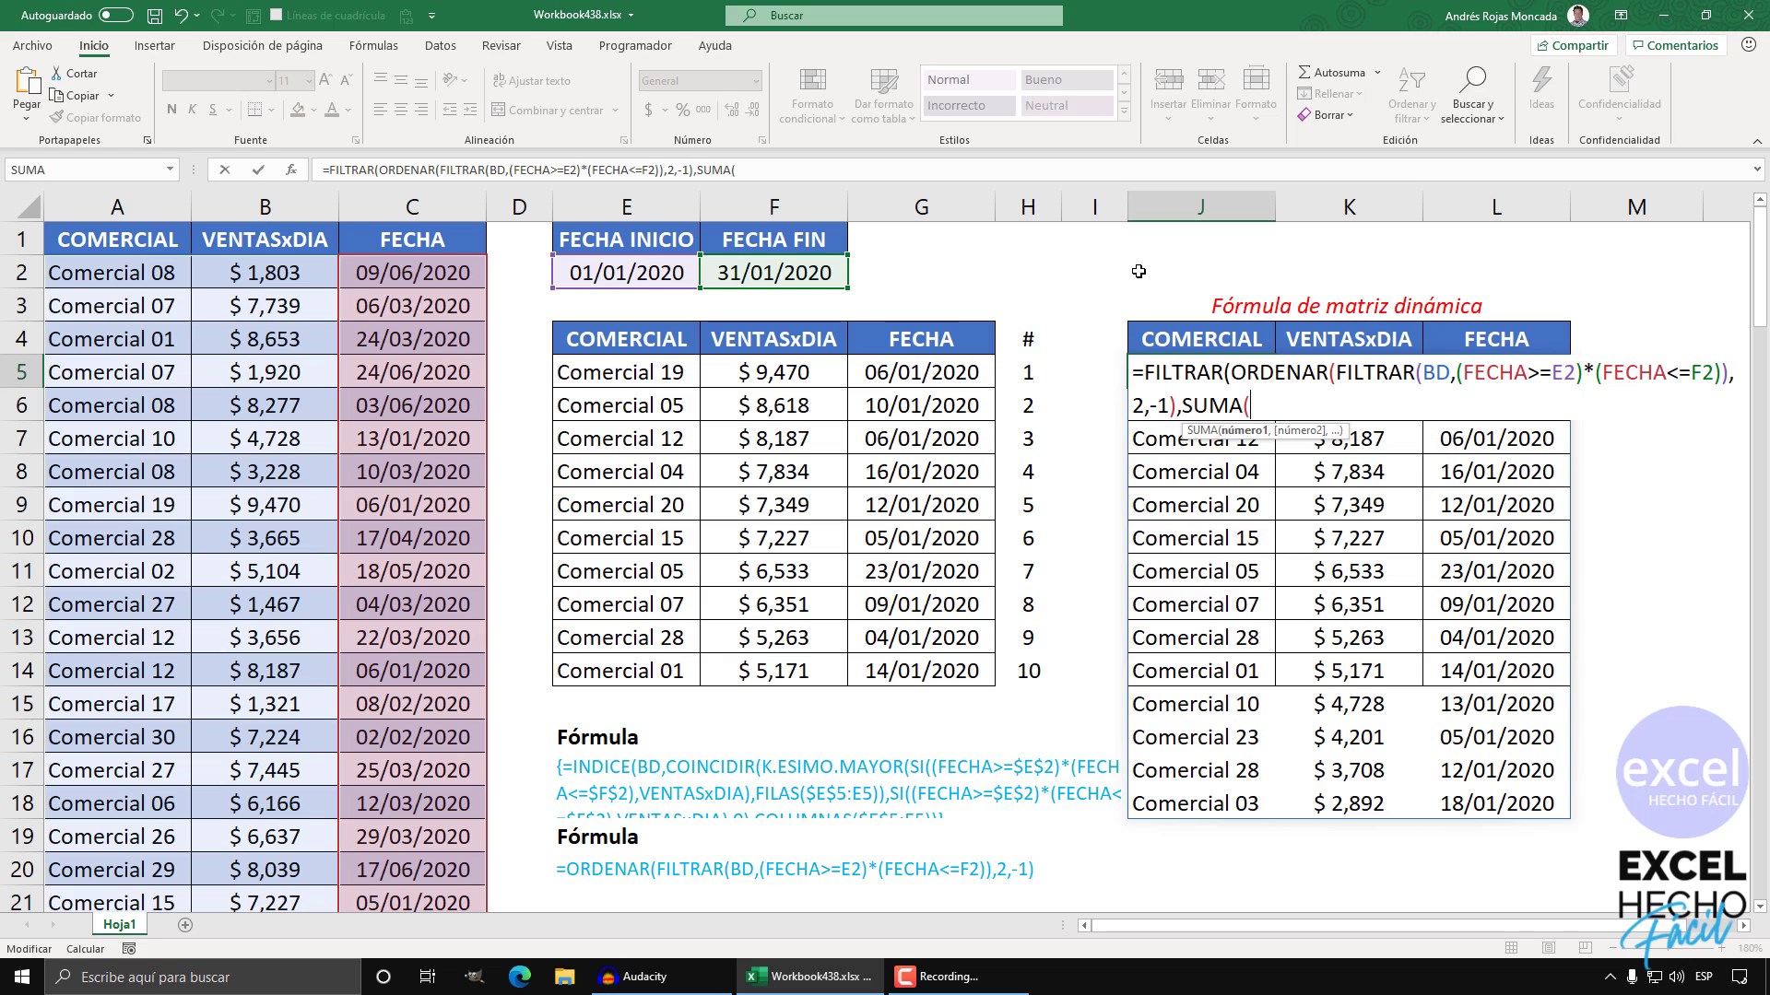
key("ctrl+v")
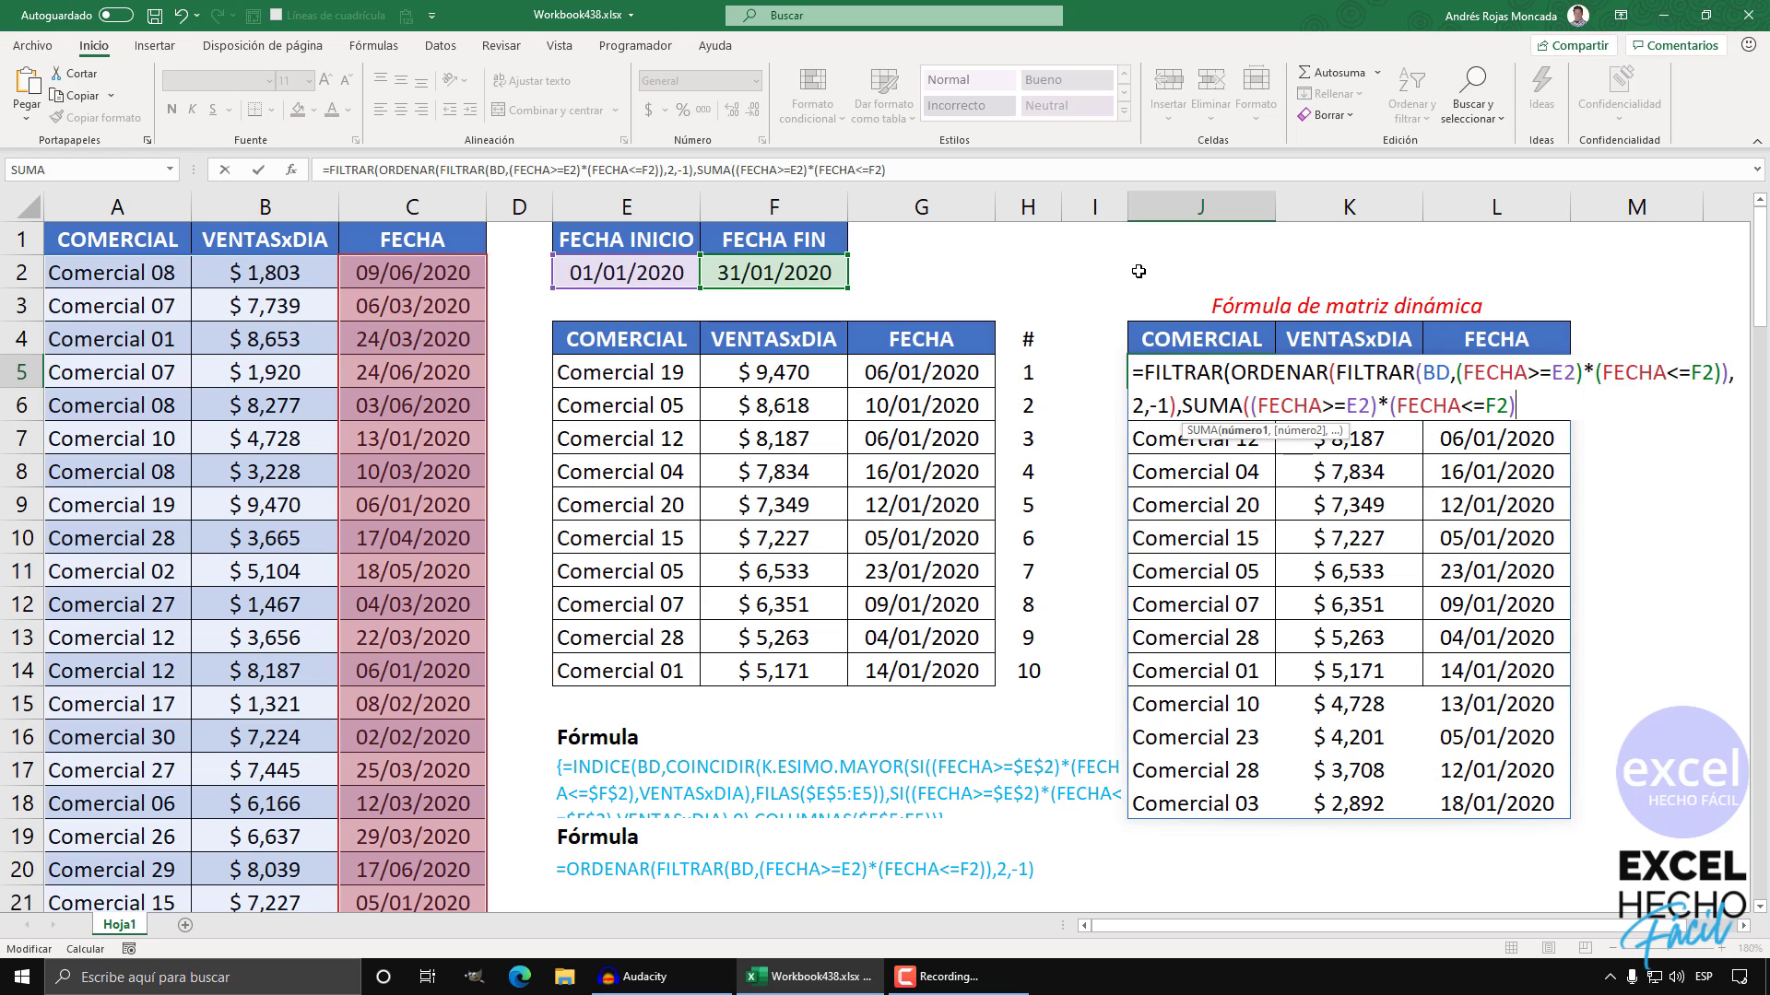
type(")")
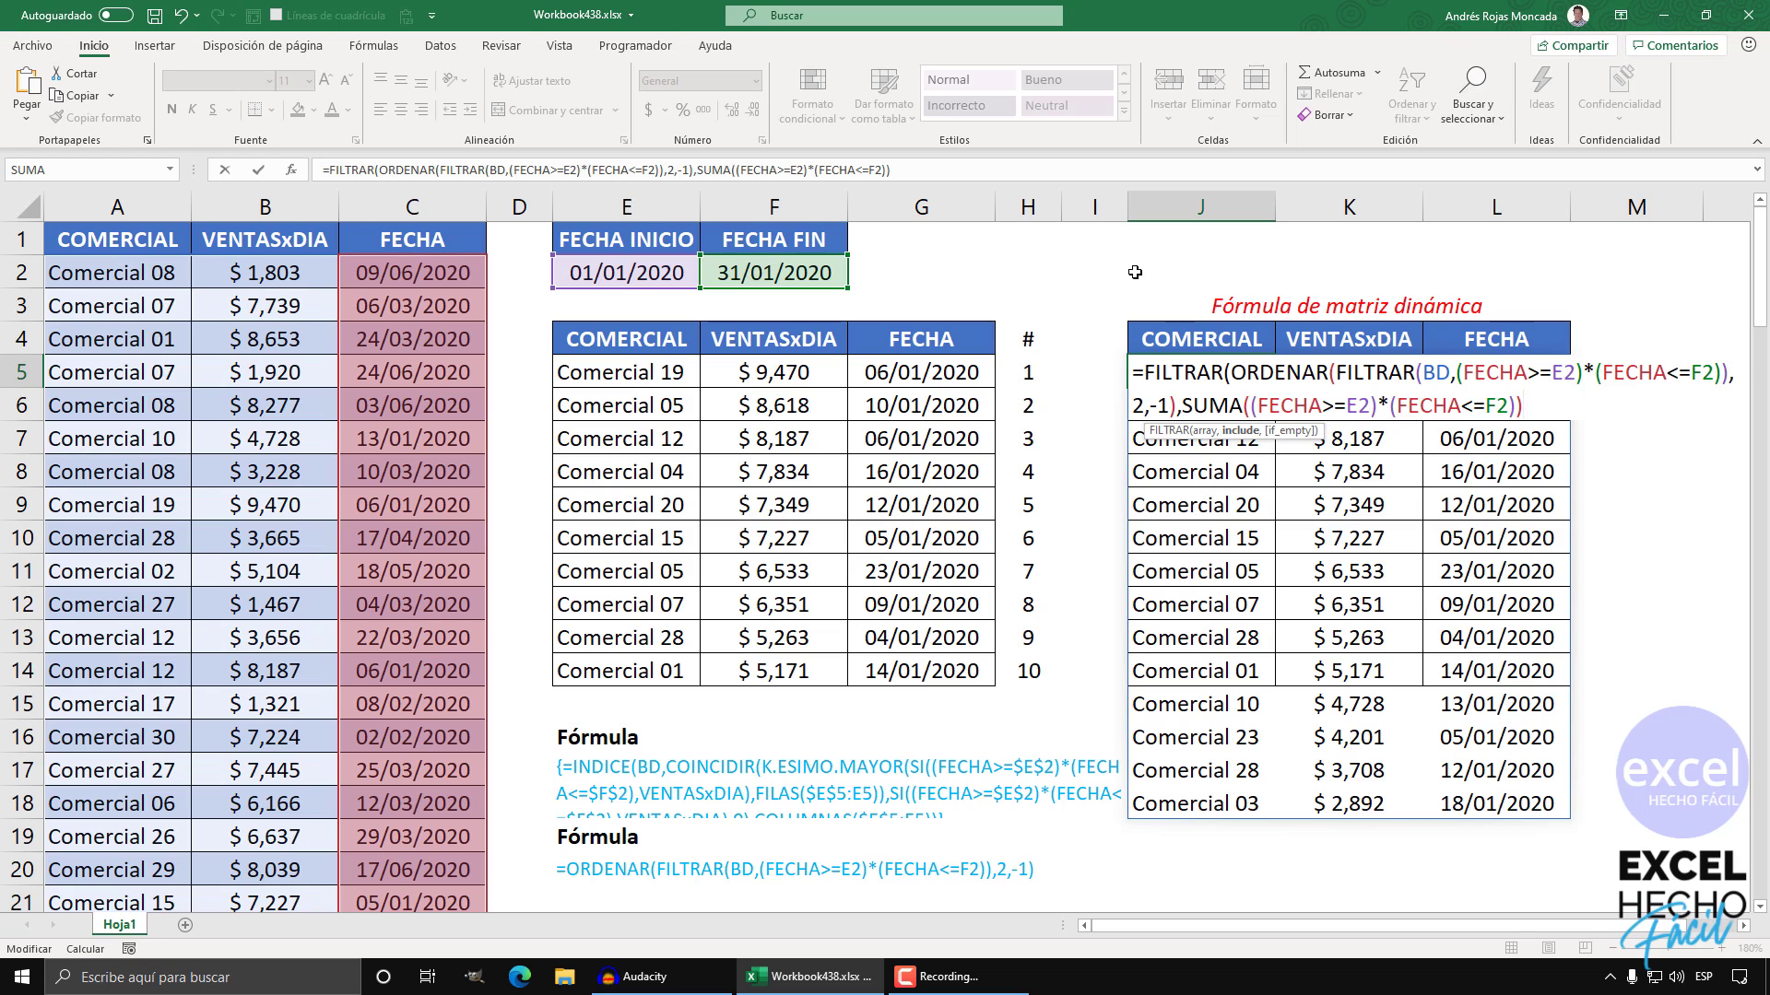
Step: Preview the date condition's 0/1 array and the SUMA count of 14 with F9, undoing each
left_click_drag(1248, 407, 1518, 405)
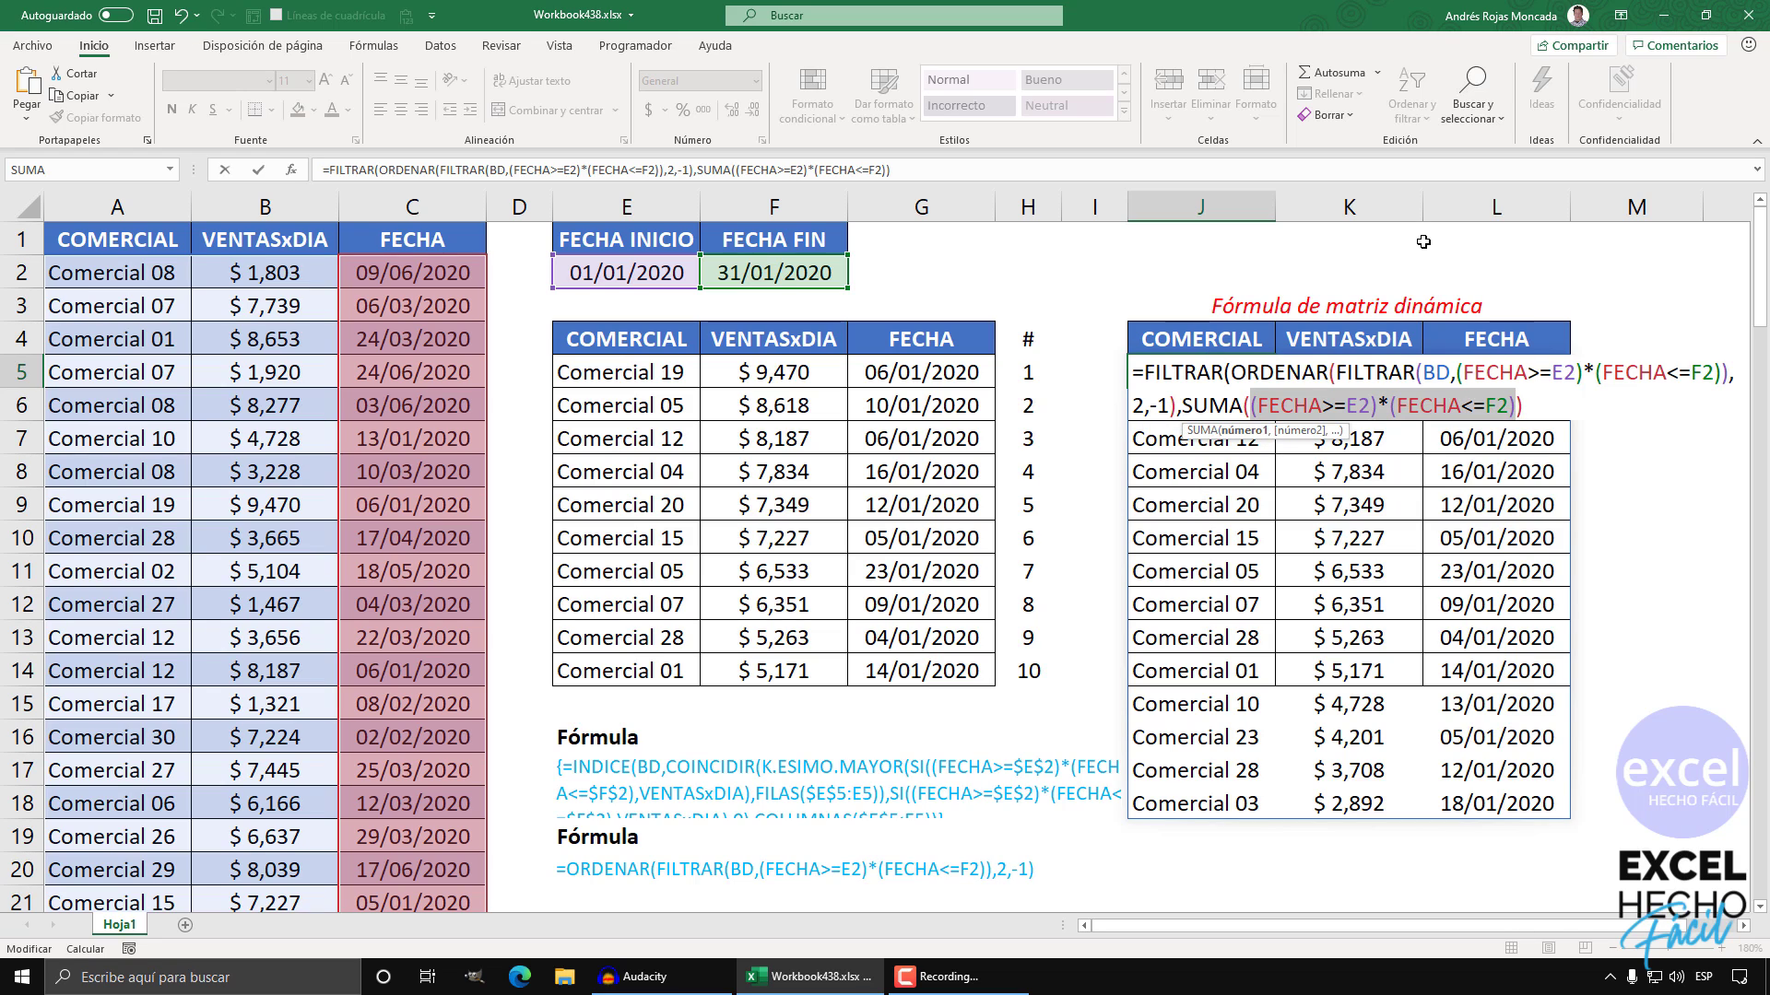
key("F9")
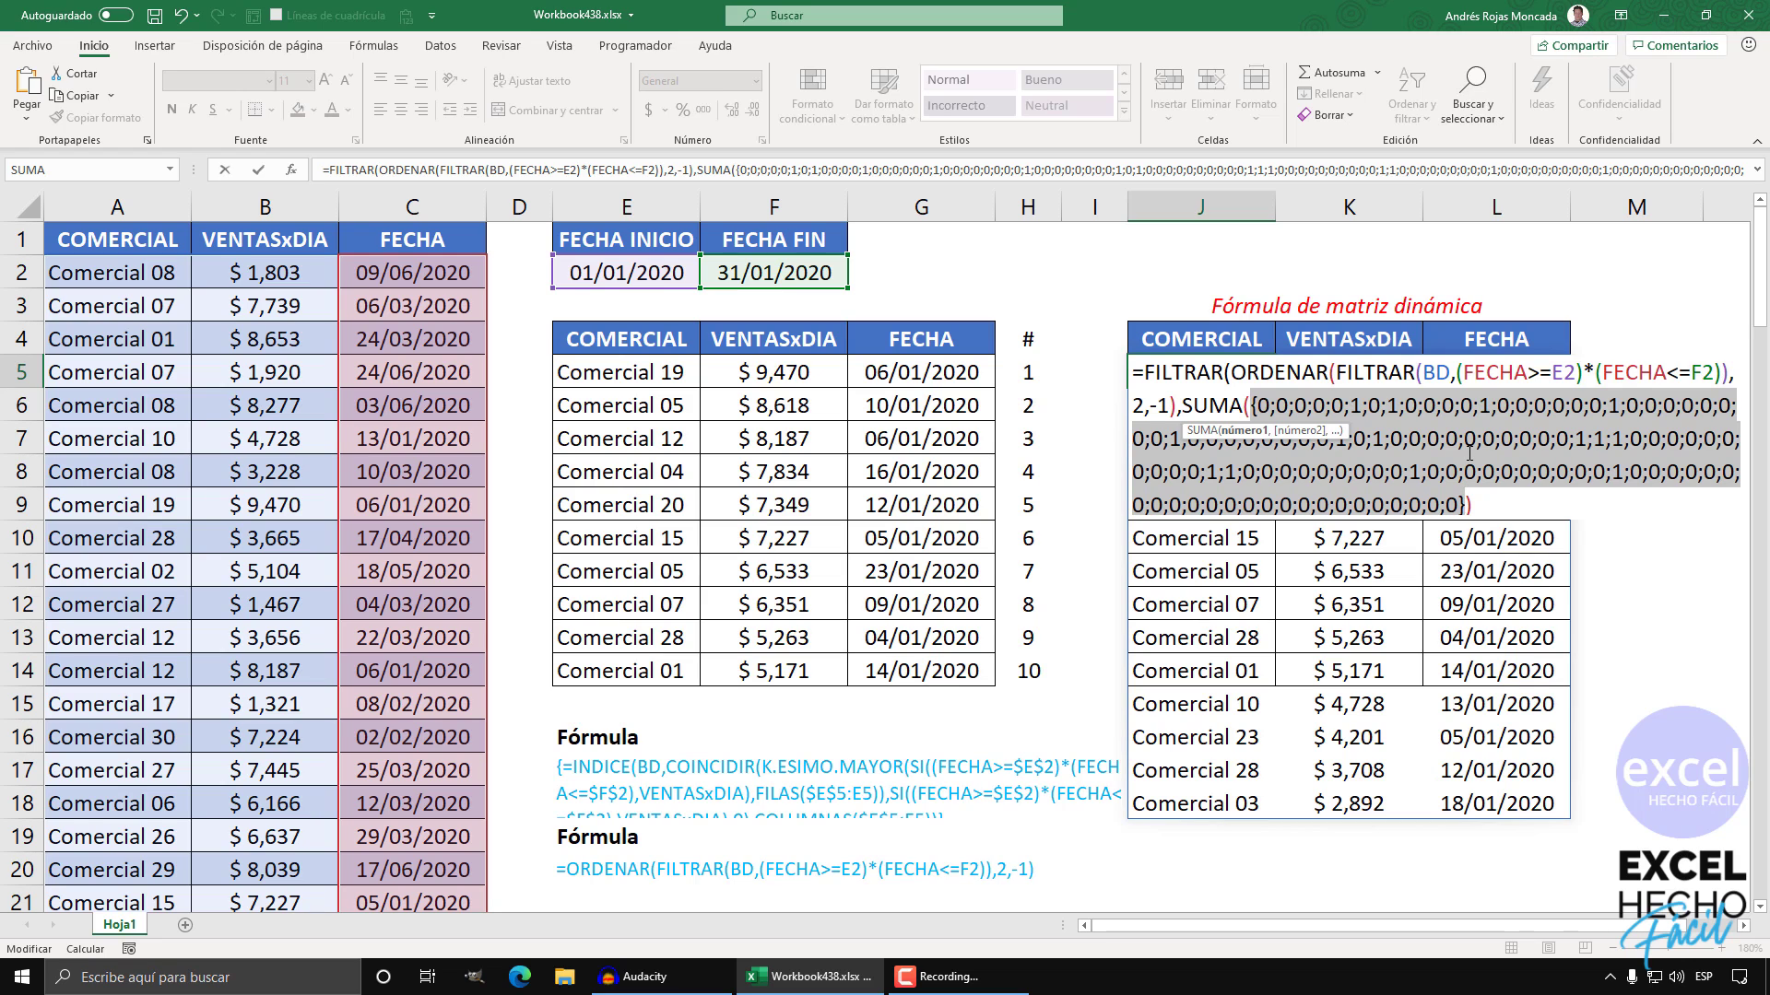
key("ctrl+z")
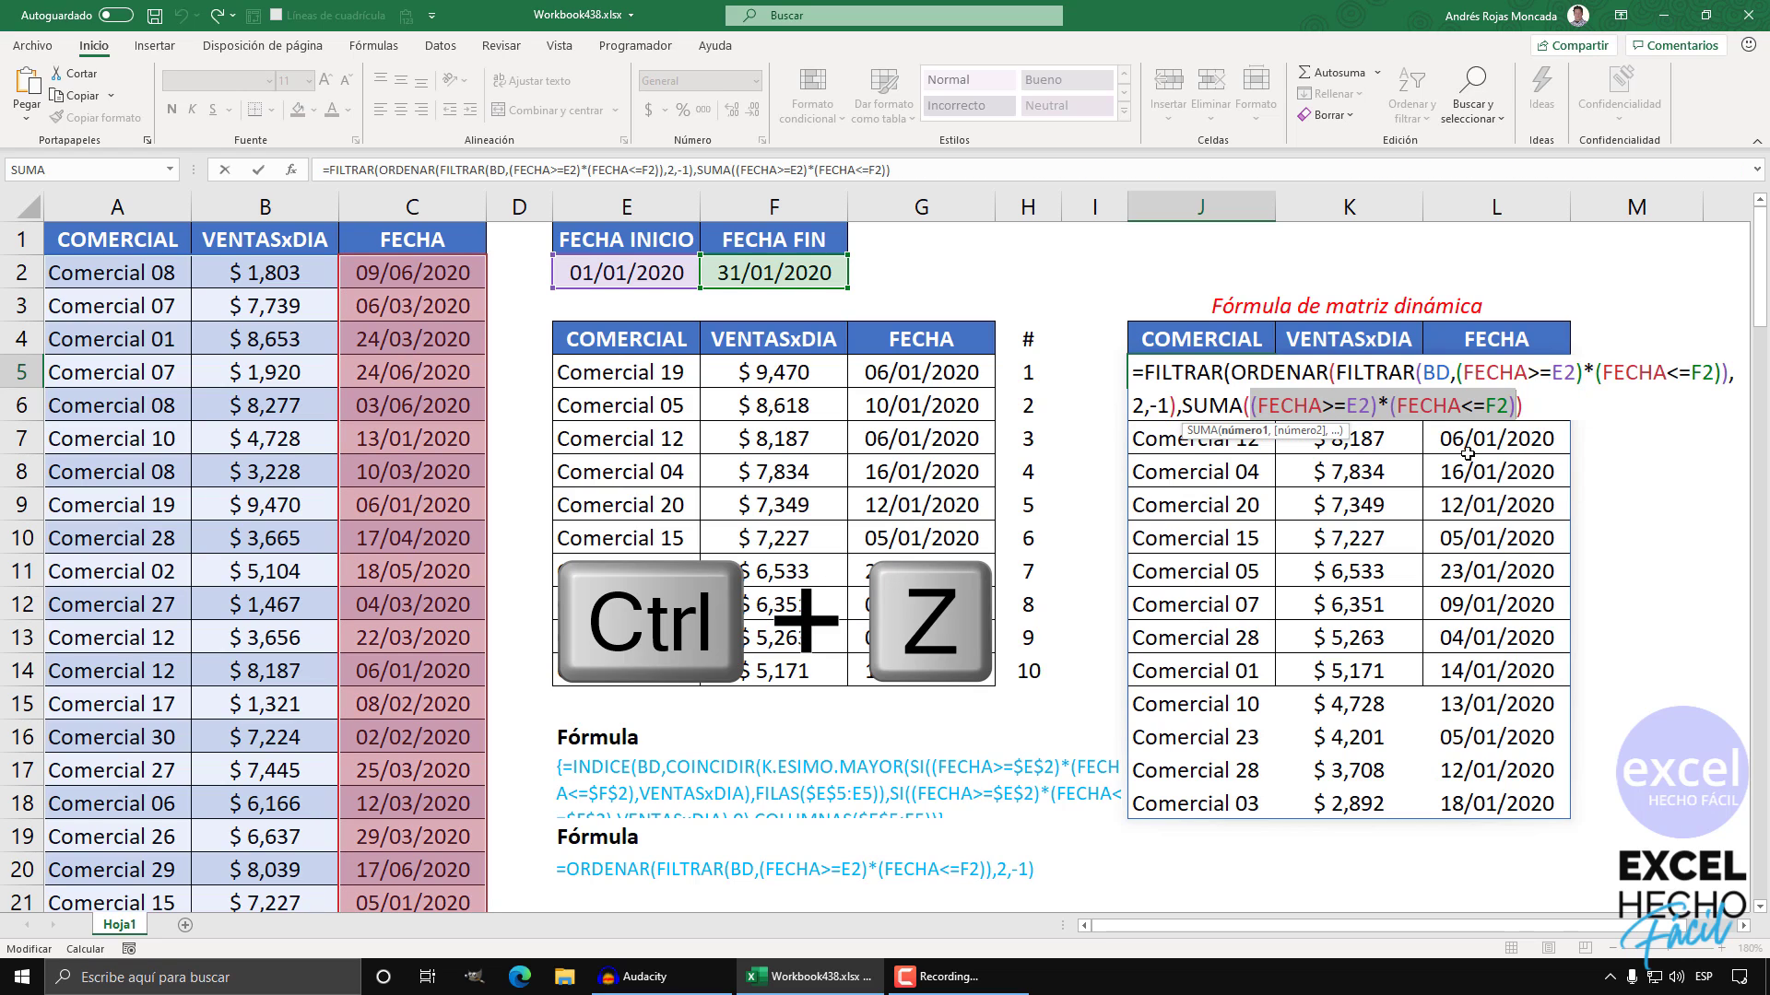
left_click_drag(1363, 418, 1184, 410)
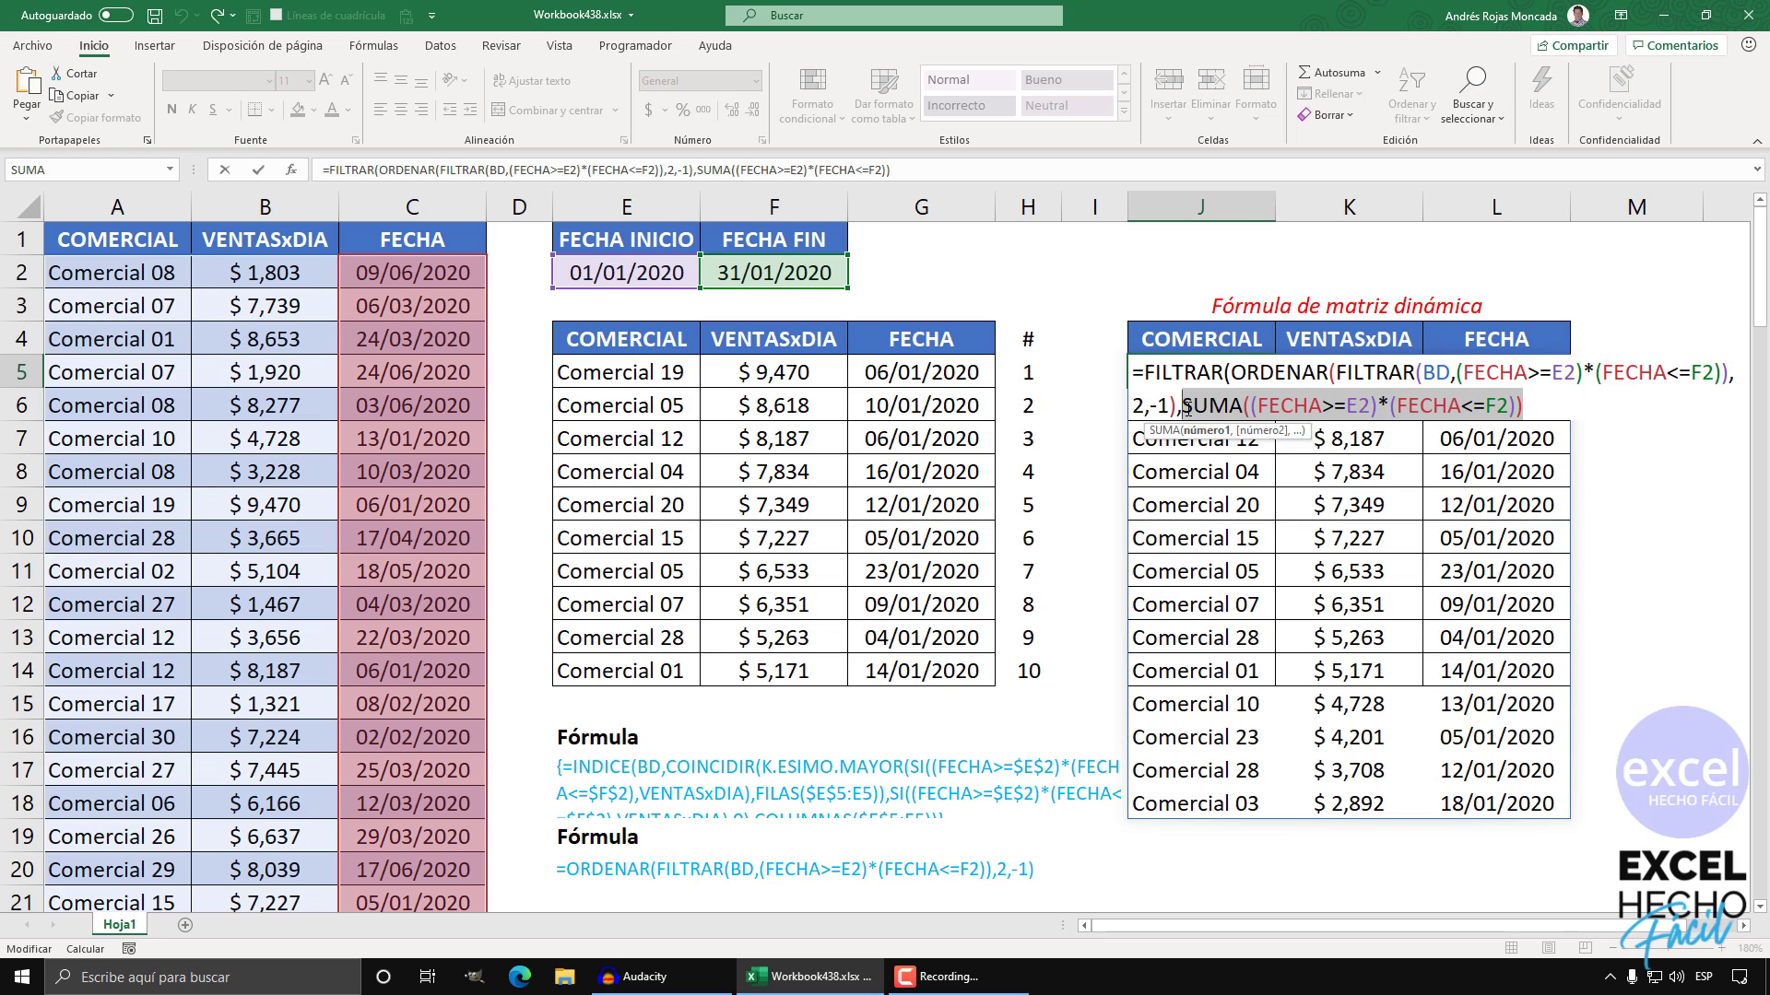
key("F9")
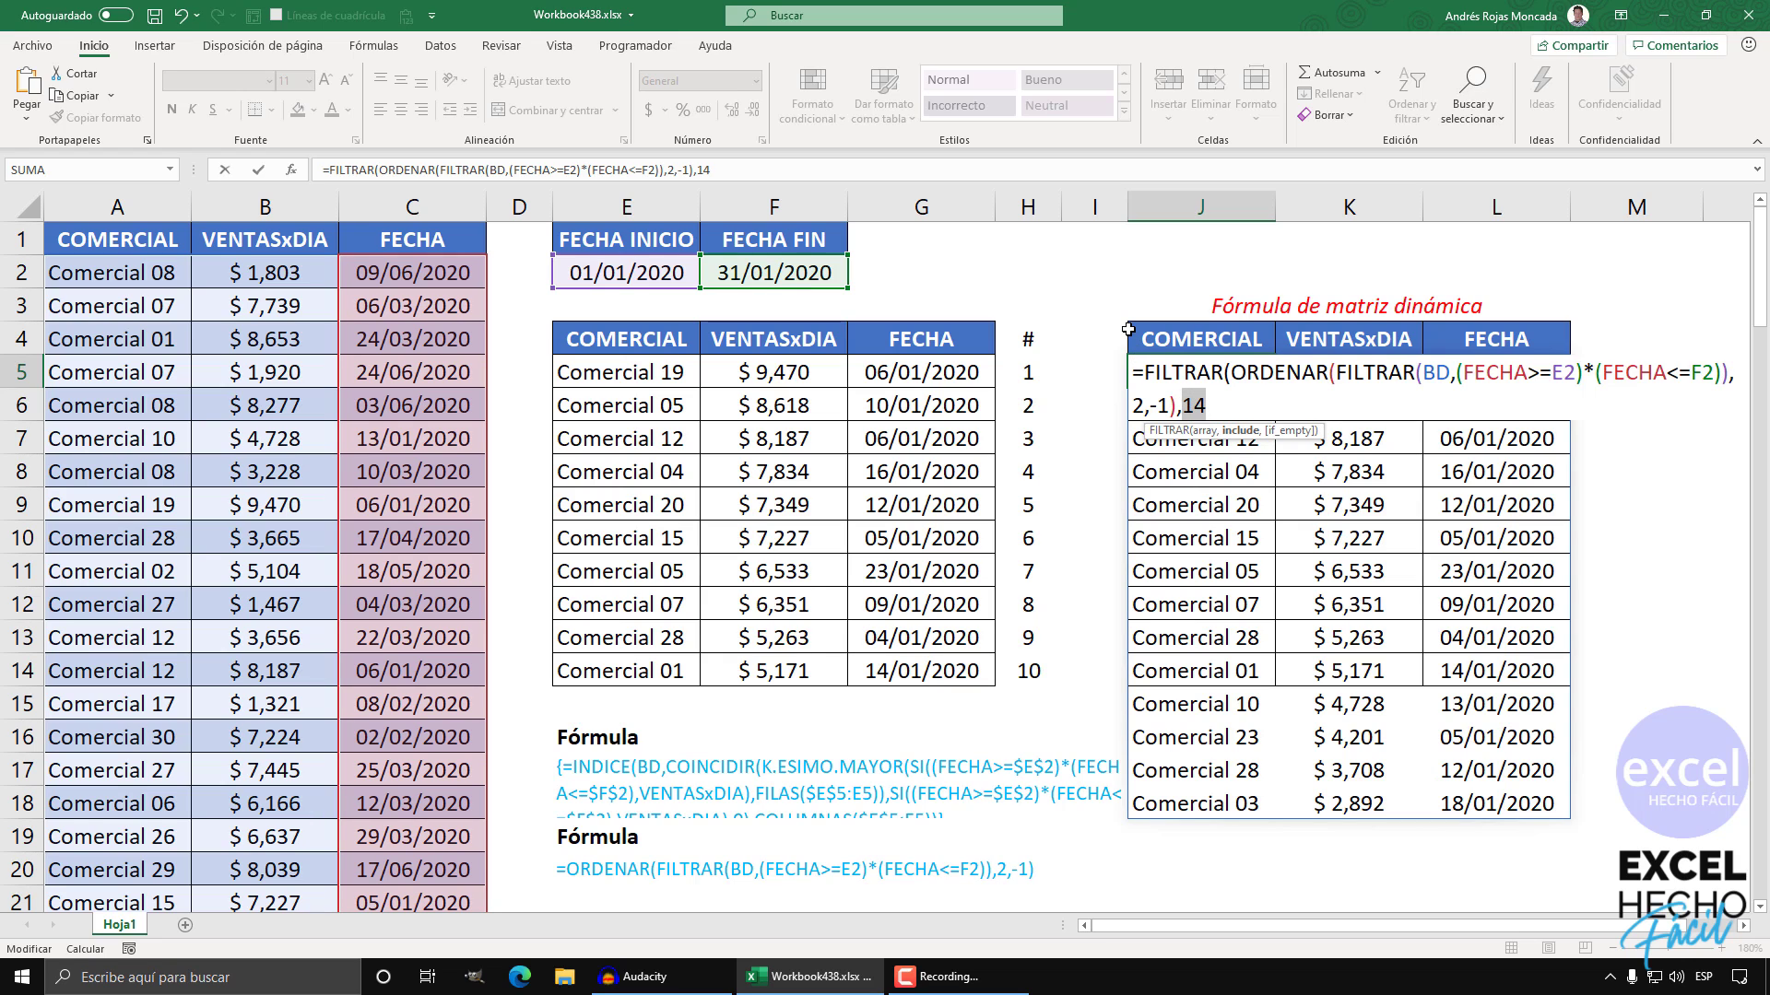
key("ctrl+z")
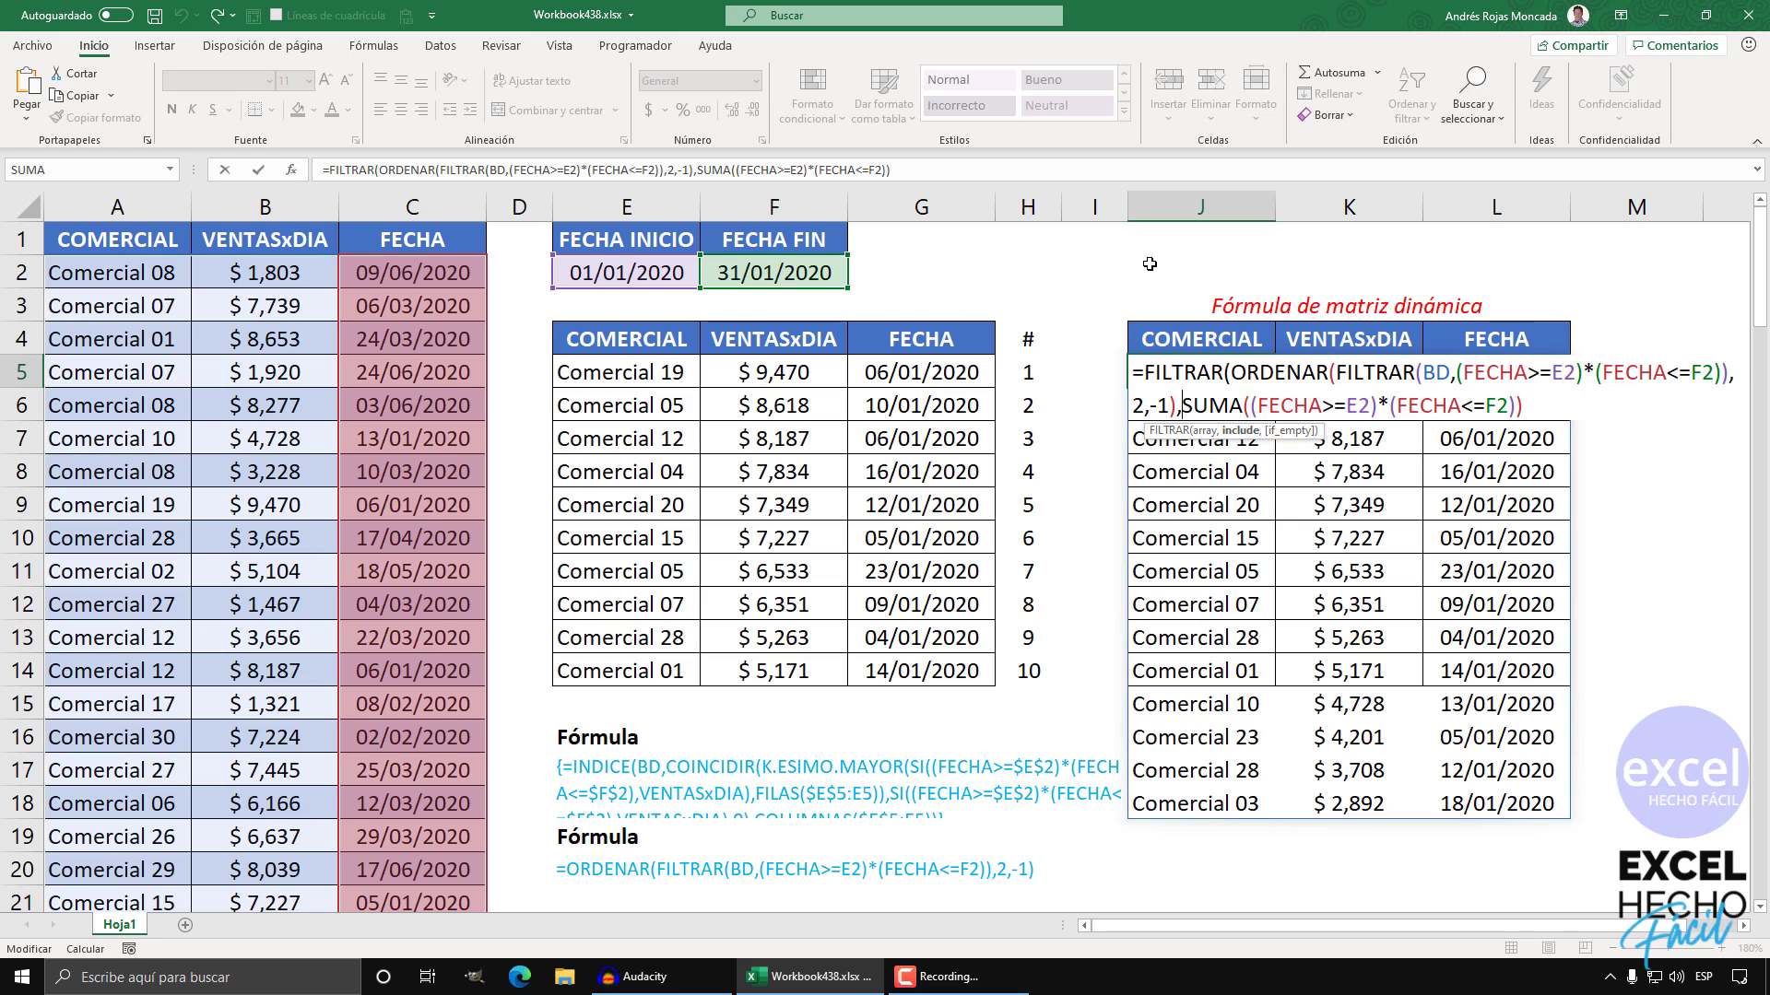
Step: Wrap the SUMA argument in SECUENCIA
type("secu")
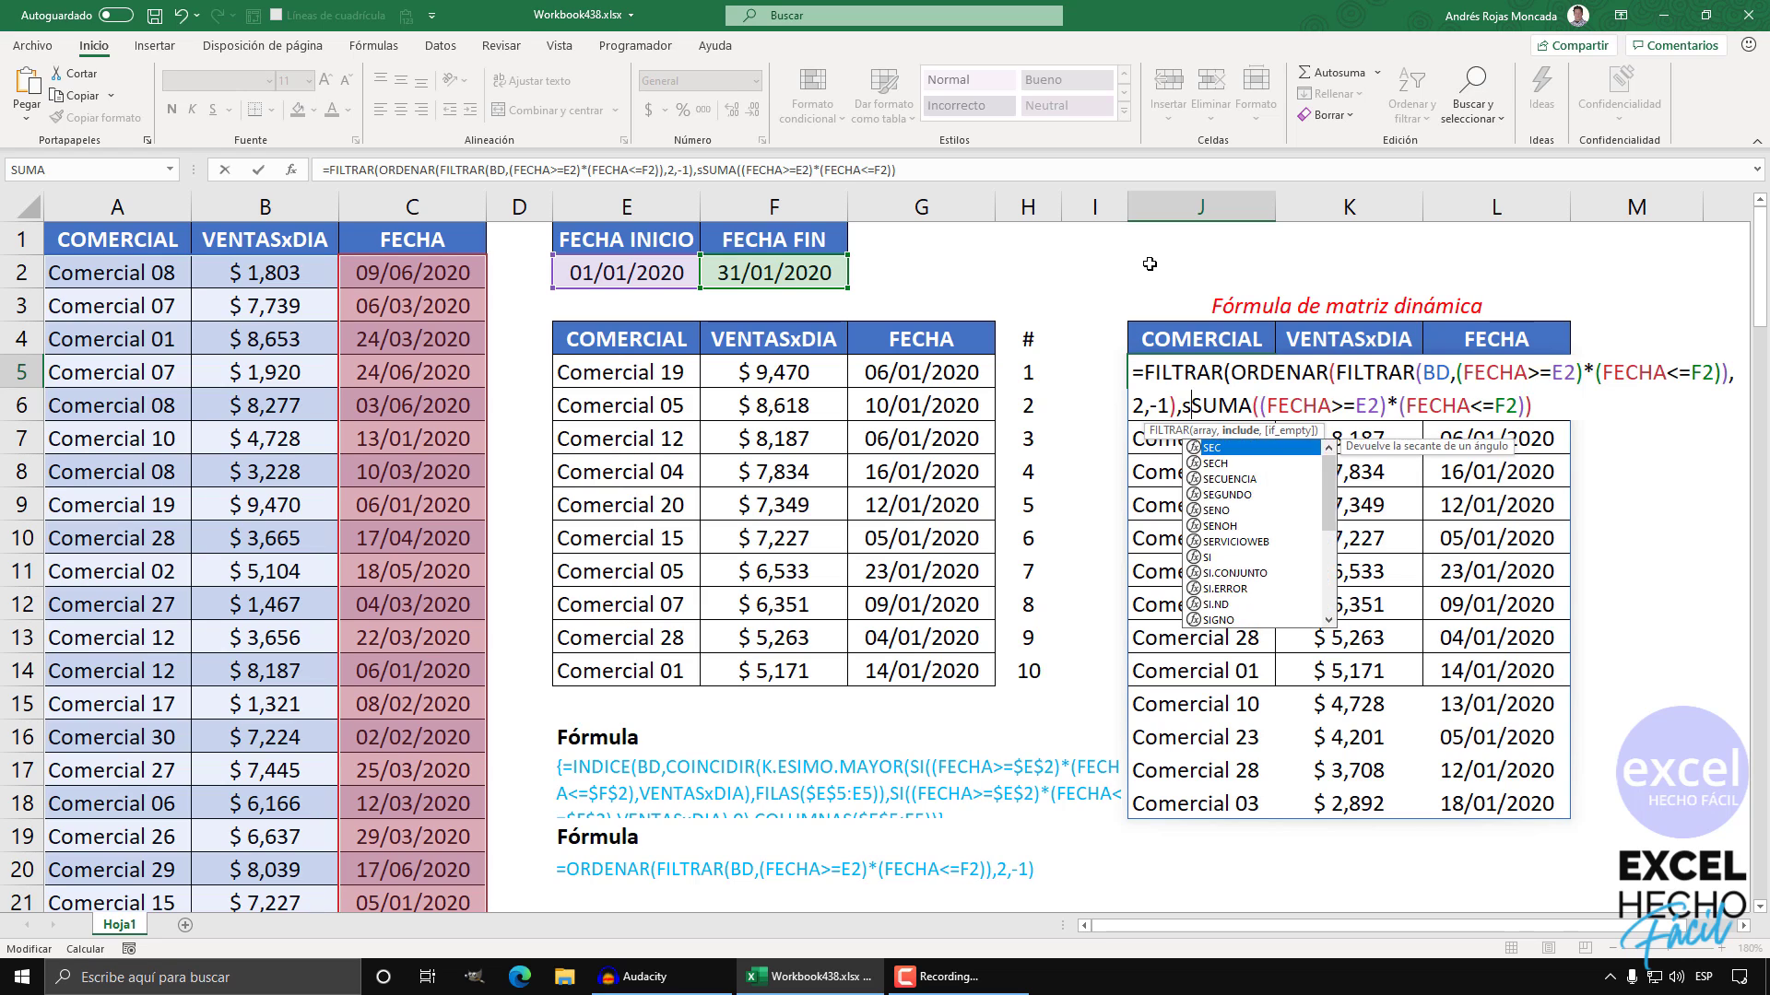
key("Tab")
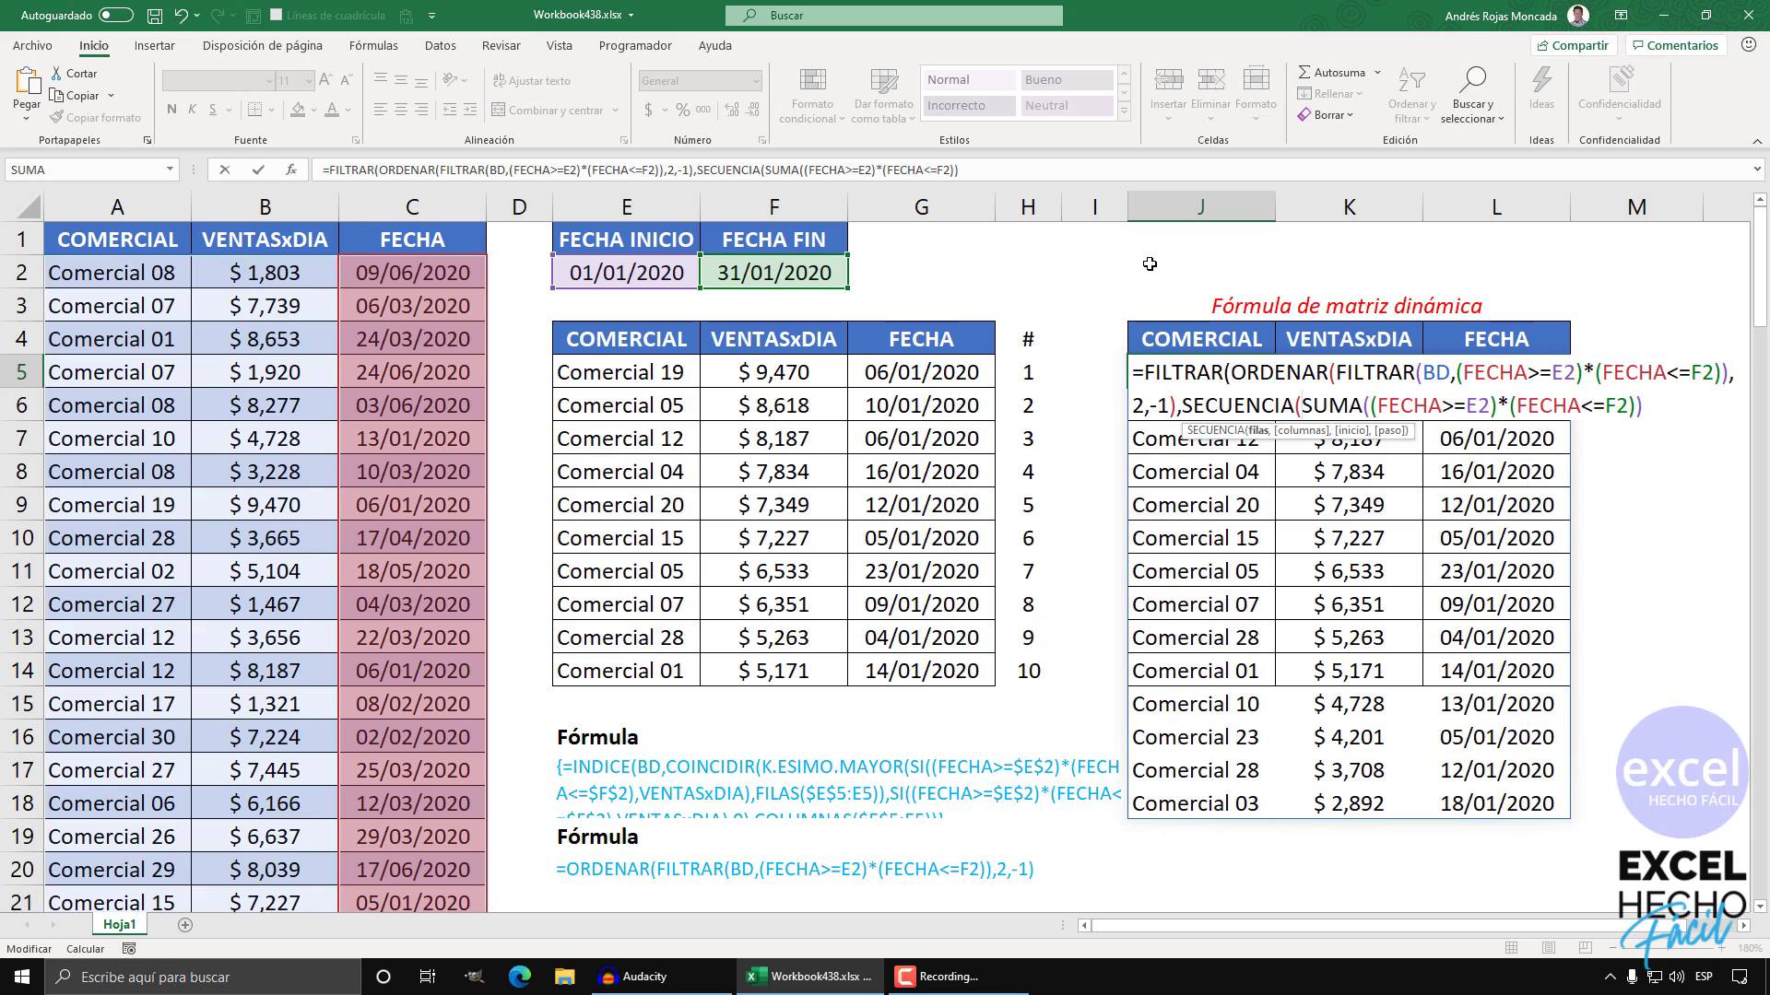
key("shift+End")
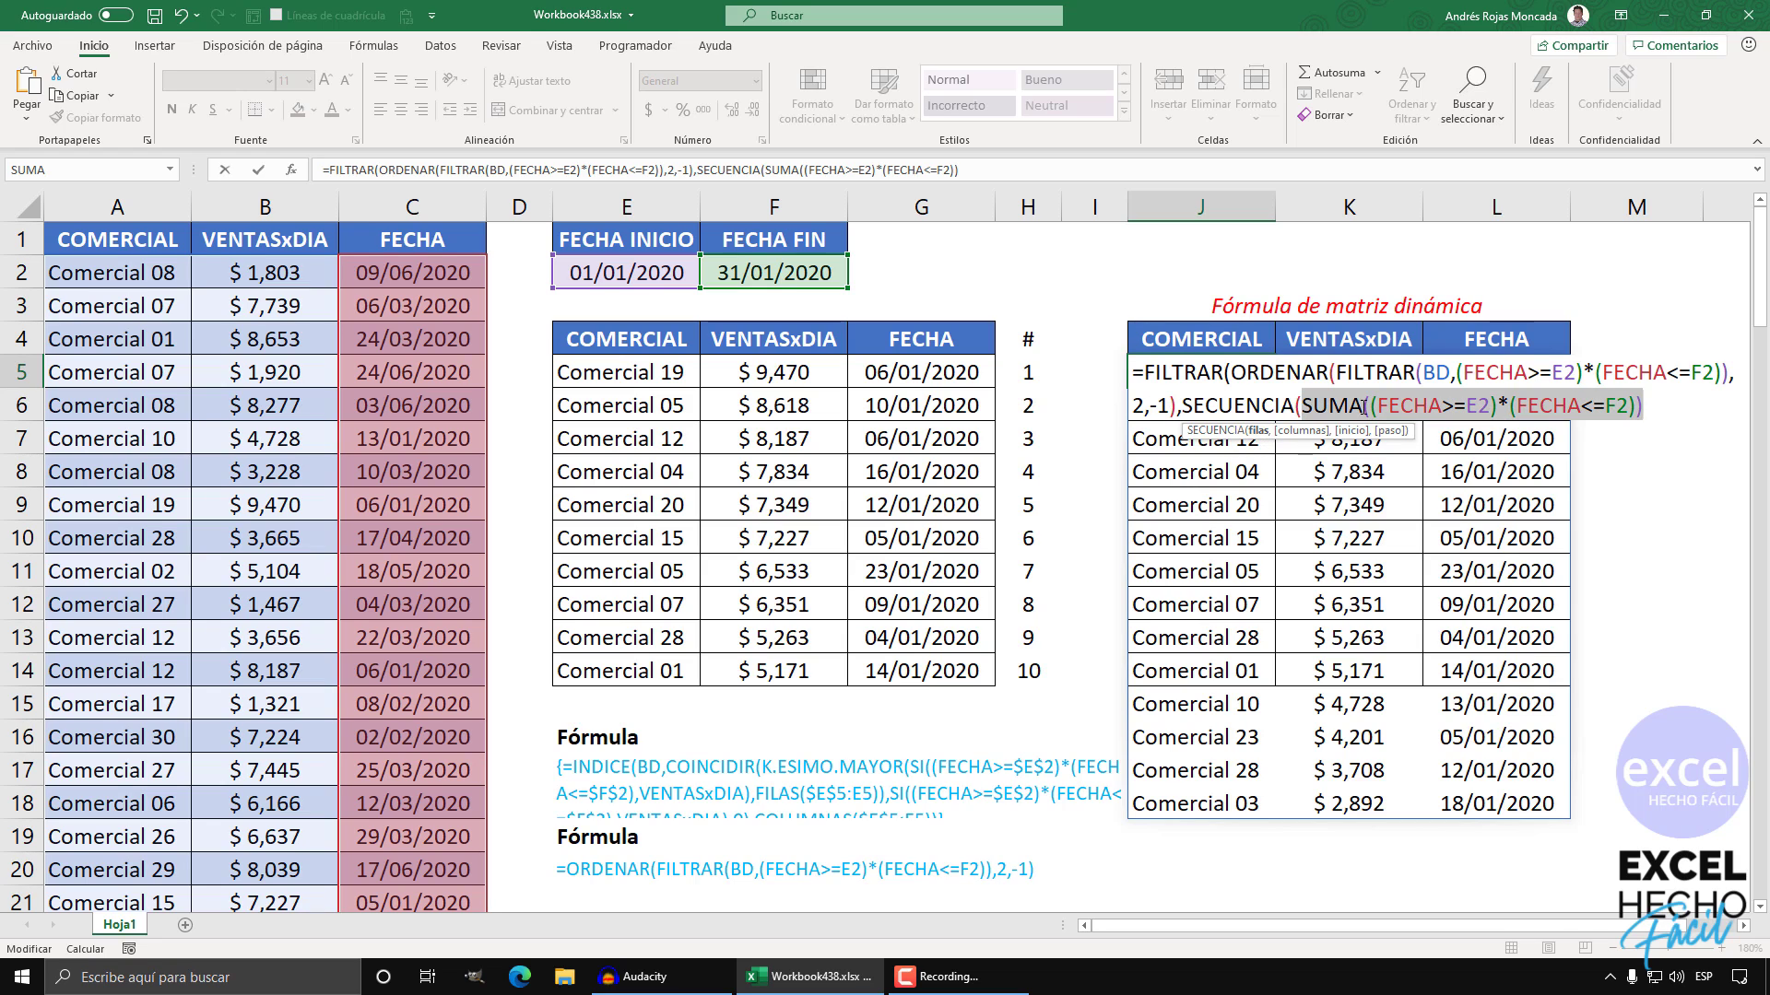
key("End")
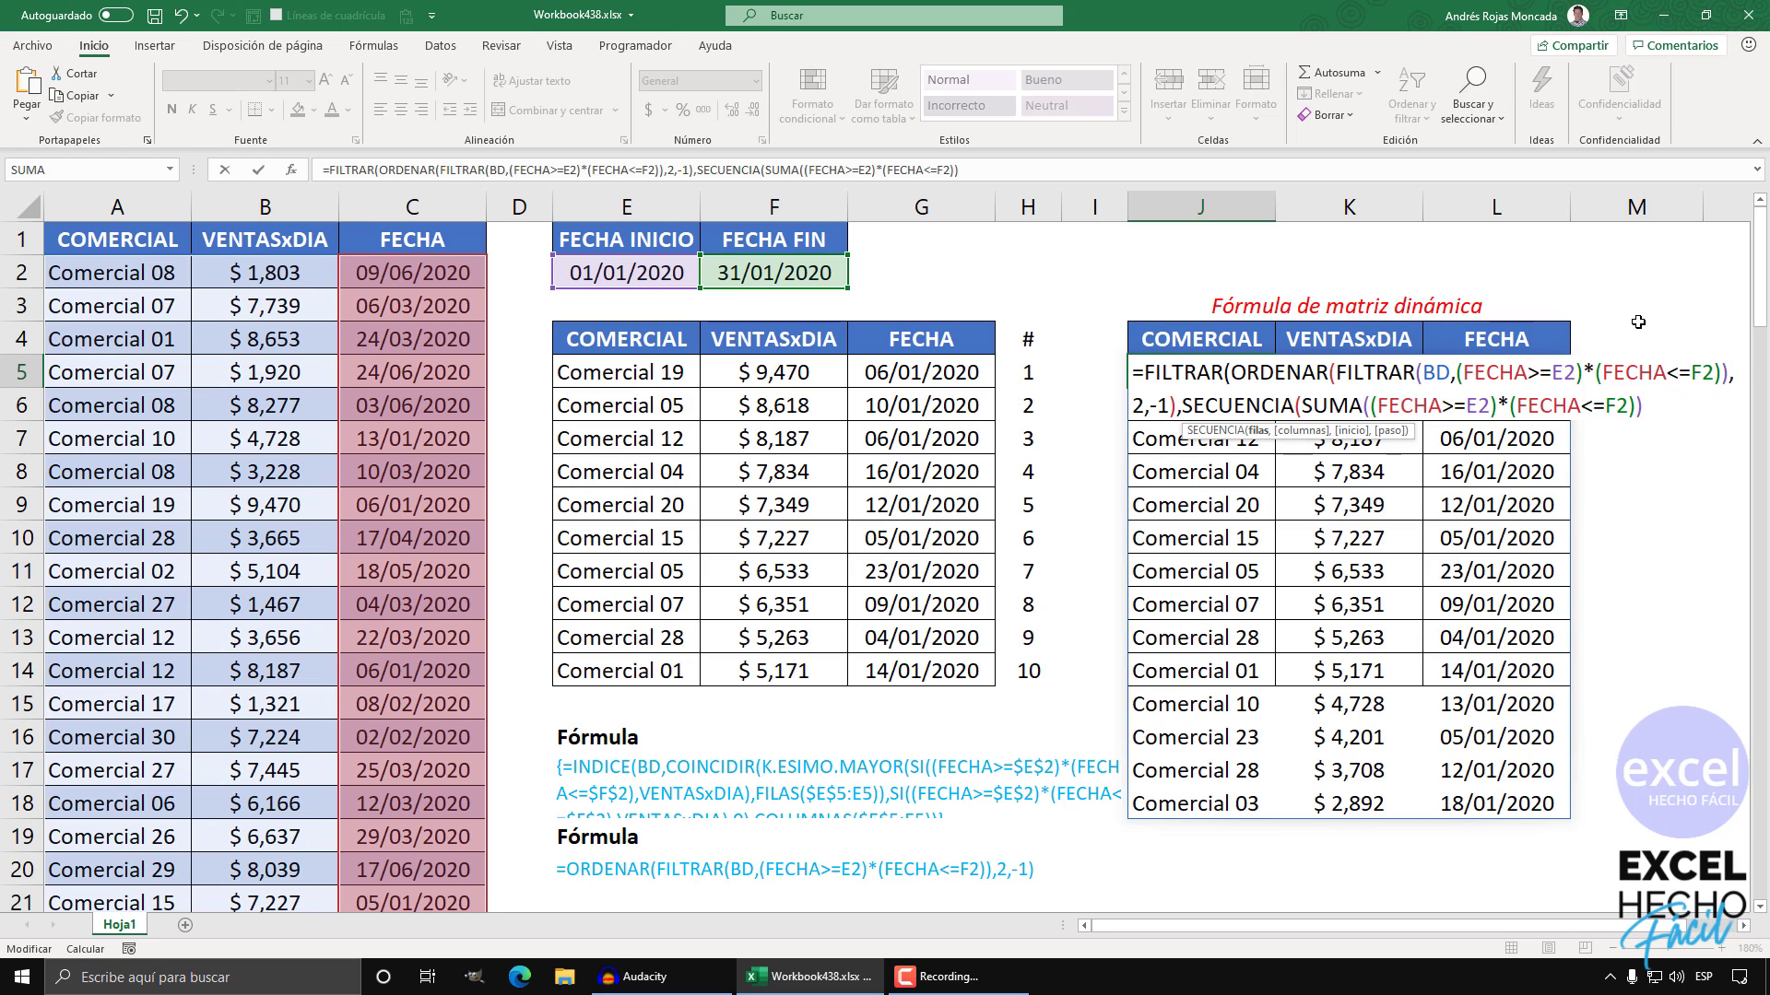
type(")")
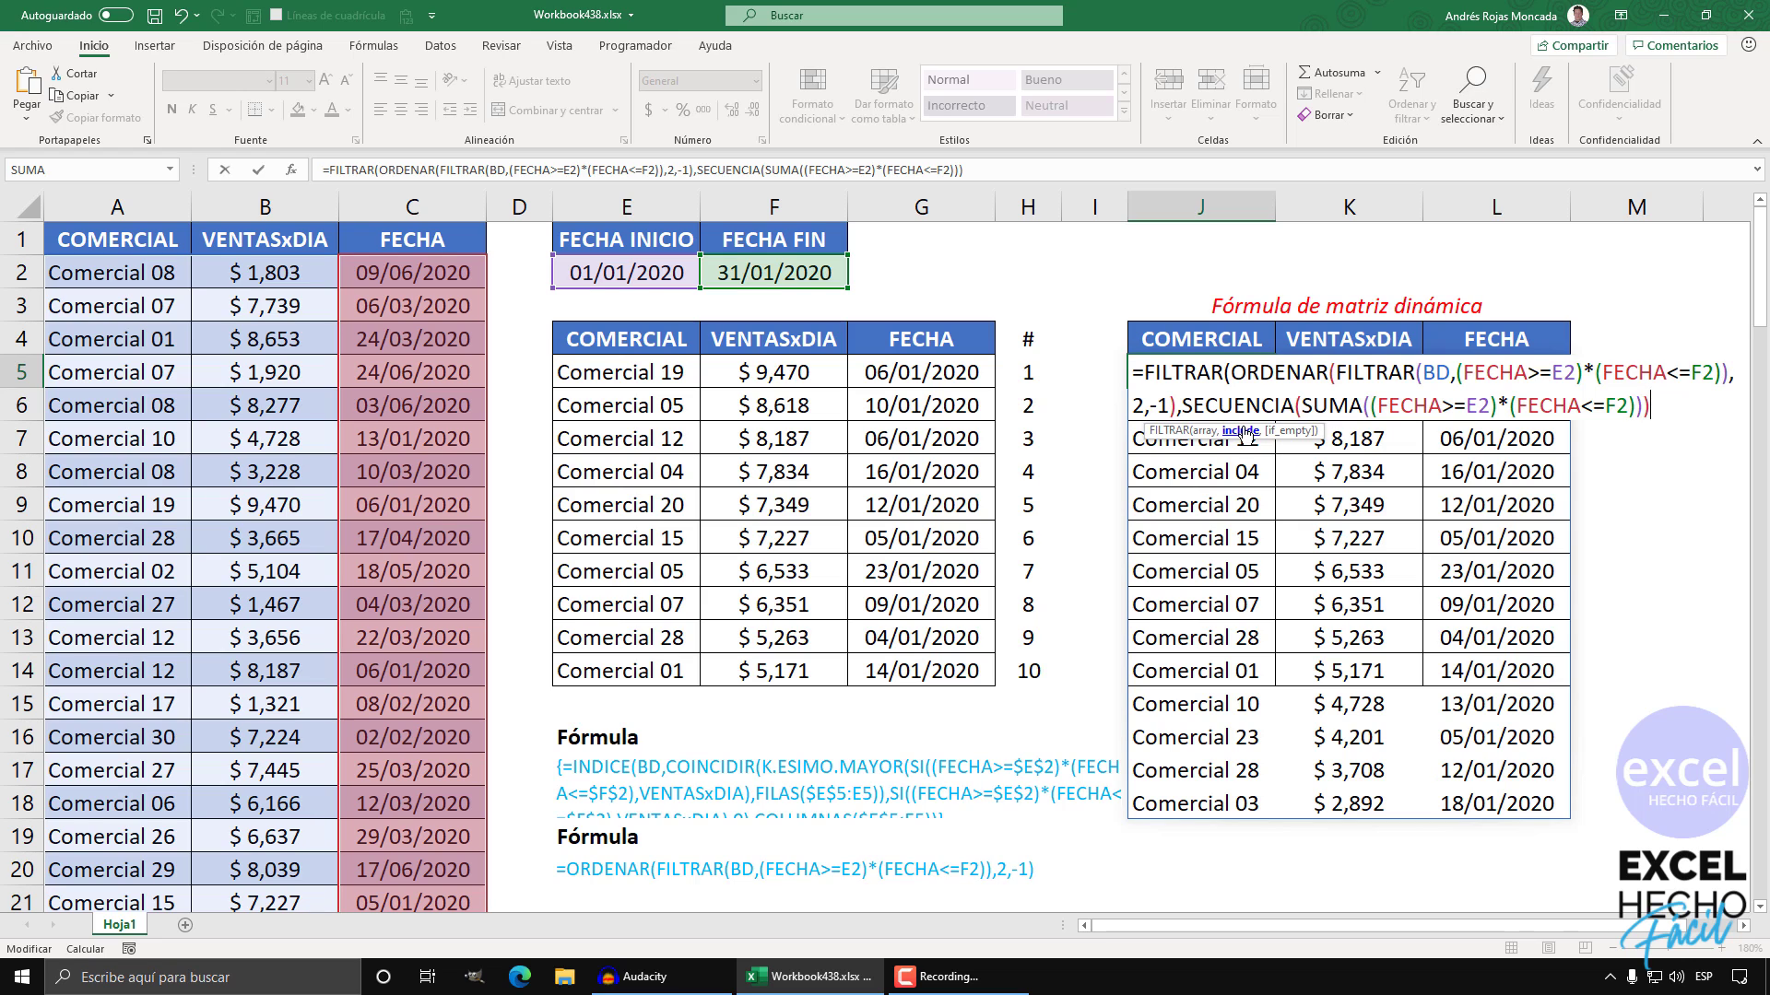
Step: Check SECUENCIA returns 1 to 14, then add <=10 and commit the top-10 formula
key("ctrl+shift+Left")
key("F9")
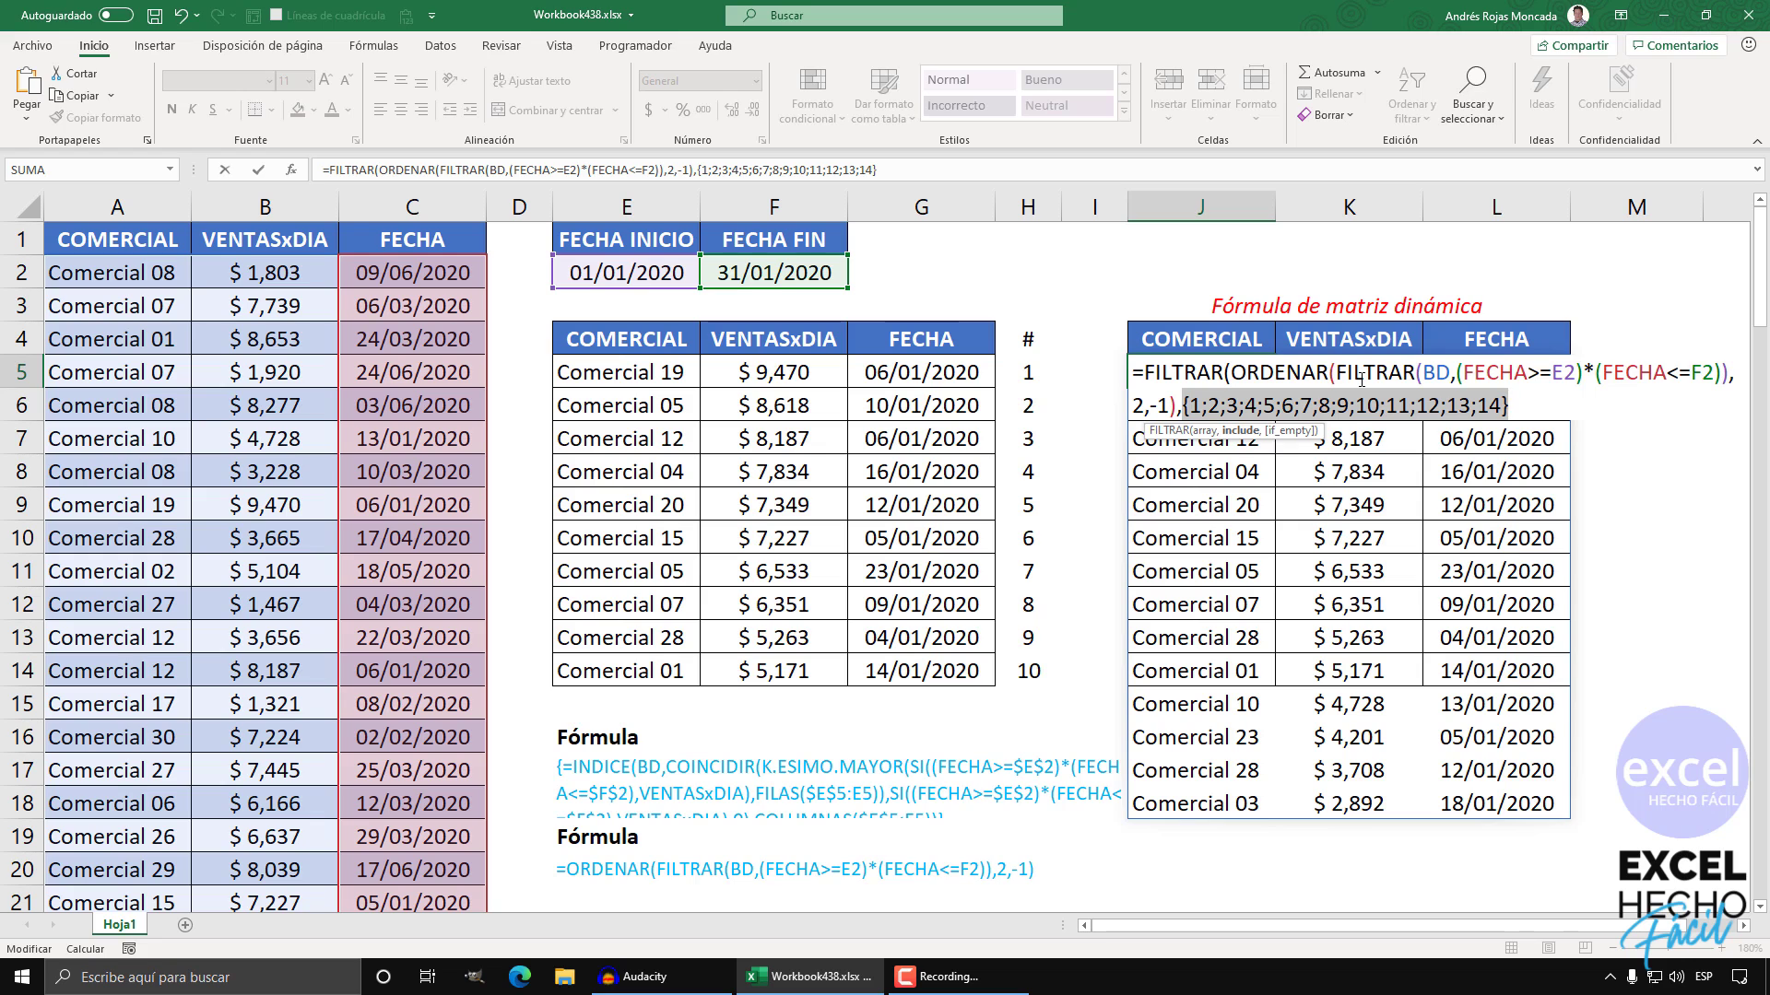
key("ctrl+z")
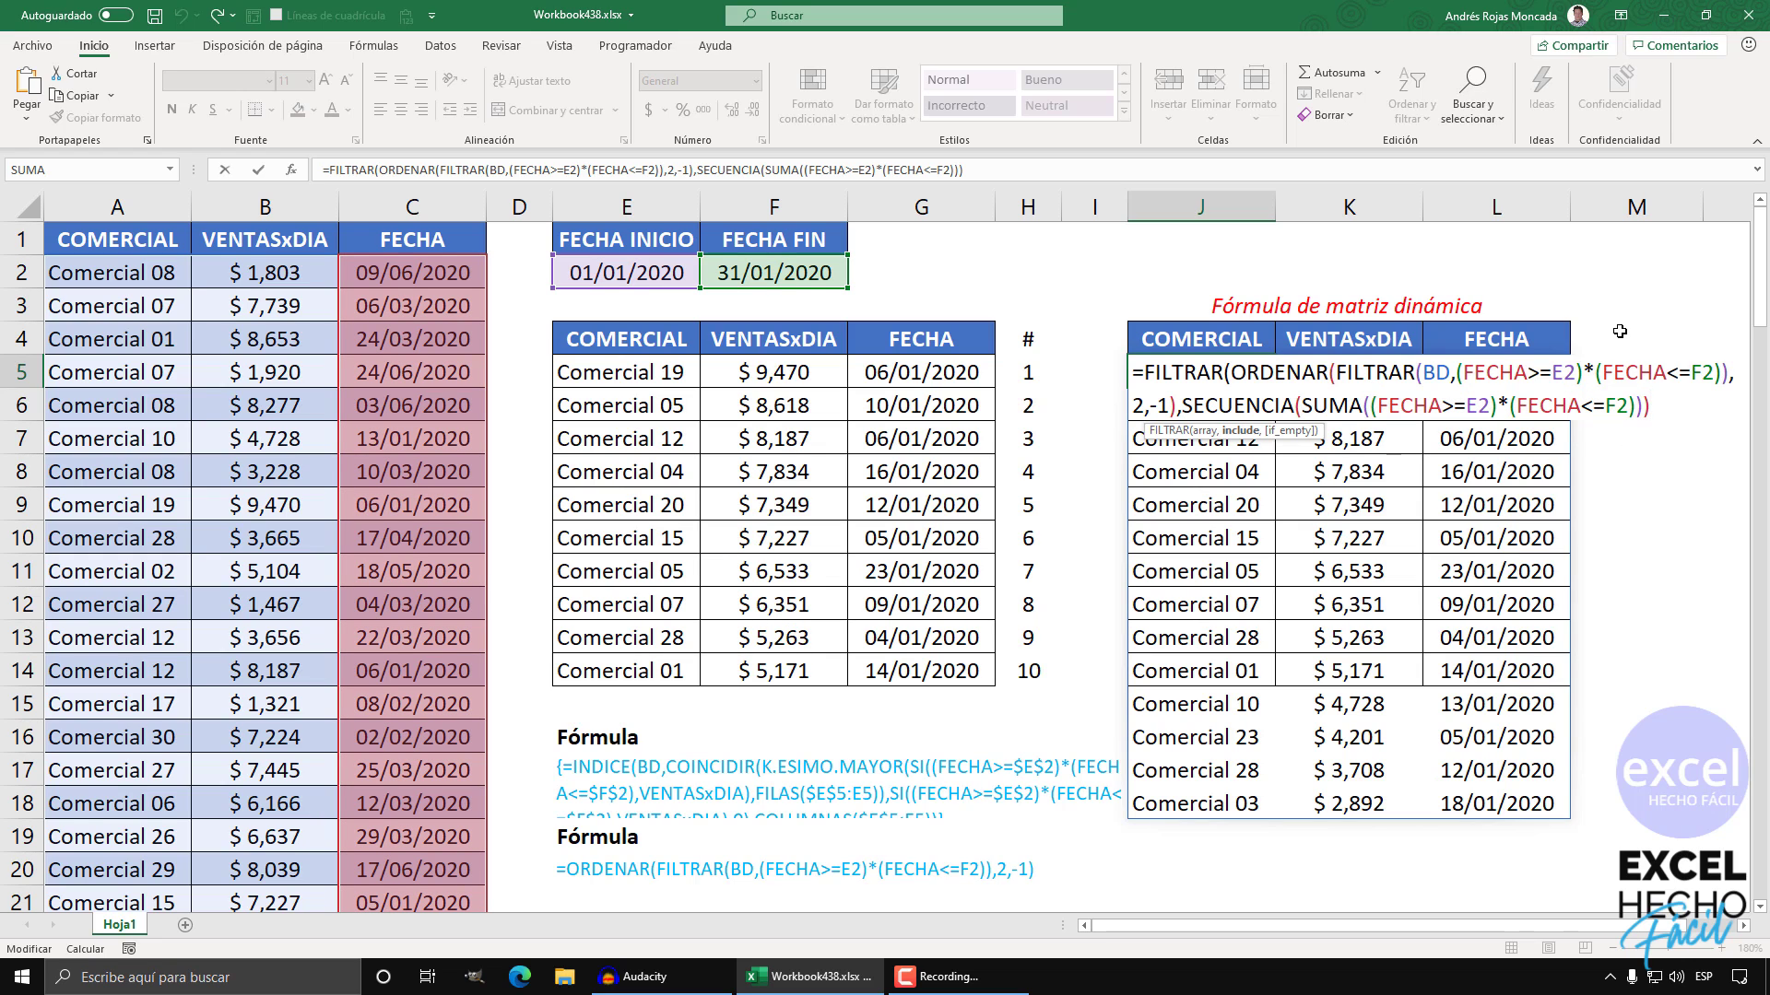
type("<=")
type("10)")
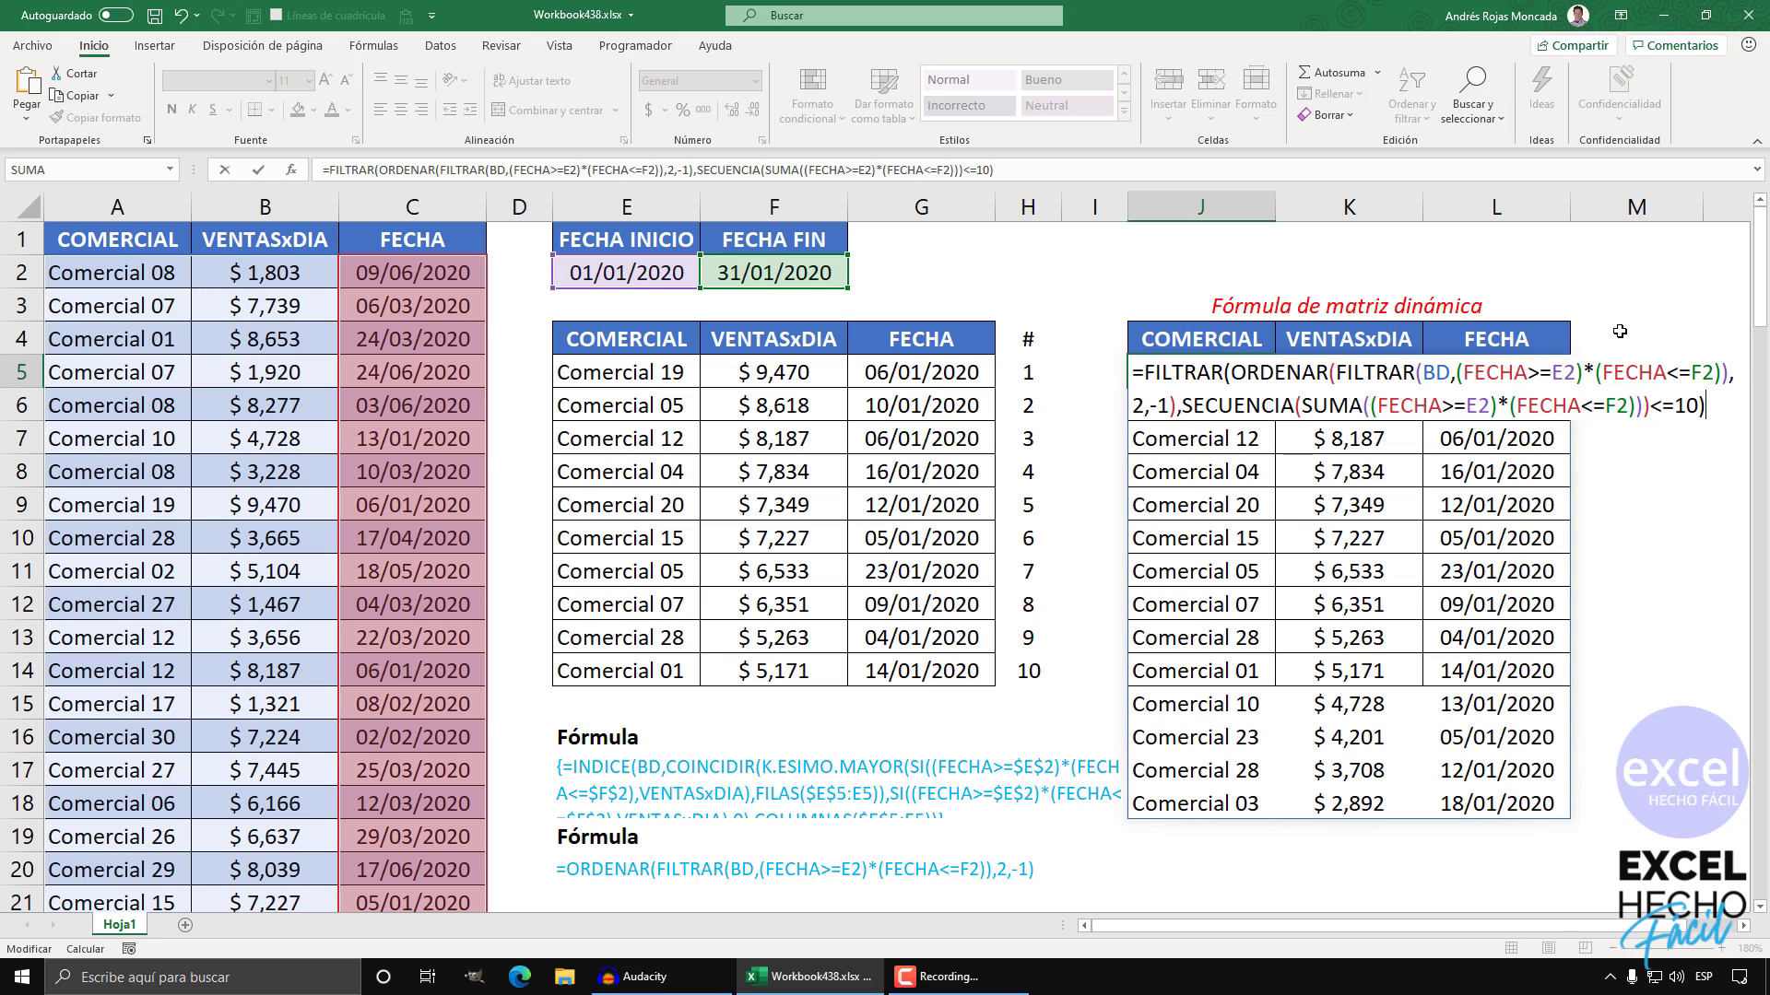
key("ctrl+Return")
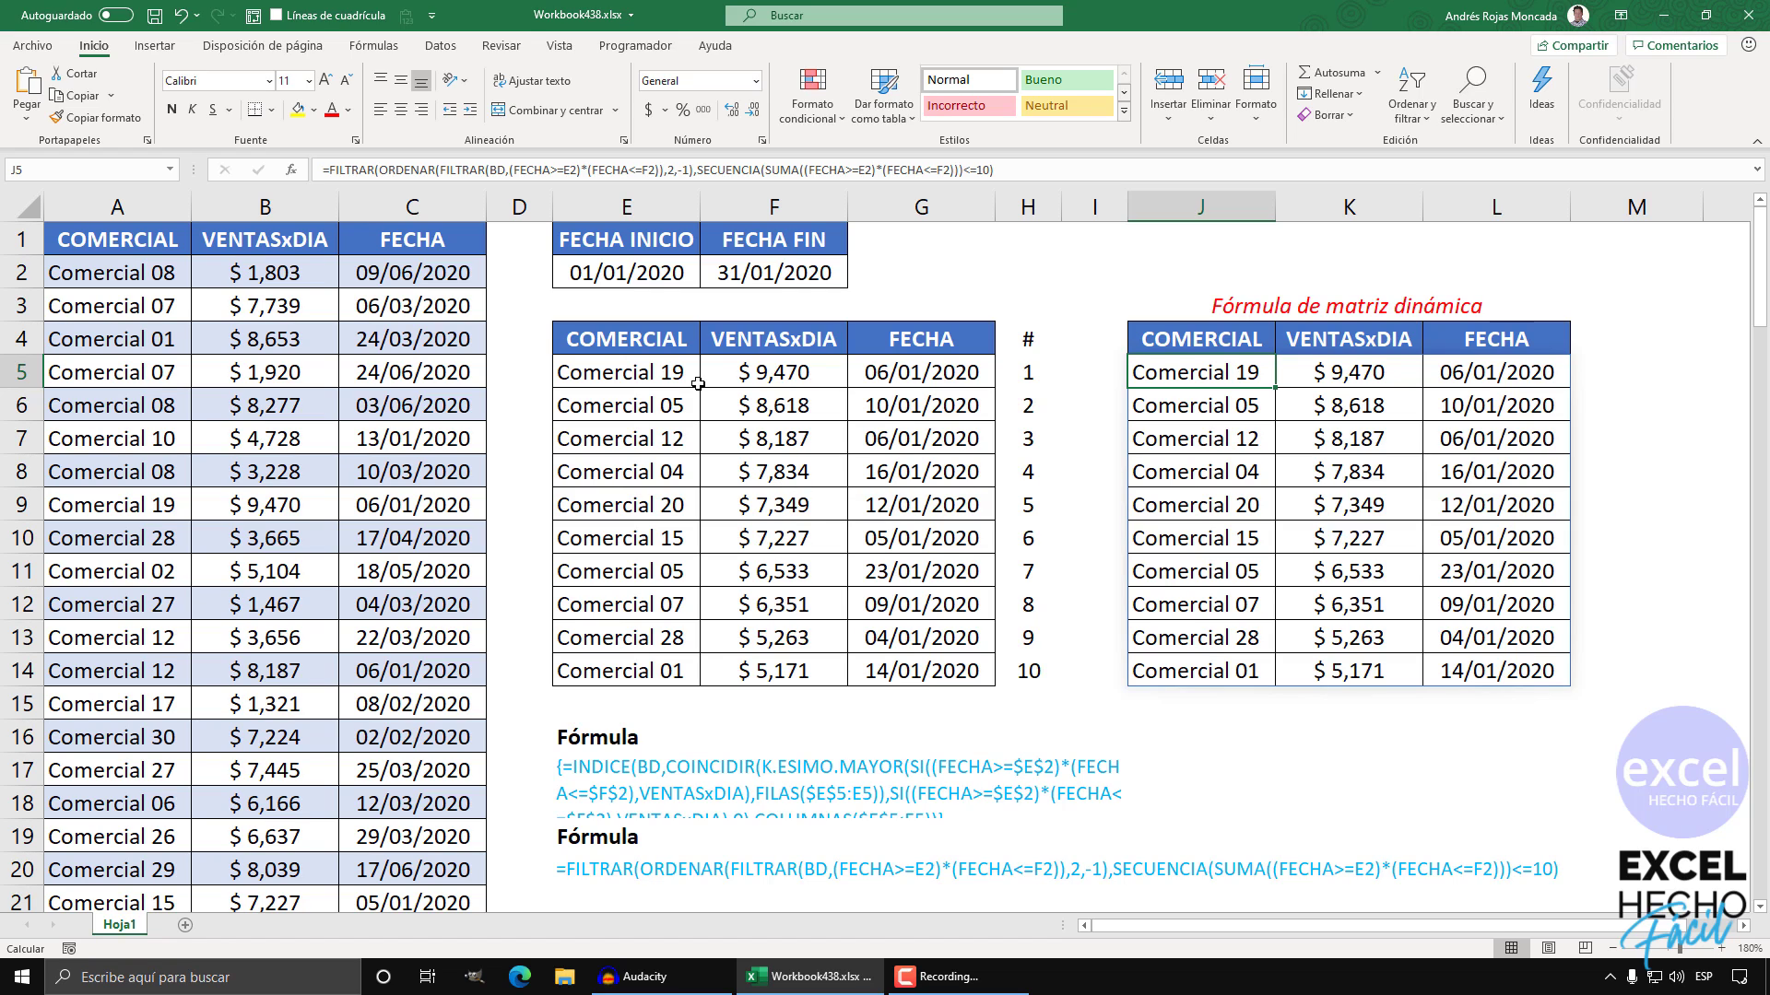
Step: Re-merge E17:L18 and left-align the INDICE formula text so it shows in full
left_click_drag(687, 780, 1526, 782)
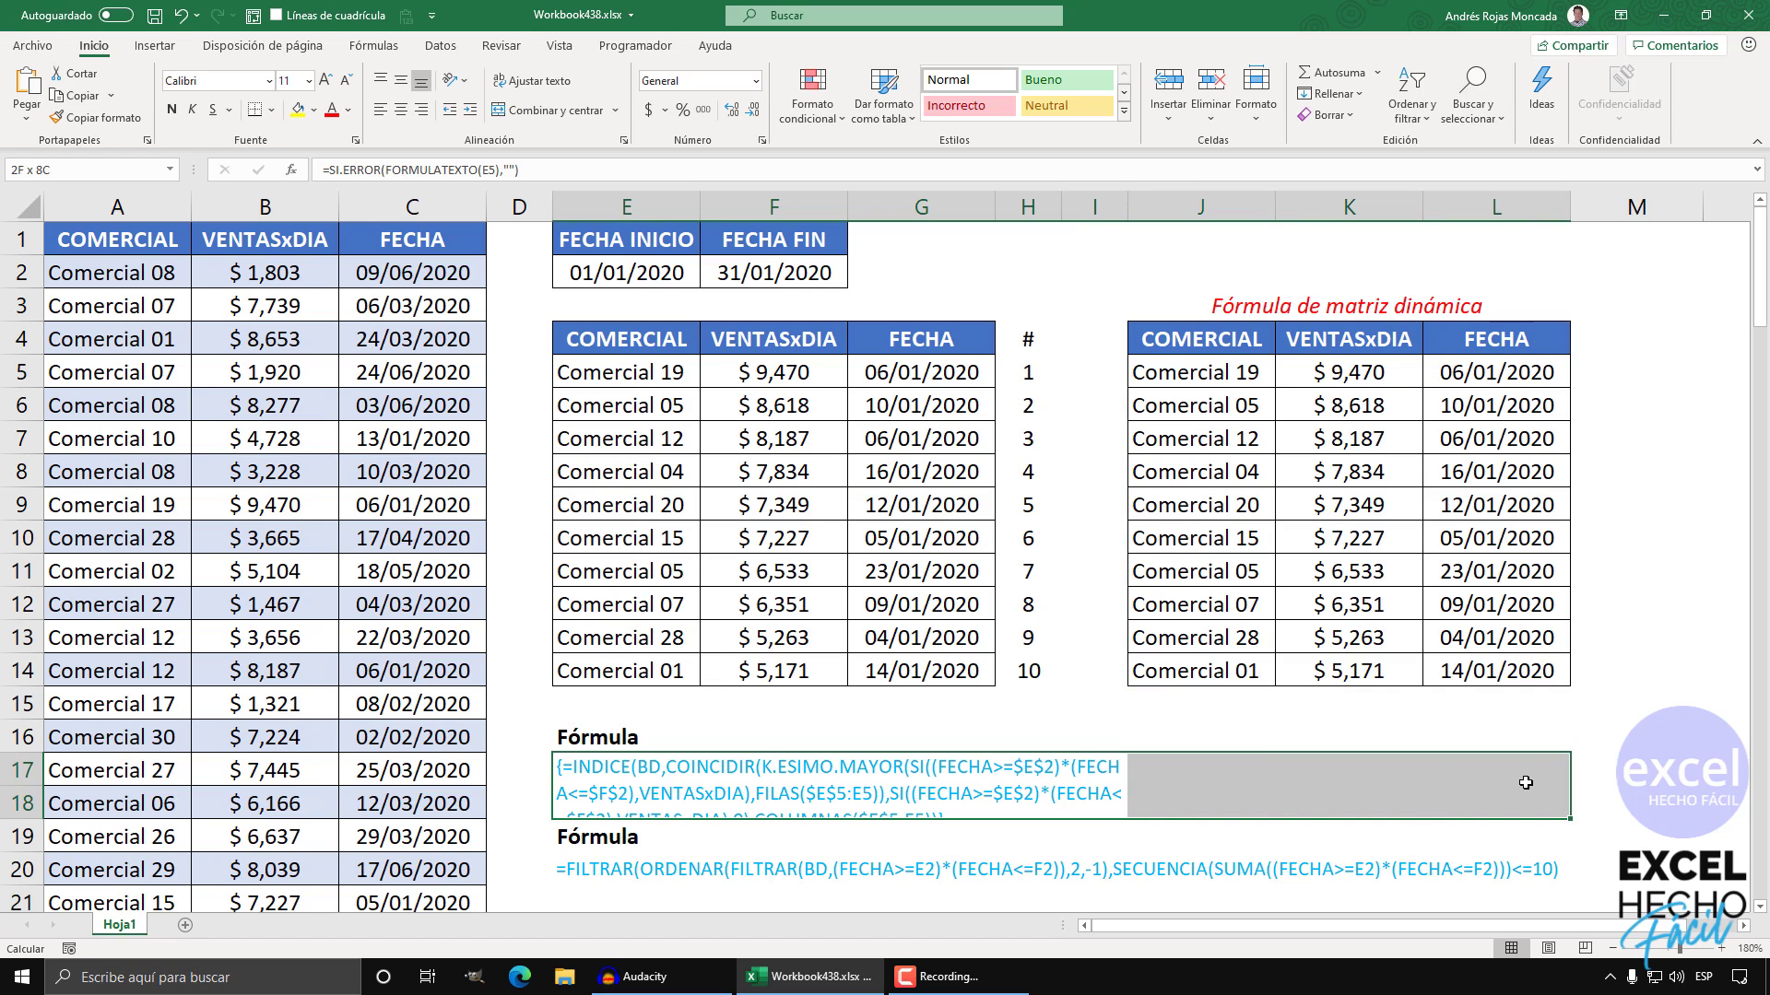
left_click(547, 110)
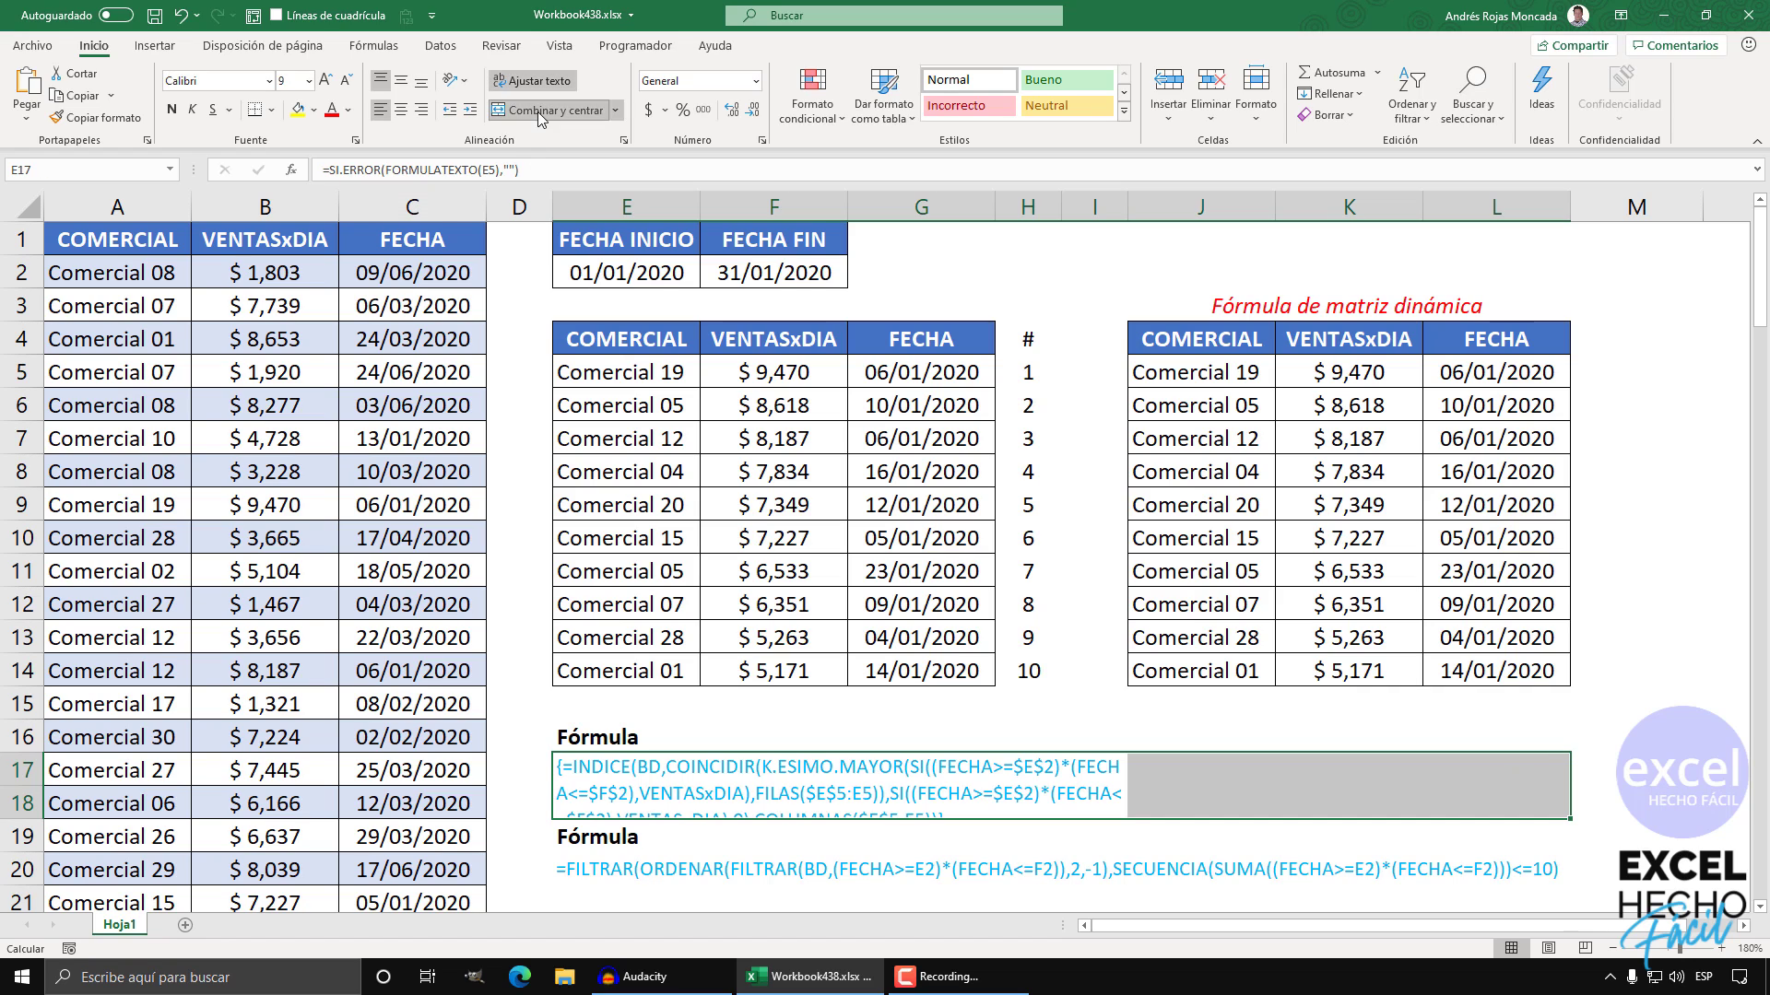
left_click_drag(647, 775, 1499, 804)
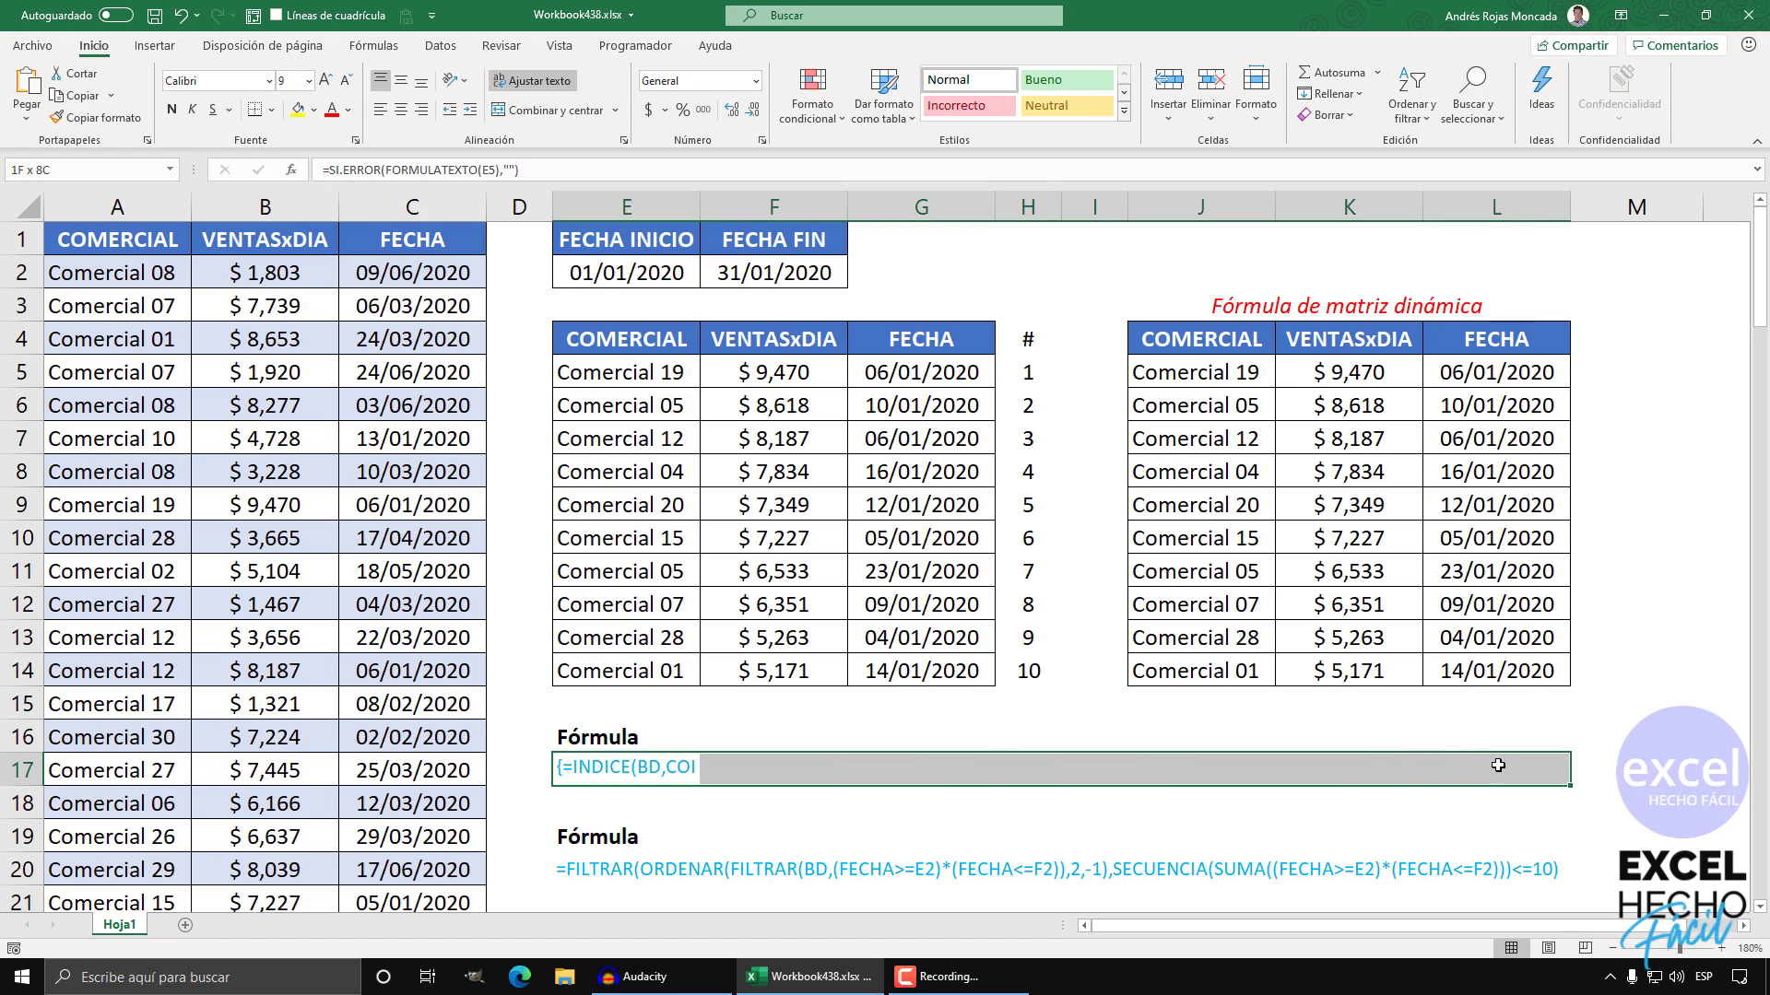
left_click(539, 110)
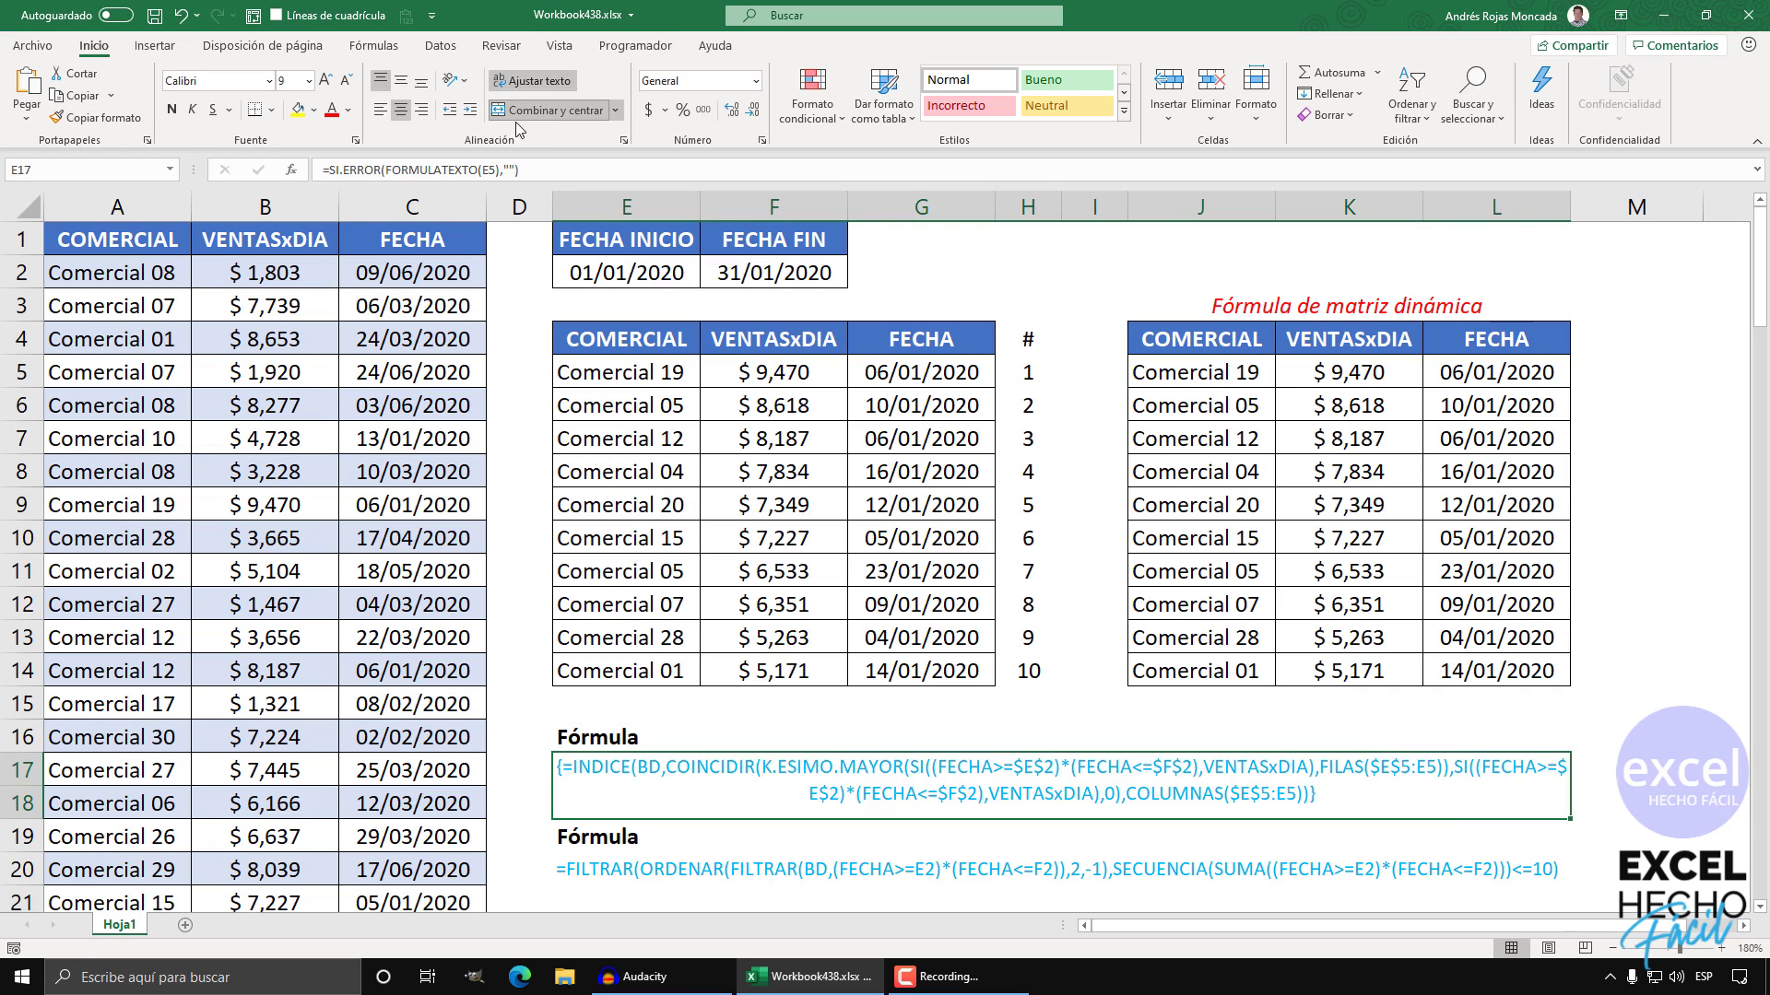
left_click(381, 110)
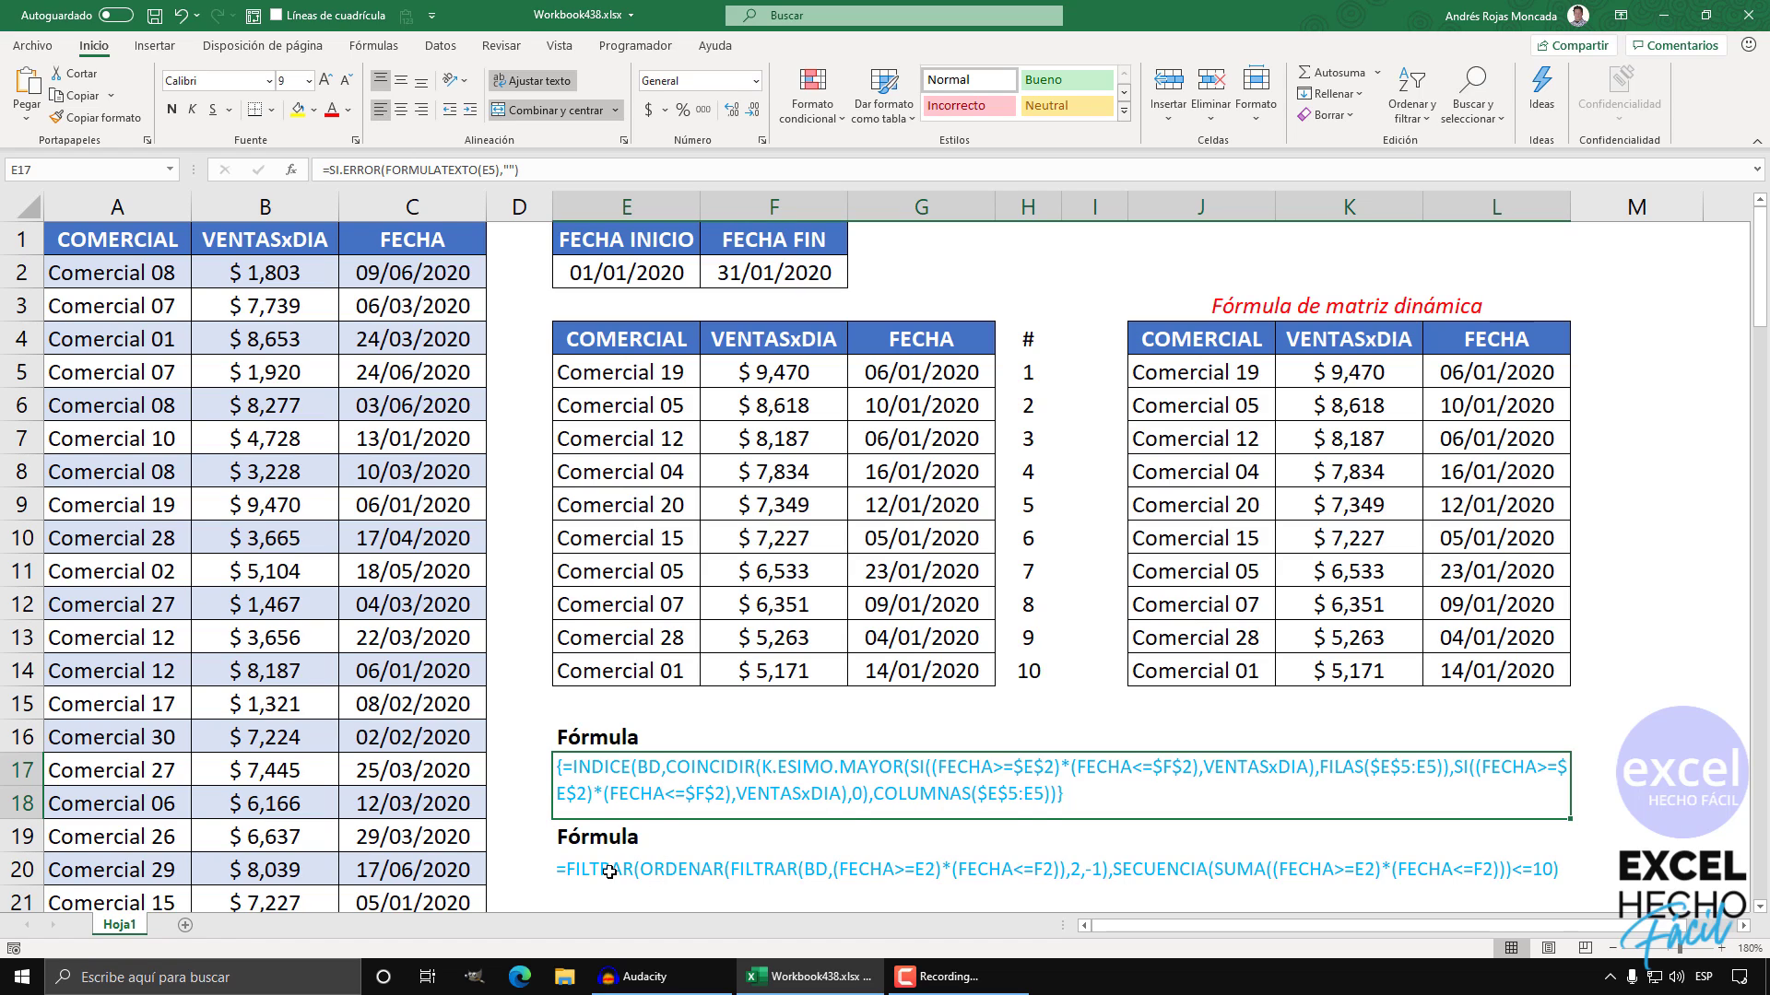
left_click(1297, 870)
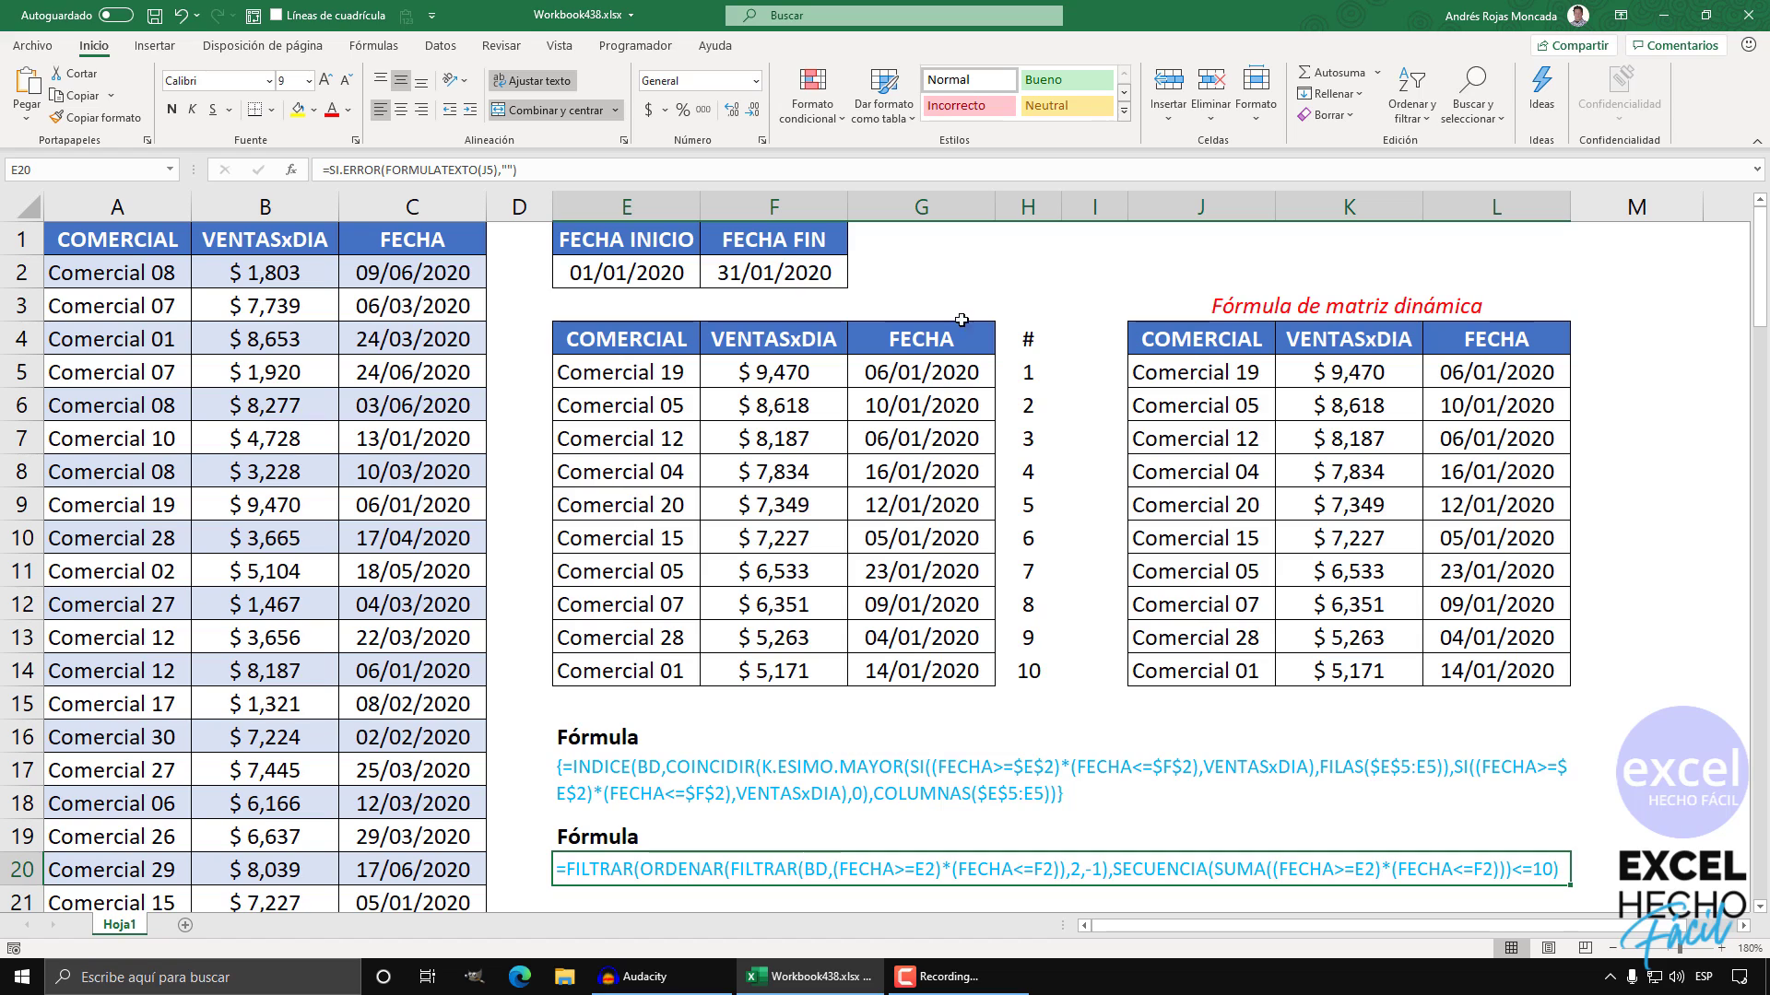
left_click_drag(1025, 282, 1121, 274)
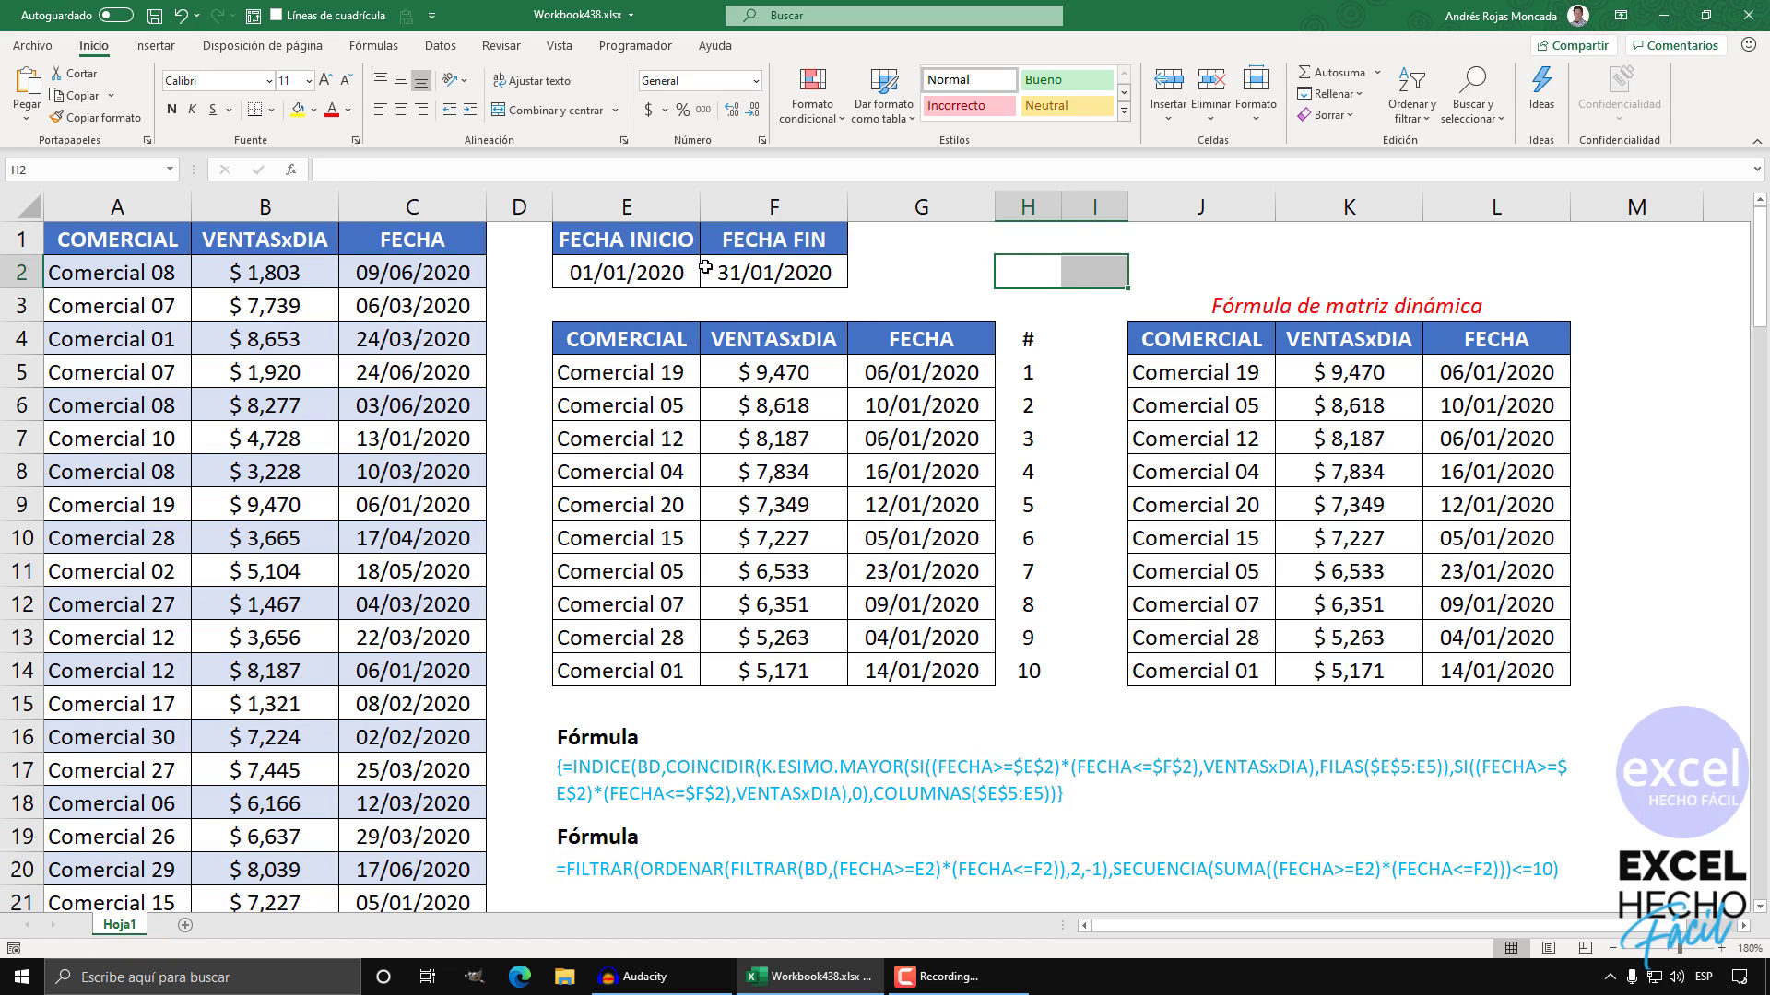
Step: Change the FECHA FIN date in F2 to 31/03/2020 so both top-10 tables cover January–March
left_click(742, 274)
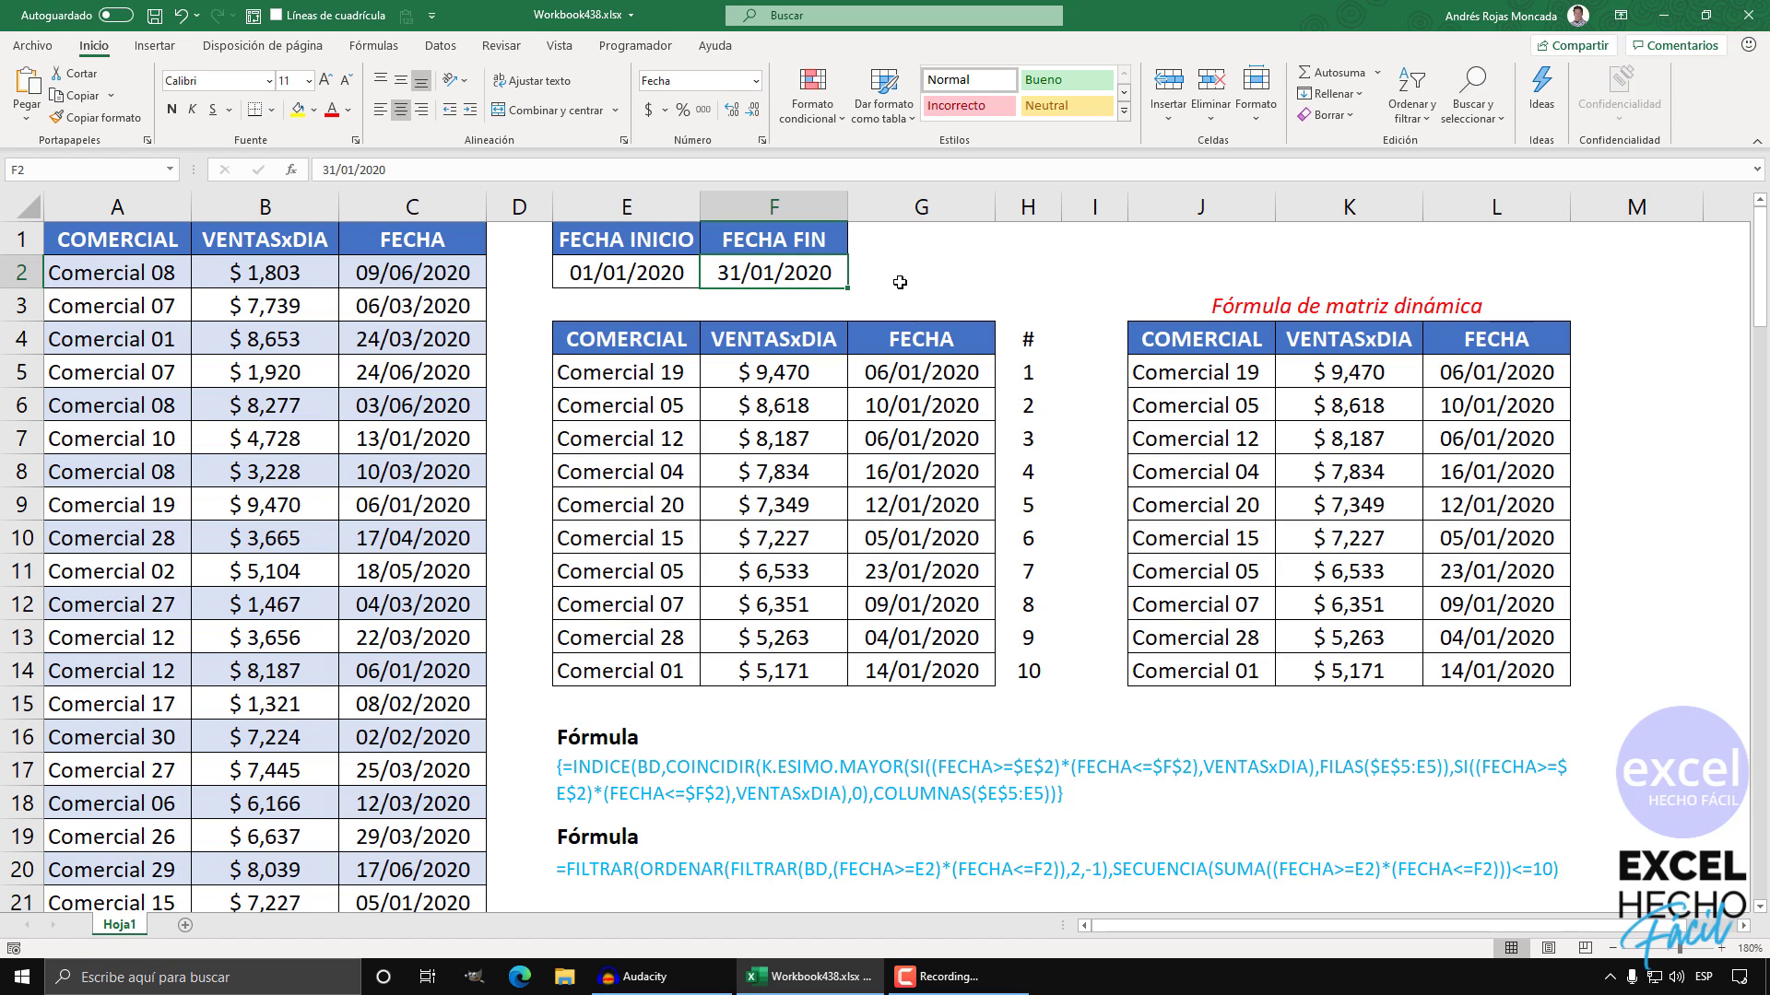
key("F2")
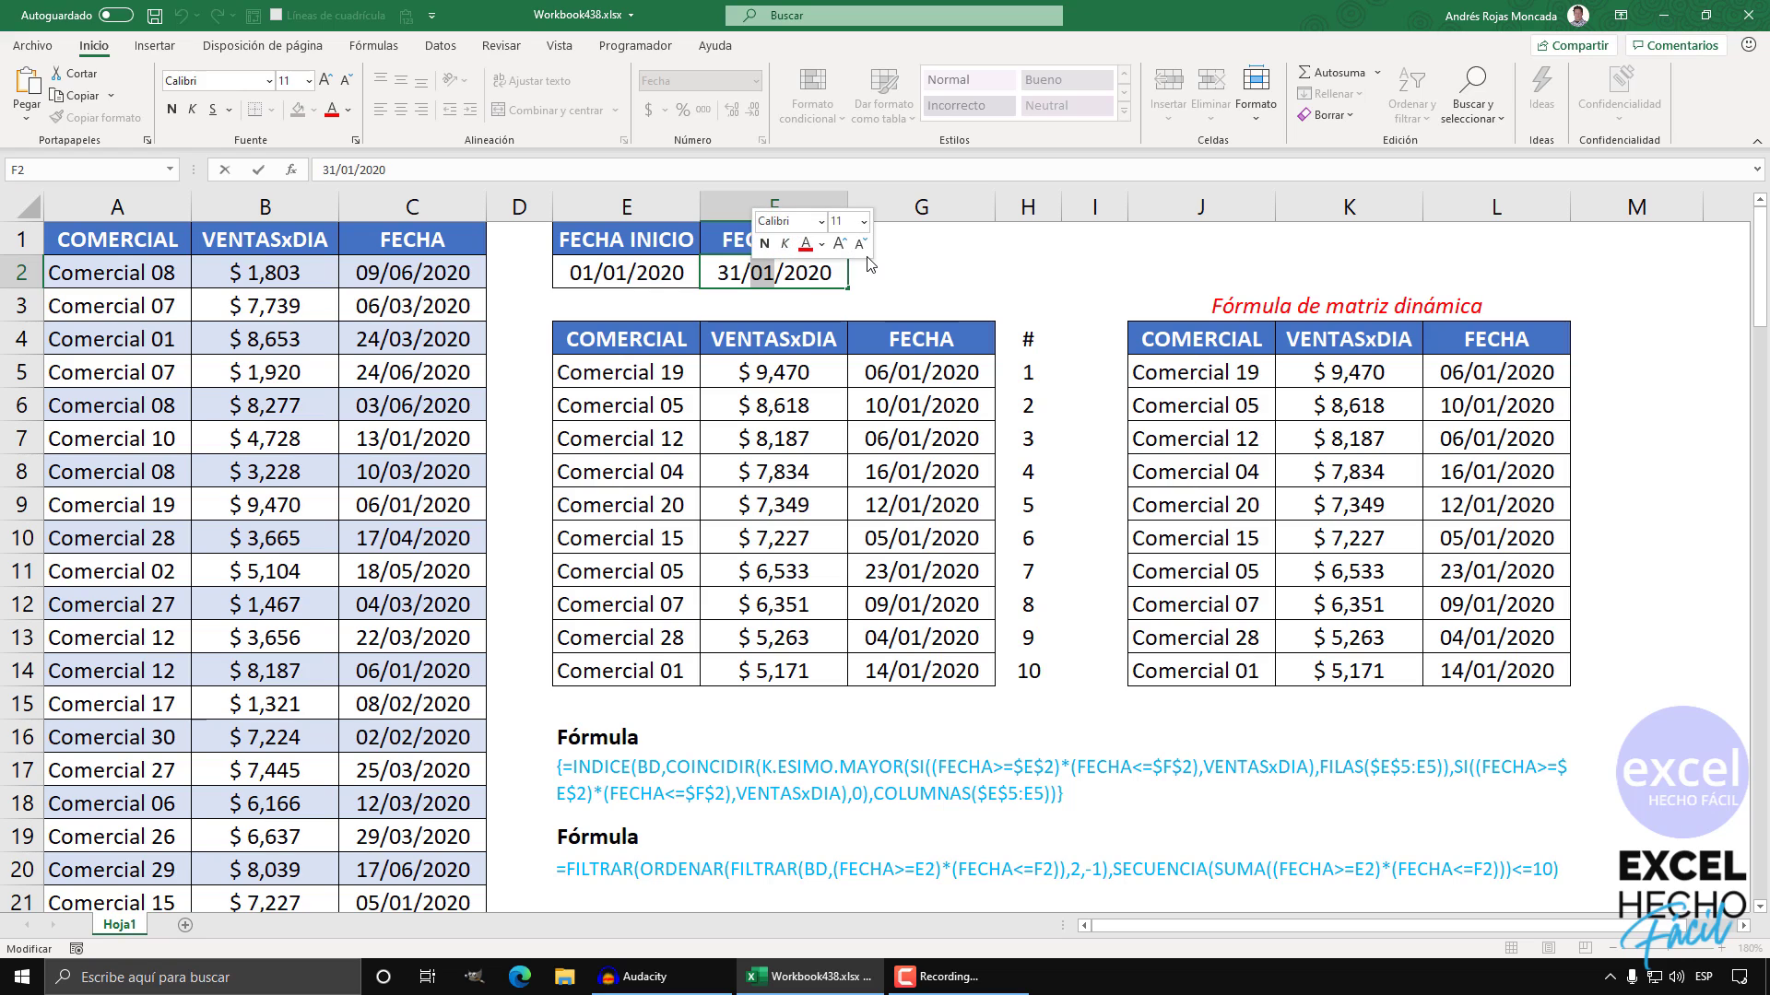
type("03")
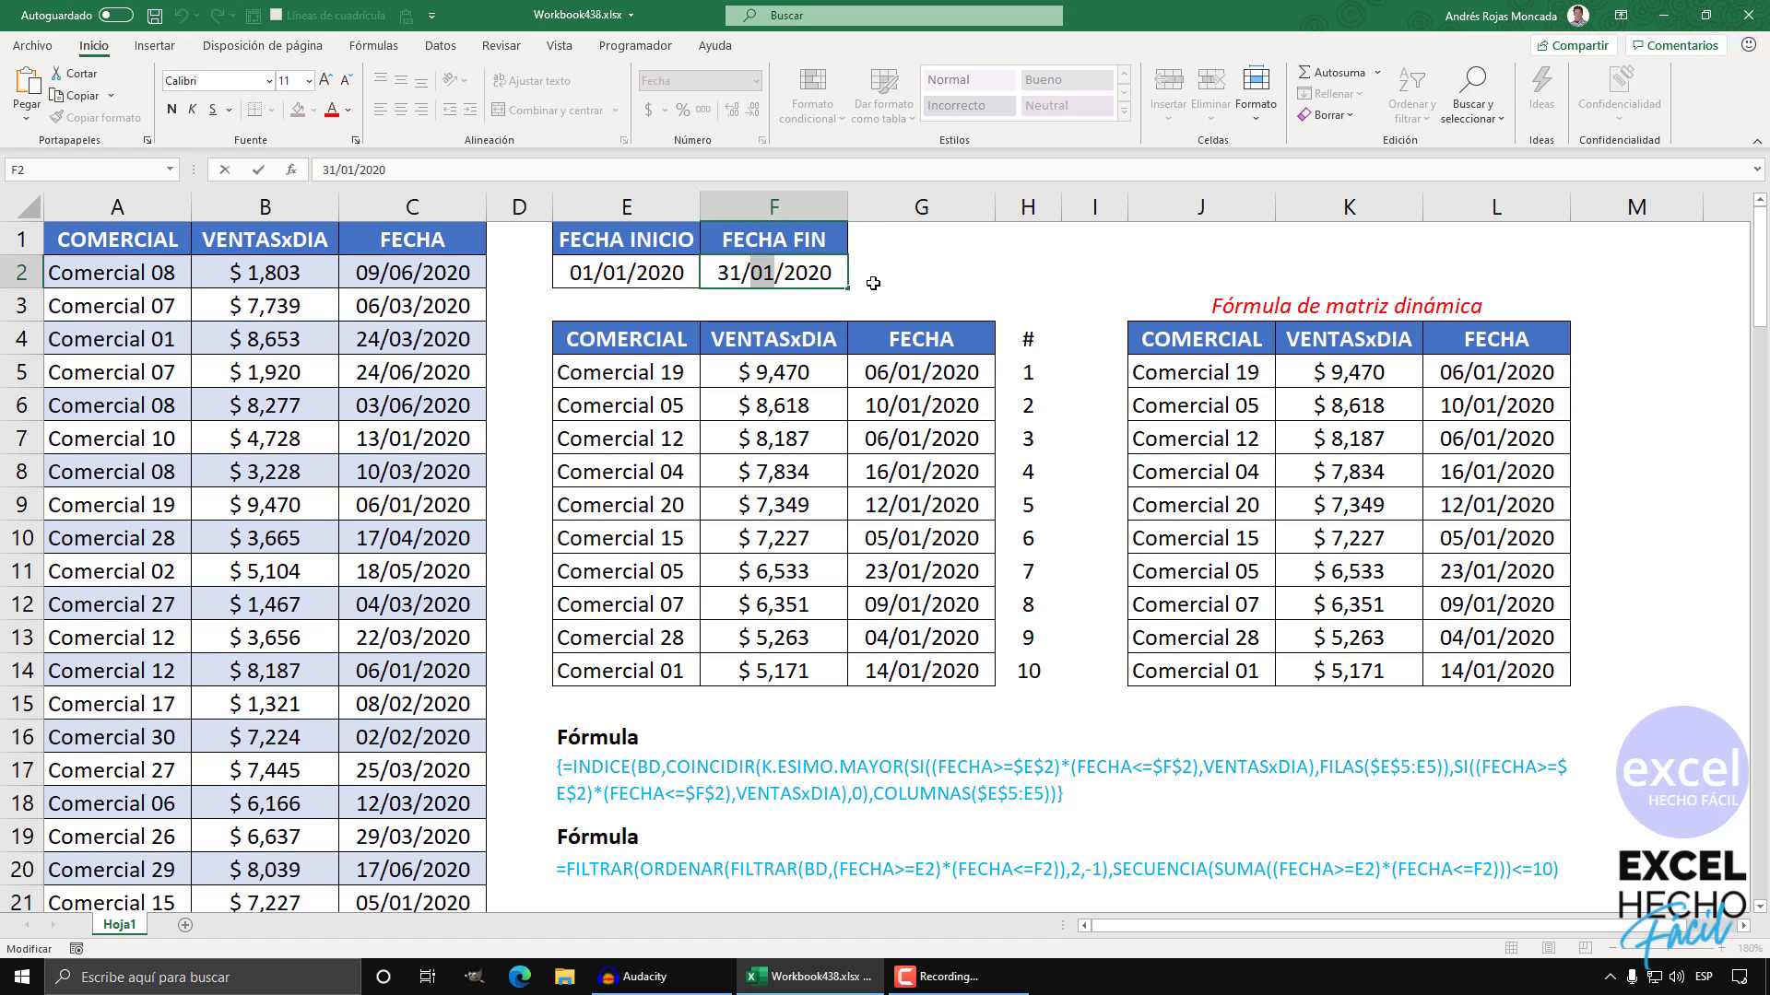
key("ctrl+Return")
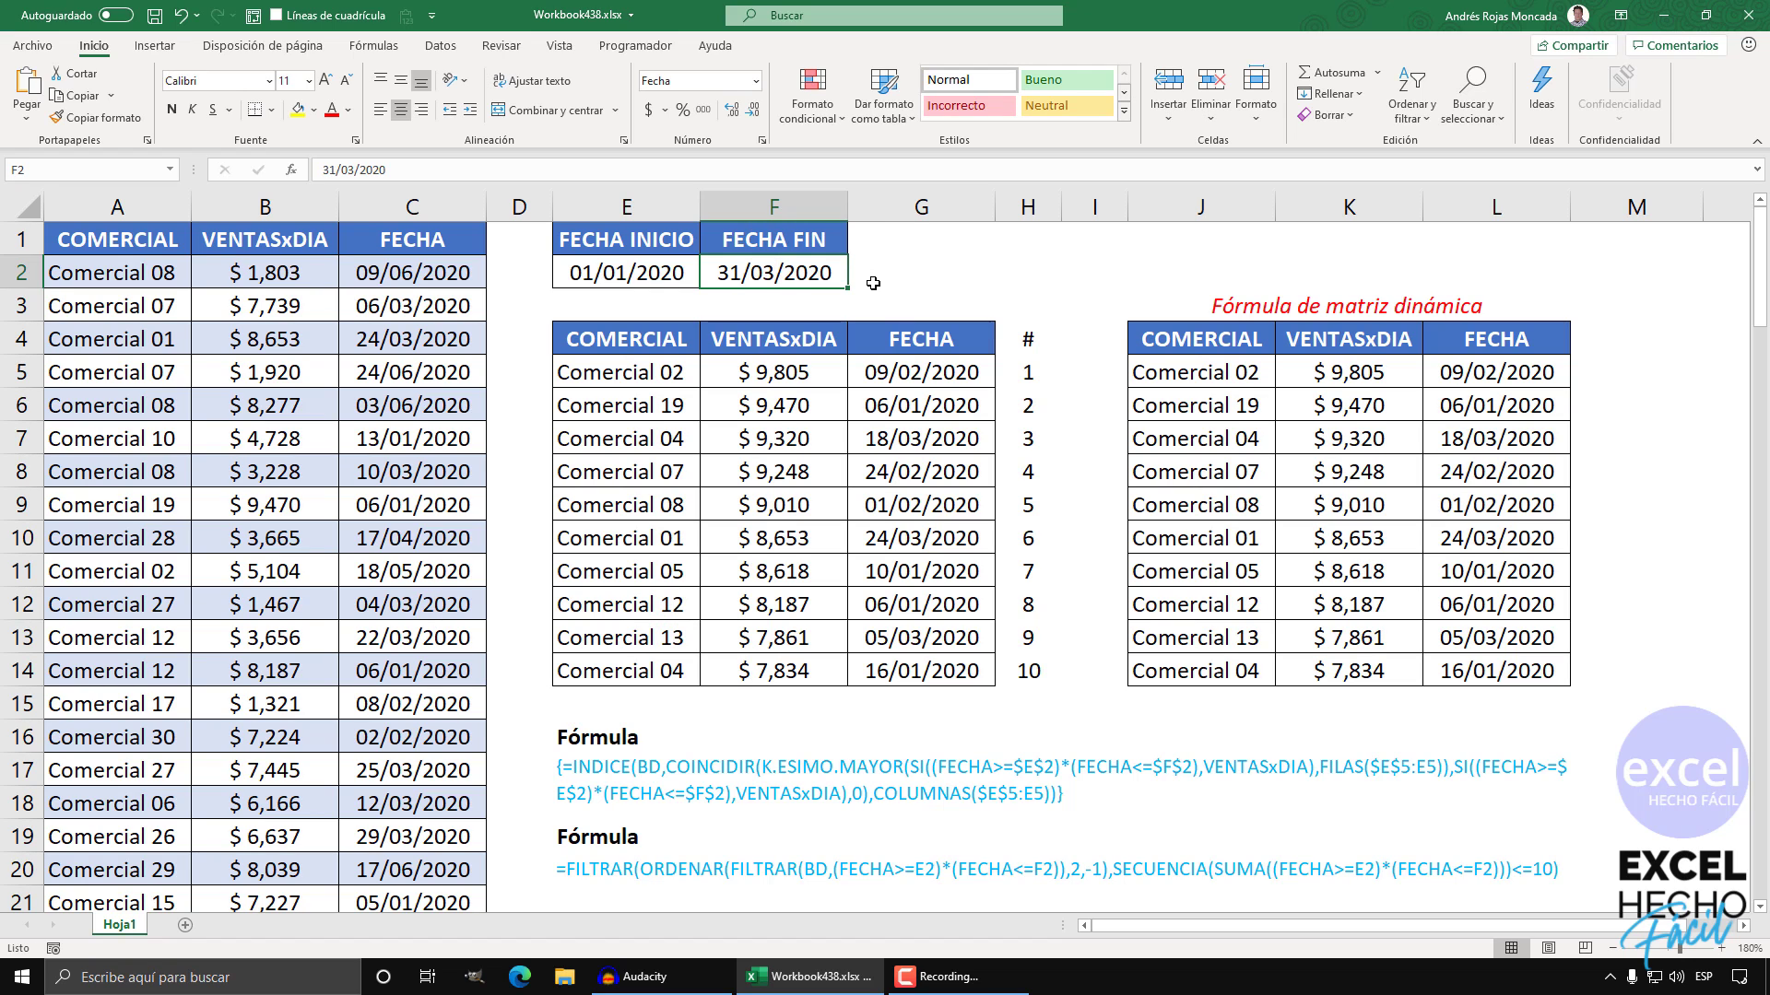